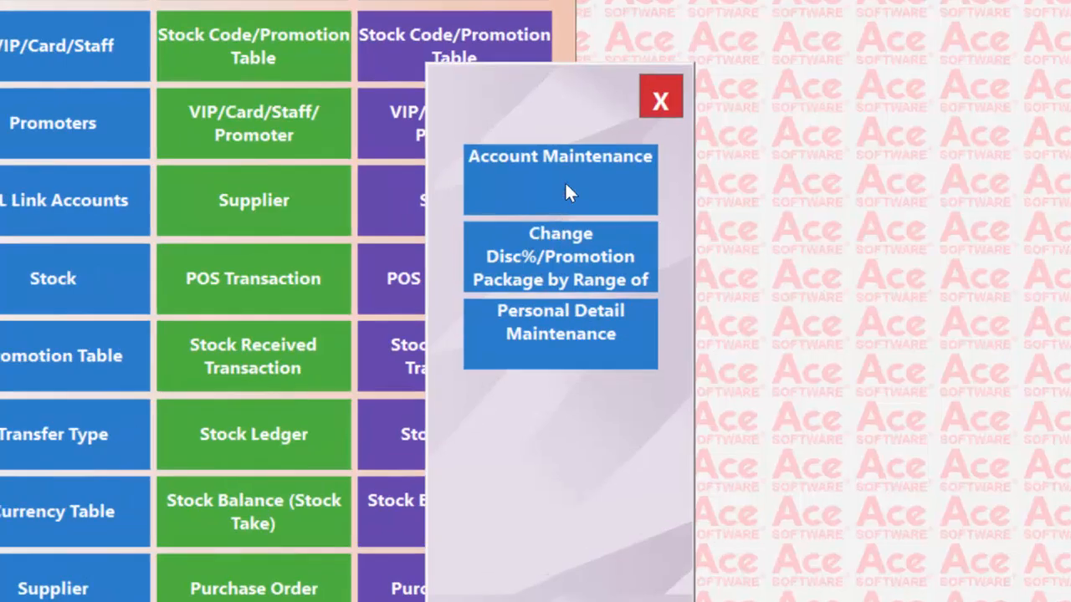
Step: Load debtor account A001 into VIP / Debtor Accounts Maintenance, view Page 2, then cancel to clear it
{"action": "left_click", "coordinate": [565, 180]}
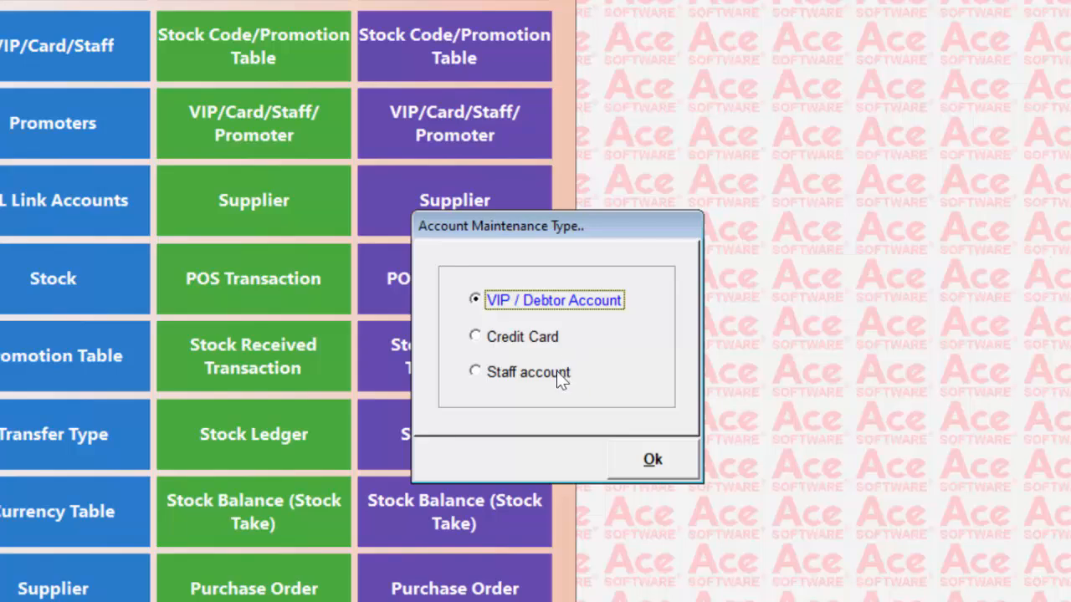
{"action": "double_click", "coordinate": [545, 308]}
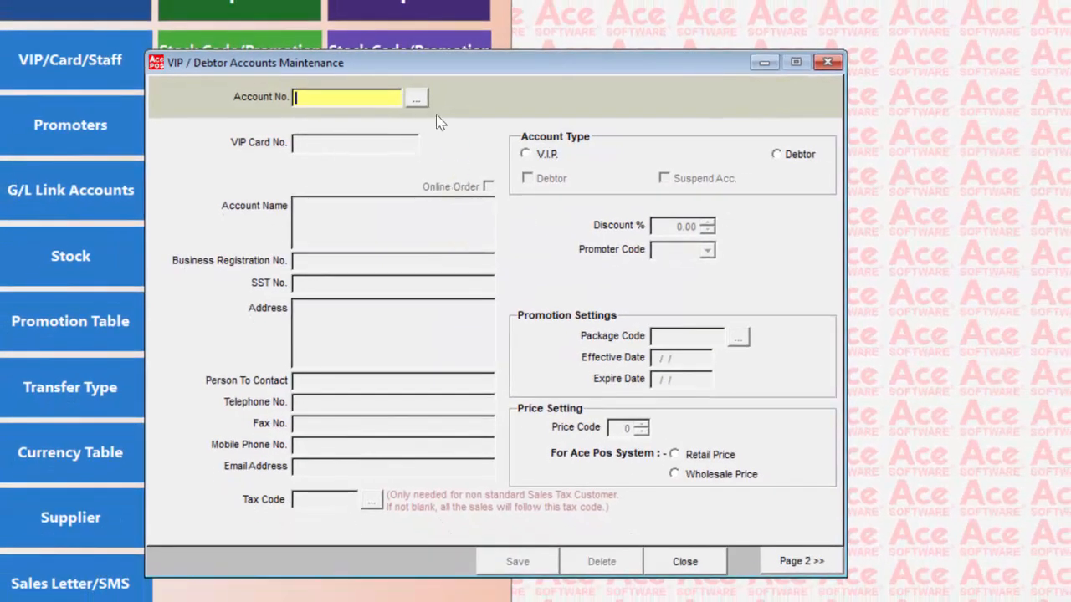
{"action": "left_click", "coordinate": [421, 102]}
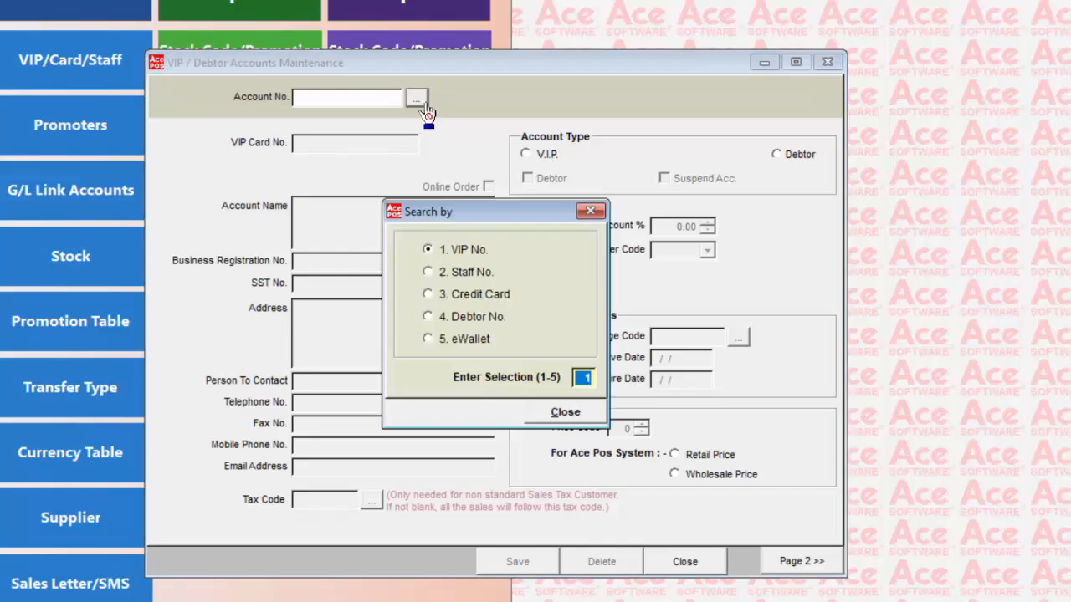
{"action": "key", "text": "Return"}
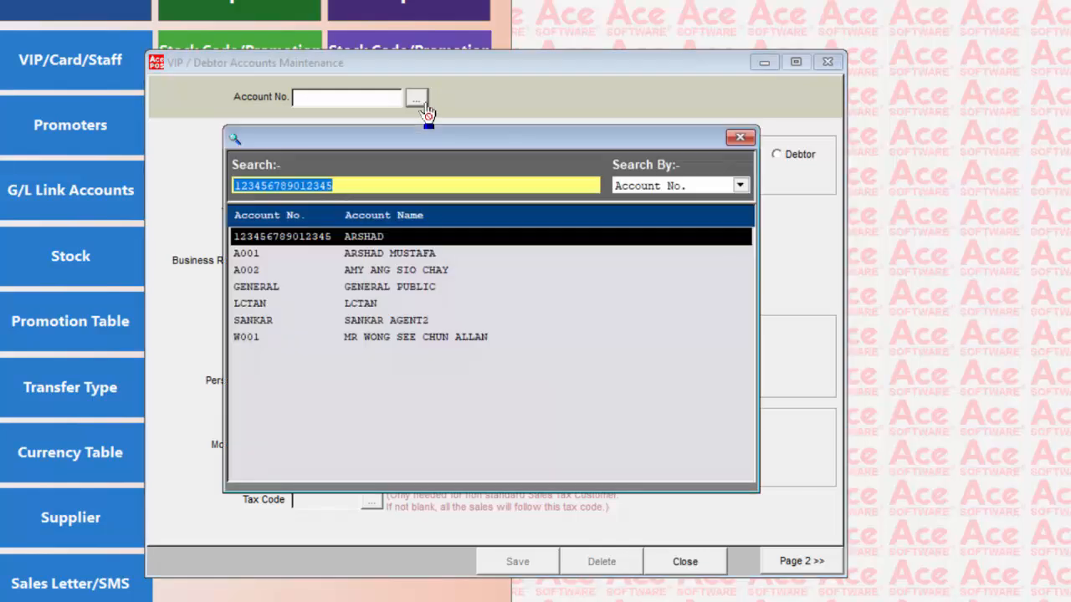
{"action": "key", "text": "Down"}
{"action": "key", "text": "Return"}
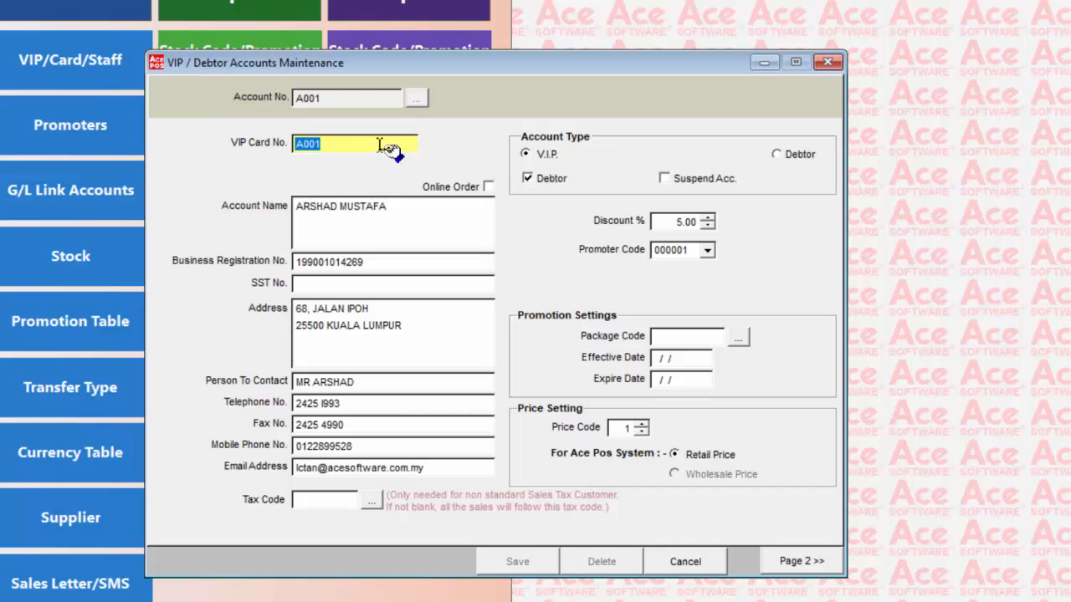
{"action": "left_click", "coordinate": [803, 562]}
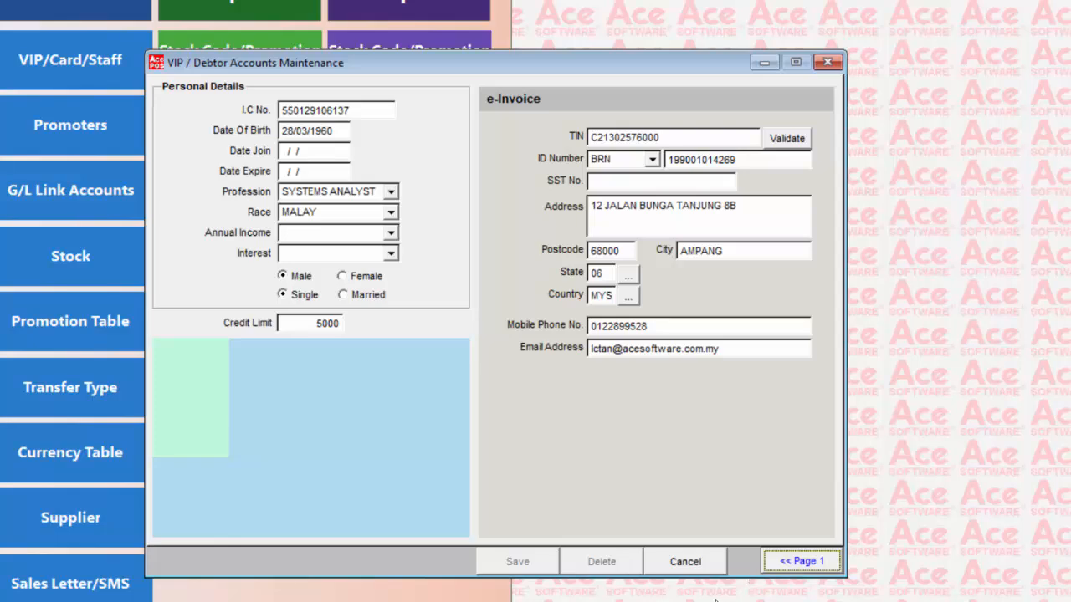
{"action": "left_click", "coordinate": [682, 564]}
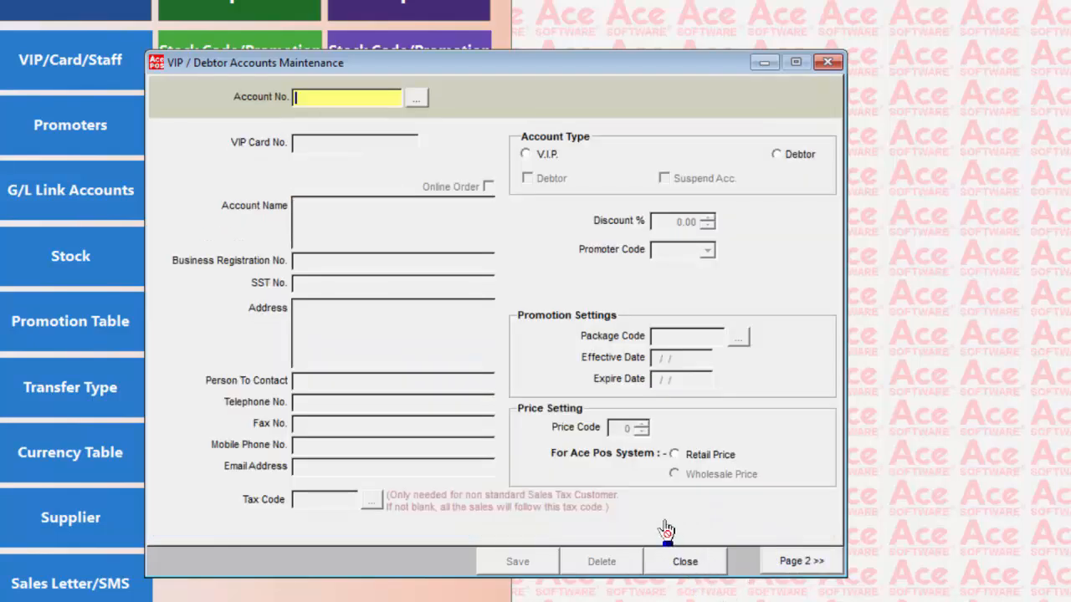
Step: Close the debtor form and step through A001's Discount %, Package Code and Price Code fields
{"action": "left_click", "coordinate": [678, 563]}
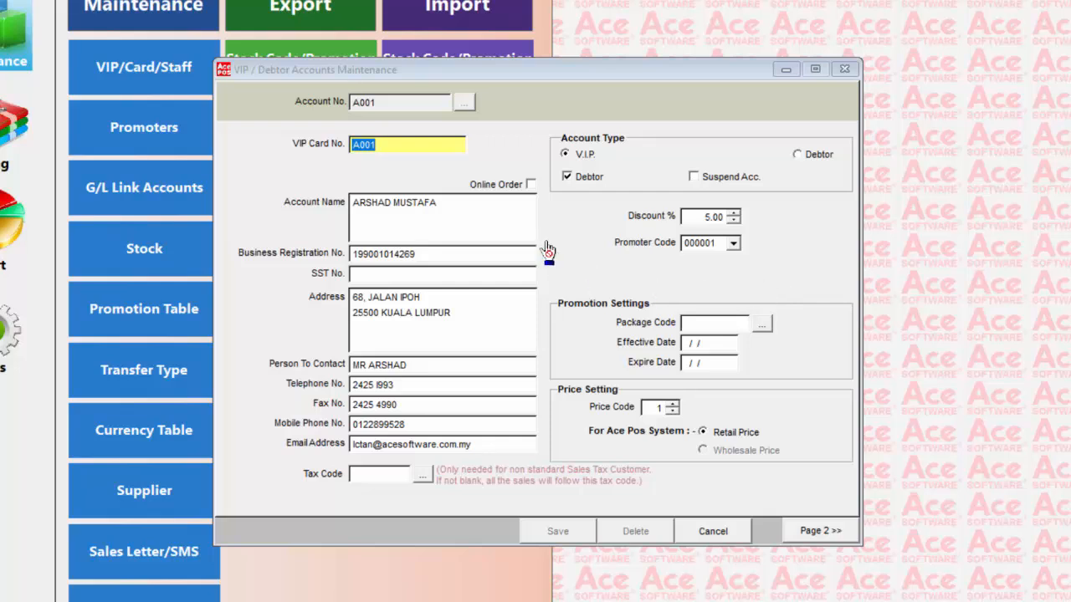
{"action": "left_click", "coordinate": [707, 217]}
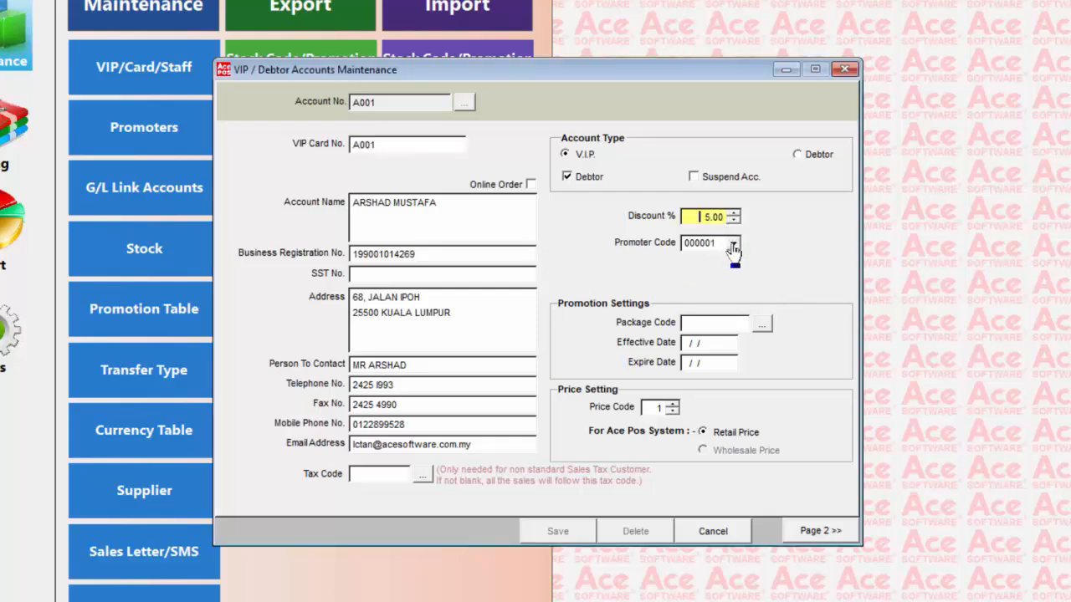
{"action": "left_click", "coordinate": [730, 323]}
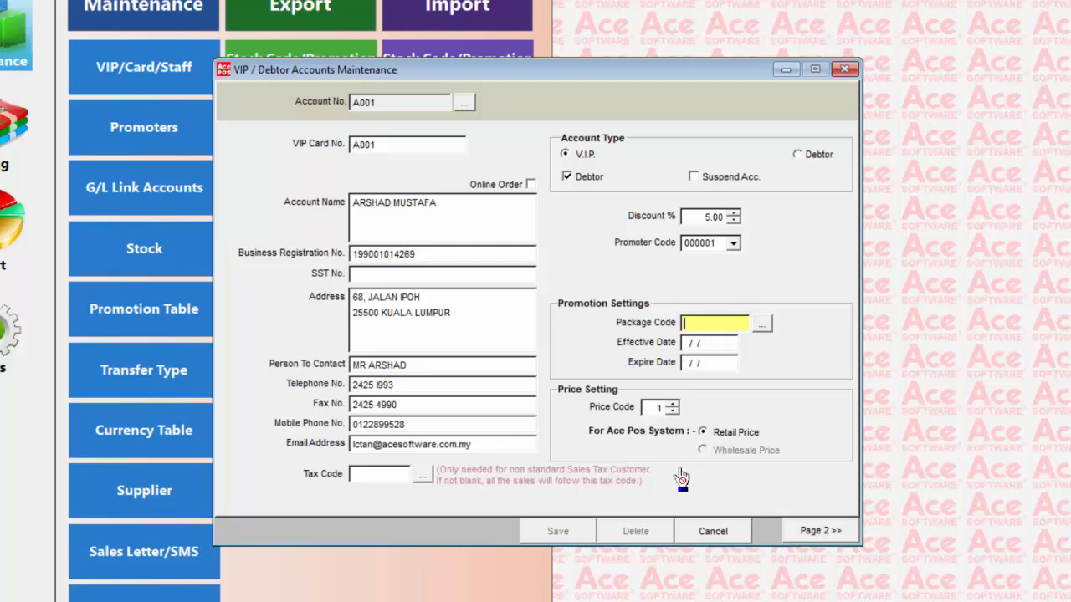
{"action": "left_click", "coordinate": [654, 407]}
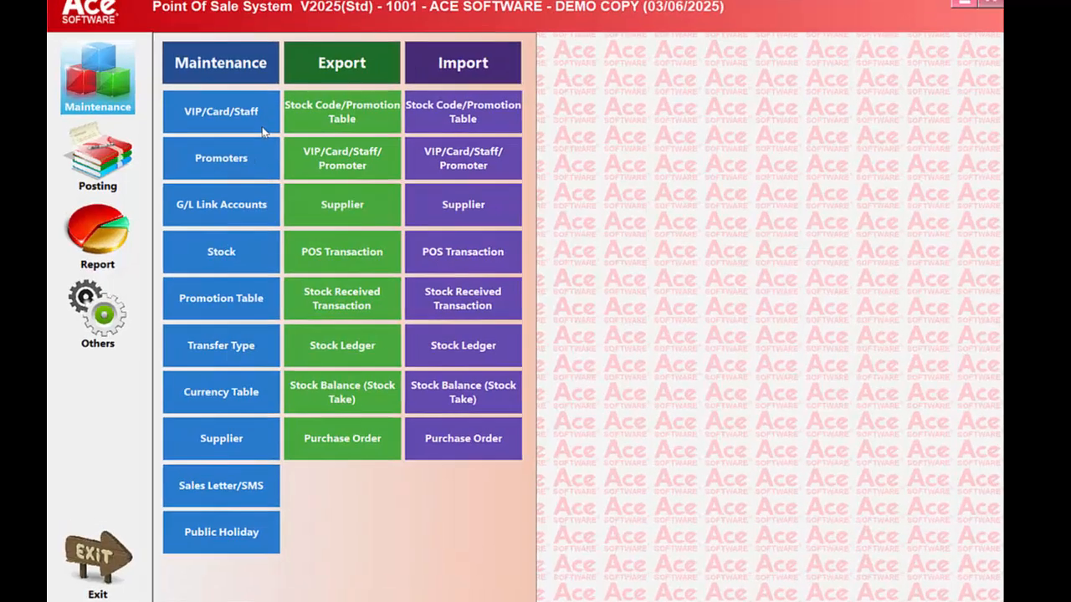
{"action": "left_click", "coordinate": [164, 88]}
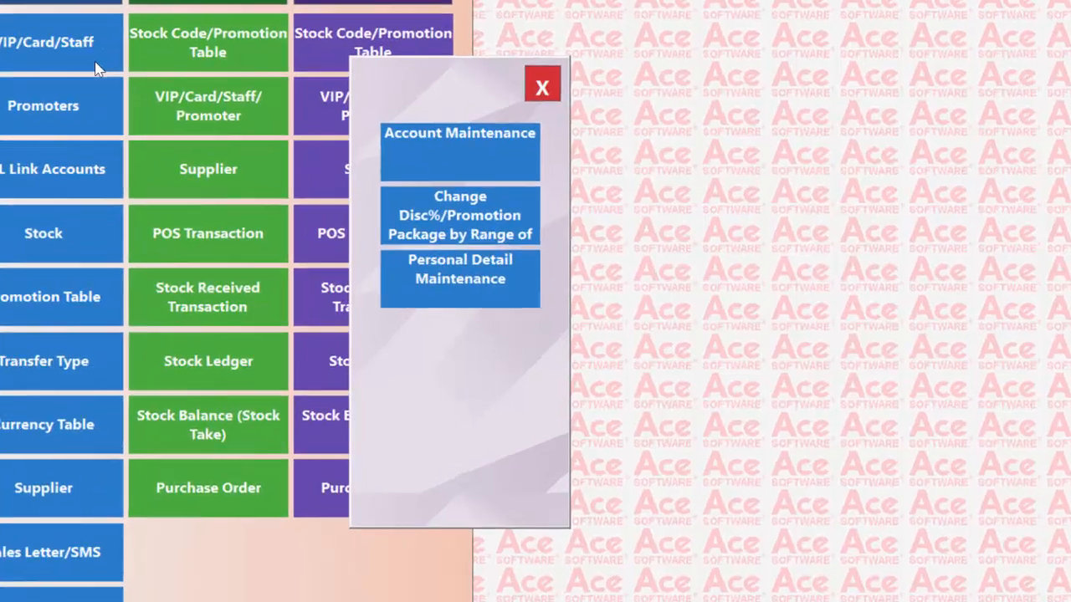
{"action": "left_click", "coordinate": [465, 142]}
{"action": "double_click", "coordinate": [435, 282]}
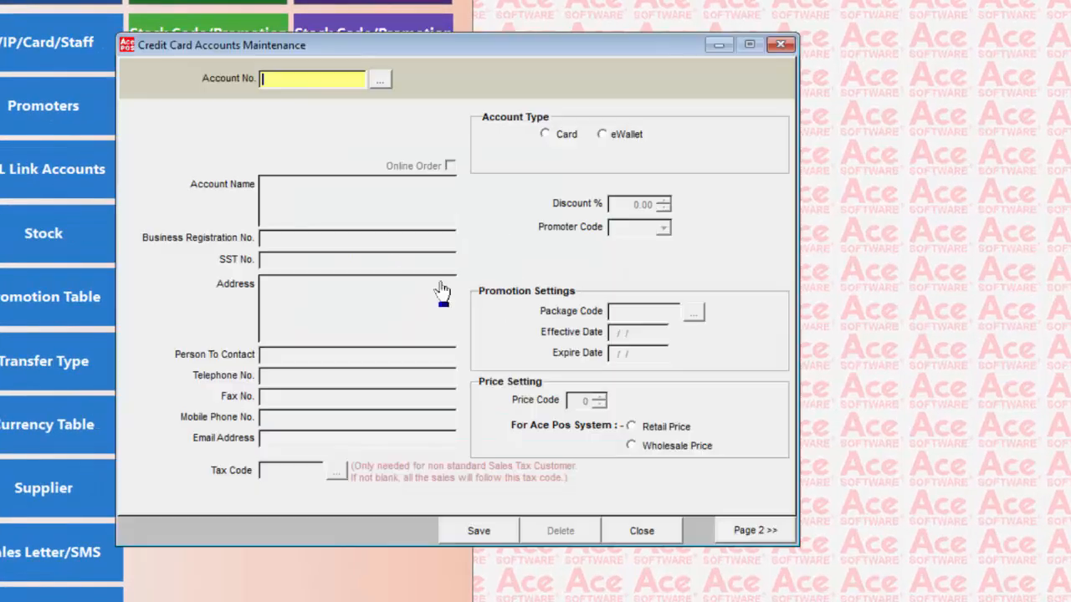
{"action": "left_click", "coordinate": [379, 80]}
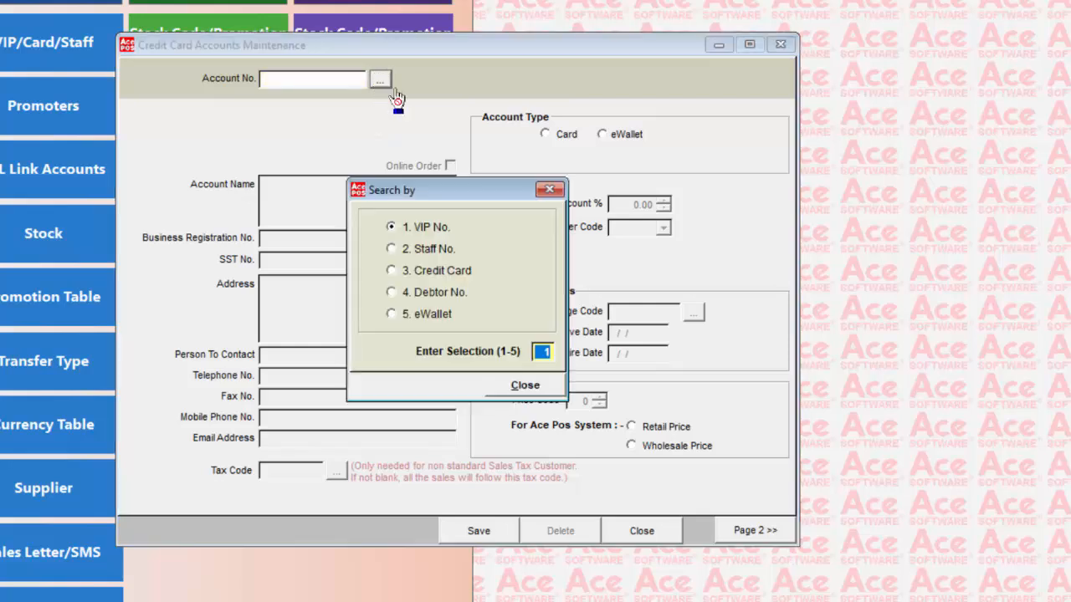
{"action": "double_click", "coordinate": [449, 274]}
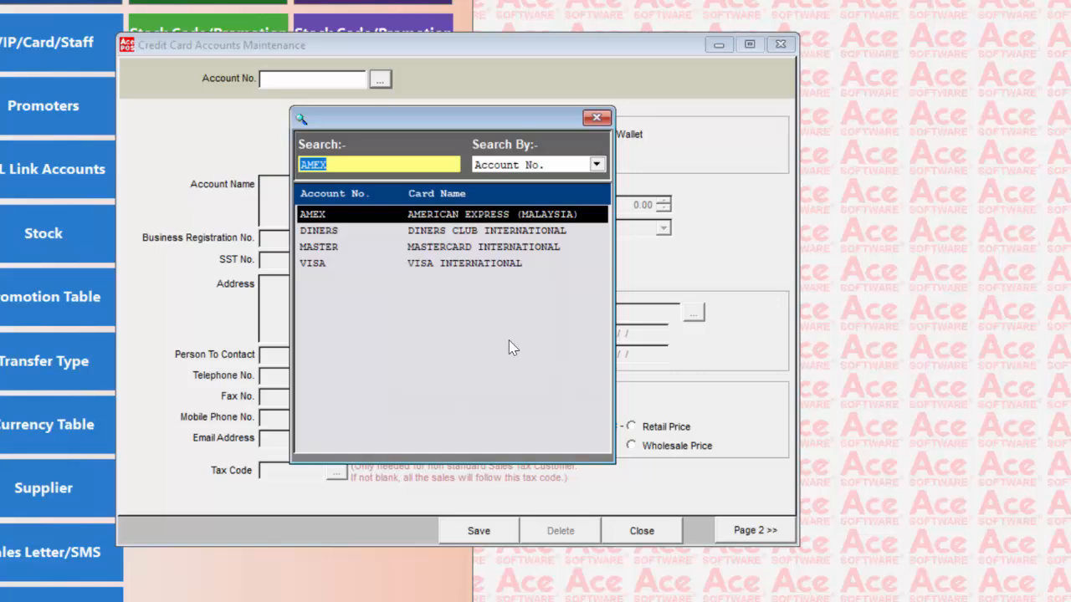
{"action": "double_click", "coordinate": [462, 249]}
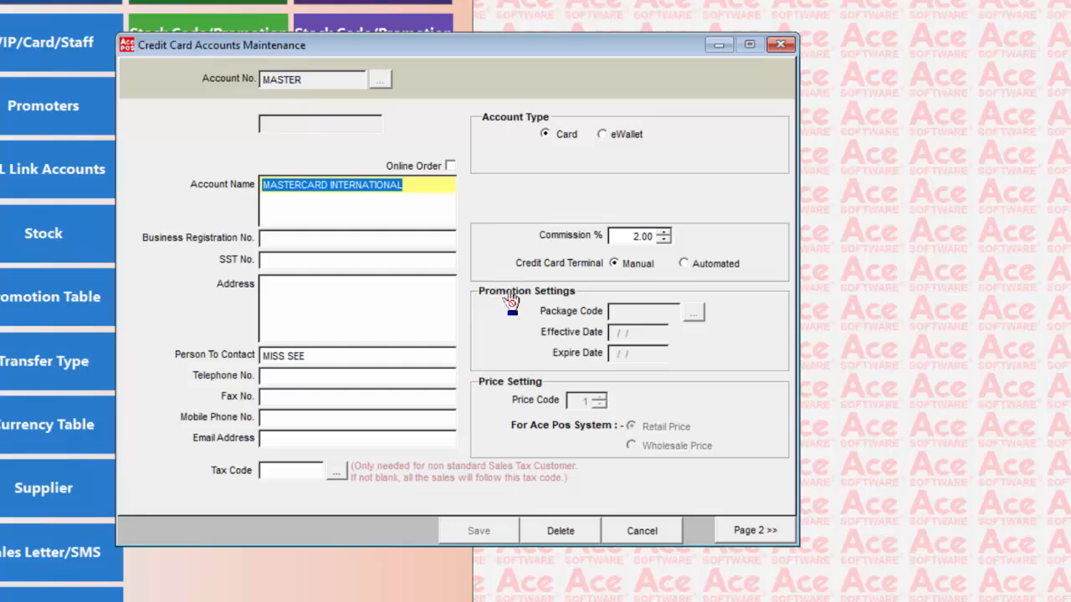
{"action": "left_click", "coordinate": [645, 533]}
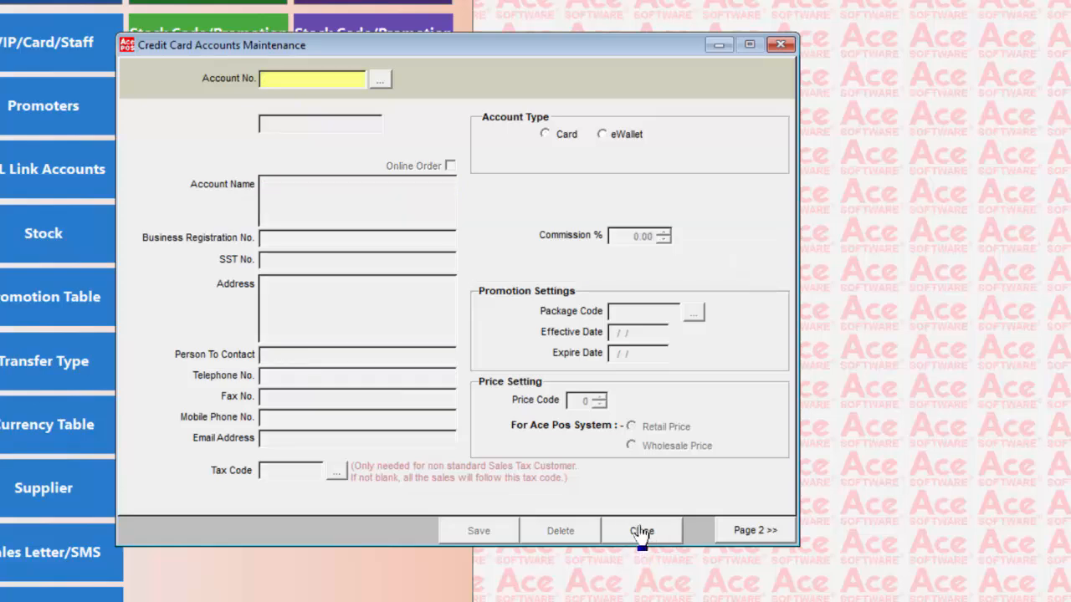
{"action": "left_click", "coordinate": [643, 532]}
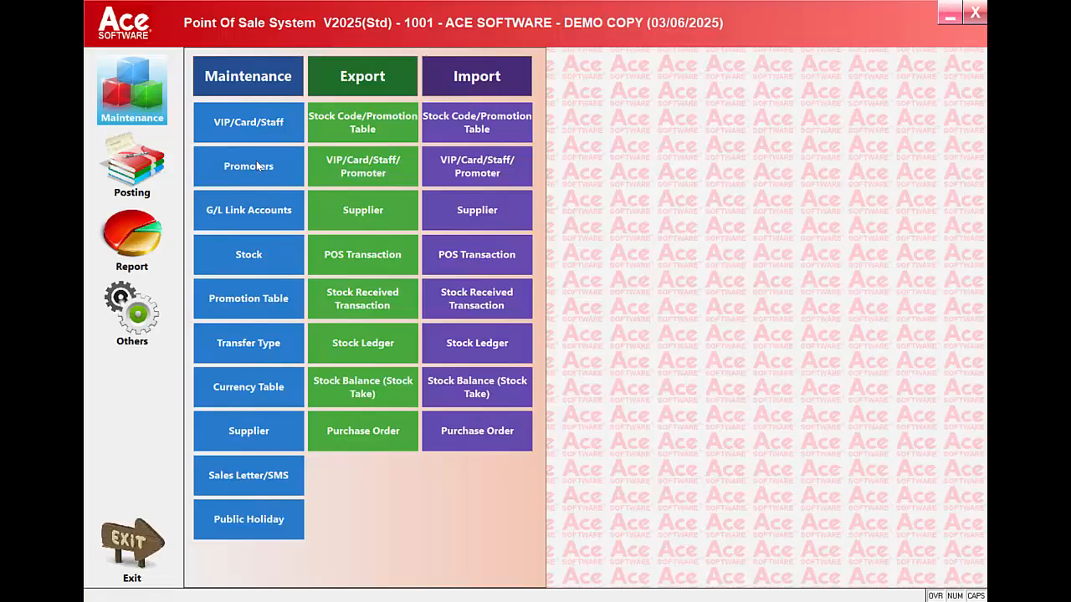
Step: Load promoter P001 in Promoter Maintenance and check its 5.00% commission rate
{"action": "left_click", "coordinate": [256, 162]}
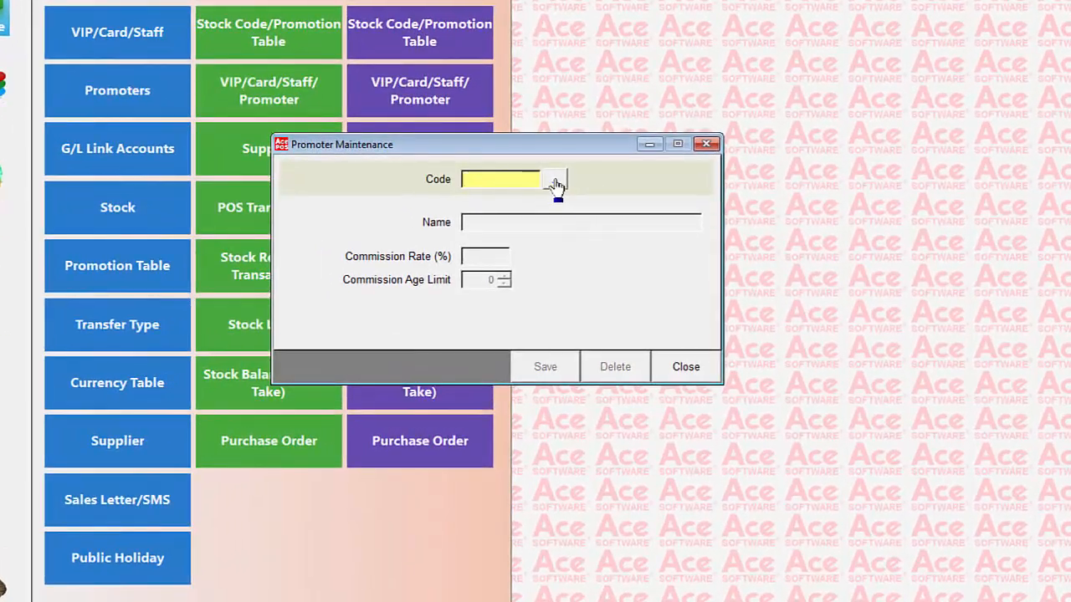
{"action": "left_click", "coordinate": [569, 217]}
{"action": "double_click", "coordinate": [523, 204]}
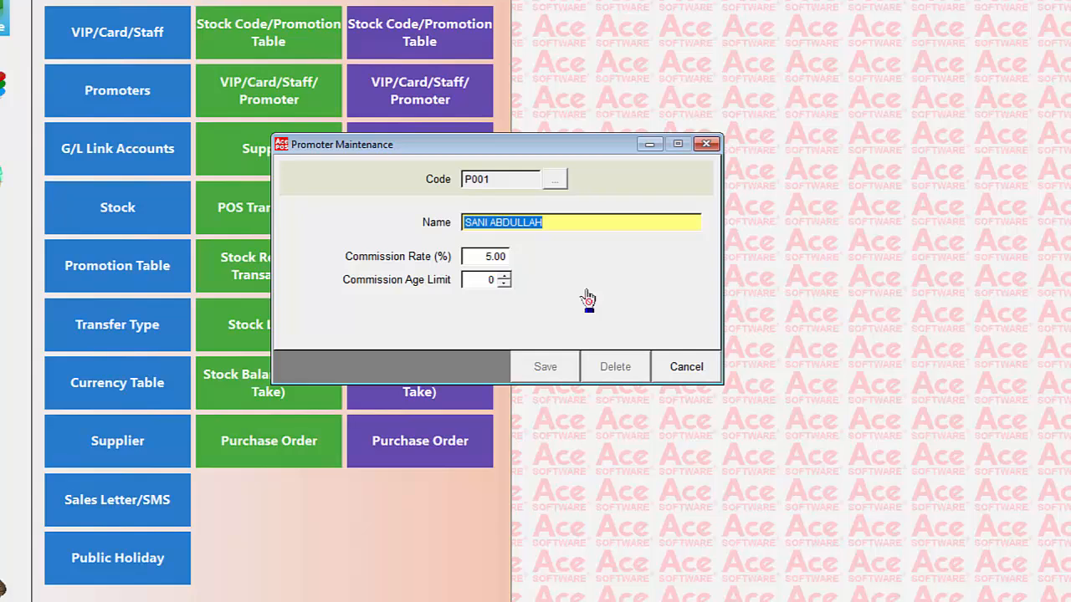
{"action": "left_click", "coordinate": [486, 258]}
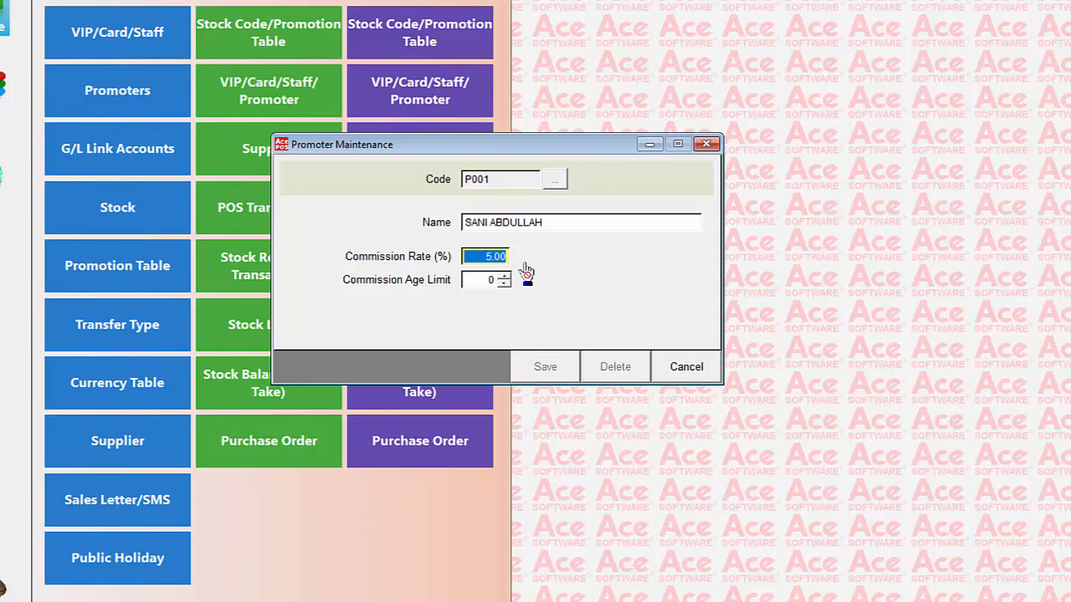
Step: Close promoter maintenance and set GL Link Maintenance to sales links of type 3
{"action": "left_click", "coordinate": [684, 370]}
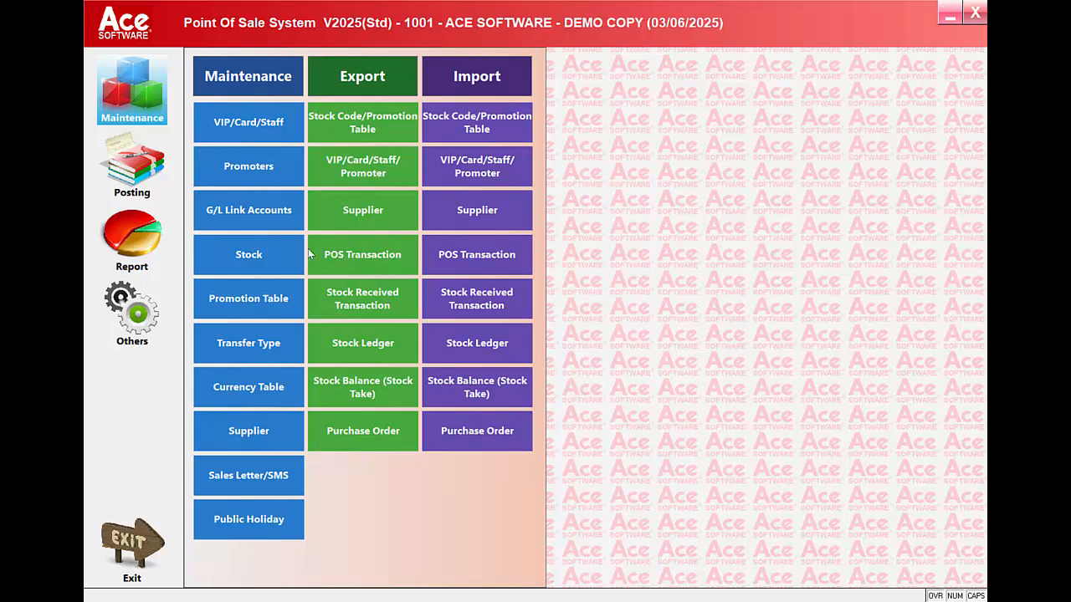
{"action": "left_click", "coordinate": [285, 215]}
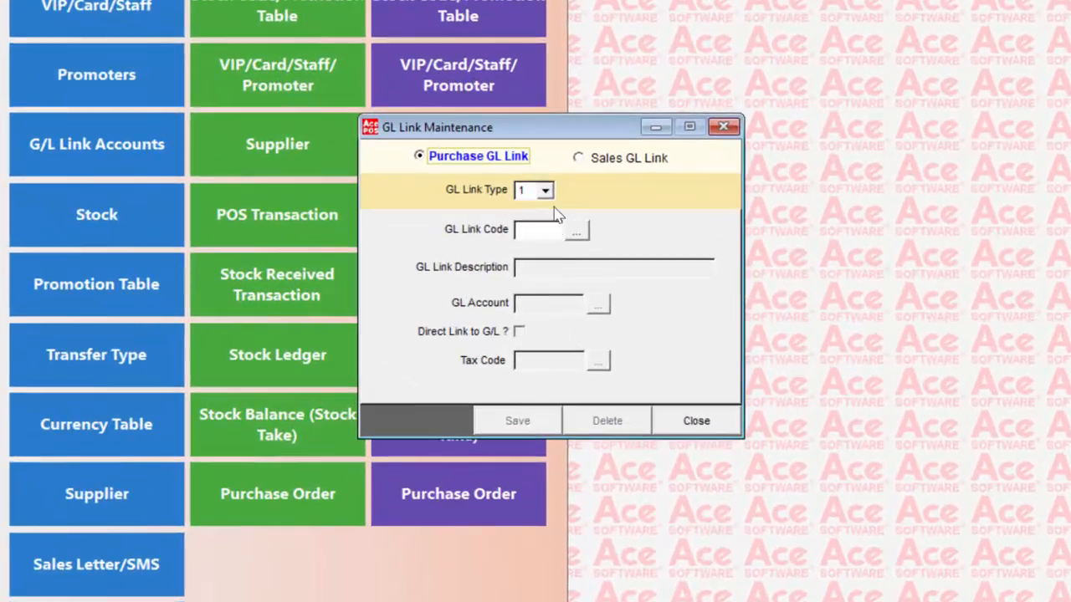
{"action": "left_click", "coordinate": [580, 158]}
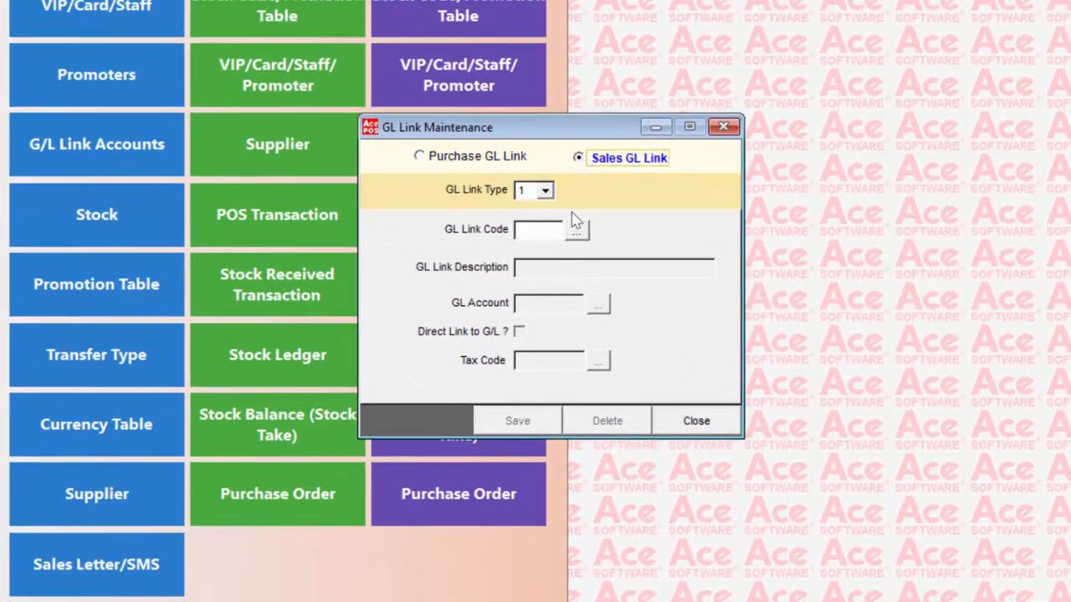
{"action": "left_click", "coordinate": [544, 191]}
{"action": "left_click", "coordinate": [552, 239]}
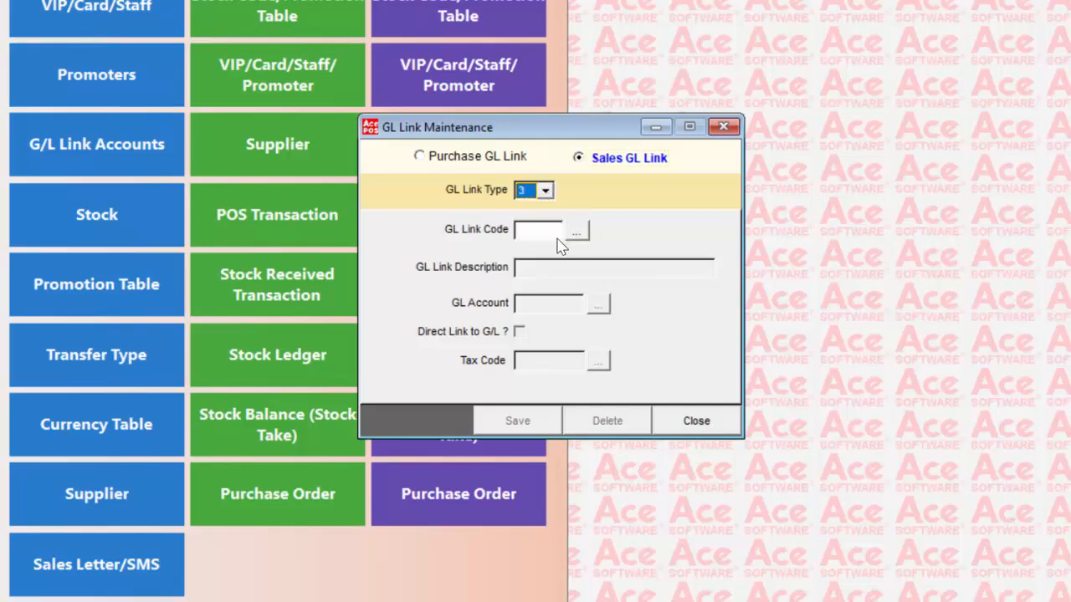
Step: Browse the existing sales GL link codes, then close GL Link Maintenance
{"action": "left_click", "coordinate": [577, 231]}
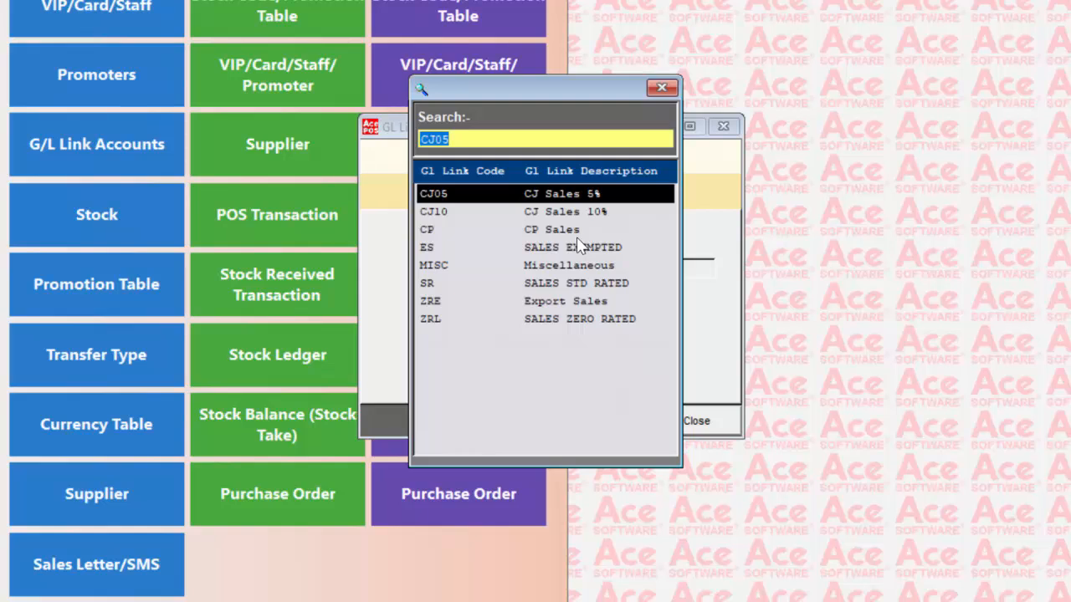
{"action": "left_click", "coordinate": [668, 95]}
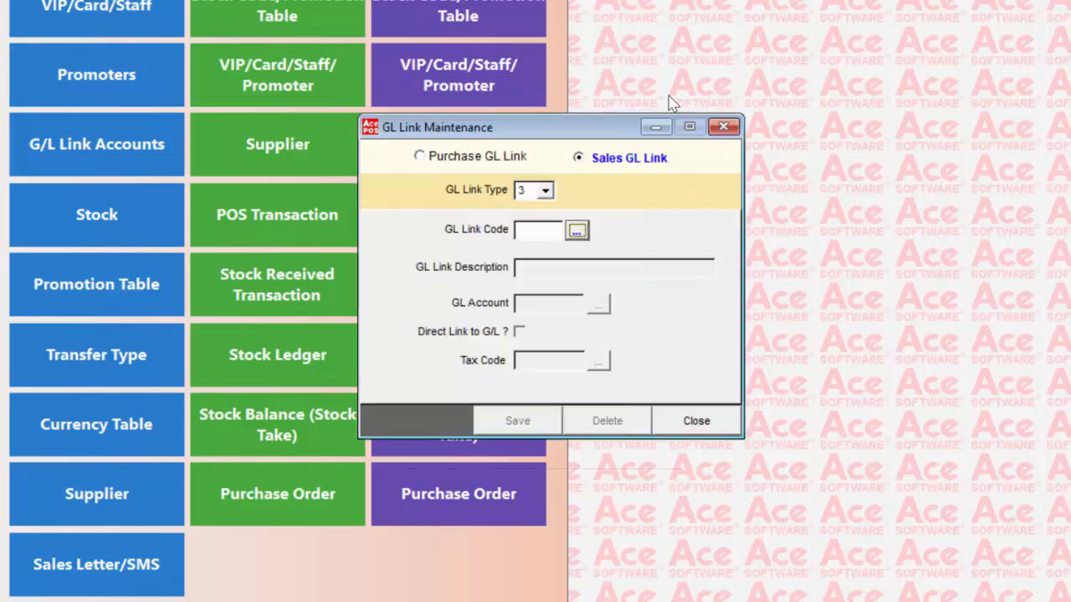
{"action": "left_click", "coordinate": [708, 419]}
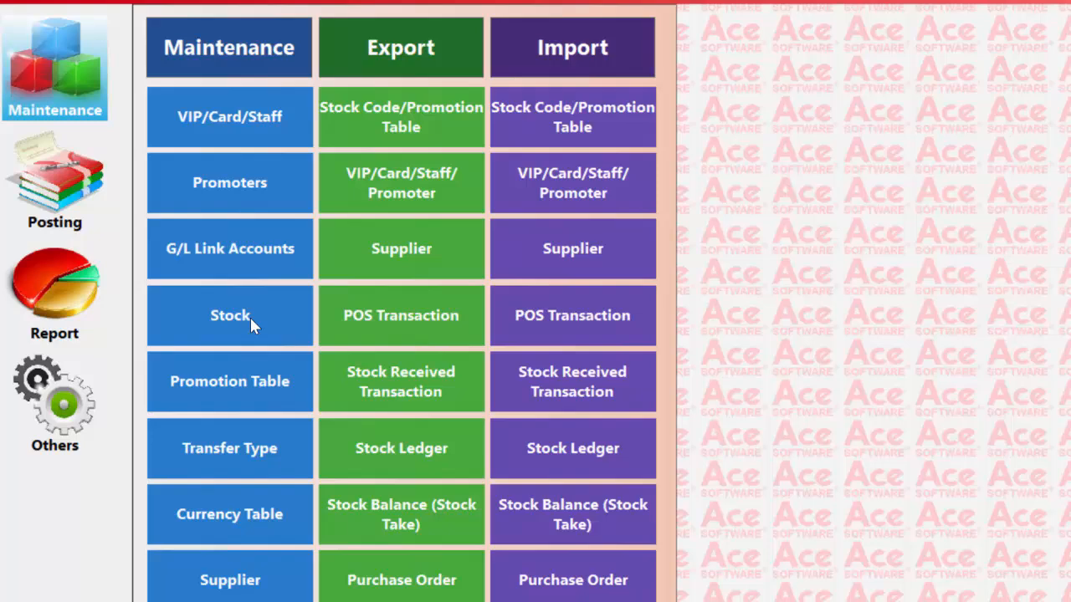
Step: Browse stock locations 01 RETAIL OUTLET and 10 in Stock Location Maintenance, close it, and reopen Stock options
{"action": "left_click", "coordinate": [281, 338]}
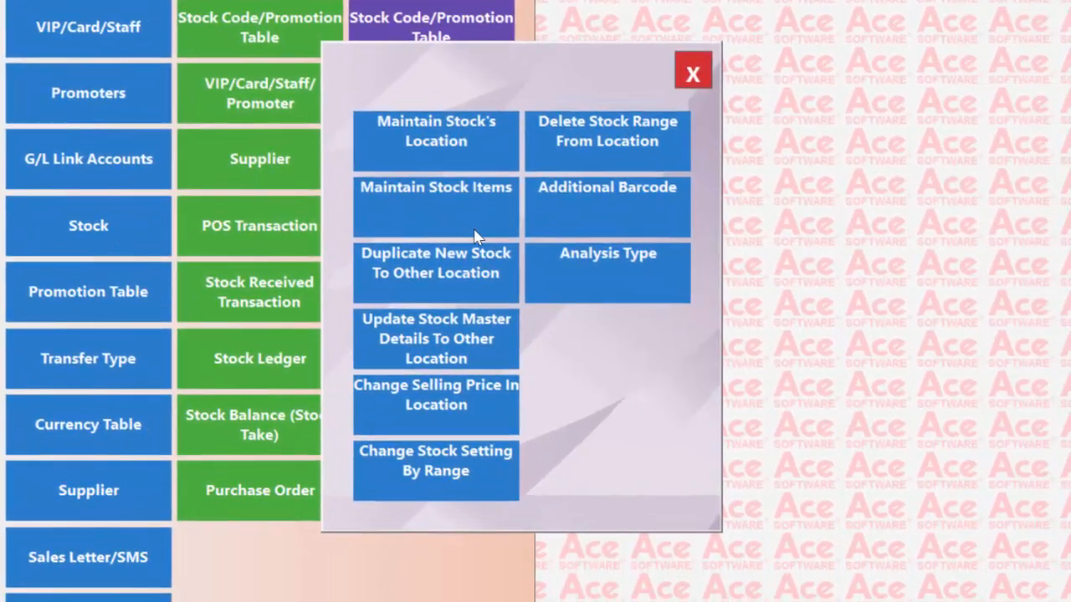
{"action": "left_click", "coordinate": [485, 147]}
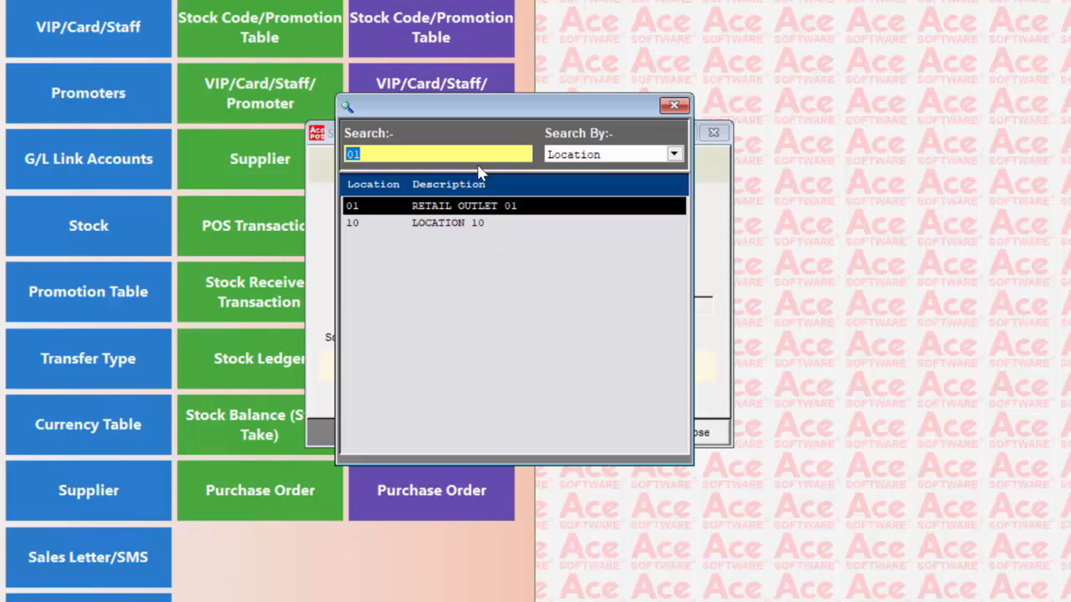
{"action": "left_click", "coordinate": [492, 230]}
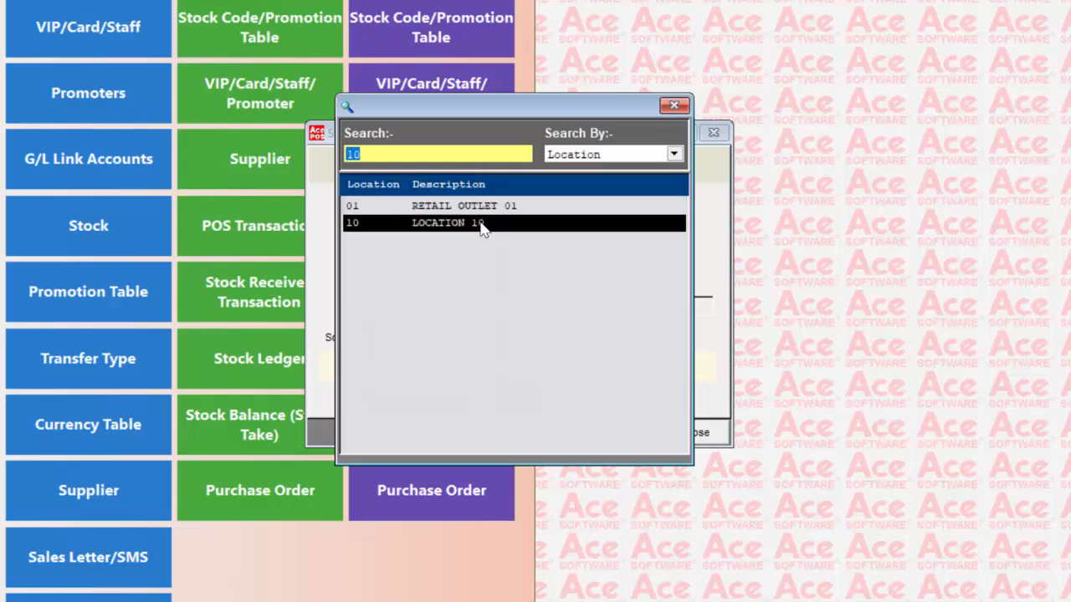
{"action": "left_click", "coordinate": [497, 210]}
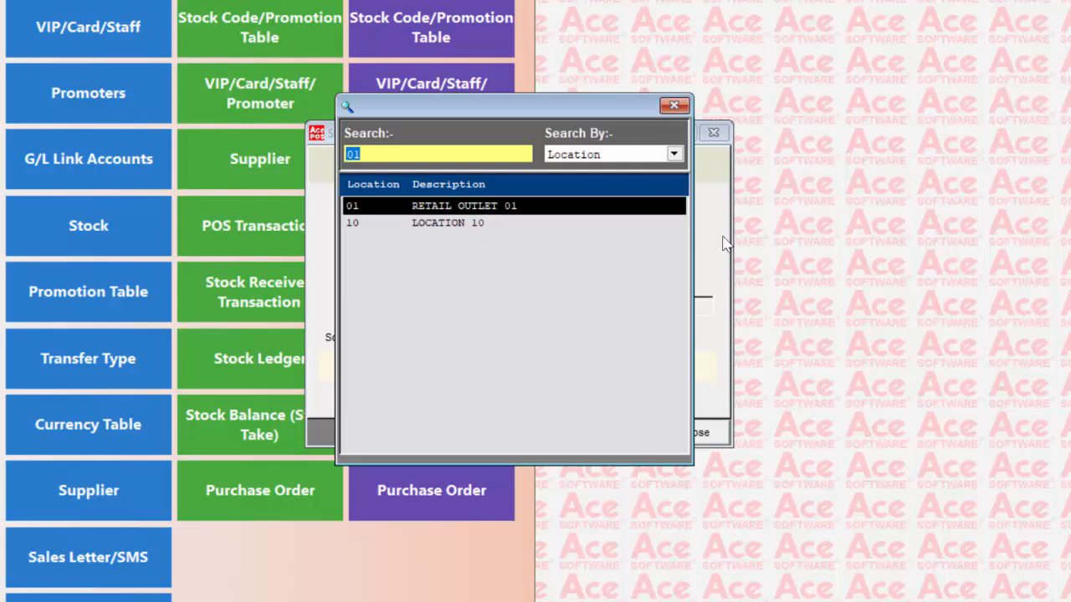
{"action": "left_click", "coordinate": [673, 105]}
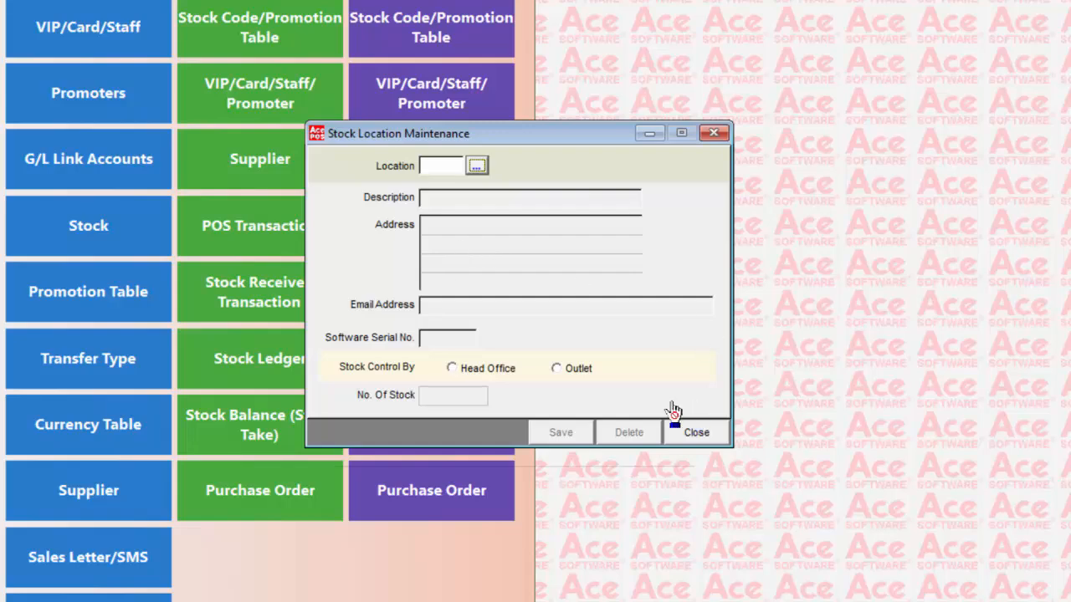
{"action": "left_click", "coordinate": [694, 434]}
{"action": "left_click", "coordinate": [117, 249]}
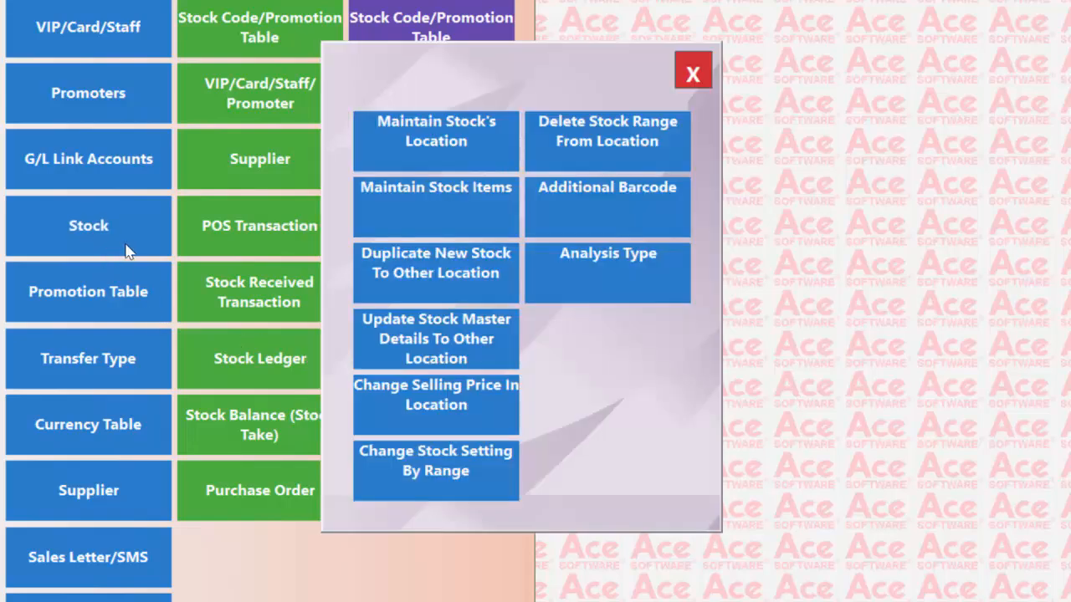
Step: Open Stock Items maintenance, entering the cost-price password to show cost prices
{"action": "left_click", "coordinate": [431, 198]}
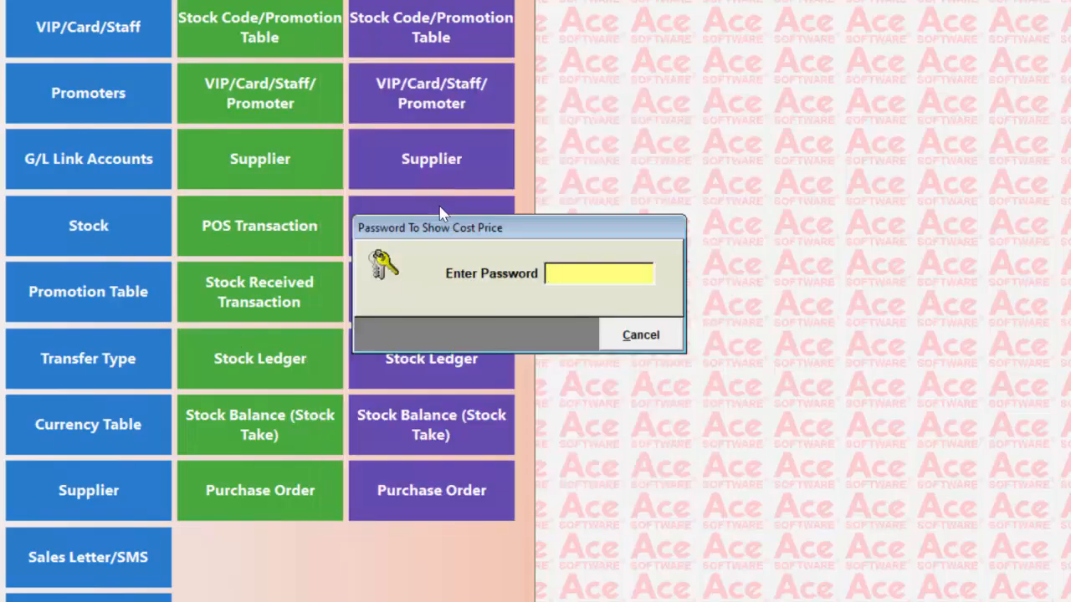
{"action": "type", "text": "***"}
{"action": "key", "text": "Return"}
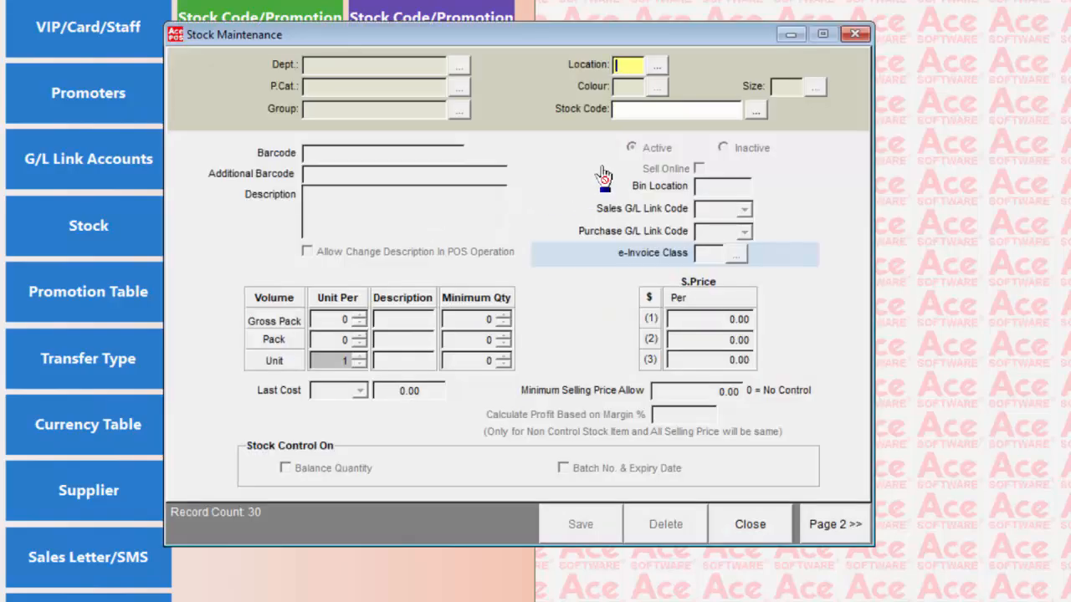
Step: Select only location 01 RETAIL OUTLET and load stock 011.001 POWER RANGERS
{"action": "left_click", "coordinate": [656, 64]}
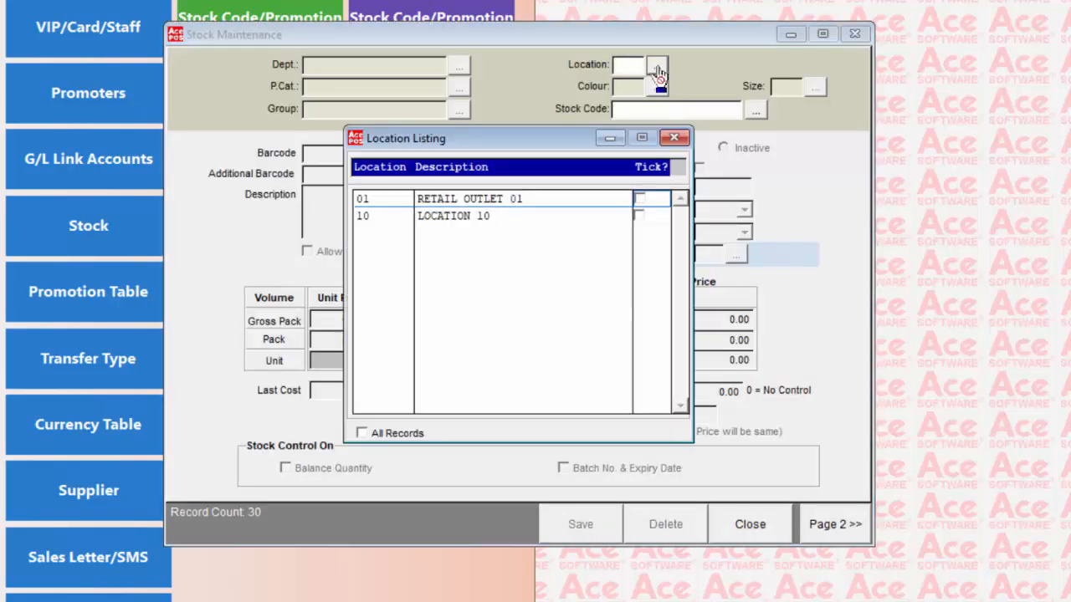
{"action": "left_click", "coordinate": [639, 200]}
{"action": "left_click", "coordinate": [640, 216]}
{"action": "left_click", "coordinate": [640, 216]}
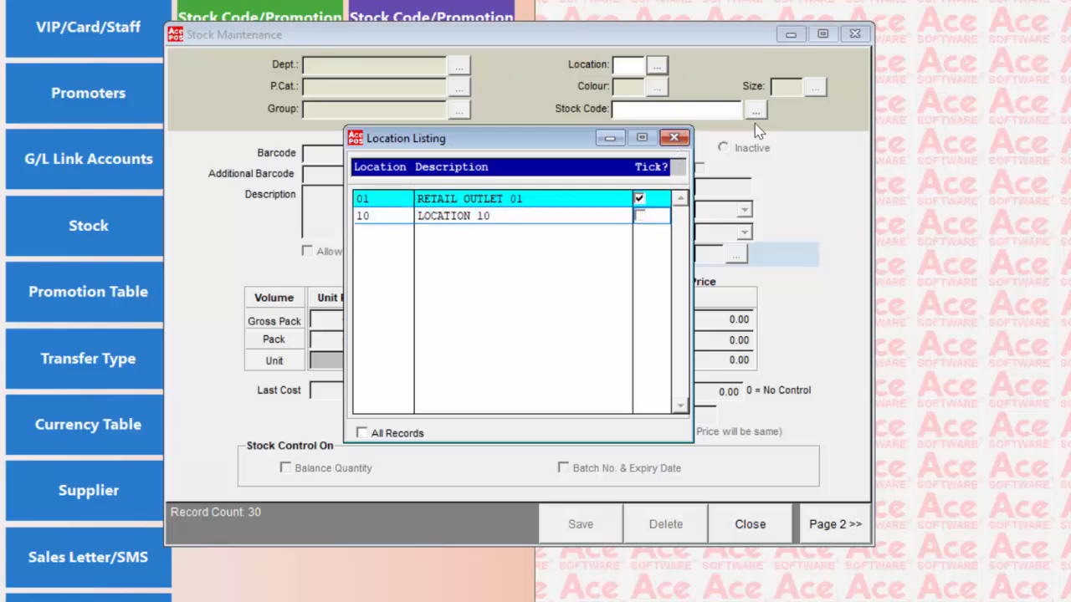
{"action": "left_click", "coordinate": [675, 139]}
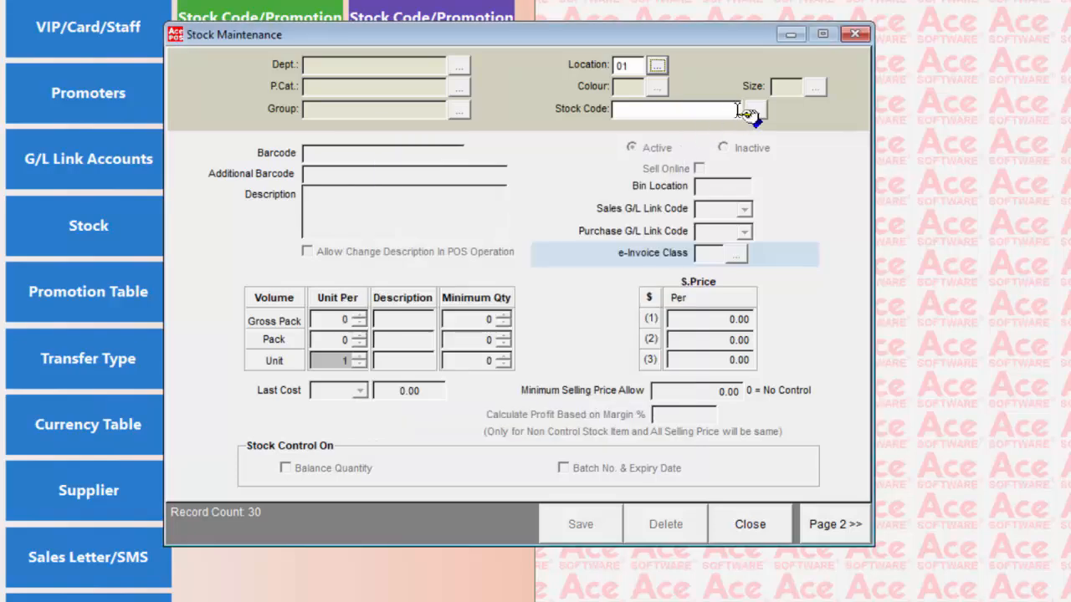
{"action": "left_click", "coordinate": [754, 111]}
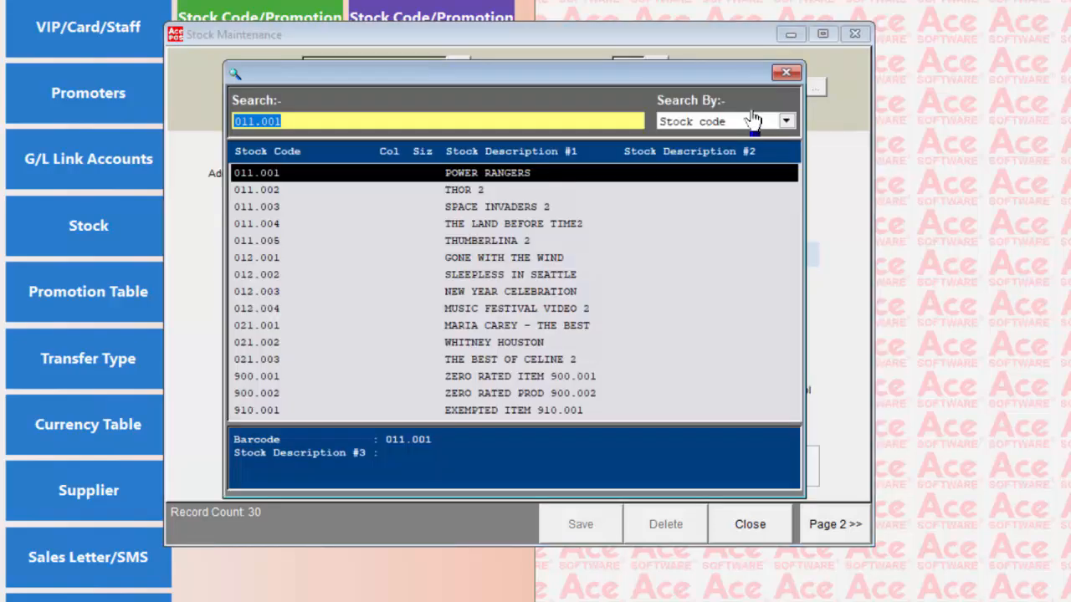
{"action": "key", "text": "Return"}
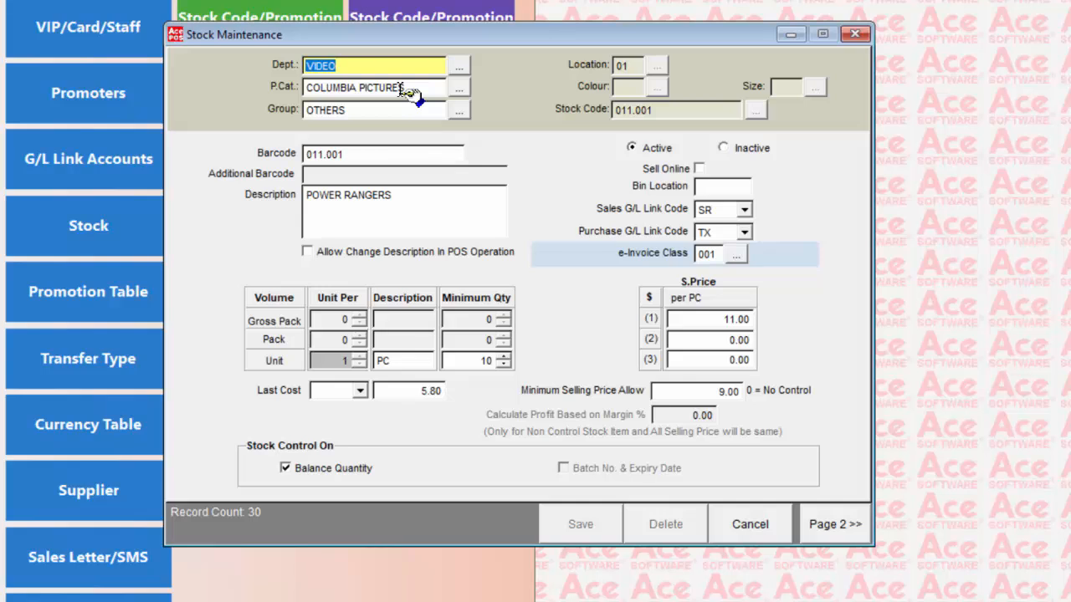
{"action": "left_click", "coordinate": [458, 155]}
{"action": "key", "text": "Tab"}
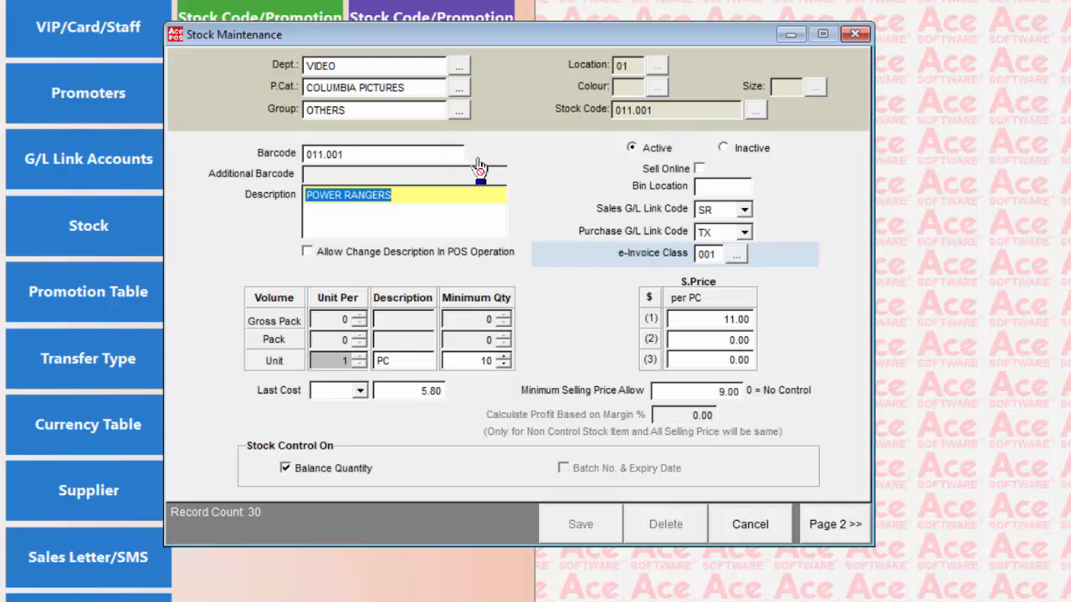
{"action": "left_click", "coordinate": [431, 219]}
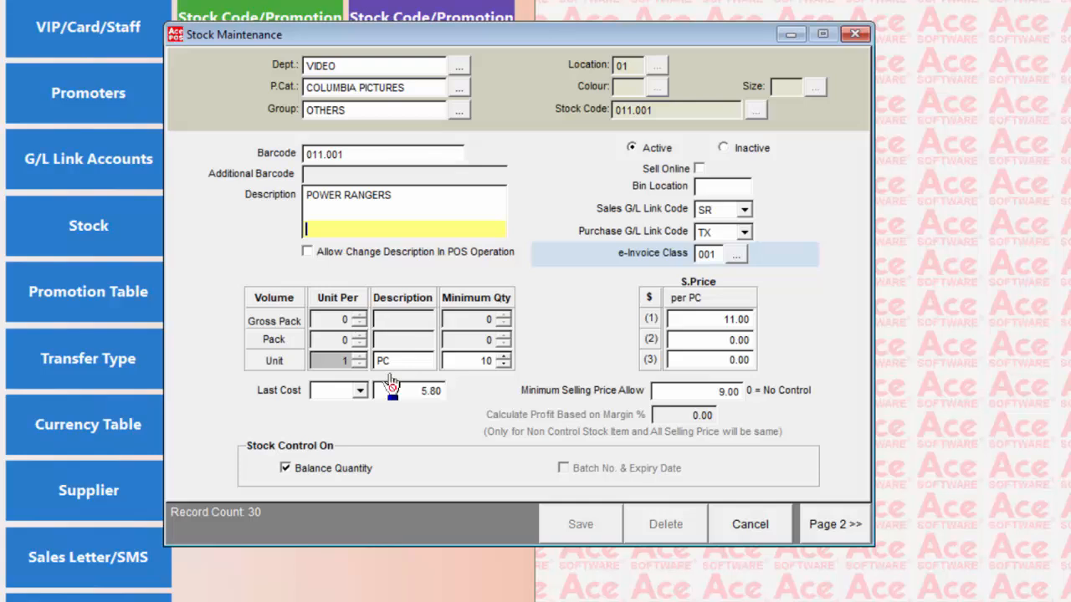
{"action": "left_click", "coordinate": [419, 392]}
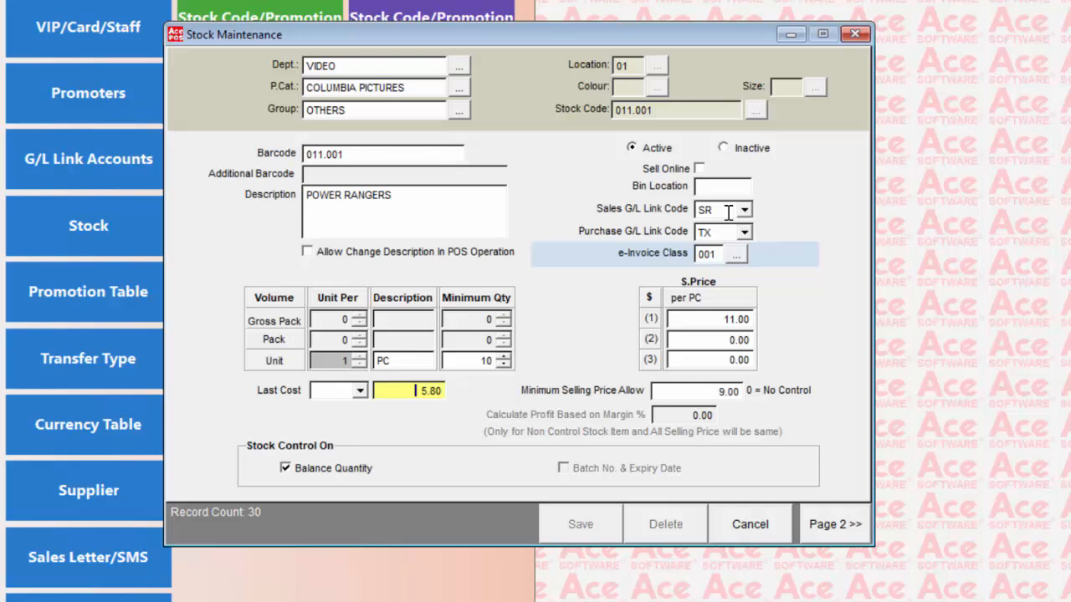
Step: Set the item's e-Invoice class to 022 Others
{"action": "left_click", "coordinate": [736, 254]}
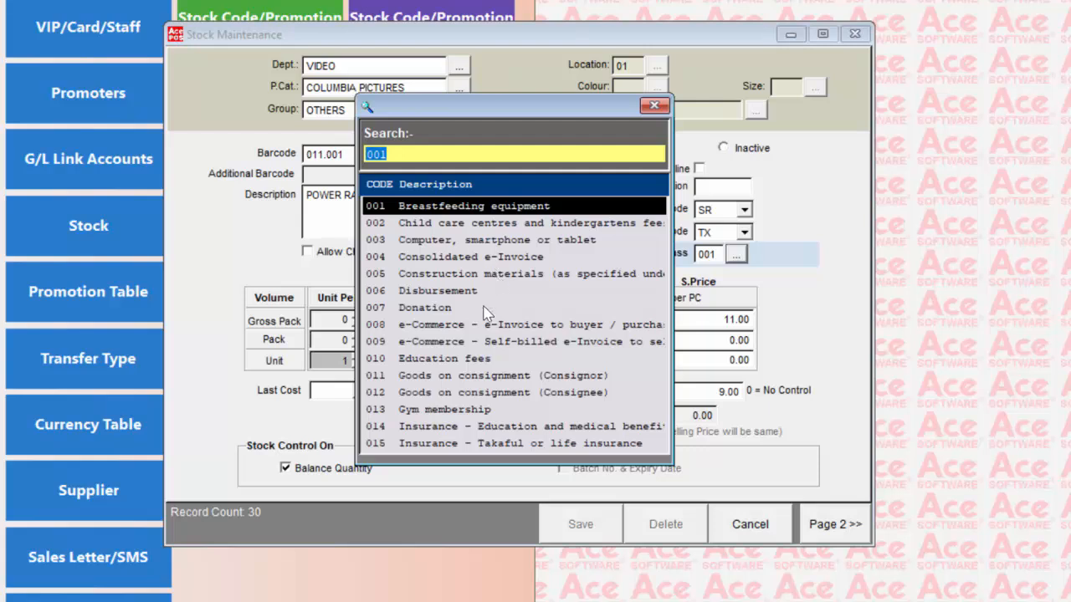
{"action": "scroll", "coordinate": [474, 301], "scroll_direction": "down", "scroll_amount": 2}
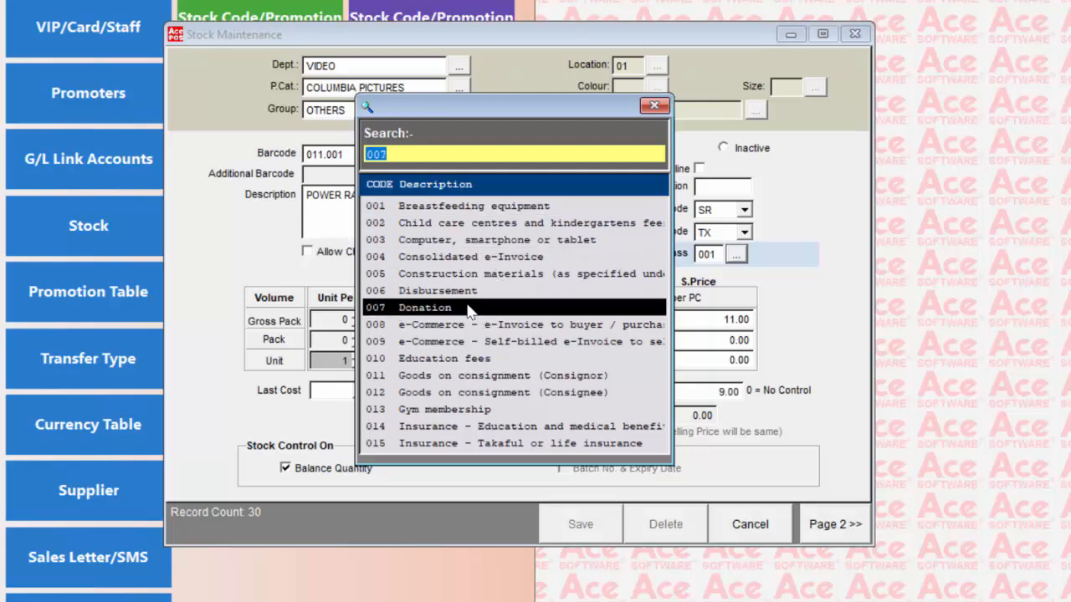
{"action": "scroll", "coordinate": [469, 310], "scroll_direction": "down", "scroll_amount": 4}
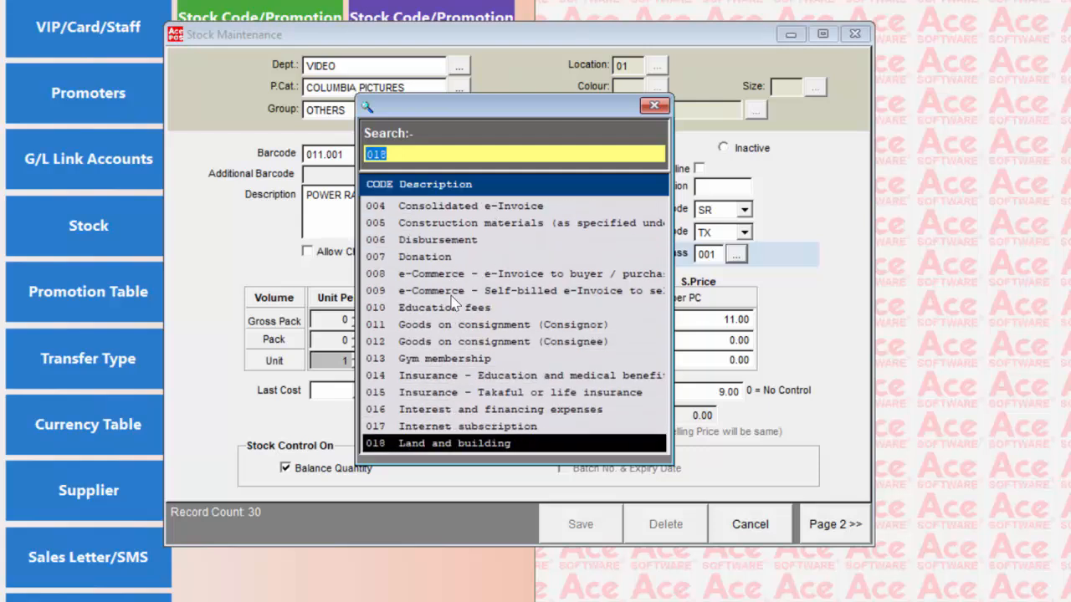
{"action": "scroll", "coordinate": [452, 305], "scroll_direction": "down", "scroll_amount": 3}
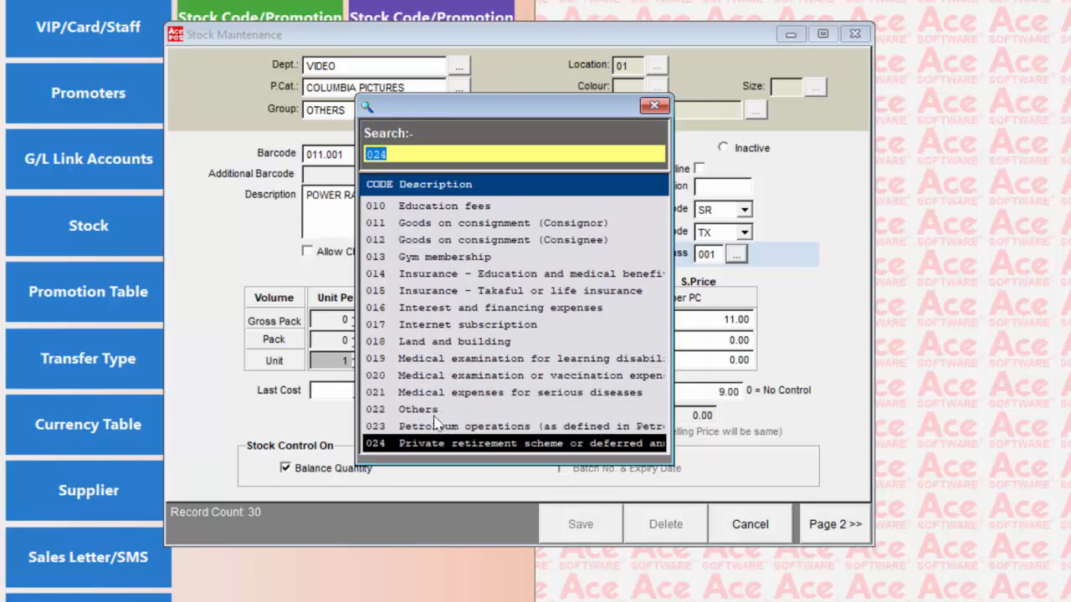
{"action": "double_click", "coordinate": [428, 410]}
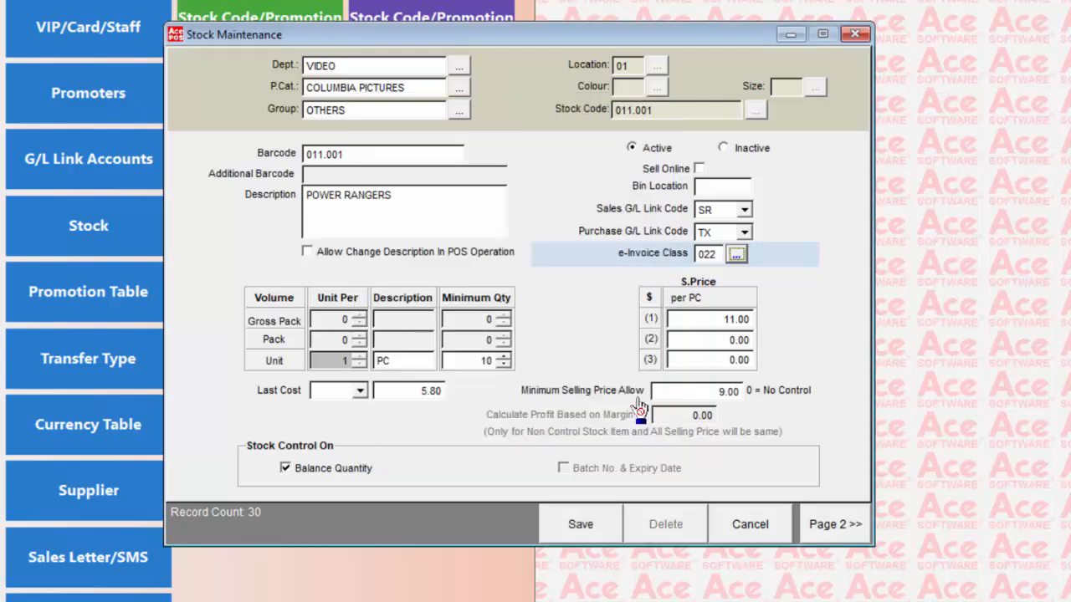
Step: Check the first selling price of 11.00 and move to the second selling price
{"action": "left_click", "coordinate": [726, 317]}
{"action": "left_click", "coordinate": [721, 320]}
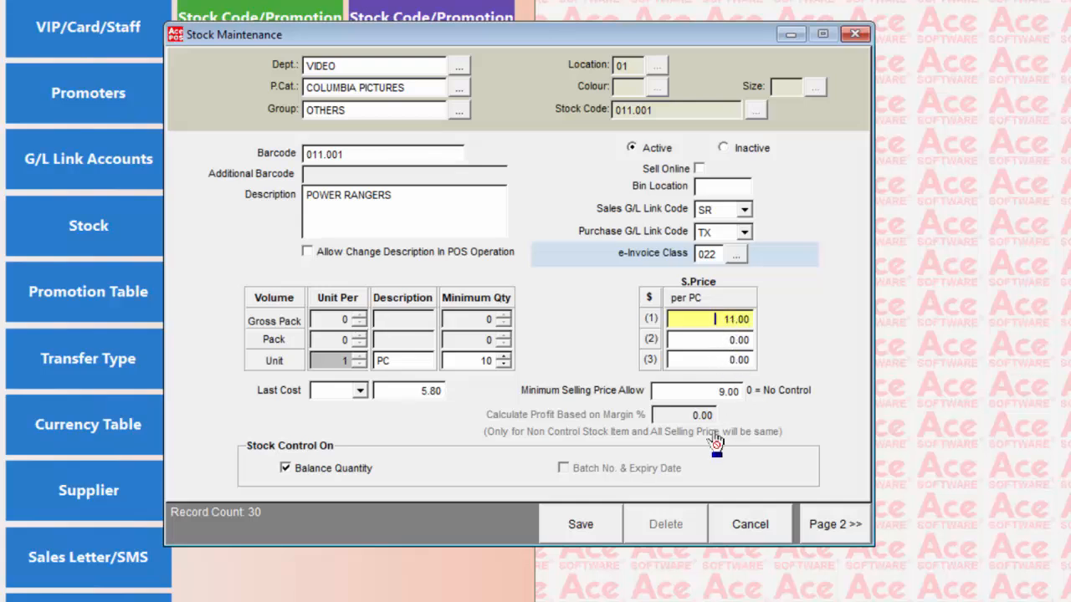
{"action": "left_click", "coordinate": [707, 346]}
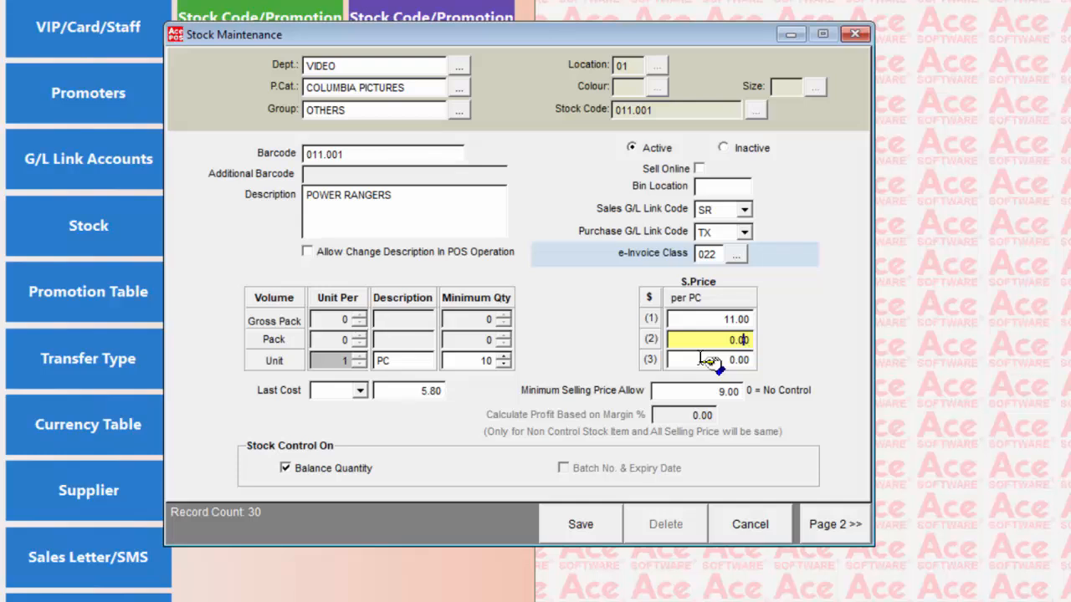
Step: On Page 2, toggle Promoter Commission off and on to reset it to 0.00, then save item 011.001
{"action": "left_click", "coordinate": [826, 527]}
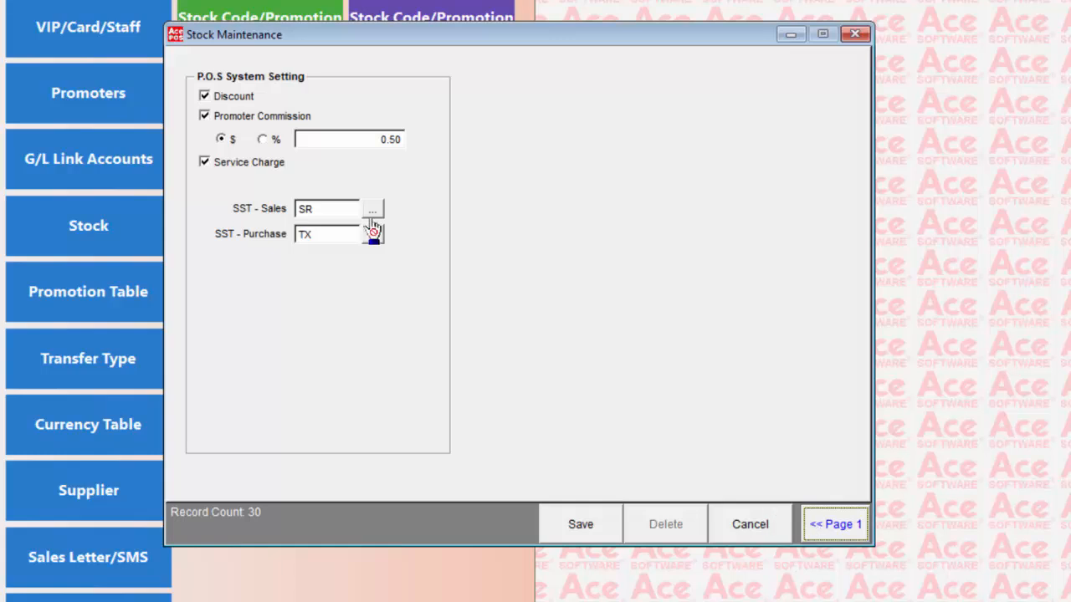
{"action": "left_click", "coordinate": [205, 117]}
{"action": "left_click", "coordinate": [204, 118]}
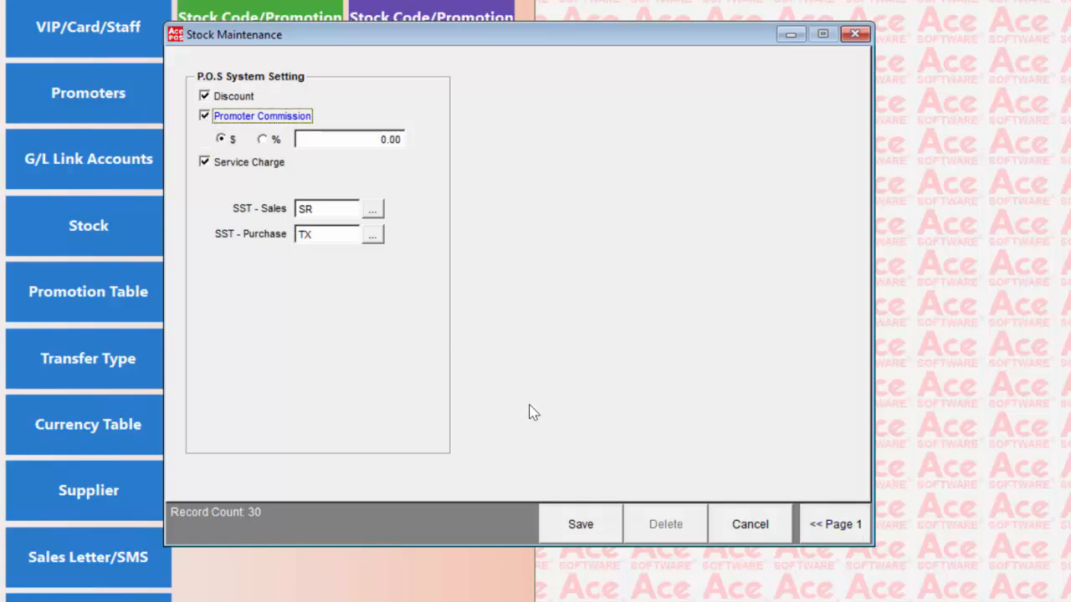
{"action": "left_click", "coordinate": [569, 531]}
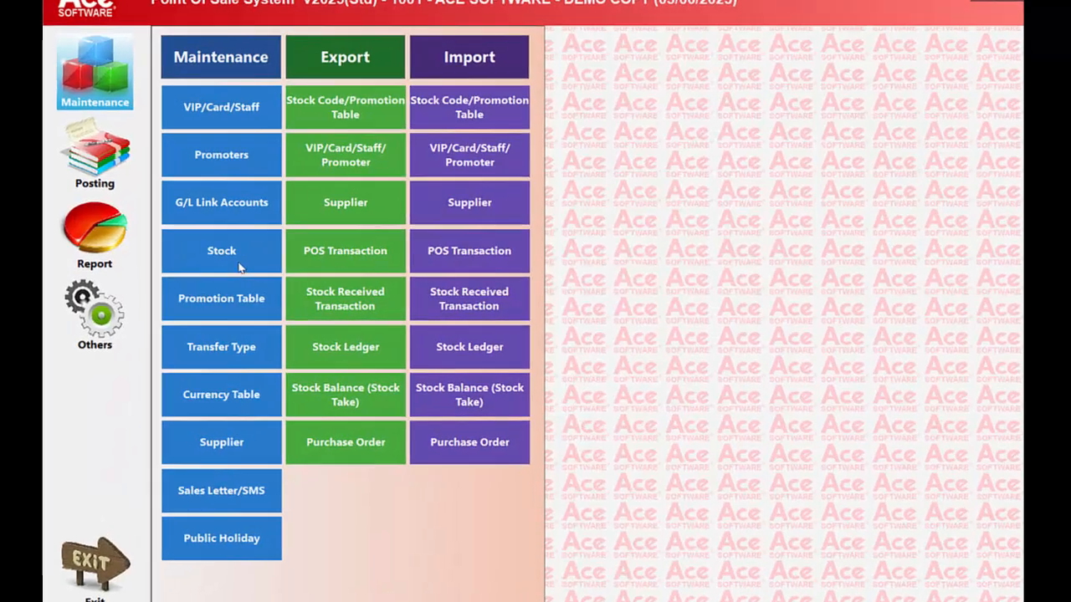
Step: Open the Stock submenu with Additional Barcode, Analysis Type and location-based stock options
{"action": "left_click", "coordinate": [251, 255]}
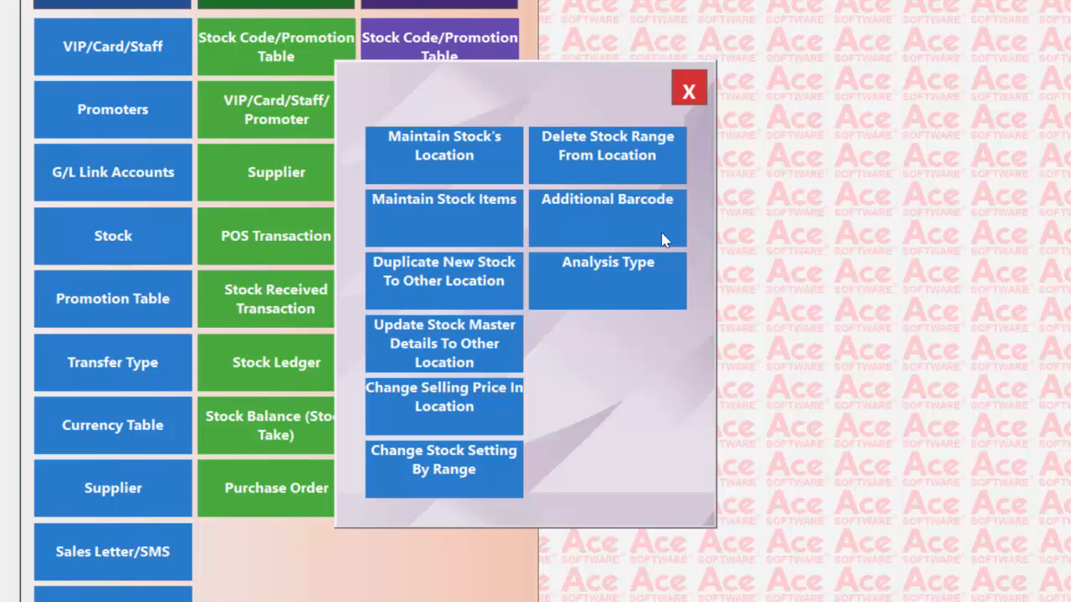
Step: Open Analysis Type Maintenance and browse the existing Department codes
{"action": "left_click", "coordinate": [671, 285]}
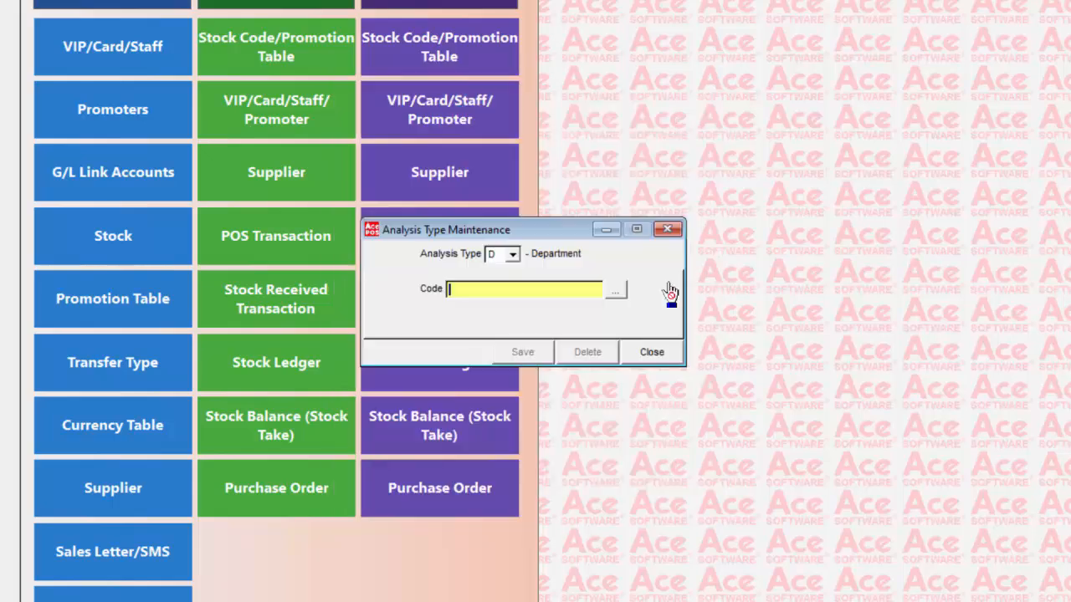
{"action": "left_click", "coordinate": [510, 255]}
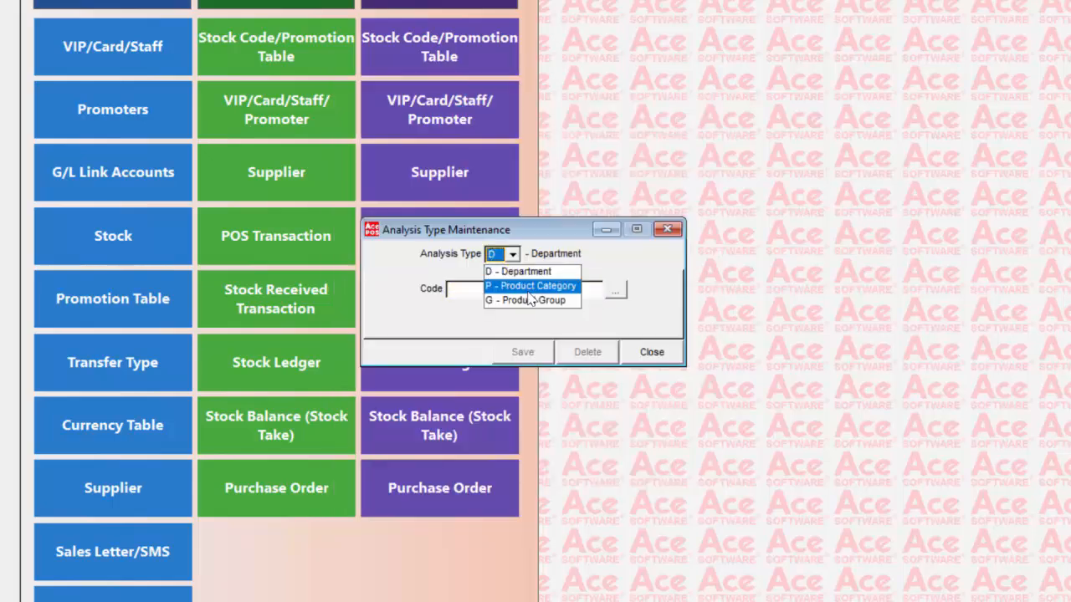
{"action": "left_click", "coordinate": [513, 255]}
{"action": "left_click", "coordinate": [615, 293]}
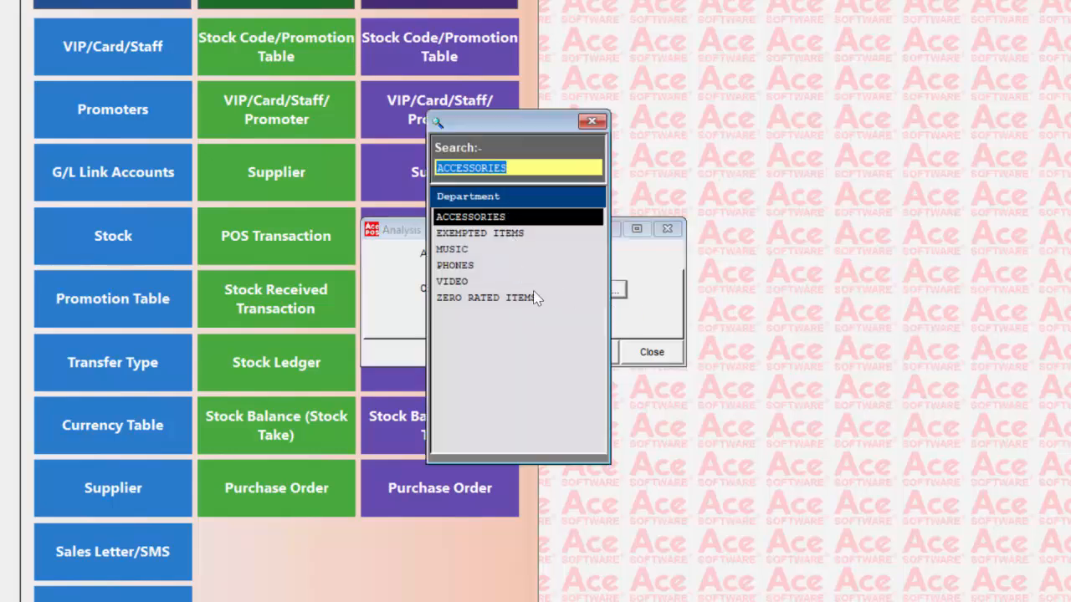
{"action": "left_click", "coordinate": [592, 121]}
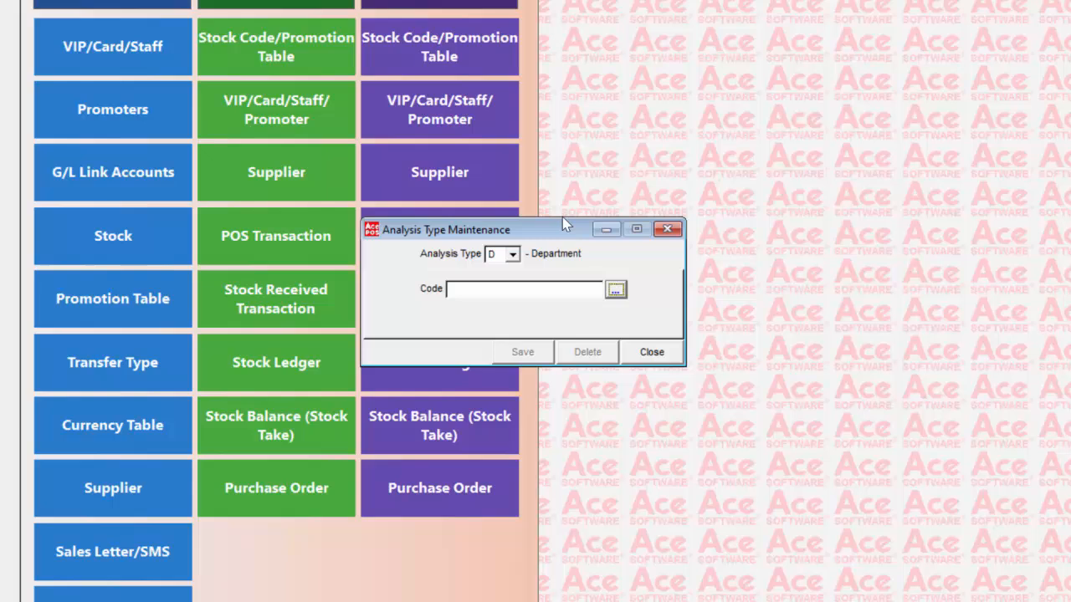
Step: Switch to Product Category, review its codes (COLUMBIA PICTURES, N/A, SONY MUSIC, WARNER BROTHERS), then close
{"action": "left_click", "coordinate": [513, 253]}
{"action": "left_click", "coordinate": [522, 277]}
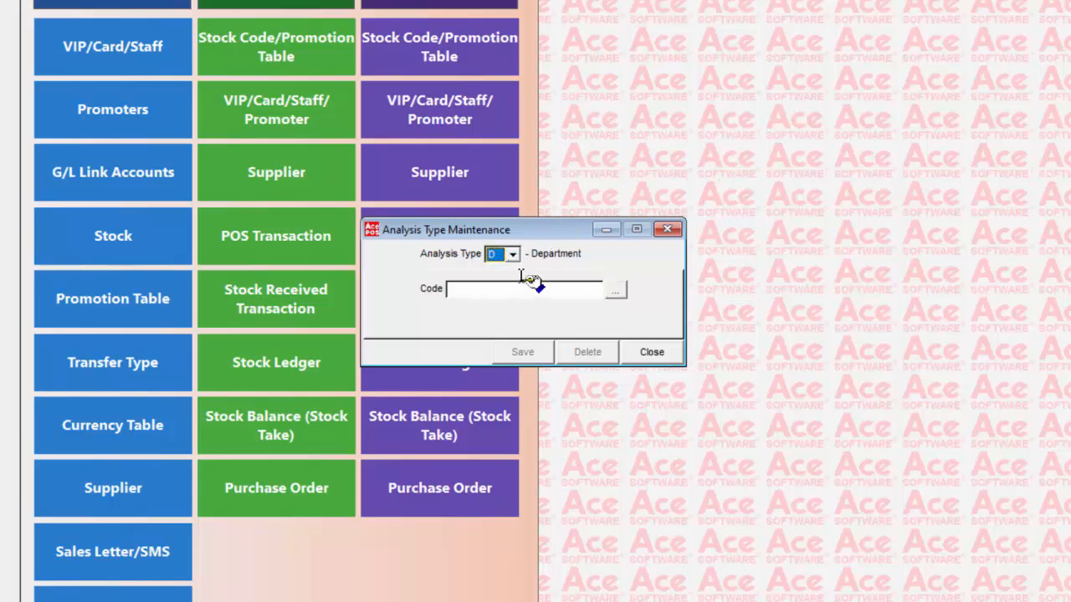
{"action": "left_click", "coordinate": [513, 255]}
{"action": "left_click", "coordinate": [516, 288]}
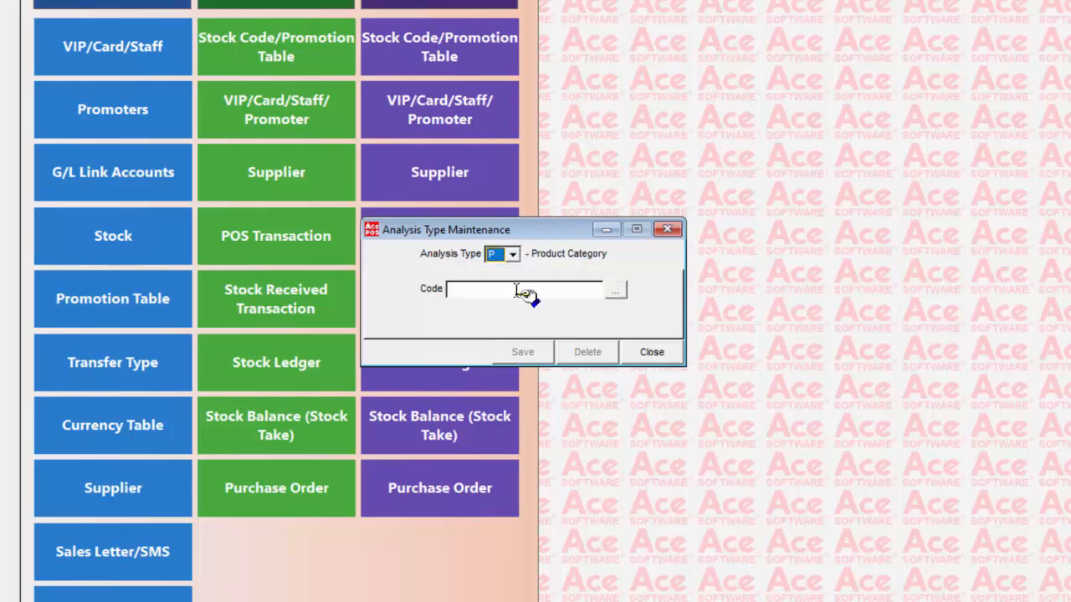
{"action": "left_click", "coordinate": [615, 291]}
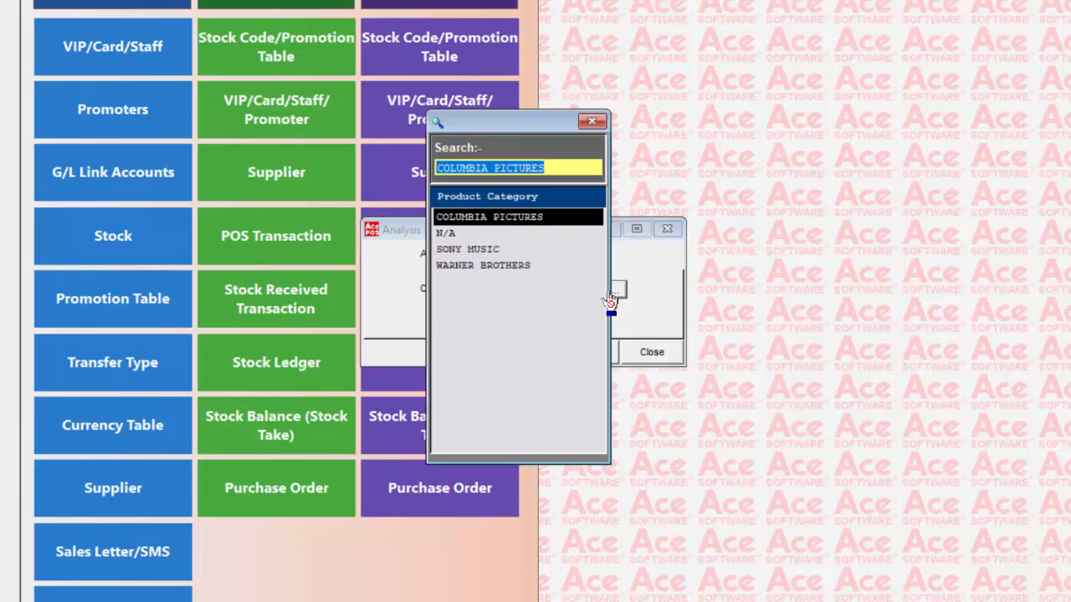
{"action": "left_click", "coordinate": [593, 123]}
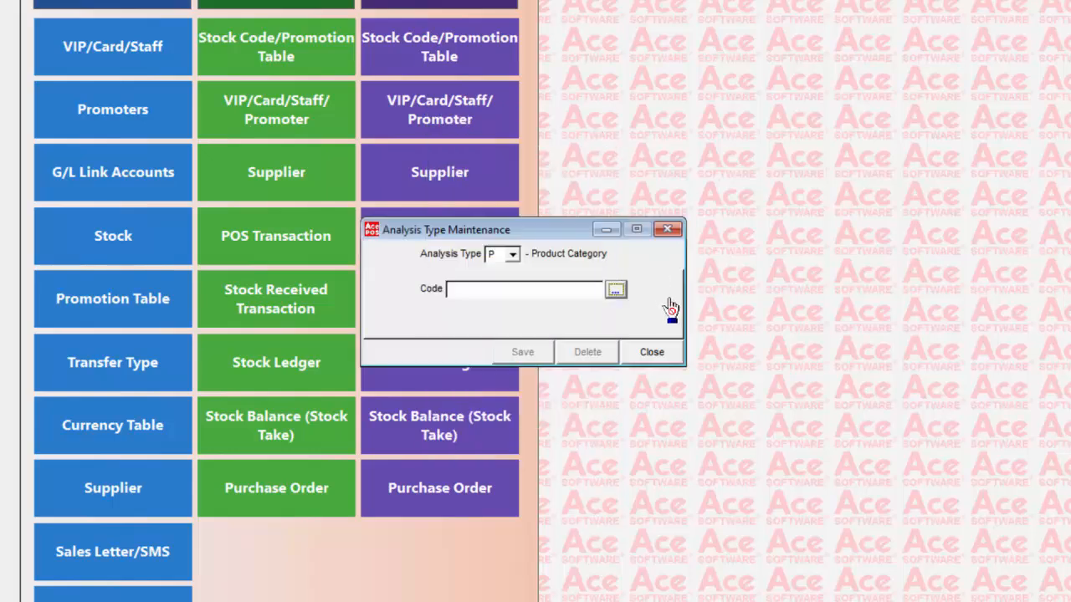
{"action": "left_click", "coordinate": [656, 354]}
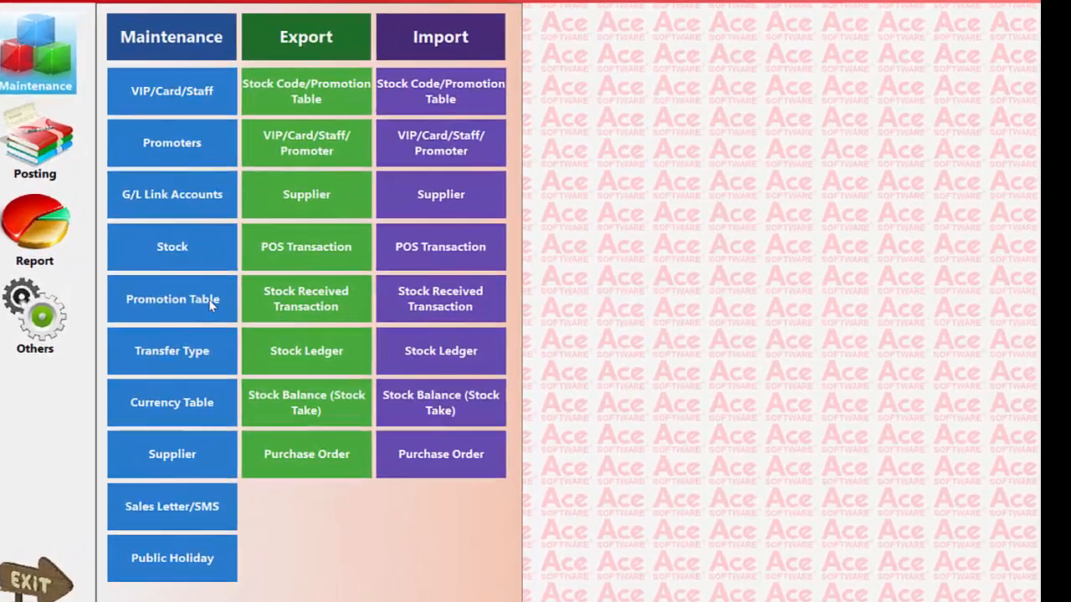
{"action": "left_click", "coordinate": [283, 299]}
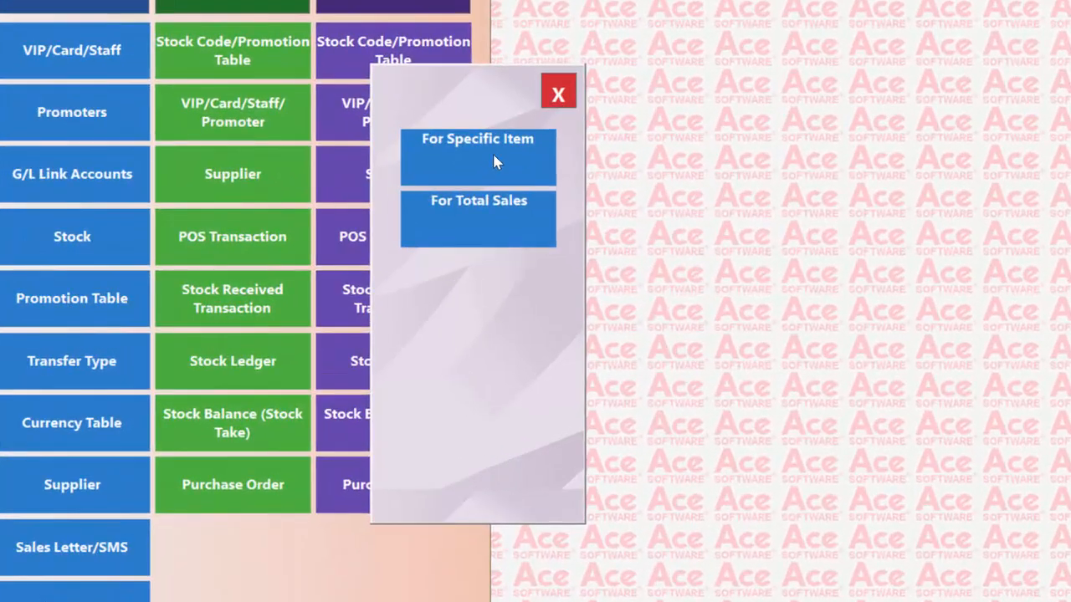
{"action": "left_click", "coordinate": [494, 156]}
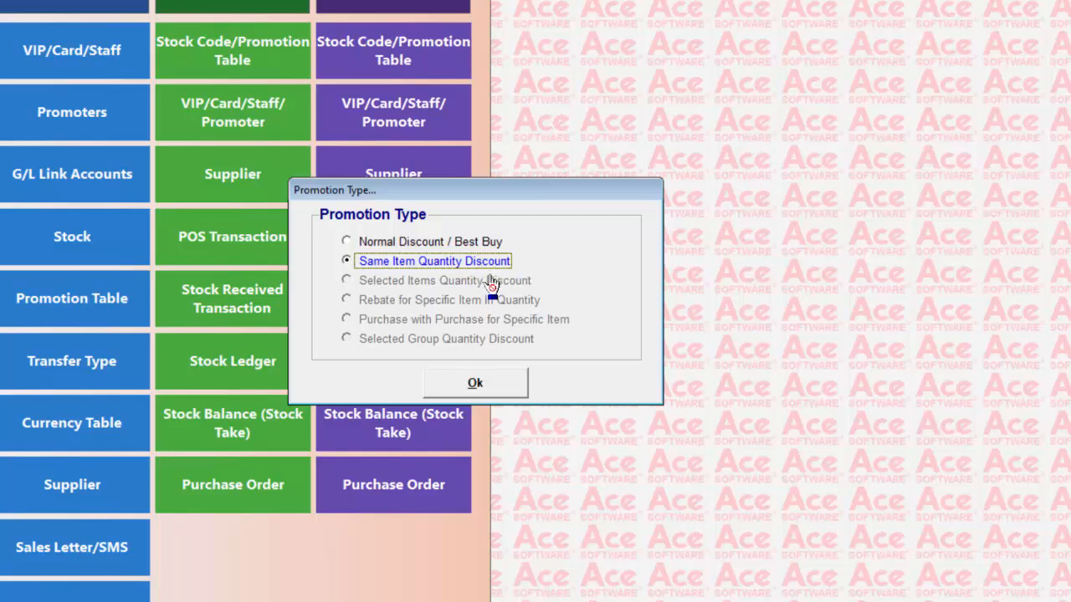
{"action": "double_click", "coordinate": [379, 244]}
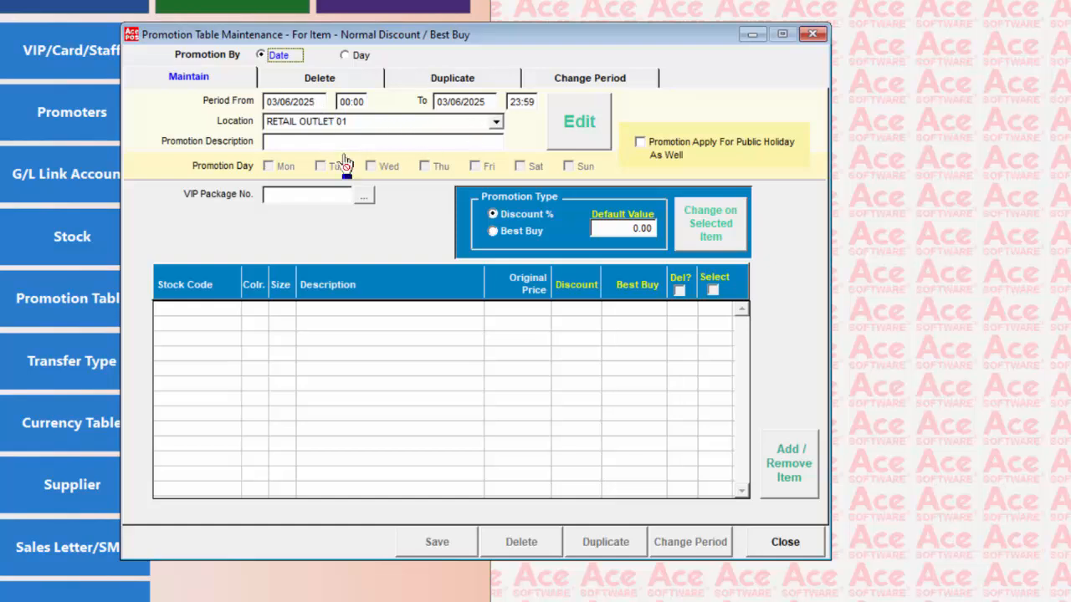
{"action": "left_click", "coordinate": [365, 203]}
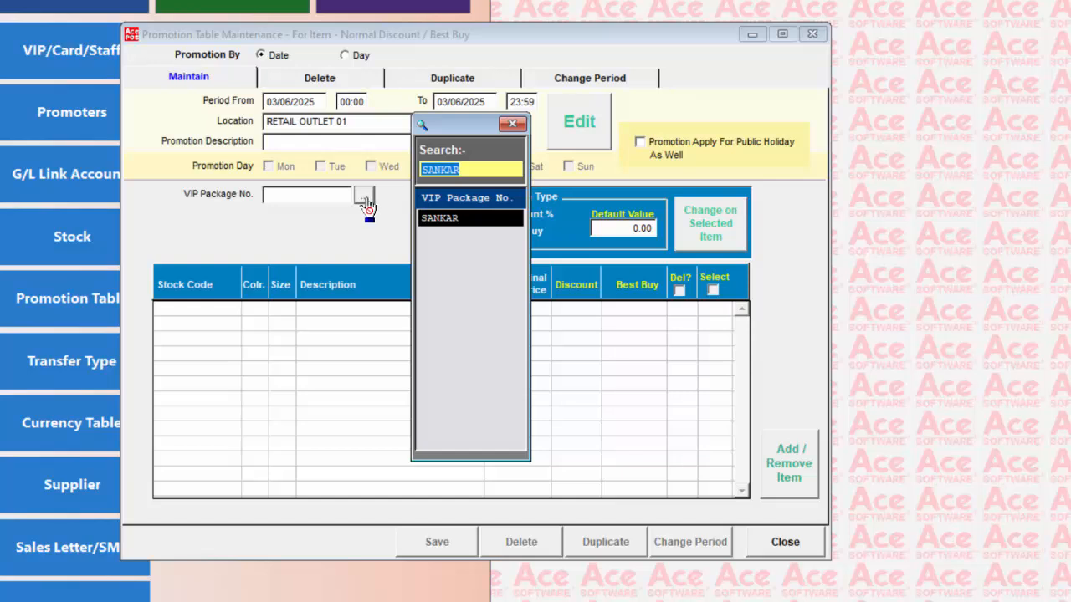
{"action": "left_click", "coordinate": [513, 125]}
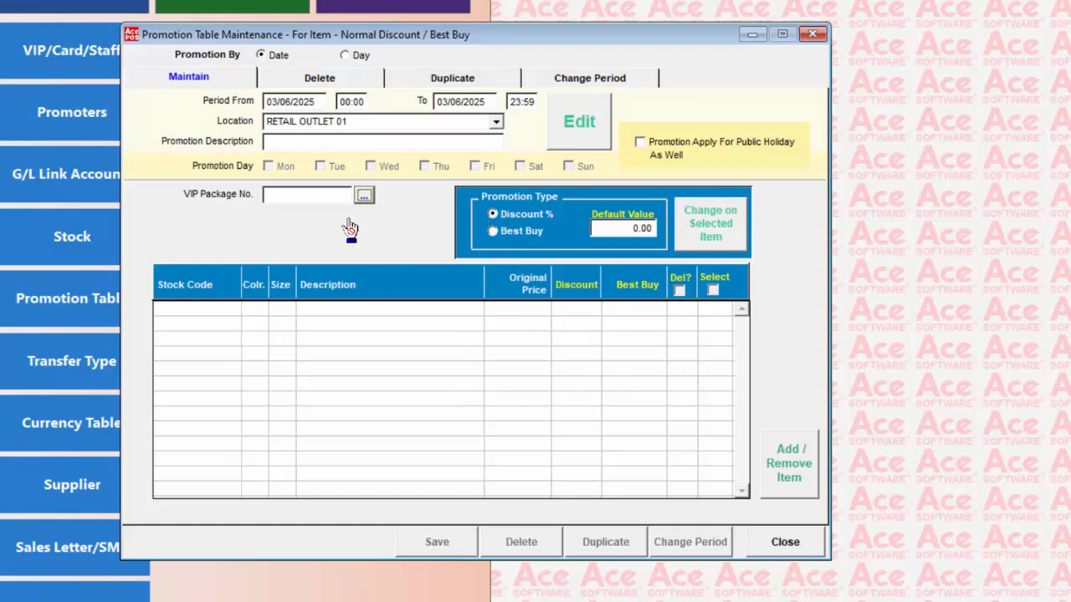
{"action": "left_click", "coordinate": [787, 477]}
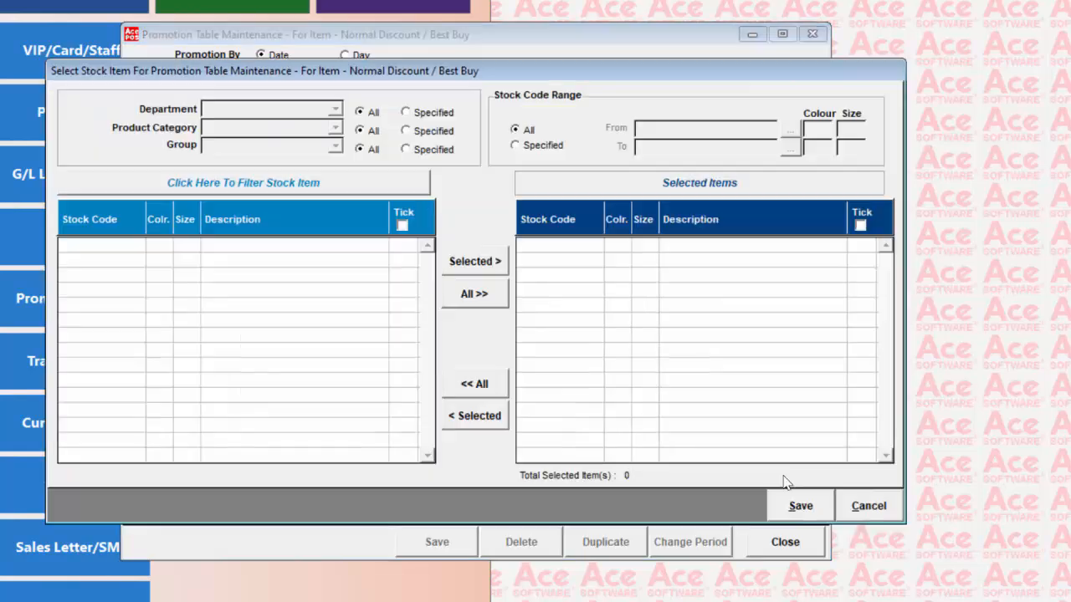
{"action": "left_click", "coordinate": [408, 114]}
{"action": "left_click", "coordinate": [335, 110]}
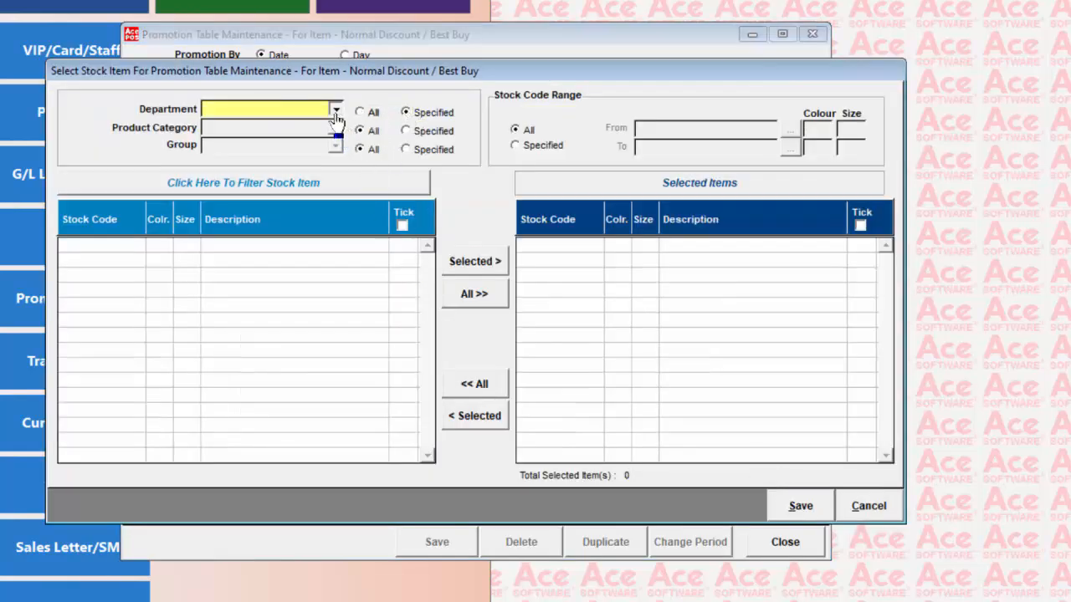
{"action": "left_click", "coordinate": [256, 174]}
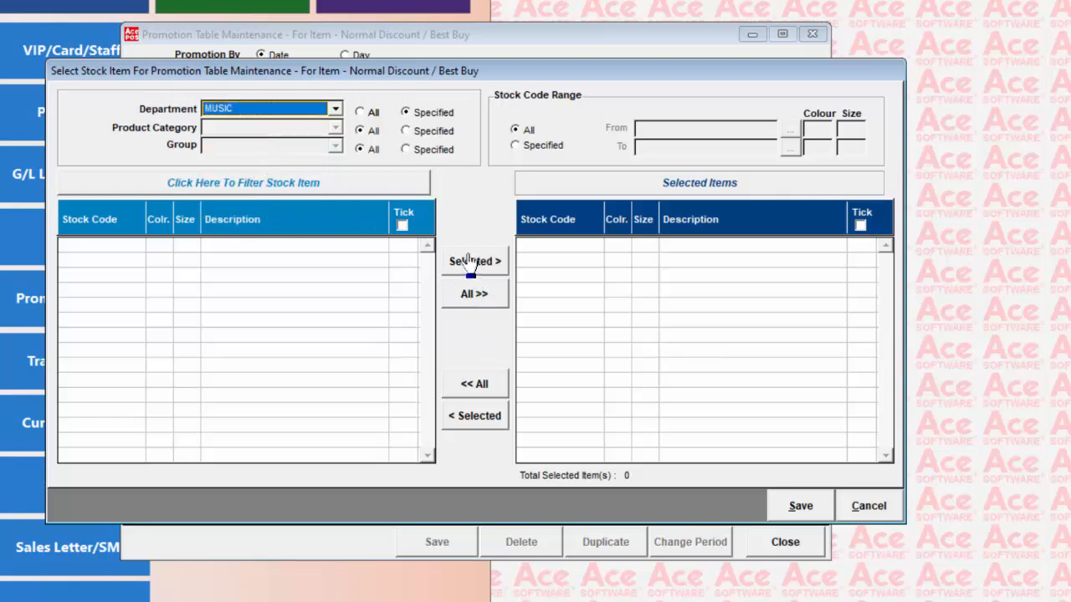
{"action": "left_click", "coordinate": [287, 192]}
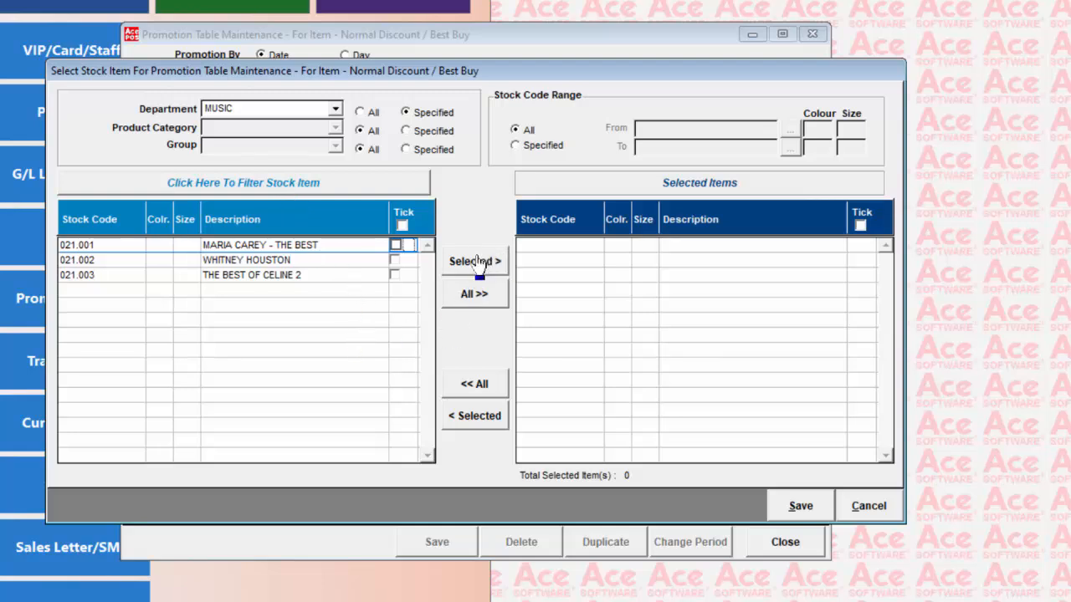
{"action": "left_click", "coordinate": [401, 227]}
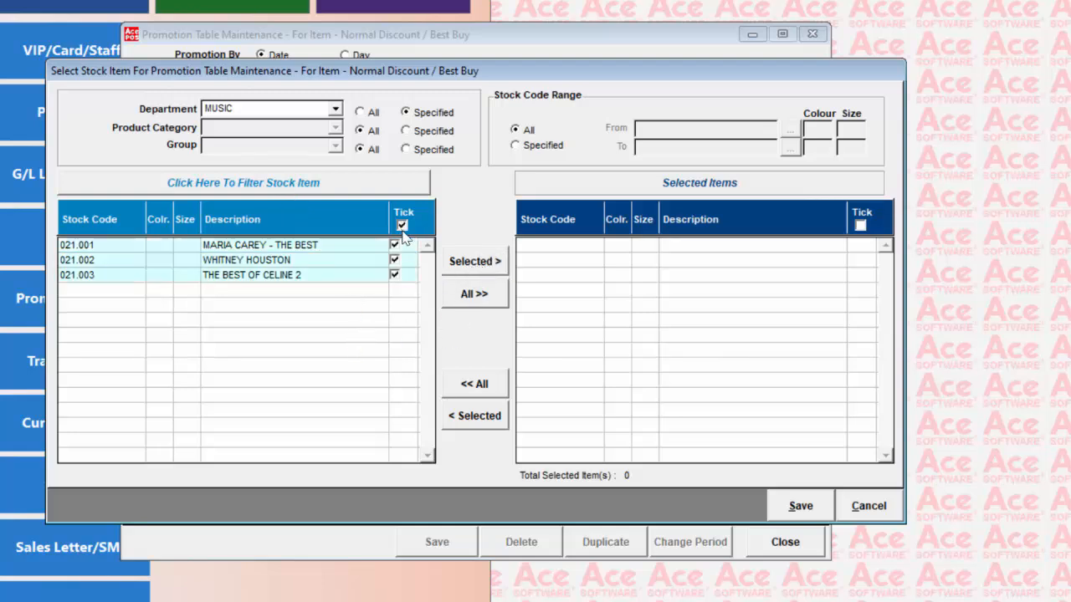
{"action": "left_click", "coordinate": [475, 261]}
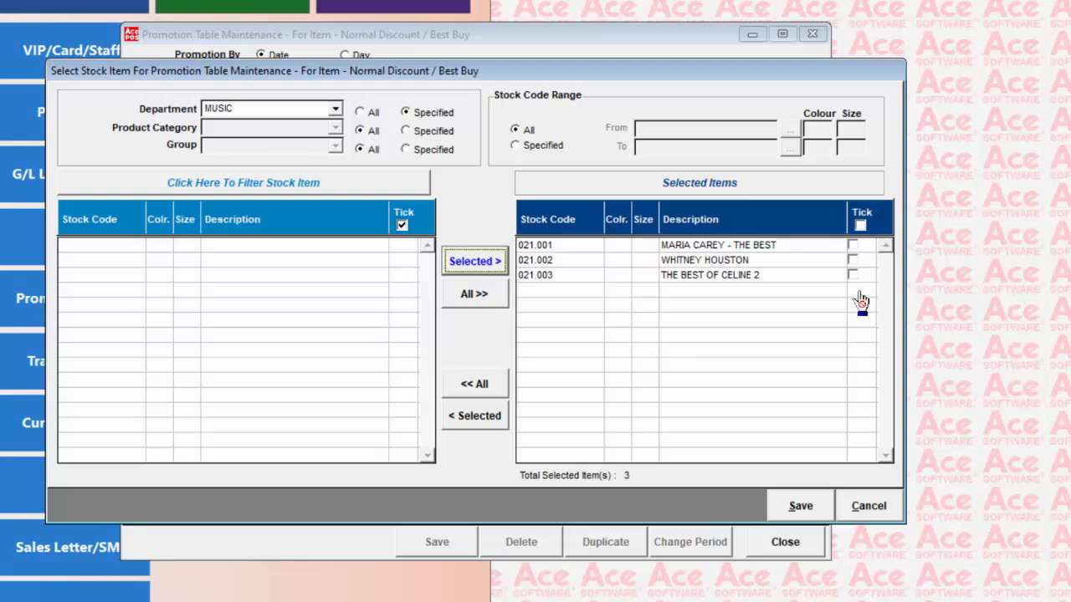
{"action": "left_click", "coordinate": [861, 225]}
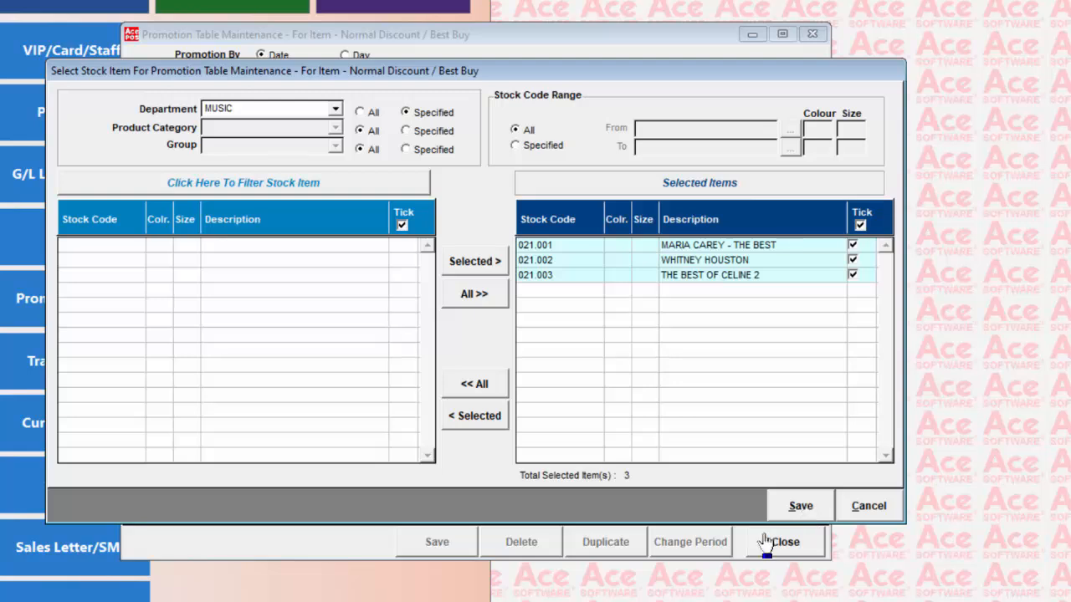
{"action": "left_click", "coordinate": [850, 514]}
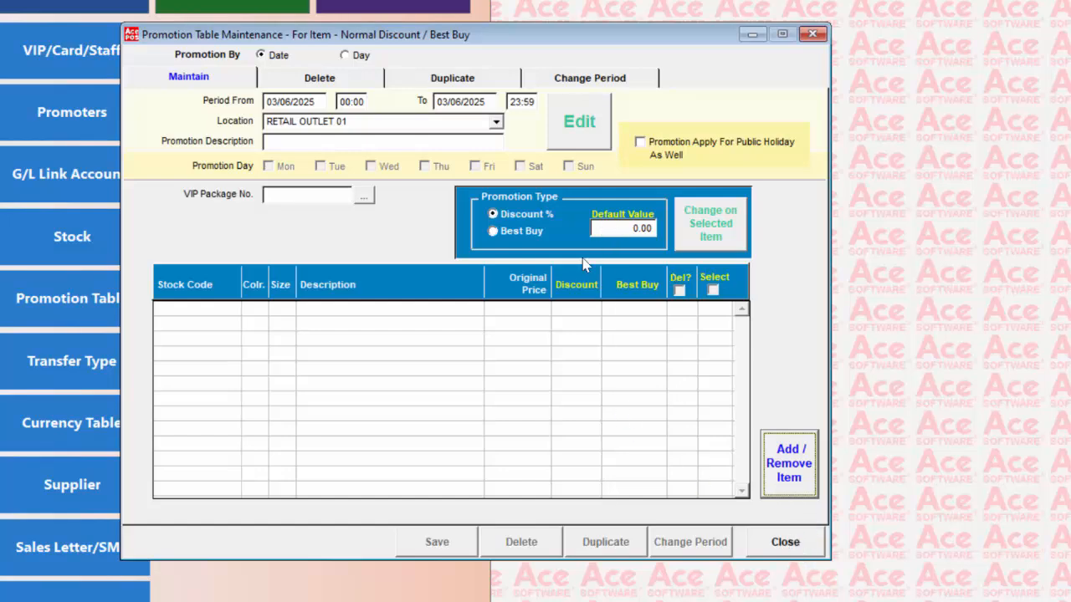
{"action": "left_click", "coordinate": [786, 545]}
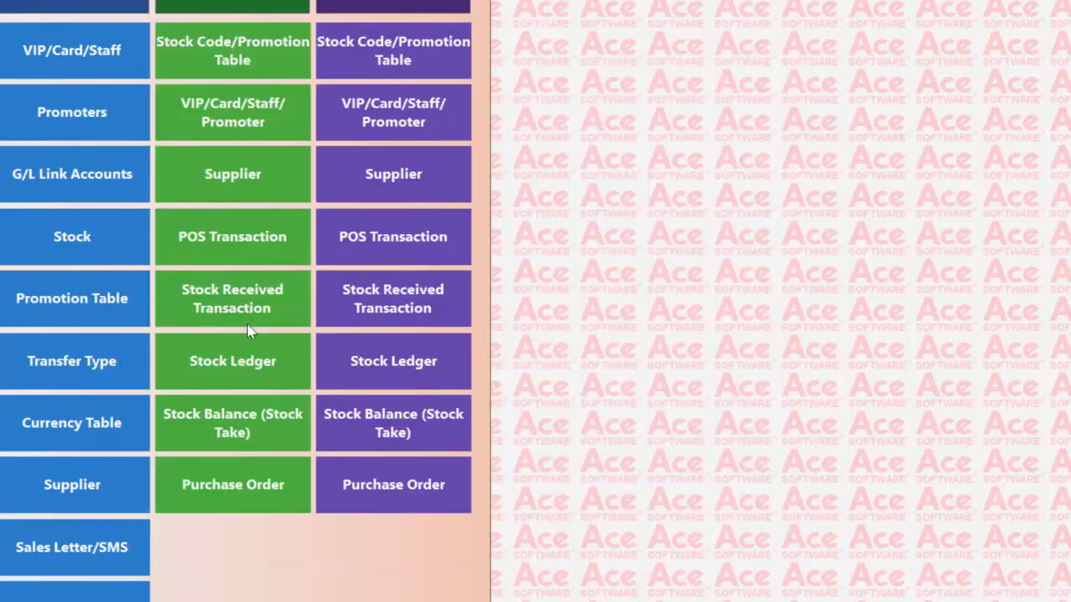
{"action": "left_click", "coordinate": [113, 298]}
{"action": "left_click", "coordinate": [485, 170]}
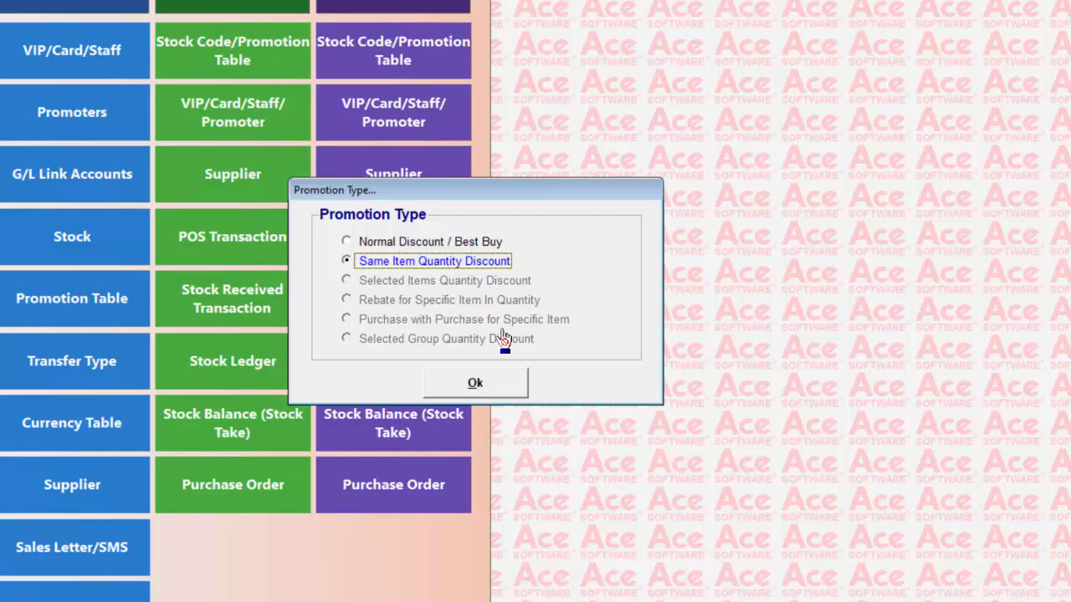
{"action": "left_click", "coordinate": [474, 385]}
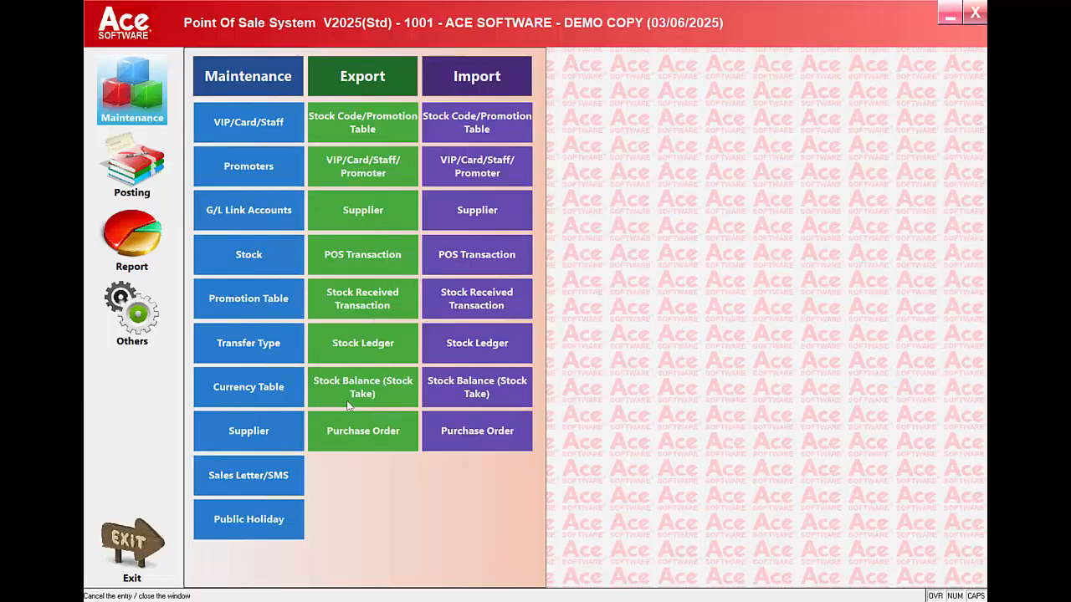
{"action": "left_click", "coordinate": [284, 347]}
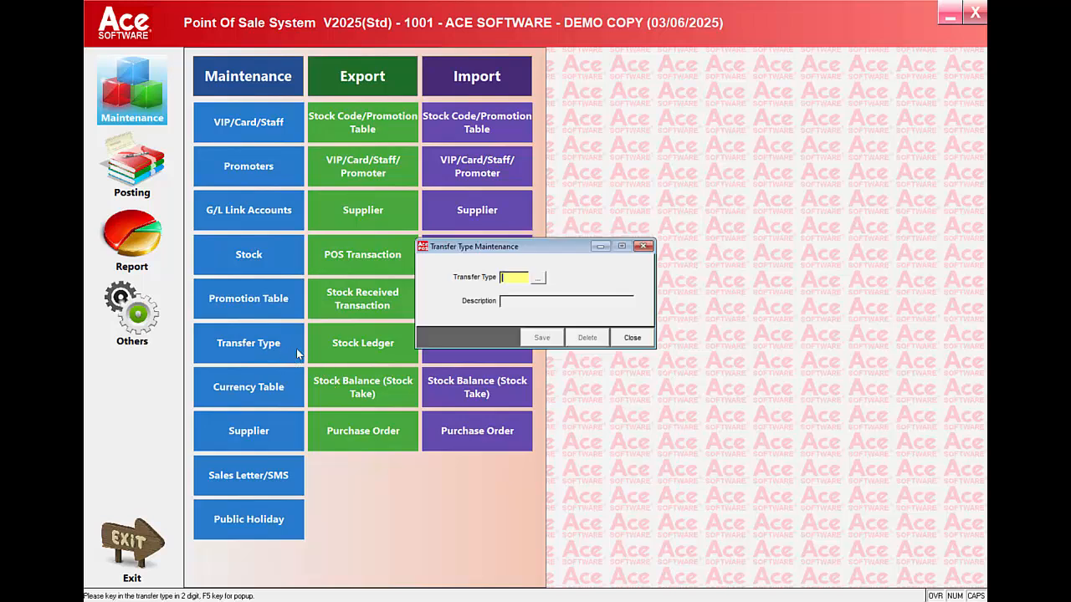
{"action": "left_click", "coordinate": [538, 281]}
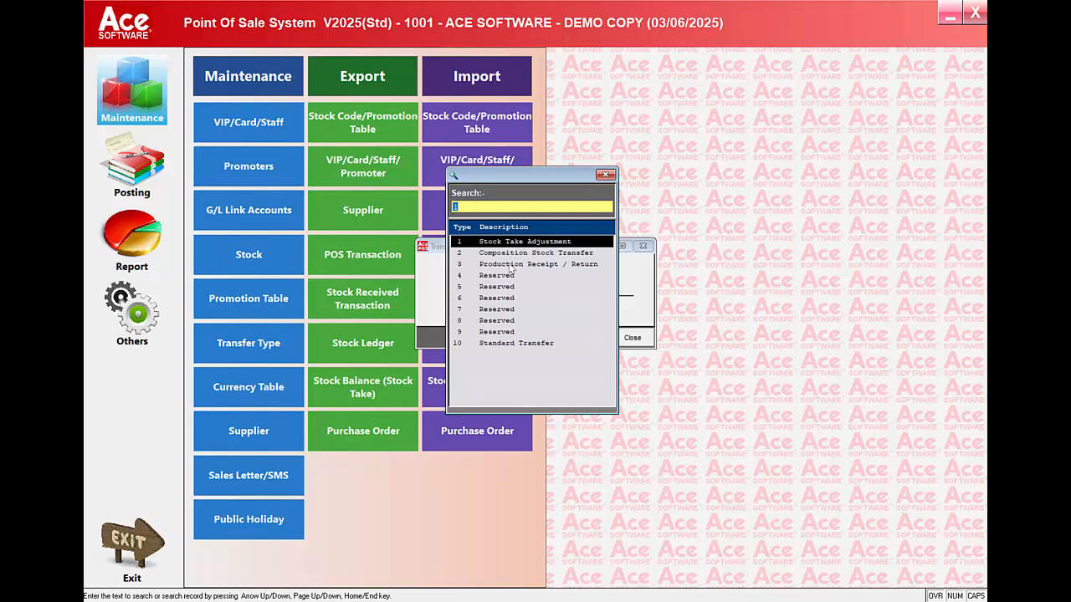
{"action": "left_click", "coordinate": [511, 343]}
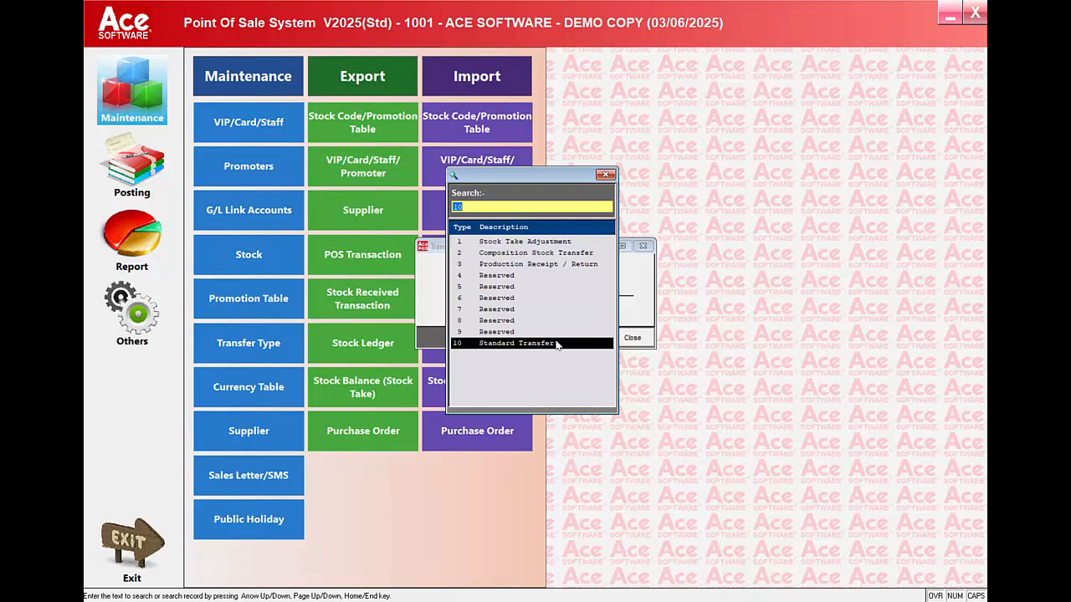
{"action": "key", "text": "Return"}
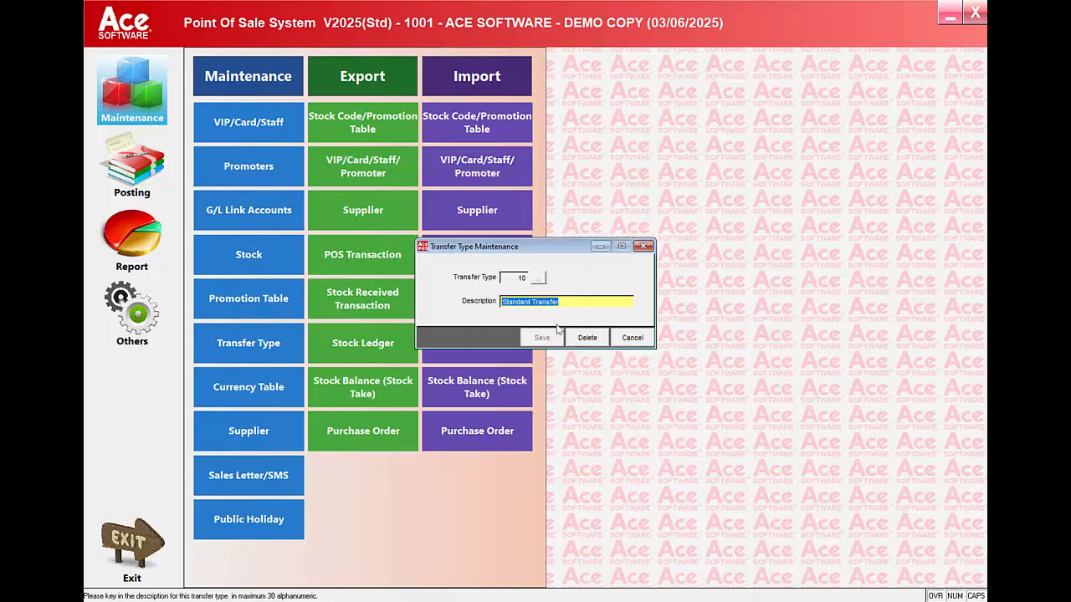
{"action": "left_click", "coordinate": [626, 339]}
{"action": "left_click", "coordinate": [626, 339]}
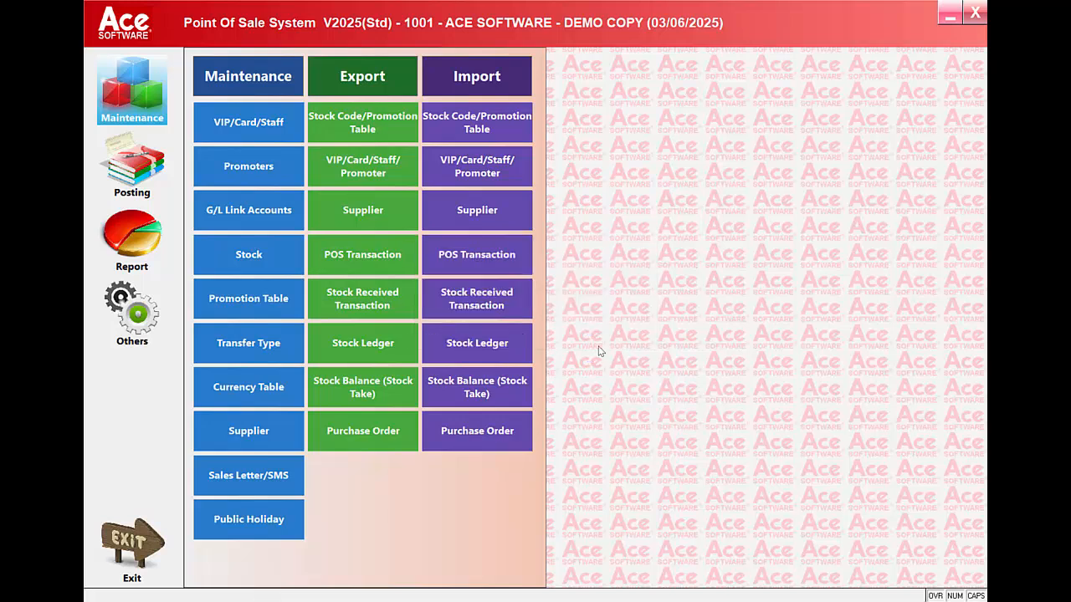
{"action": "left_click", "coordinate": [258, 397]}
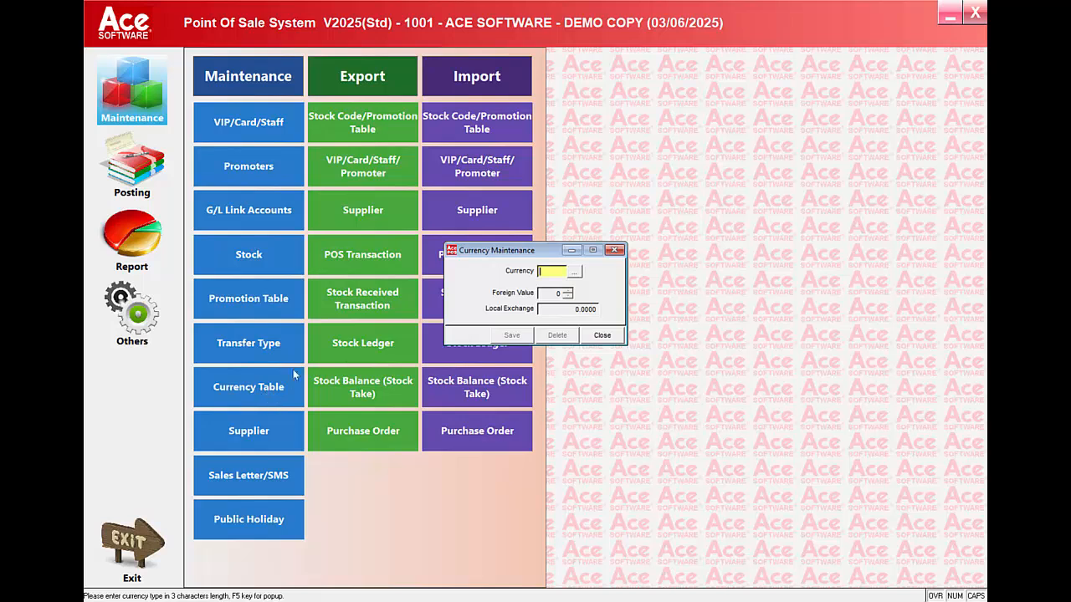
{"action": "left_click", "coordinate": [574, 271]}
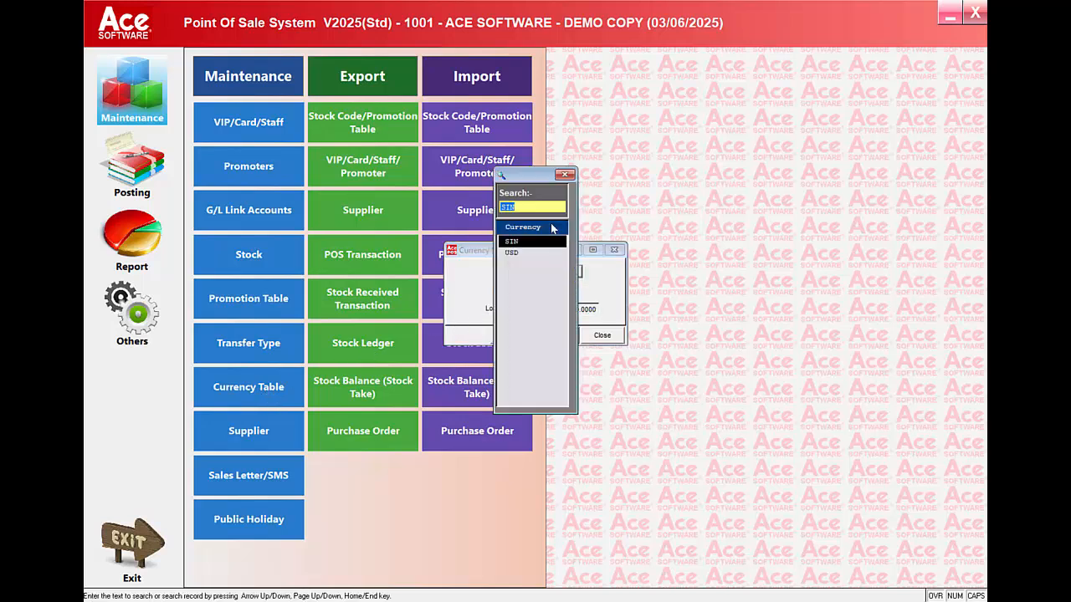
{"action": "left_click", "coordinate": [566, 175]}
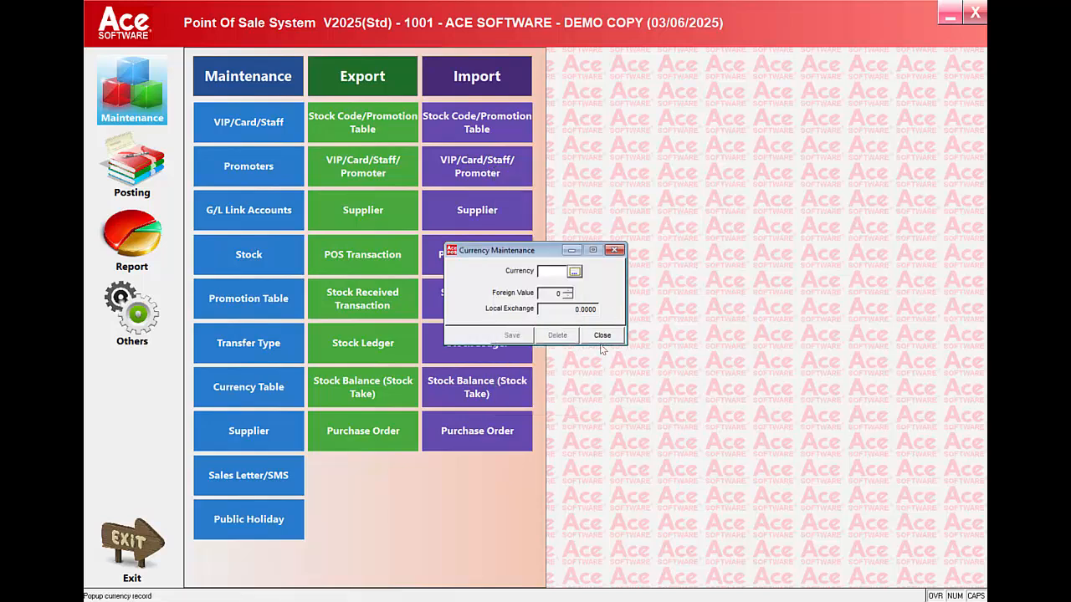
{"action": "left_click", "coordinate": [600, 336]}
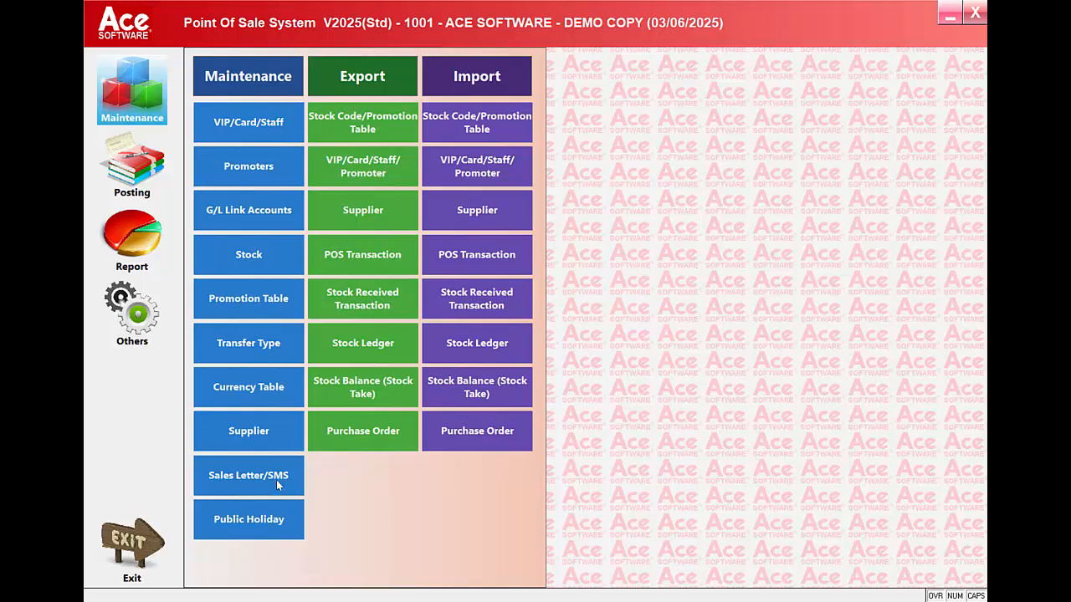
{"action": "left_click", "coordinate": [273, 440]}
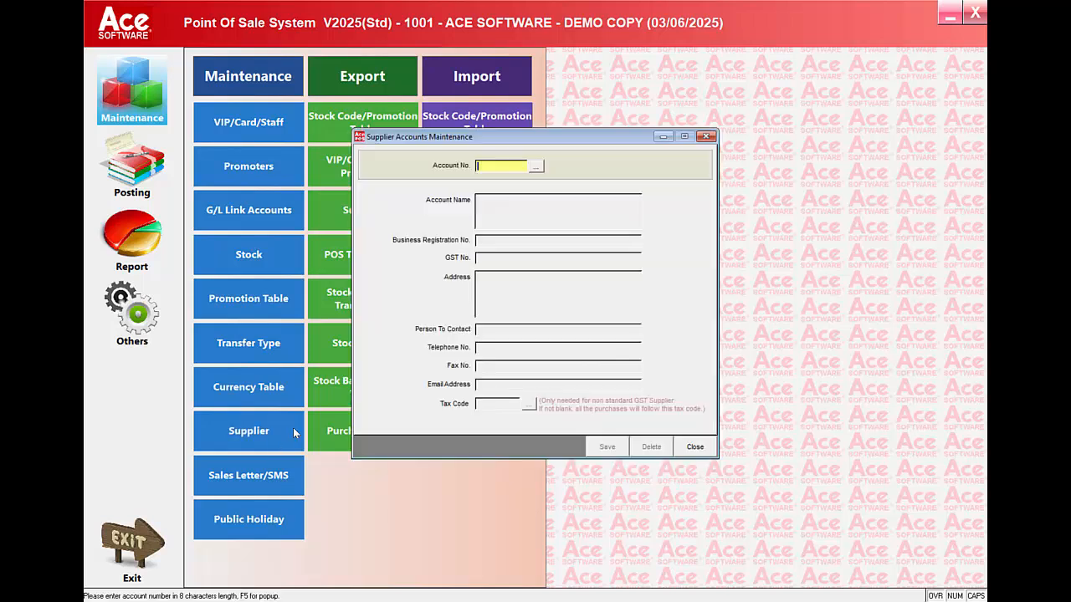
{"action": "left_click", "coordinate": [535, 170]}
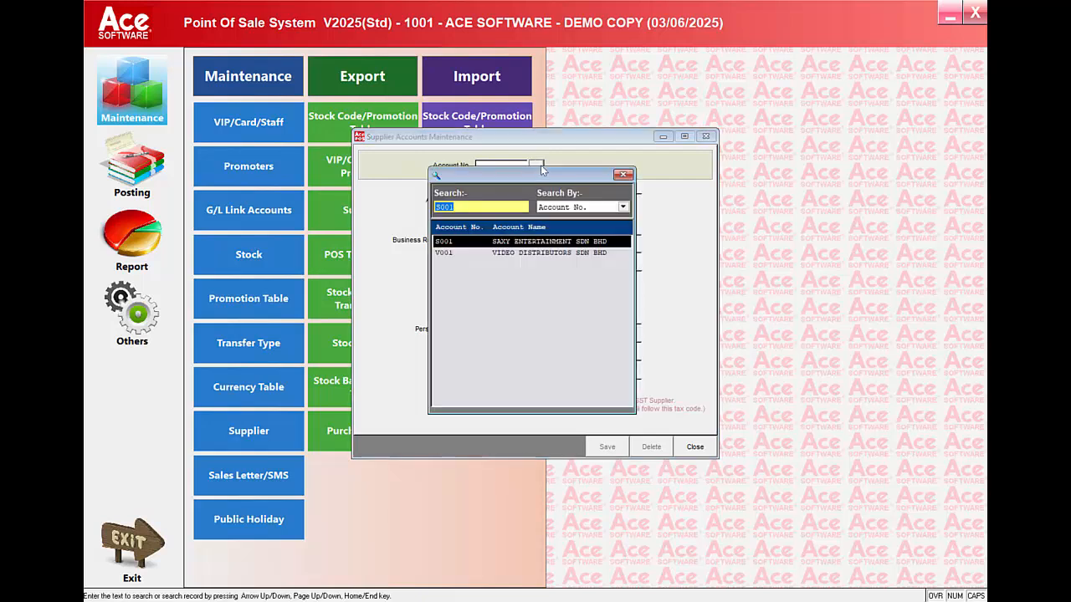
{"action": "double_click", "coordinate": [543, 244]}
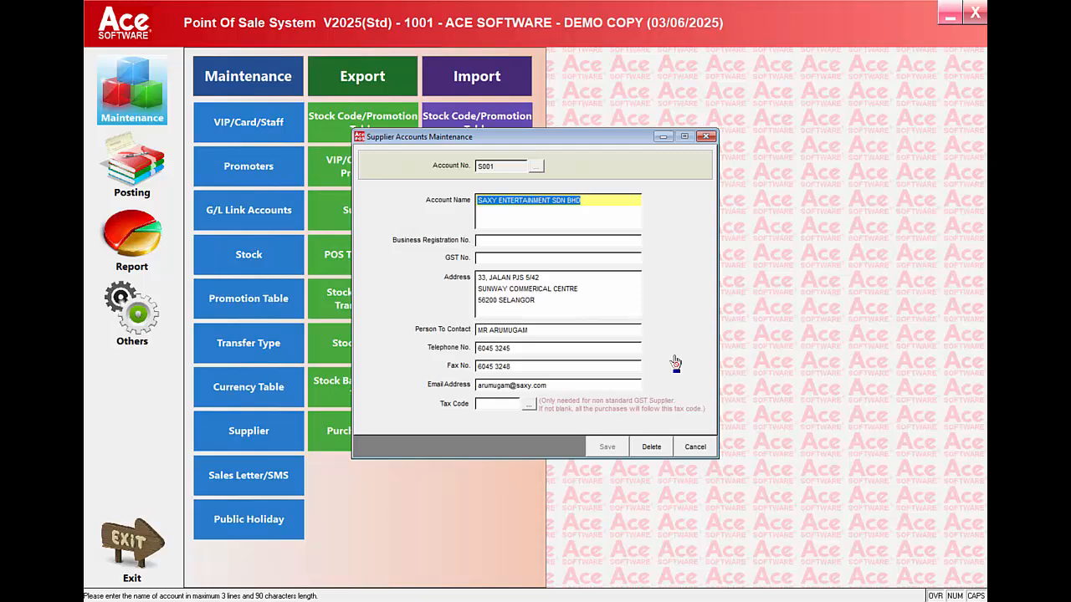
{"action": "left_click", "coordinate": [696, 449]}
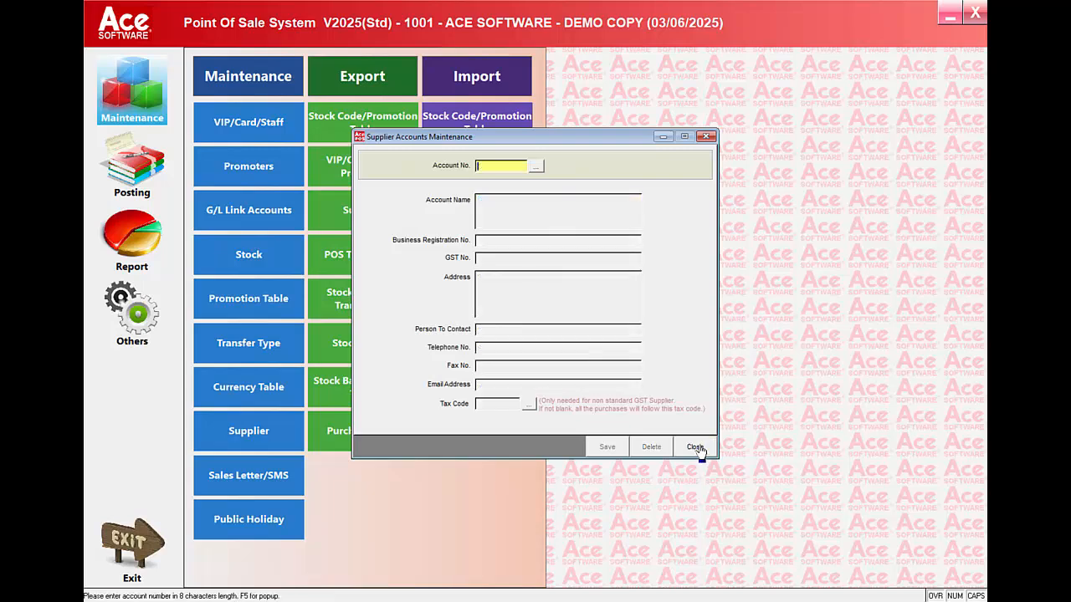
{"action": "left_click", "coordinate": [695, 447]}
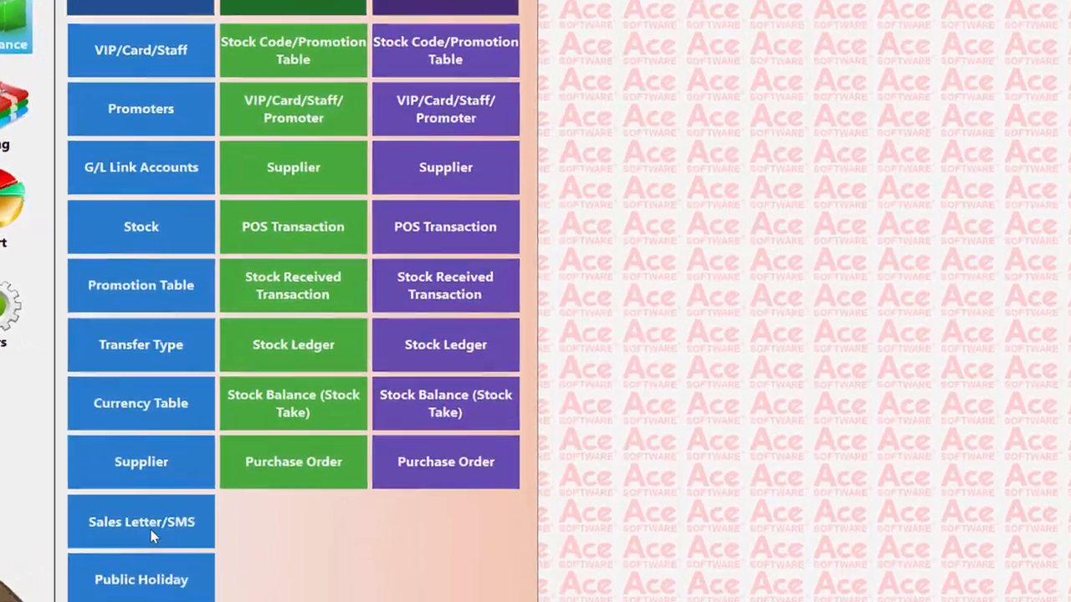
Step: Create a new SMS message named NEW MARKETING in Sales Letter/SMS
{"action": "left_click", "coordinate": [260, 488]}
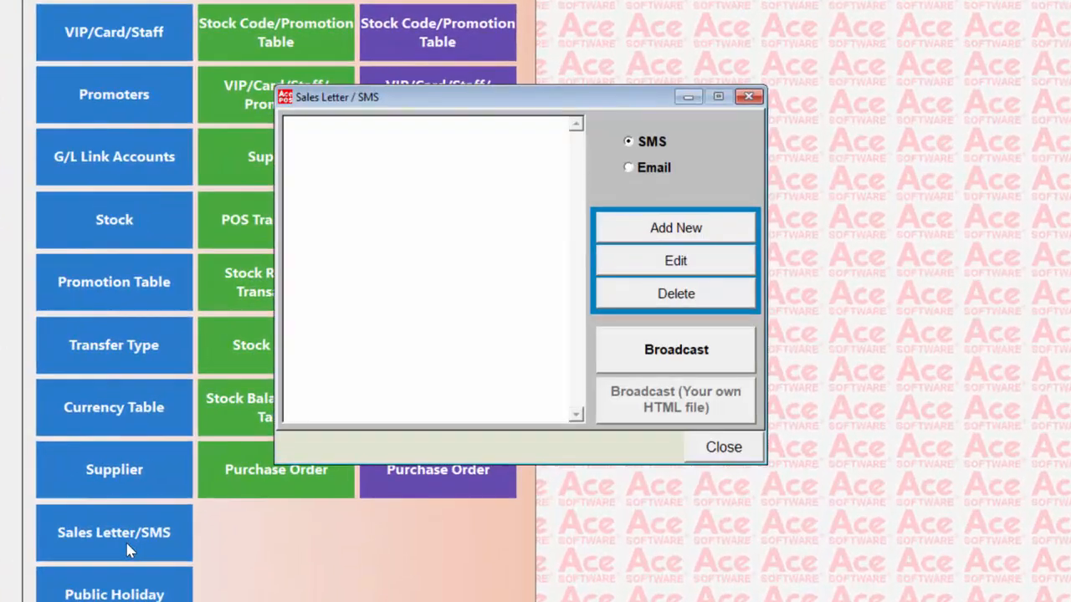
{"action": "left_click", "coordinate": [676, 261]}
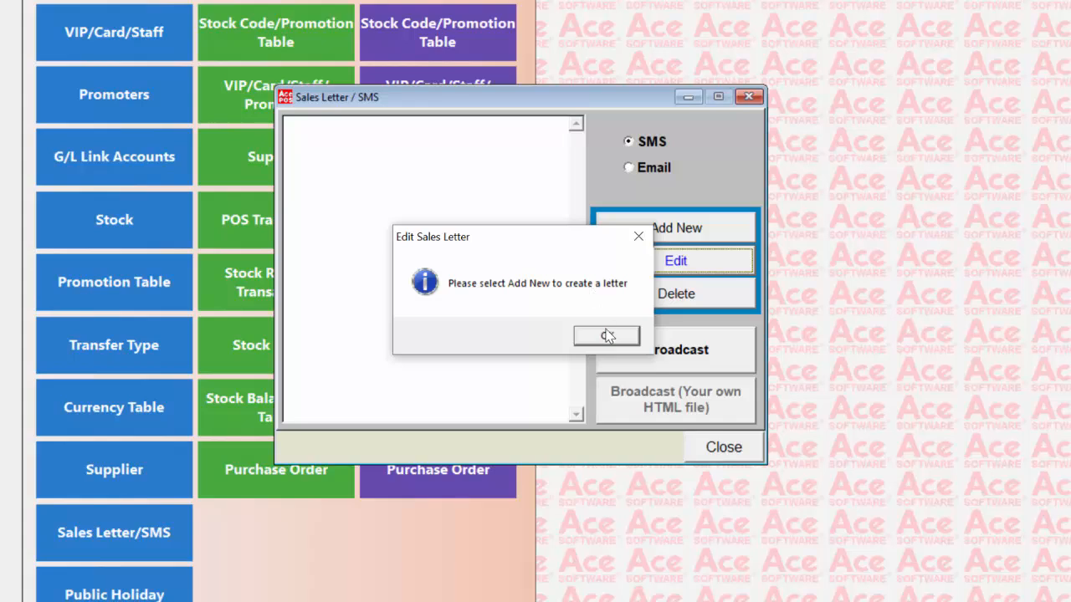
{"action": "left_click", "coordinate": [608, 335]}
{"action": "left_click", "coordinate": [660, 228]}
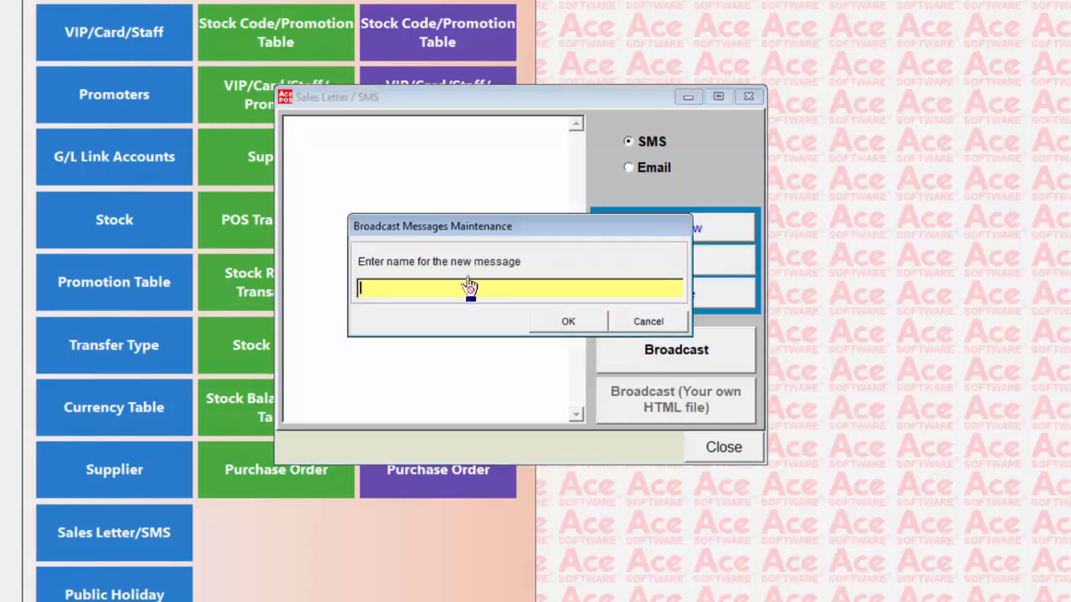
{"action": "type", "text": "NEW MARKETING"}
{"action": "key", "text": "Tab"}
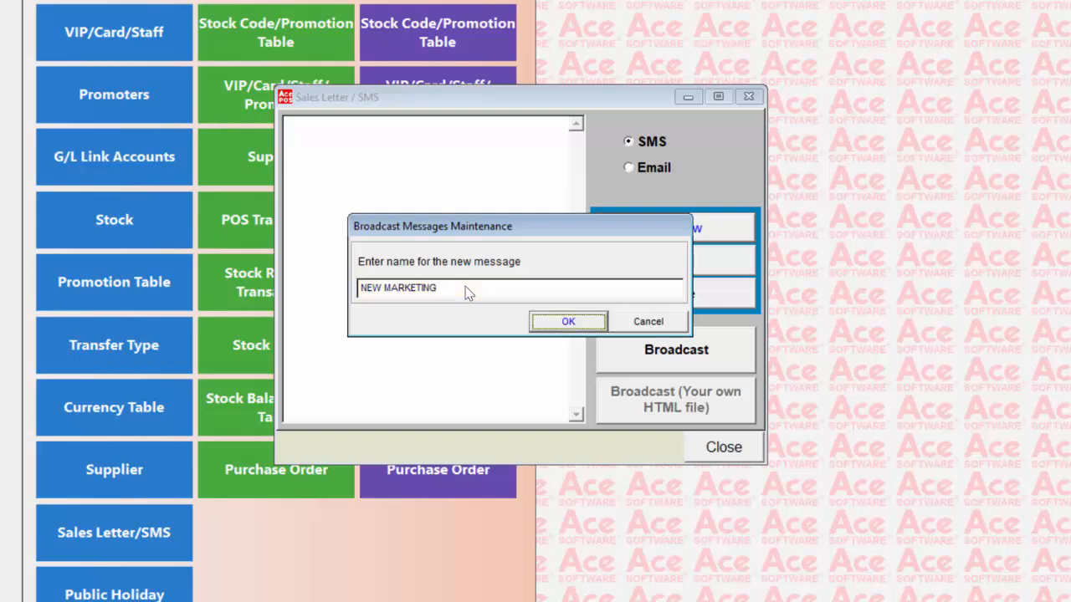
{"action": "key", "text": "Return"}
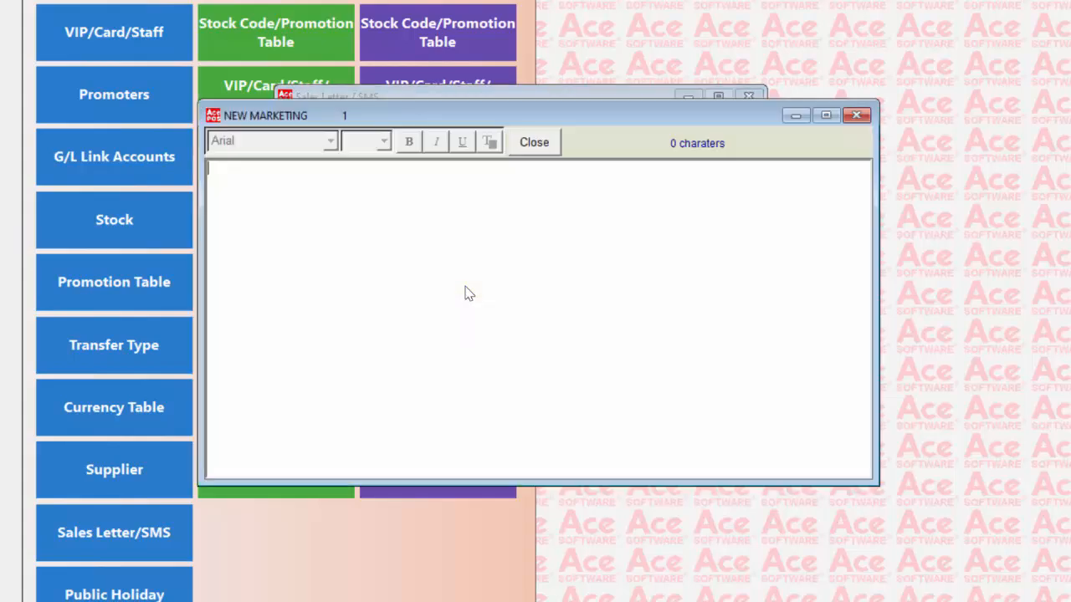
Step: Write the message "THIS MONTH WE ARE HAVING SPECIAL" and save it on closing
{"action": "type", "text": "THIS MONTH "}
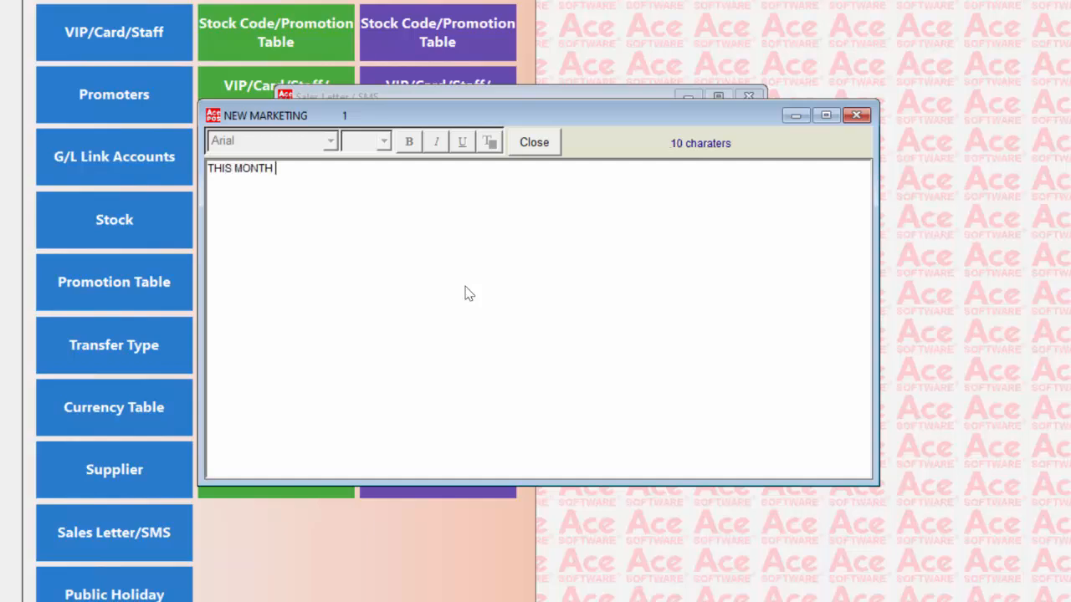
{"action": "type", "text": "WE ARE HAVING PSECIA"}
{"action": "key", "text": "BackSpace"}
{"action": "key", "text": "BackSpace"}
{"action": "key", "text": "BackSpace"}
{"action": "key", "text": "BackSpace"}
{"action": "key", "text": "BackSpace"}
{"action": "key", "text": "BackSpace"}
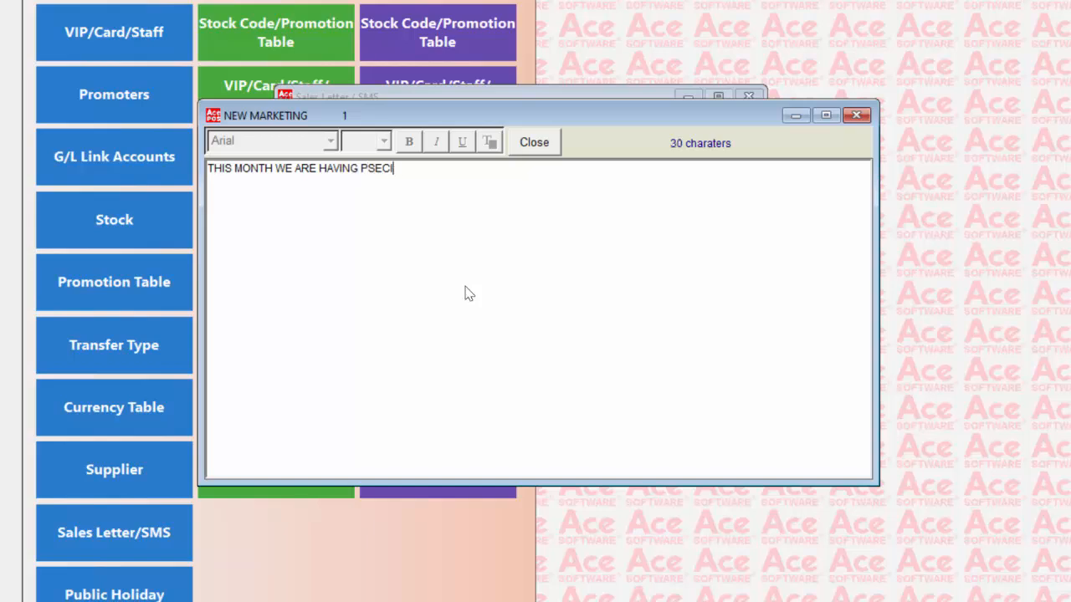
{"action": "type", "text": "SPECIAL"}
{"action": "left_click", "coordinate": [530, 143]}
{"action": "left_click", "coordinate": [514, 335]}
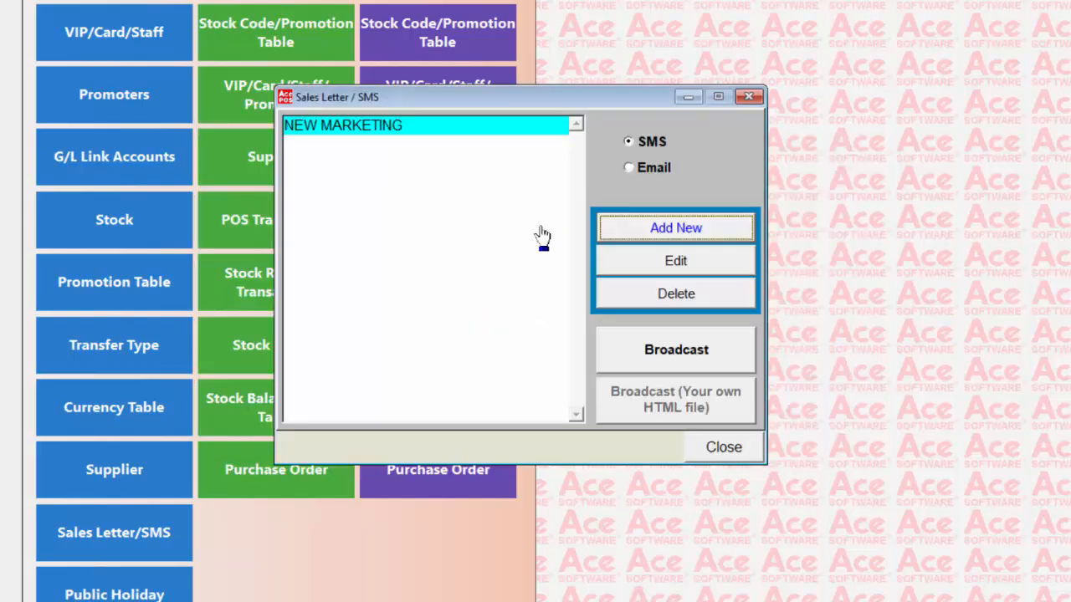
Step: View the Email letters list, then close the Sales Letter / SMS window
{"action": "left_click", "coordinate": [645, 169]}
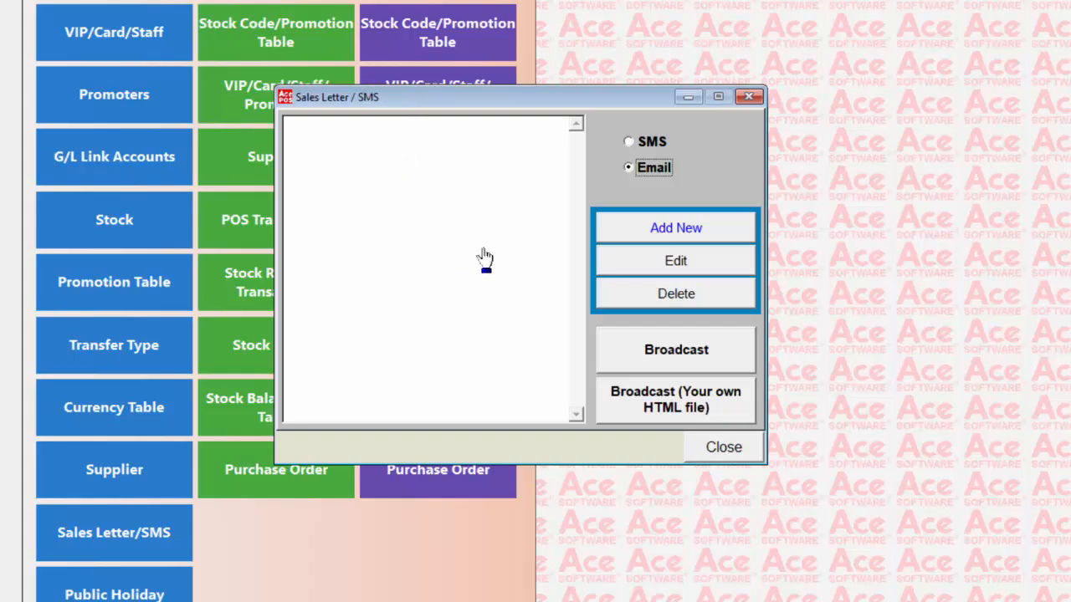
{"action": "left_click", "coordinate": [722, 448]}
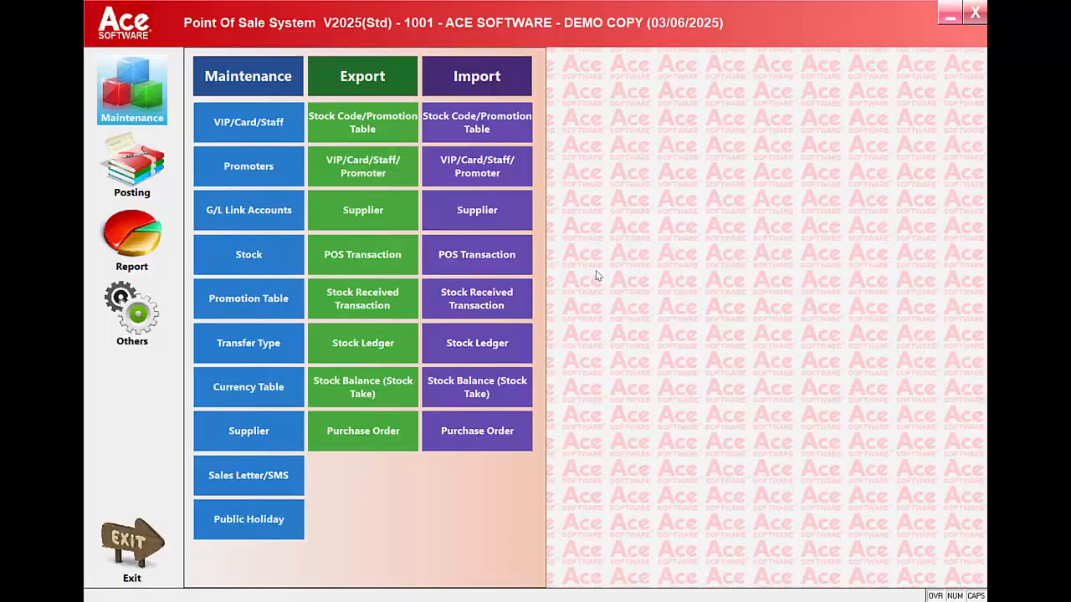
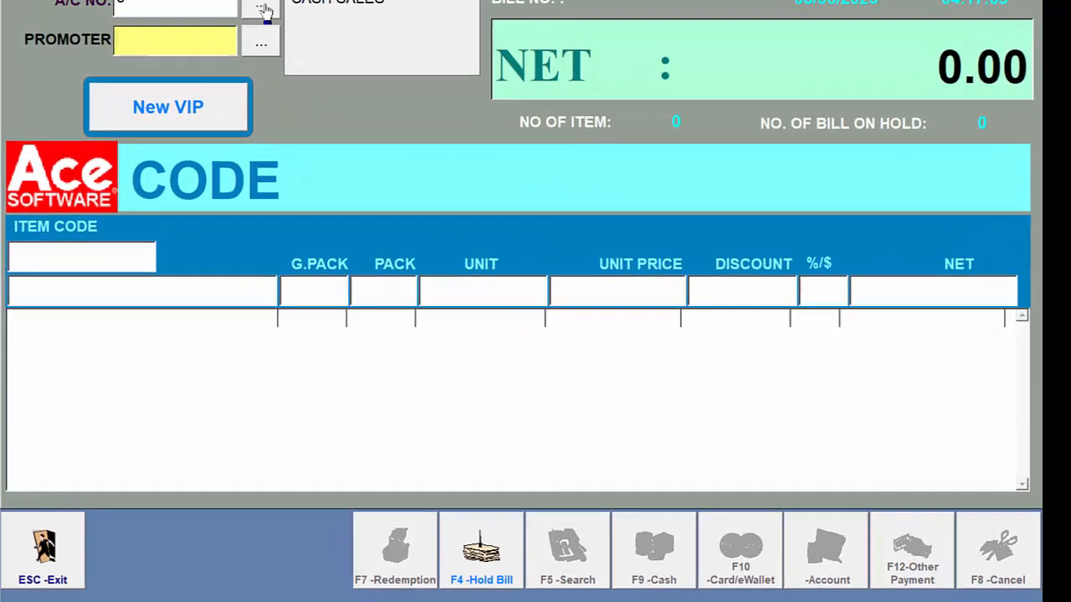
Step: Attach a VIP customer account and promoter P001 to the bill
{"action": "left_click", "coordinate": [314, 44]}
{"action": "key", "text": "Return"}
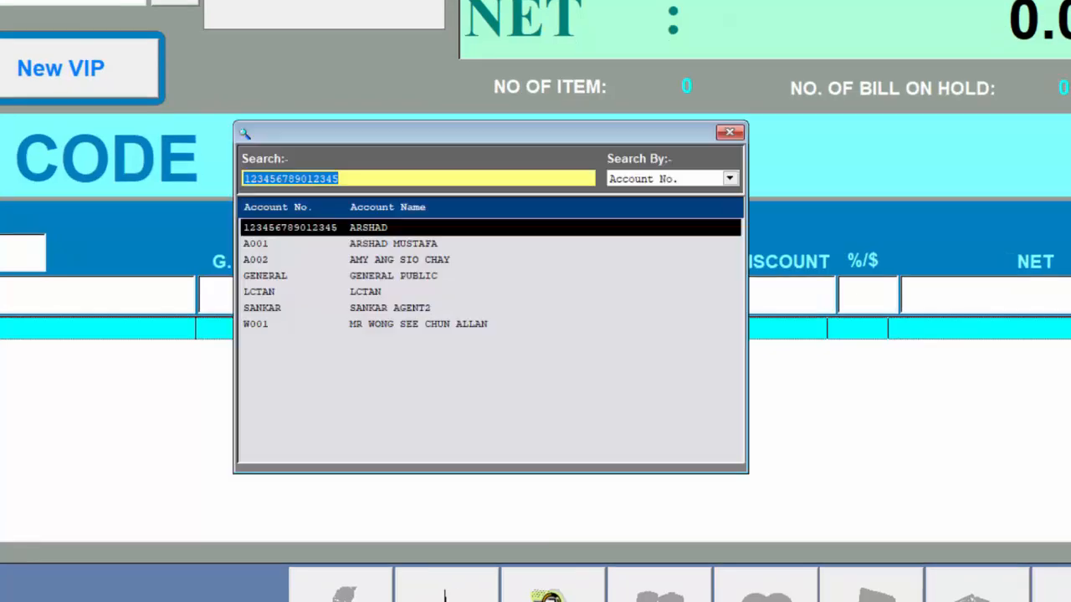
{"action": "key", "text": "Return"}
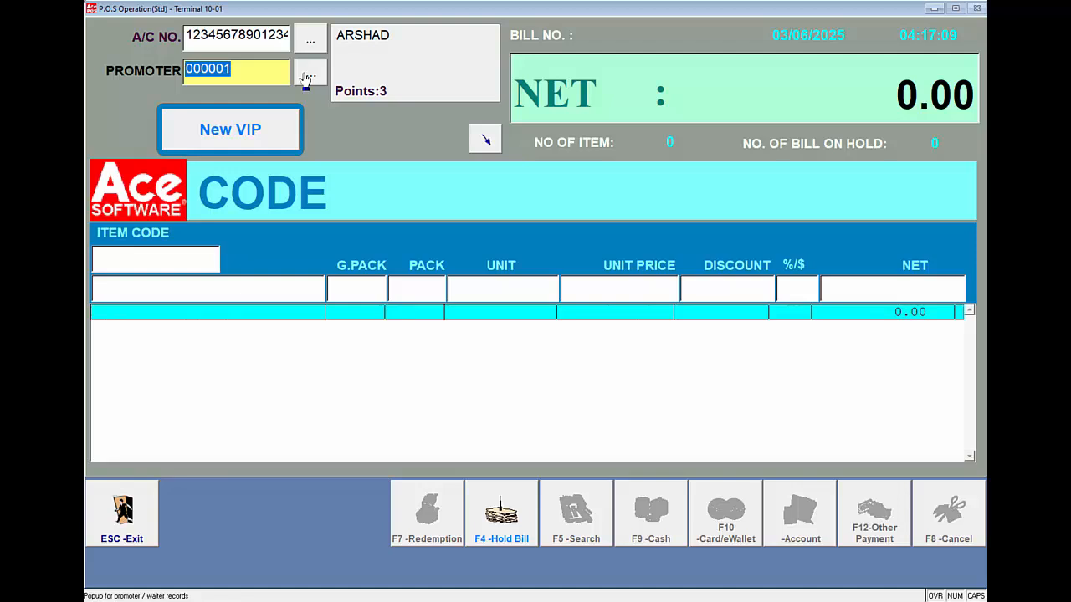
{"action": "left_click", "coordinate": [308, 78]}
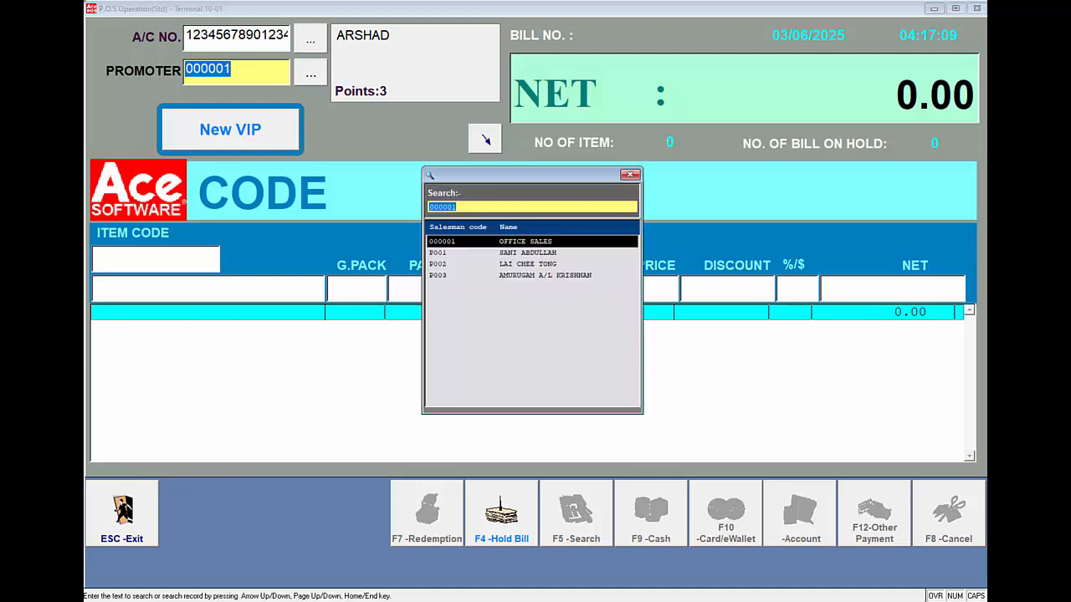
{"action": "left_click", "coordinate": [548, 253]}
{"action": "double_click", "coordinate": [548, 252]}
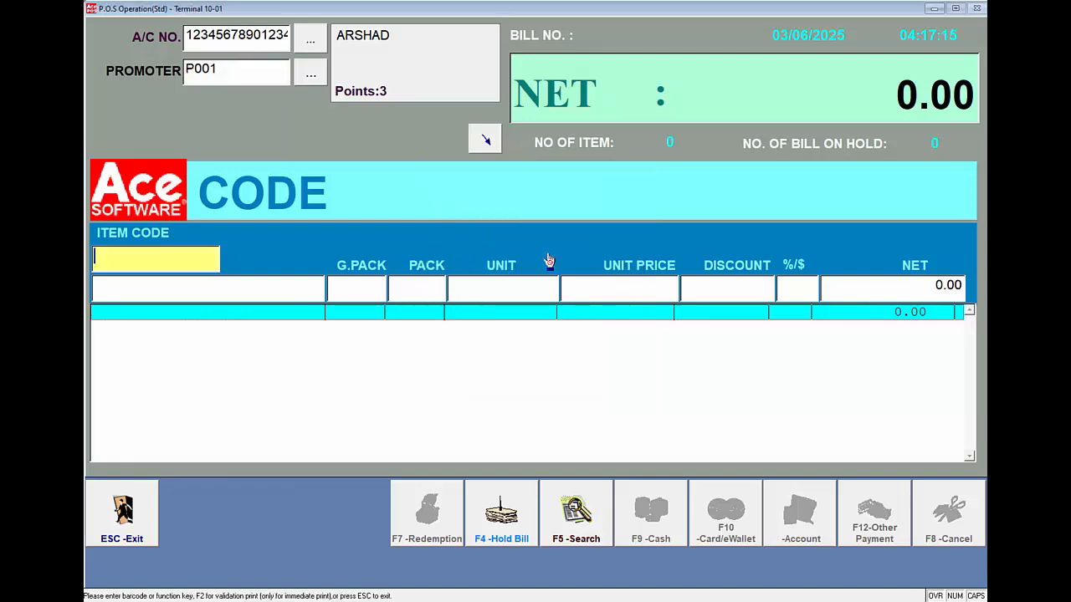
Step: Add items 011.001, 012.001 and MARIA CAREY - THE BEST, then total the bill at 57.50
{"action": "type", "text": "011.00"}
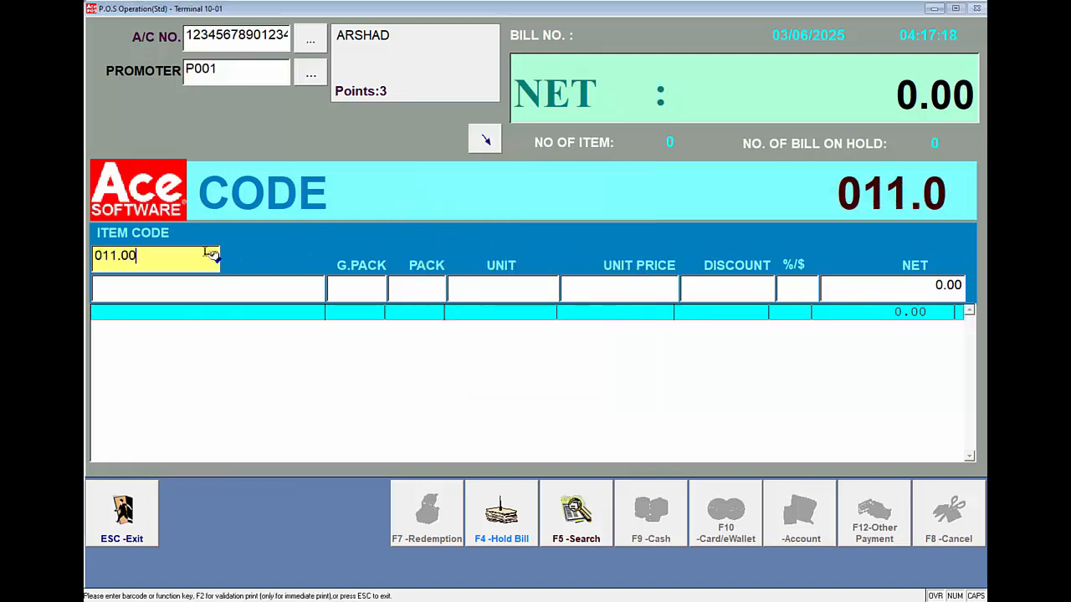
{"action": "key", "text": "Return"}
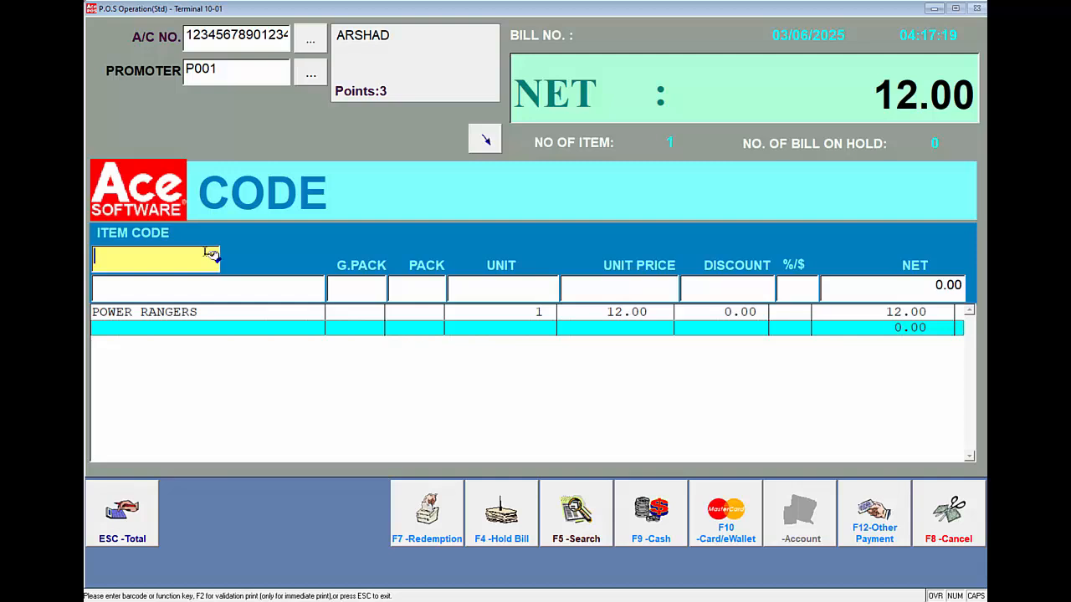
{"action": "type", "text": "012.001"}
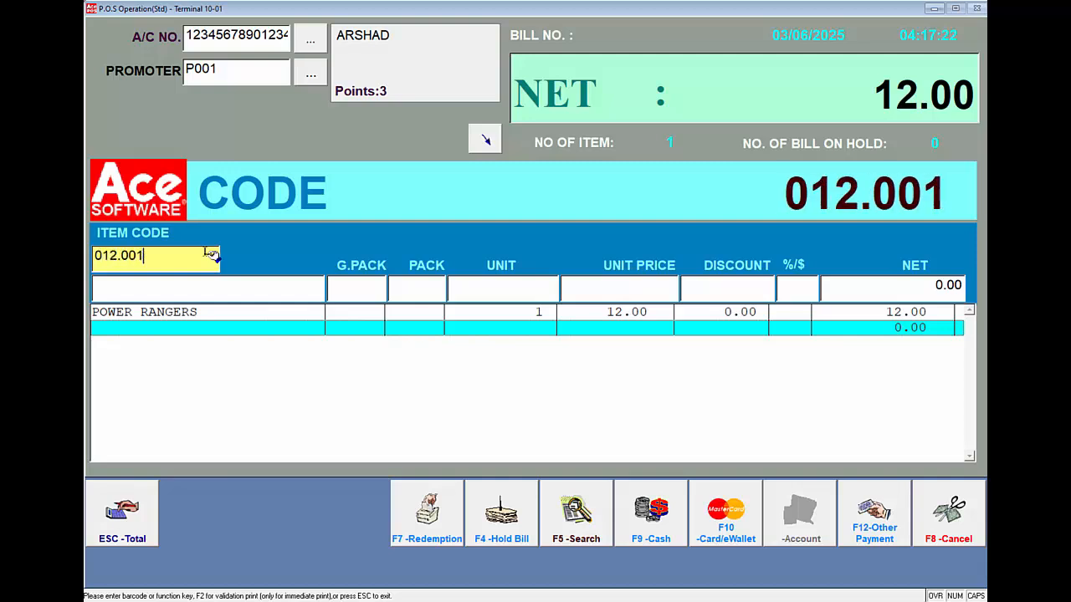
{"action": "key", "text": "Return"}
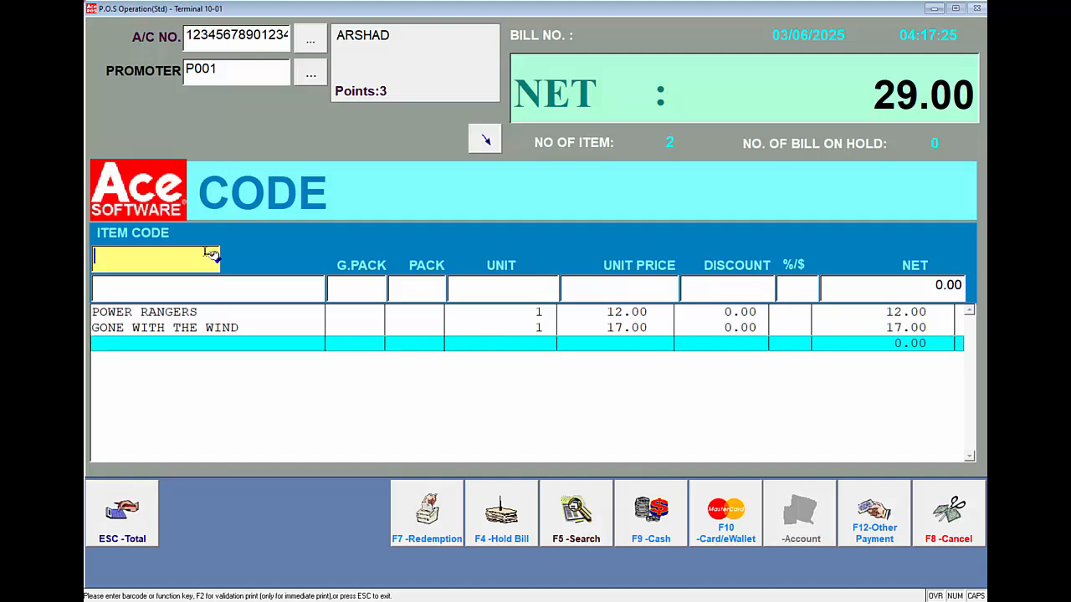
{"action": "type", "text": "CAREY"}
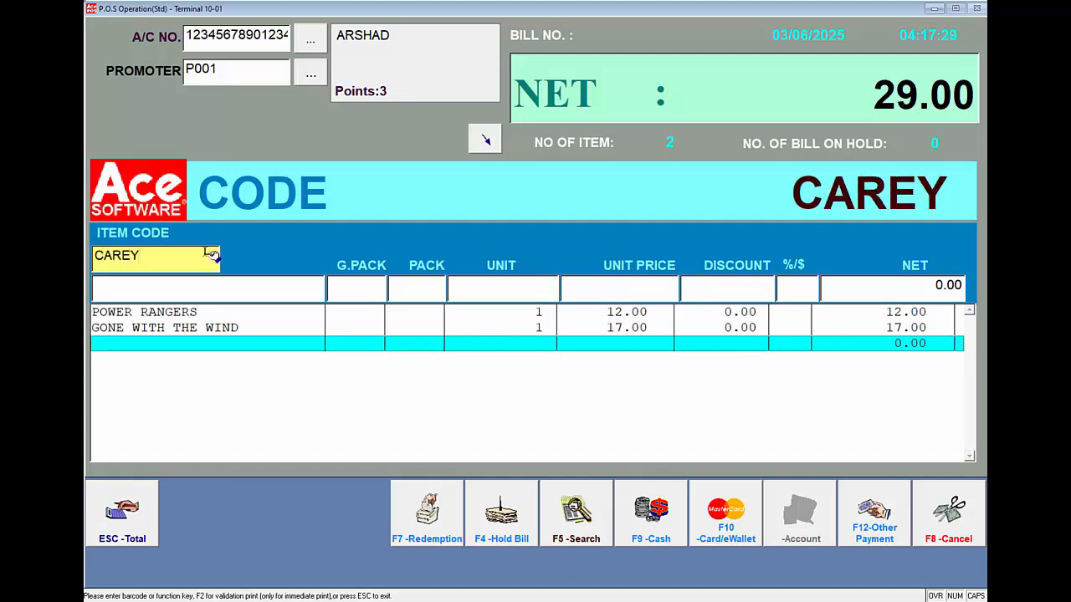
{"action": "key", "text": "Return"}
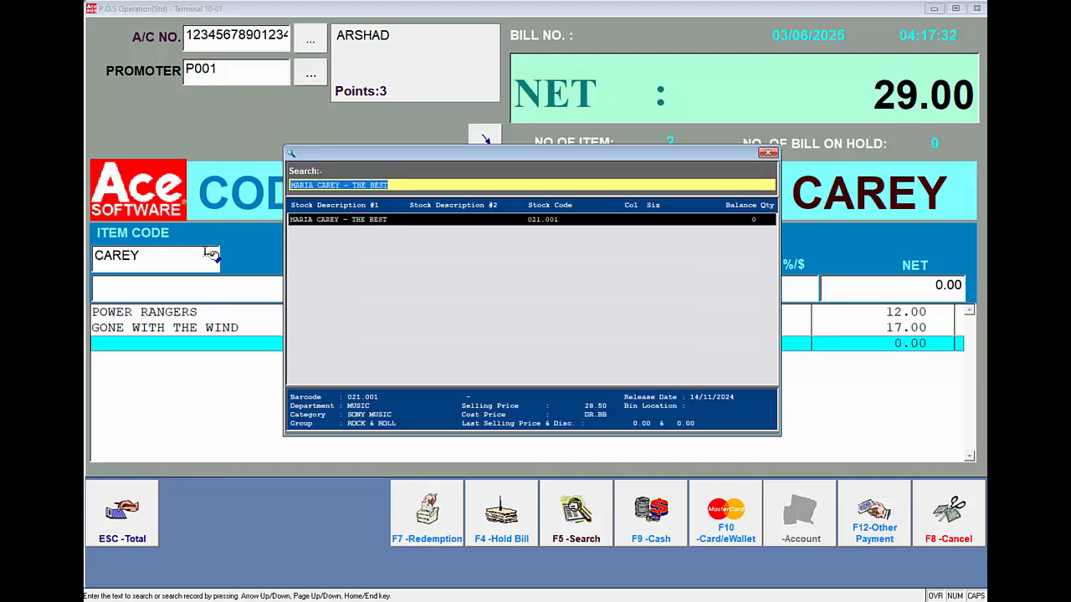
{"action": "key", "text": "Return"}
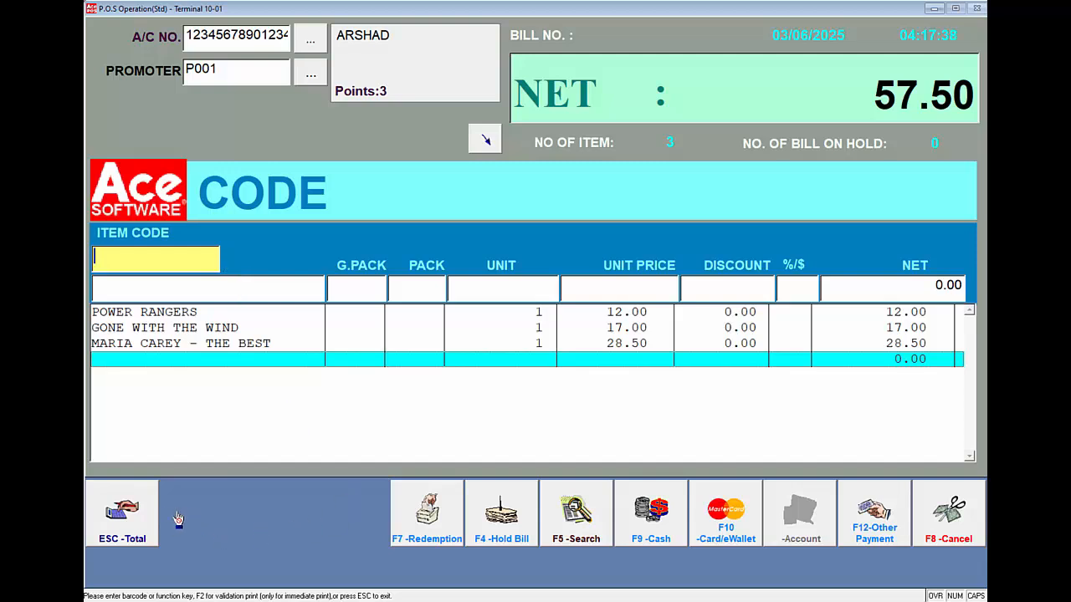
{"action": "key", "text": "Escape"}
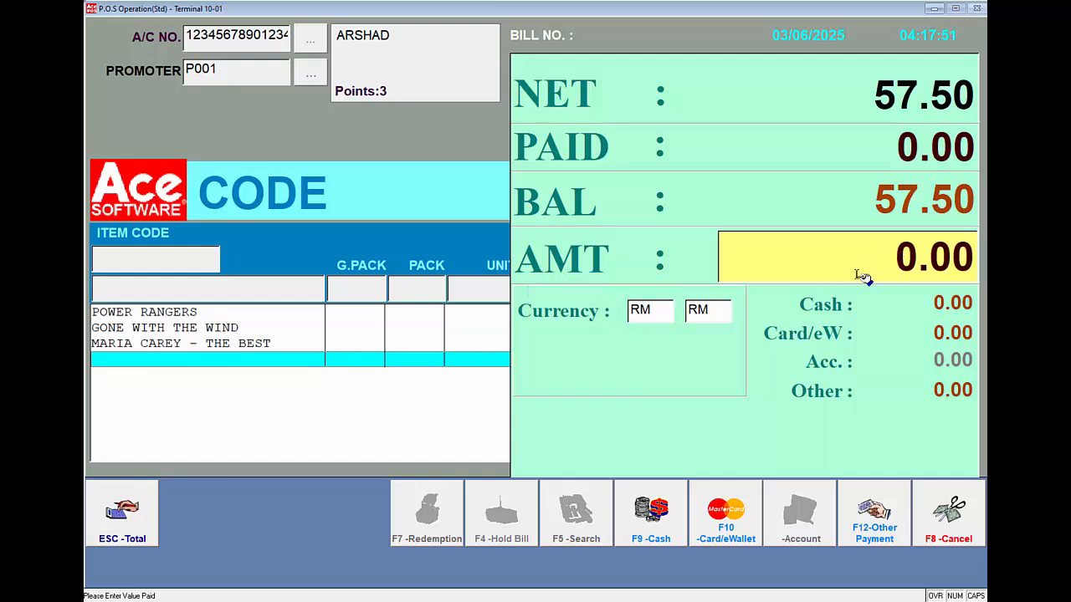
Step: Tender 100, attach the second VIP account to the new bill and open its sales history
{"action": "type", "text": "100"}
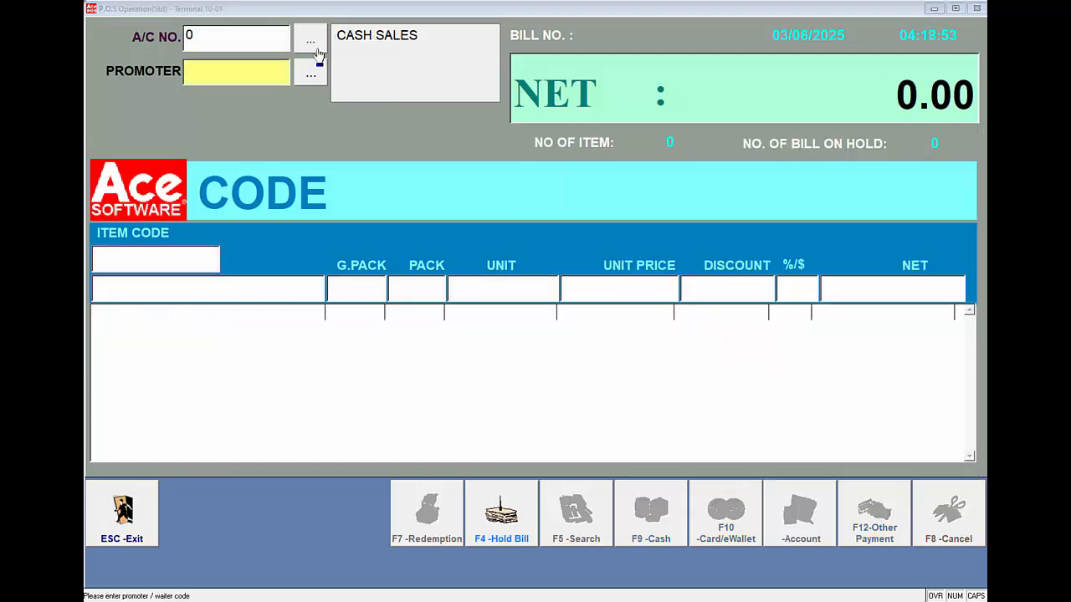
{"action": "left_click", "coordinate": [313, 47]}
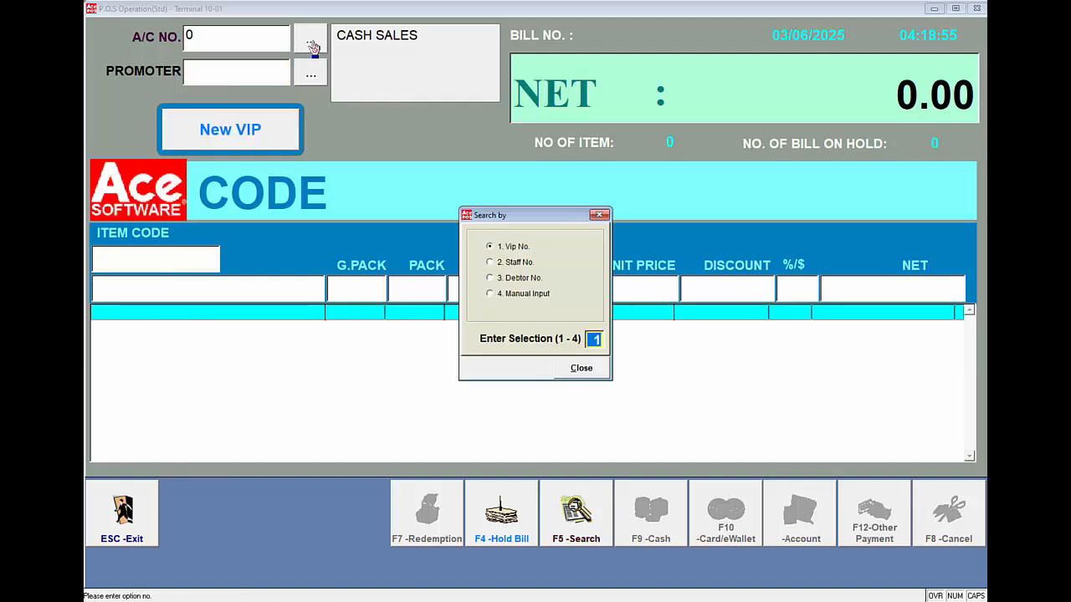
{"action": "key", "text": "Return"}
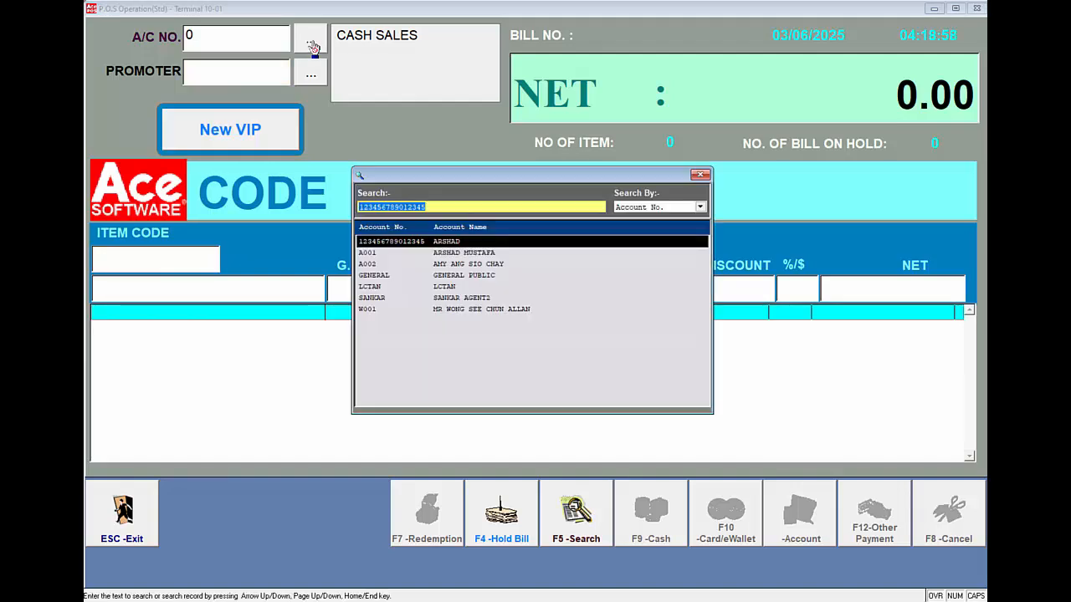
{"action": "key", "text": "Down"}
{"action": "key", "text": "Return"}
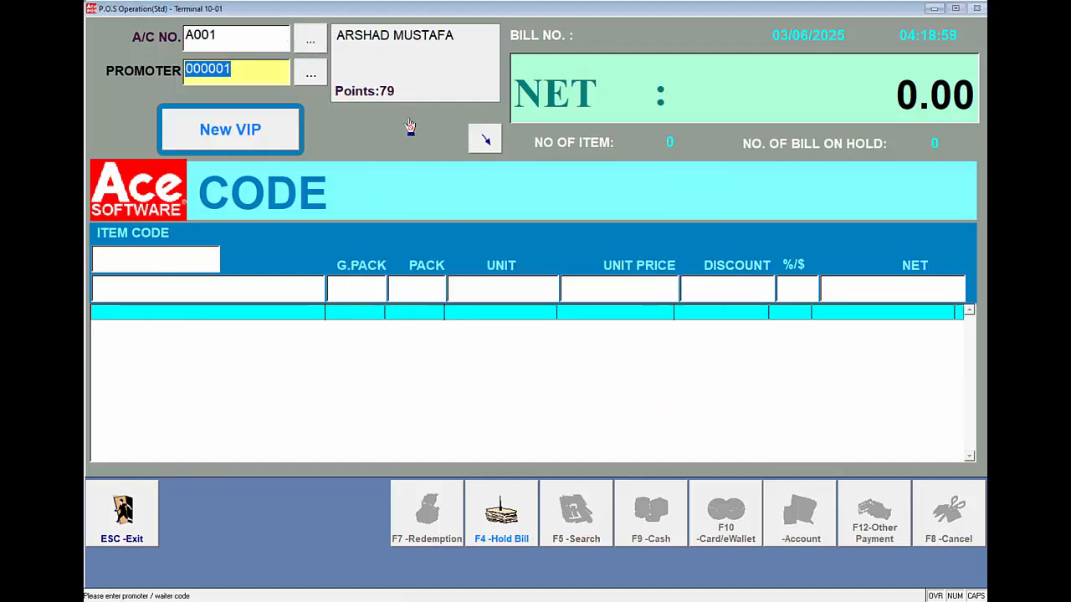
{"action": "left_click", "coordinate": [485, 143]}
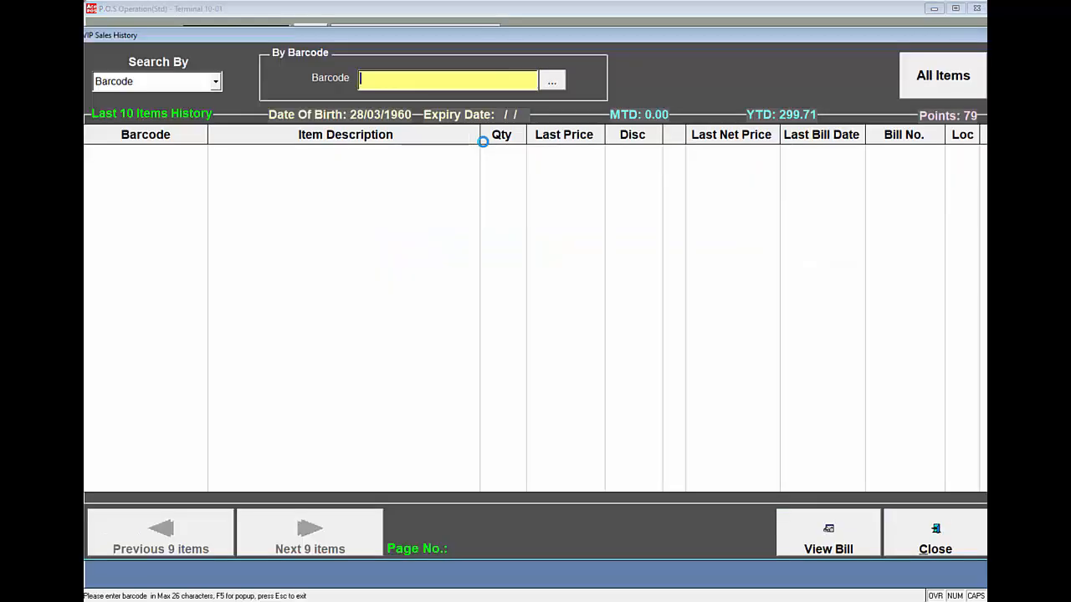
Step: List all the customer's purchased items and view the SPACE INVADERS 2 bill
{"action": "left_click", "coordinate": [959, 82]}
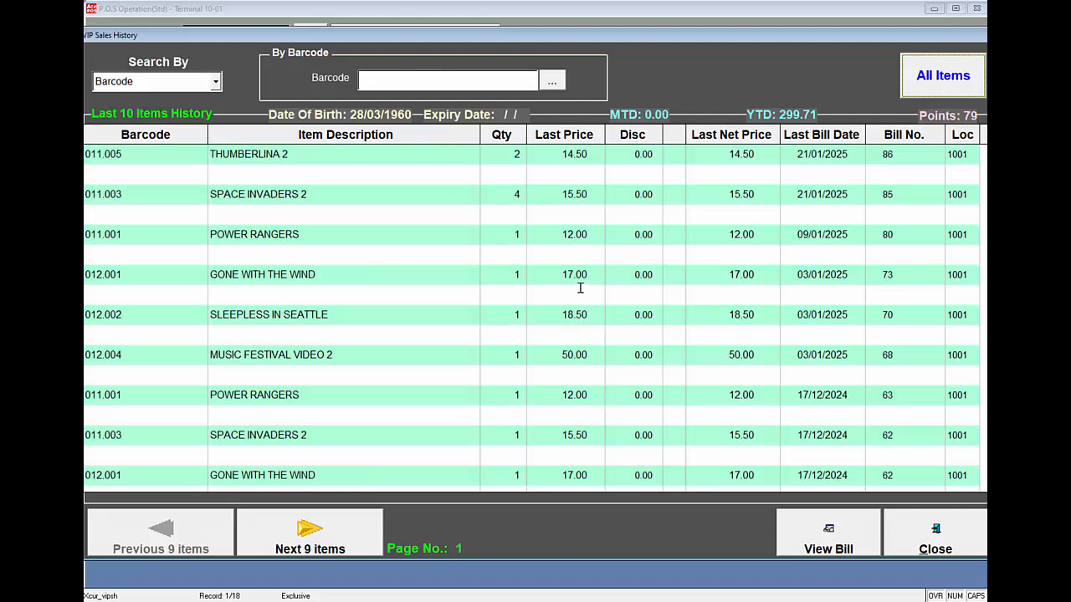
{"action": "left_click", "coordinate": [538, 204]}
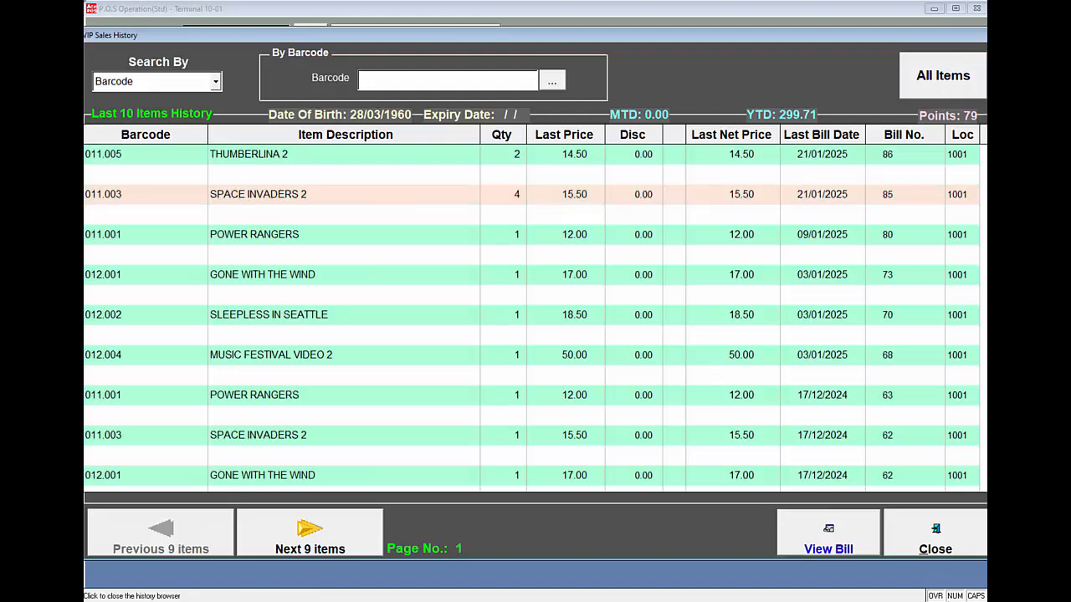
{"action": "left_click", "coordinate": [813, 531]}
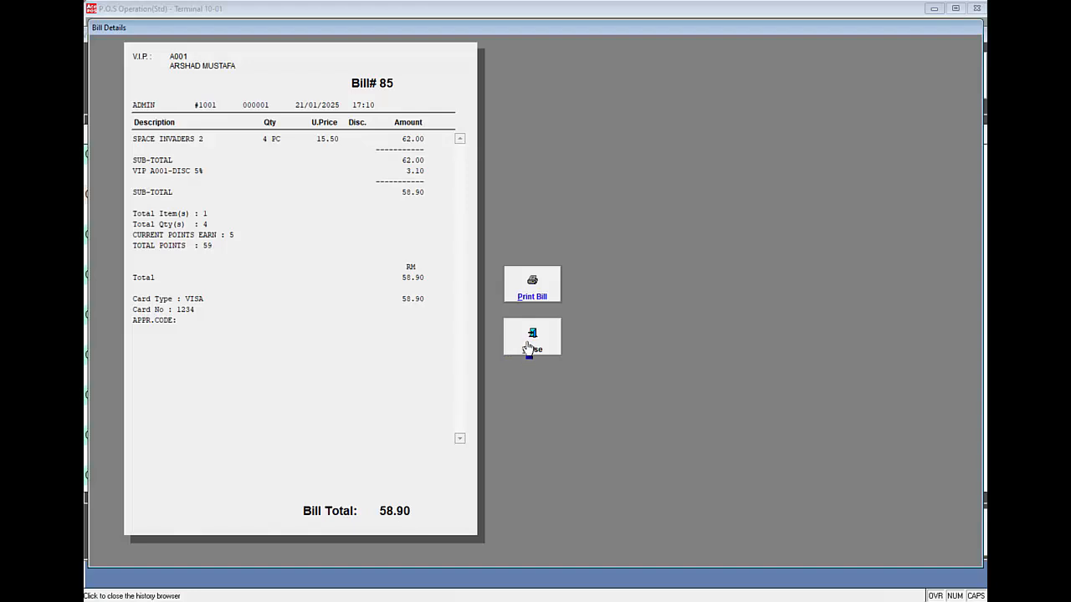
{"action": "left_click", "coordinate": [529, 348]}
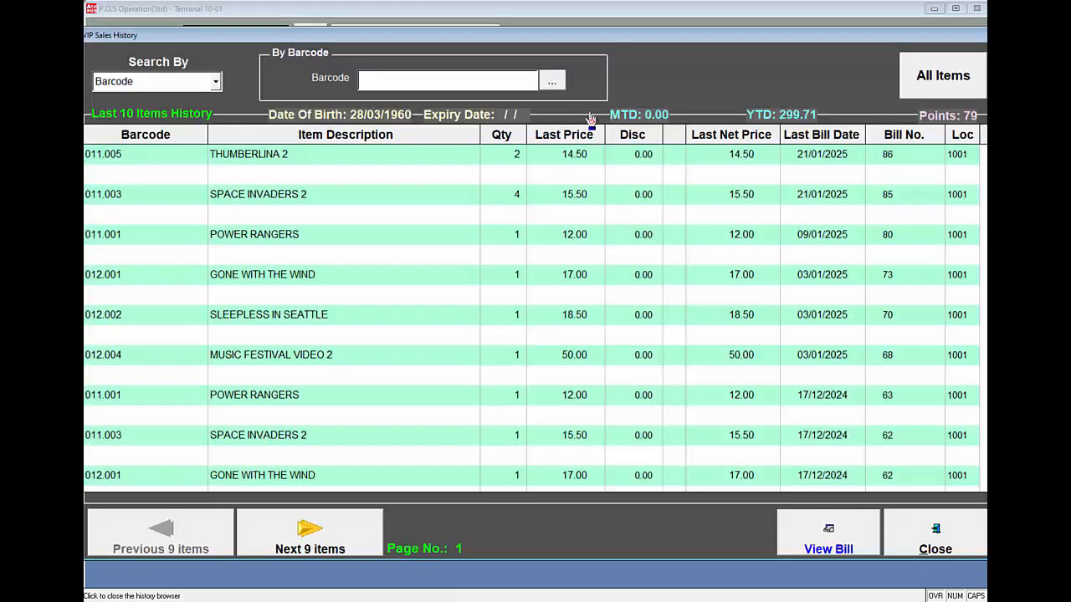
Step: Filter the history to barcode 011.001 (POWER RANGERS), then close the sales history
{"action": "left_click", "coordinate": [549, 82]}
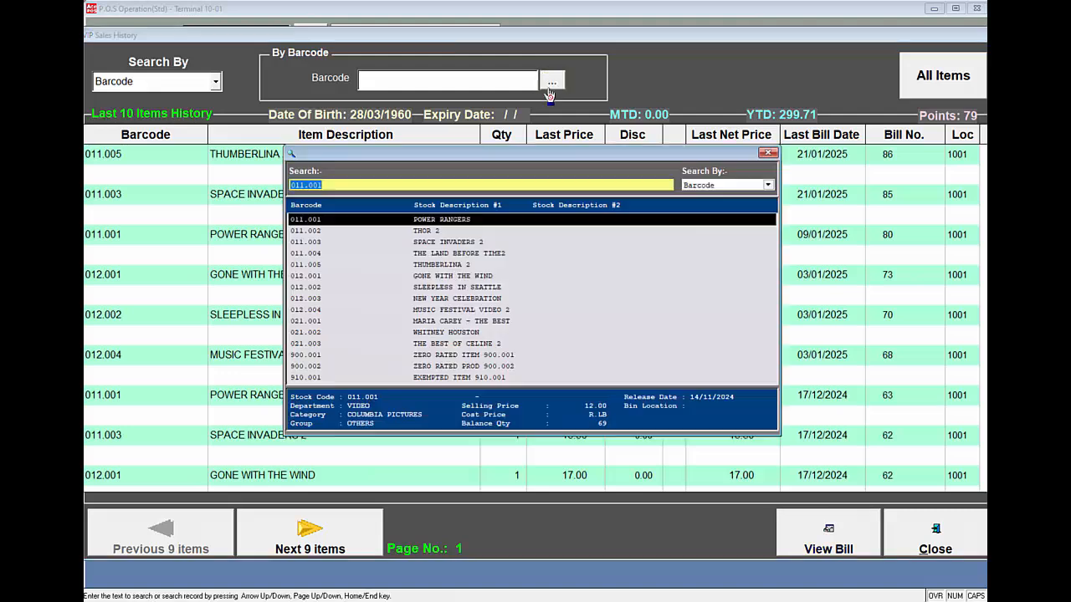
{"action": "double_click", "coordinate": [456, 221]}
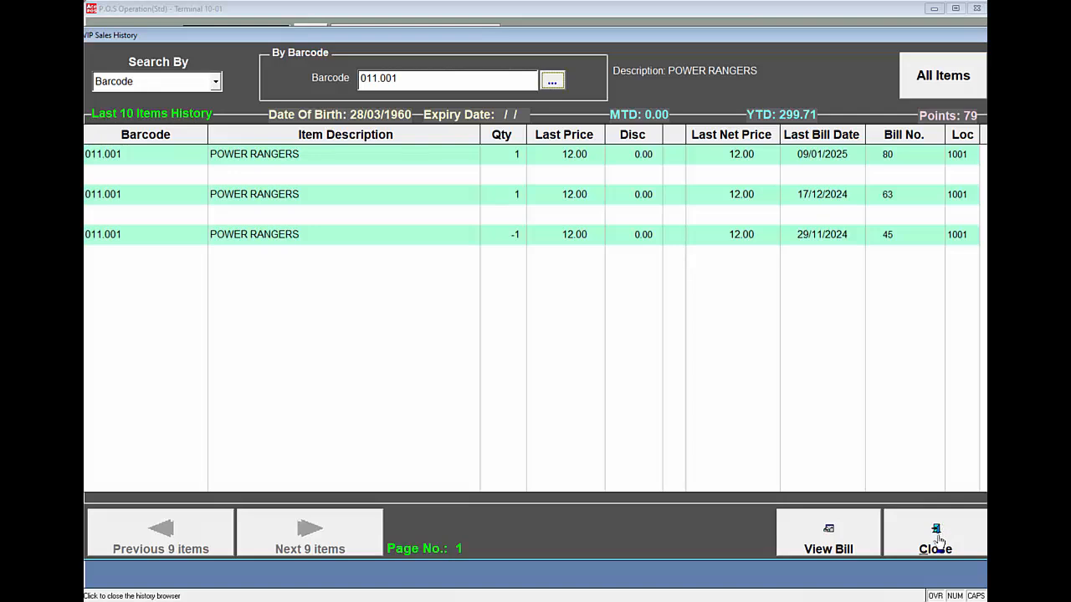
{"action": "left_click", "coordinate": [938, 542]}
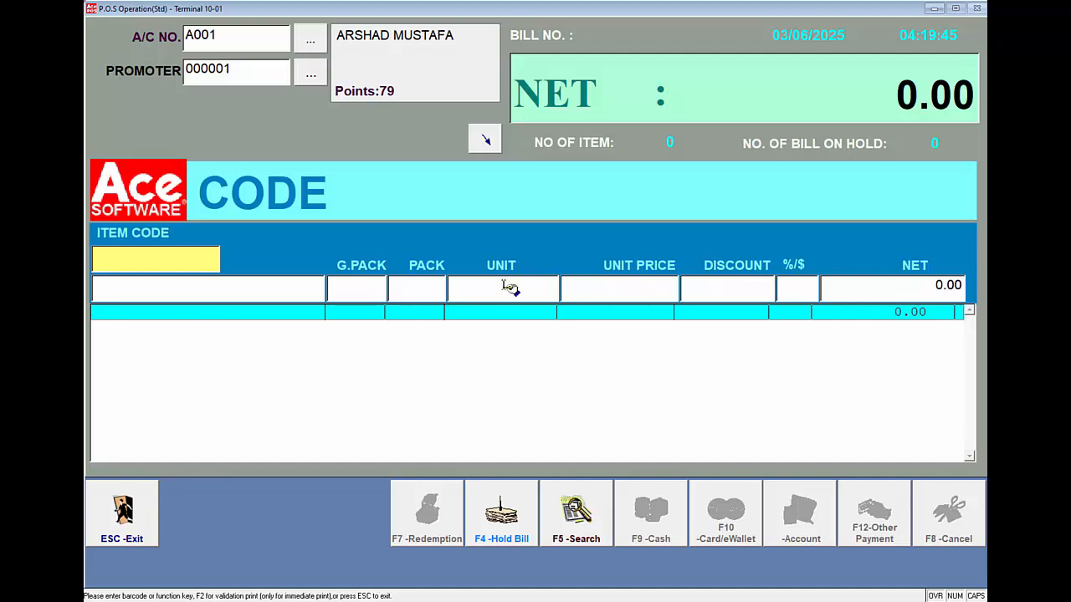
Step: Add items 011.001 and 012.001 to the bill and total it
{"action": "type", "text": "01"}
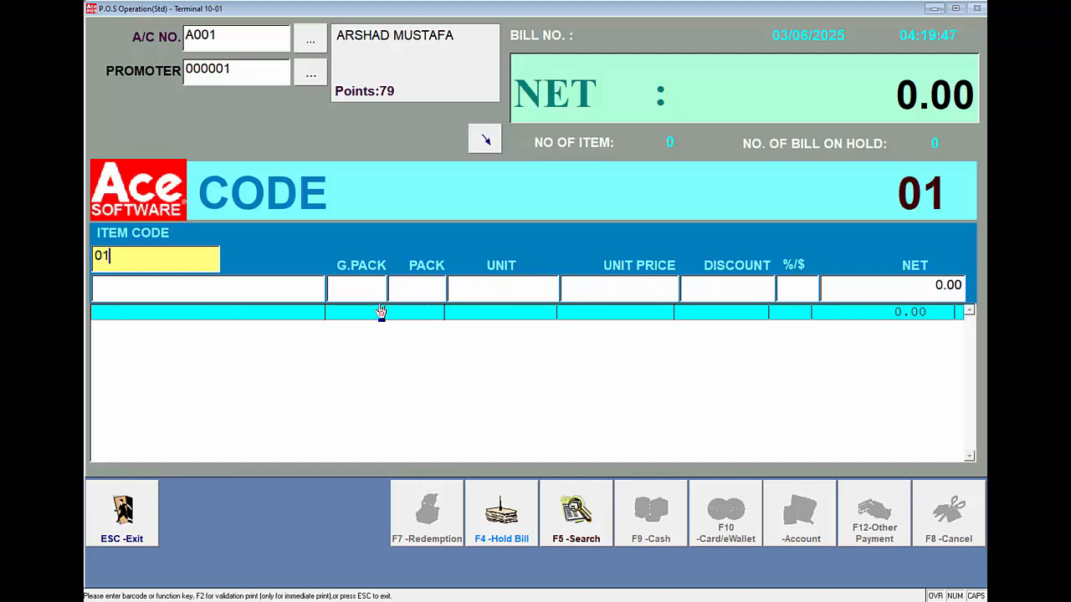
{"action": "type", "text": "1.001"}
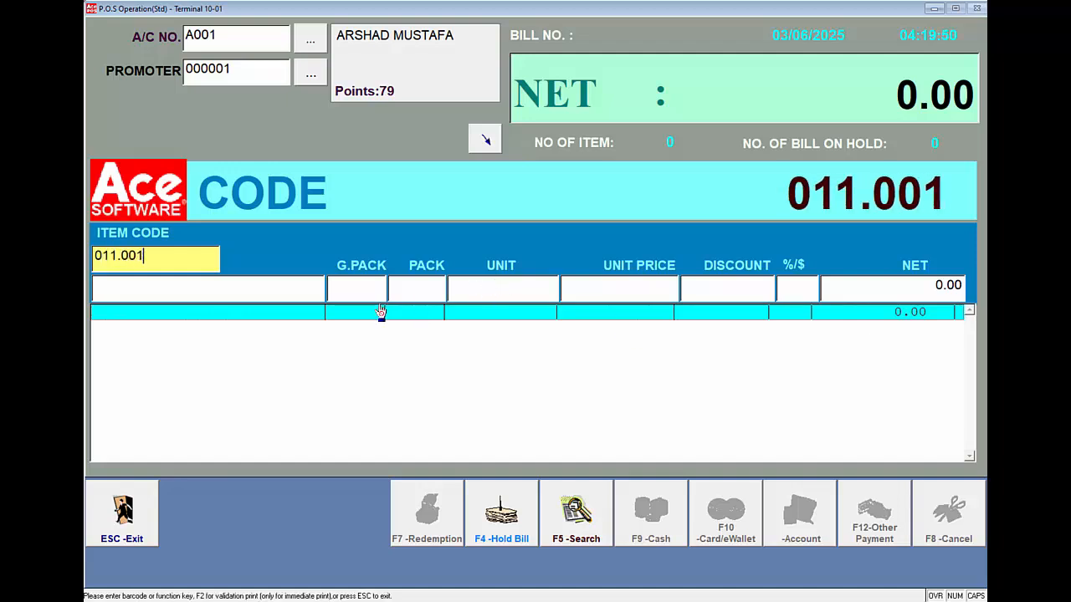
{"action": "key", "text": "Return"}
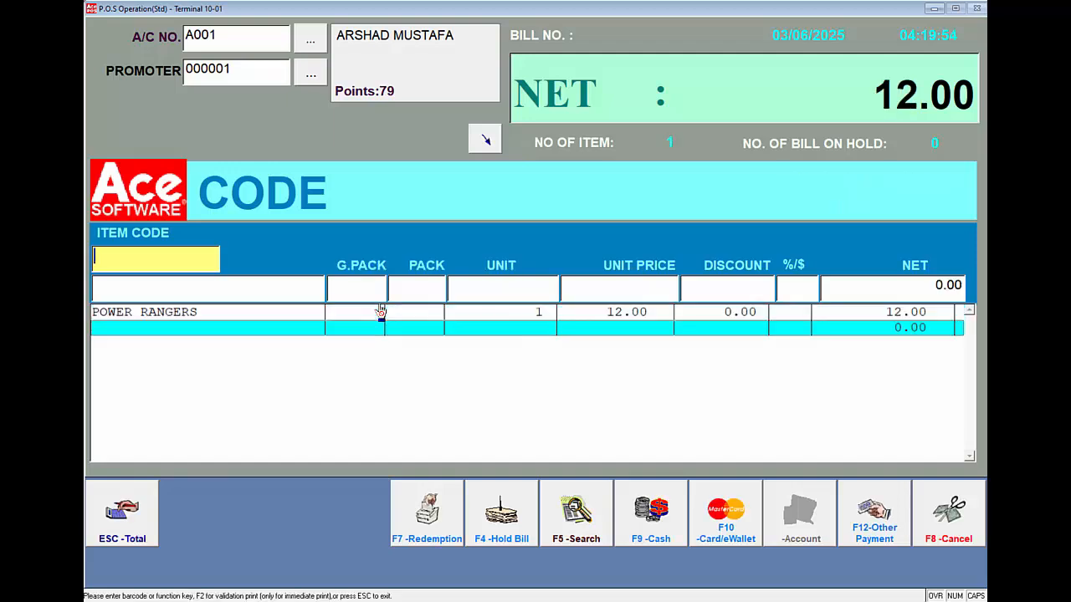
{"action": "type", "text": "012.001"}
{"action": "key", "text": "Return"}
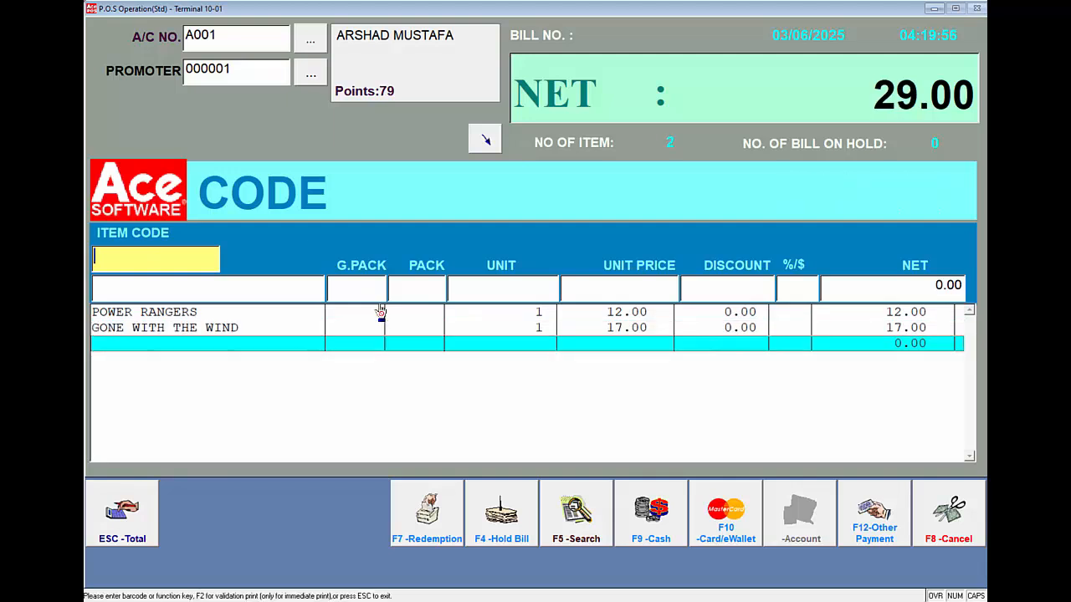
{"action": "key", "text": "Escape"}
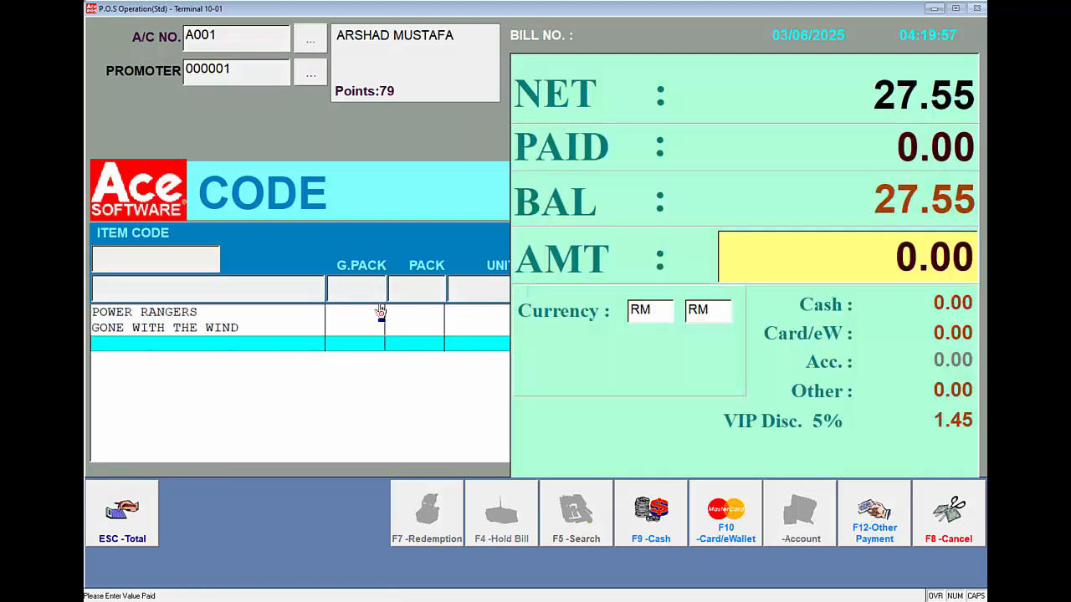
Step: Pay the full 27.55 by VISA card with the card number and finalise bill 102
{"action": "left_click", "coordinate": [693, 525]}
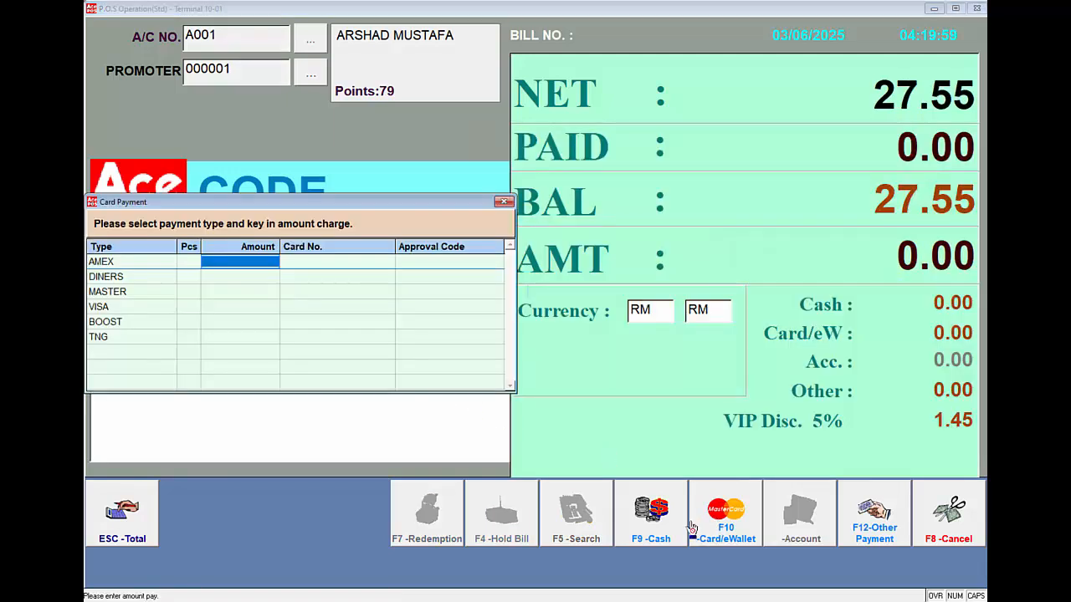
{"action": "left_click", "coordinate": [232, 307]}
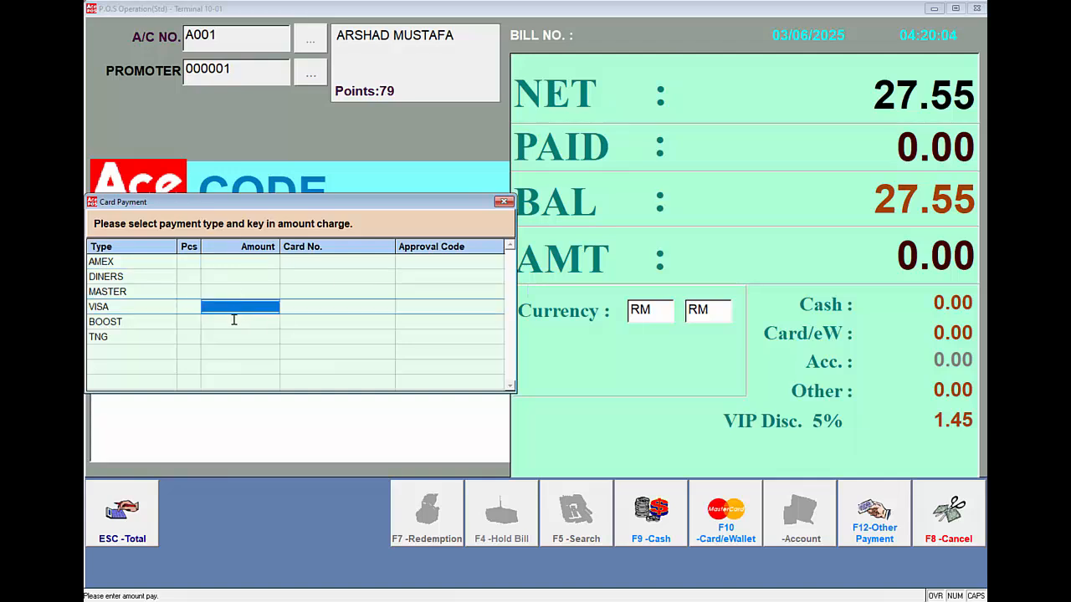
{"action": "key", "text": "Return"}
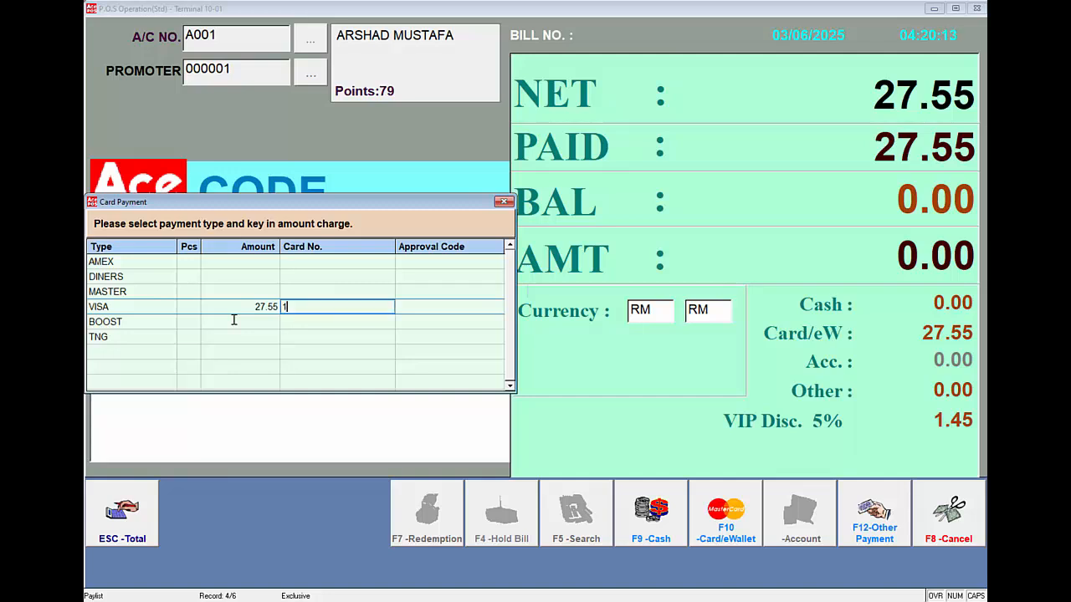
{"action": "type", "text": "1234"}
{"action": "key", "text": "Return"}
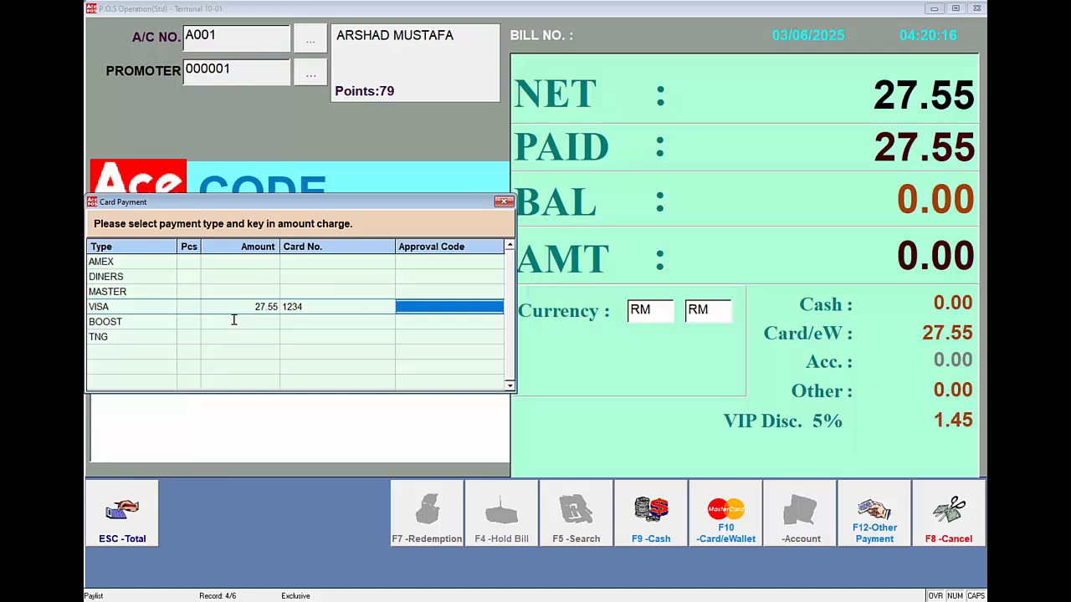
{"action": "key", "text": "Return"}
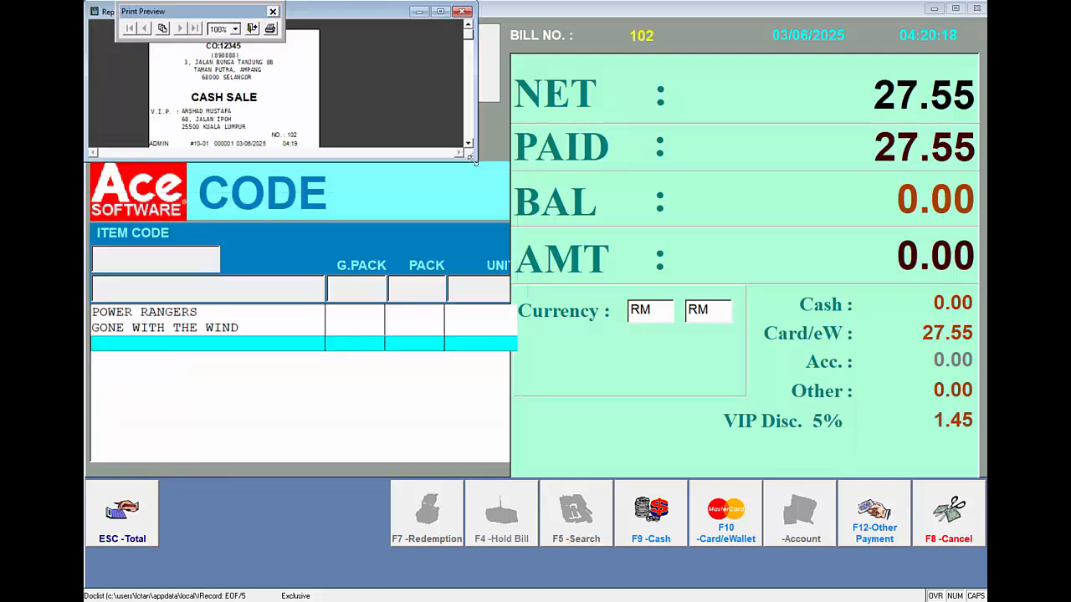
Step: Enlarge the bill 102 receipt preview to view the whole receipt, then close it
{"action": "left_click_drag", "start_coordinate": [474, 156], "coordinate": [382, 390]}
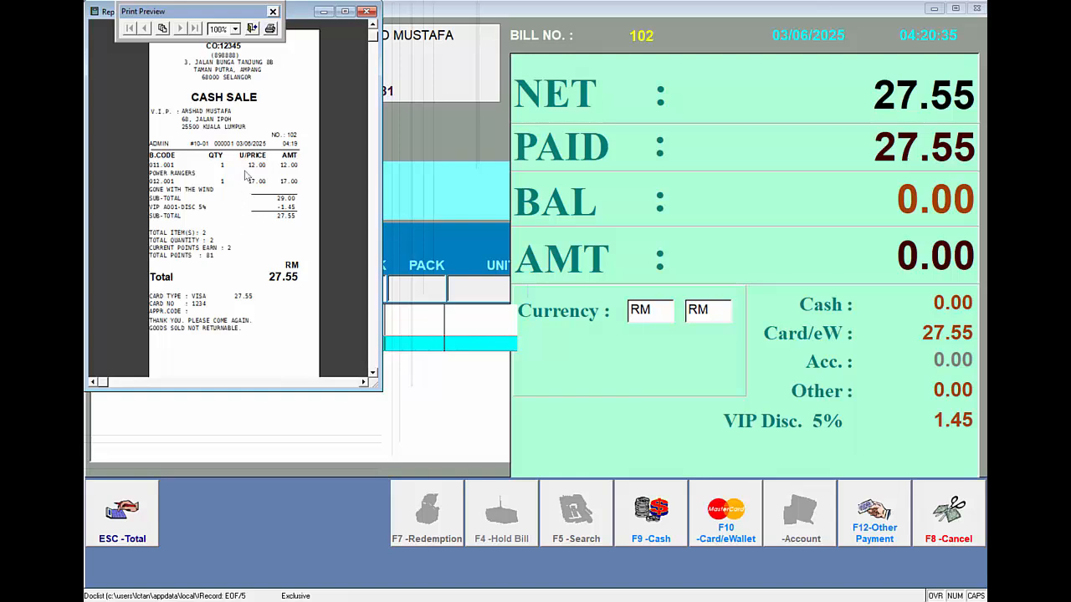
{"action": "left_click", "coordinate": [254, 30]}
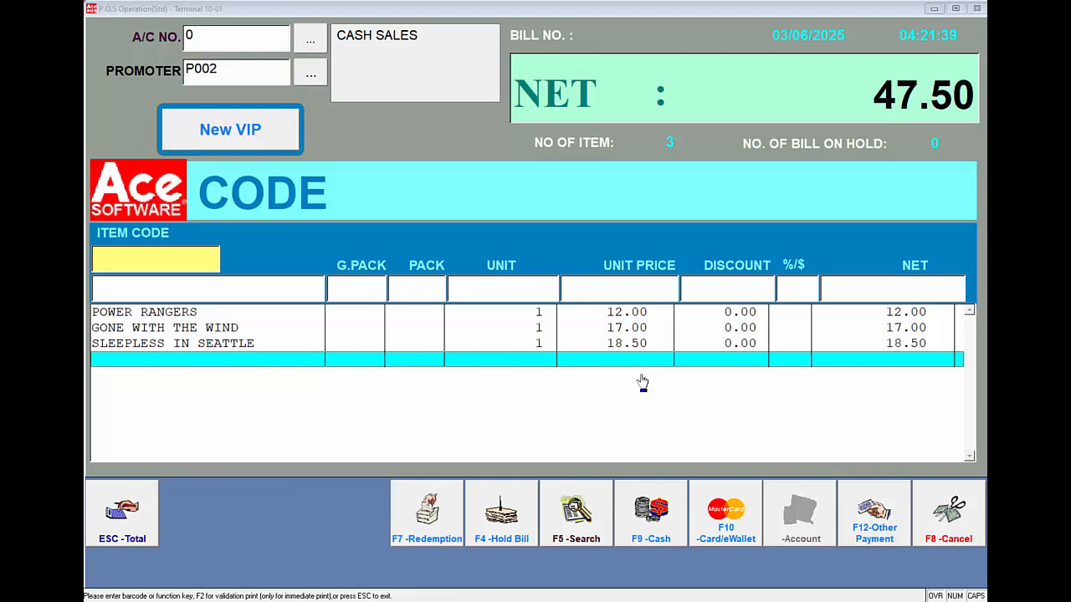
Step: Void SLEEPLESS IN SEATTLE from the bill using the authorisation password
{"action": "left_click", "coordinate": [519, 344]}
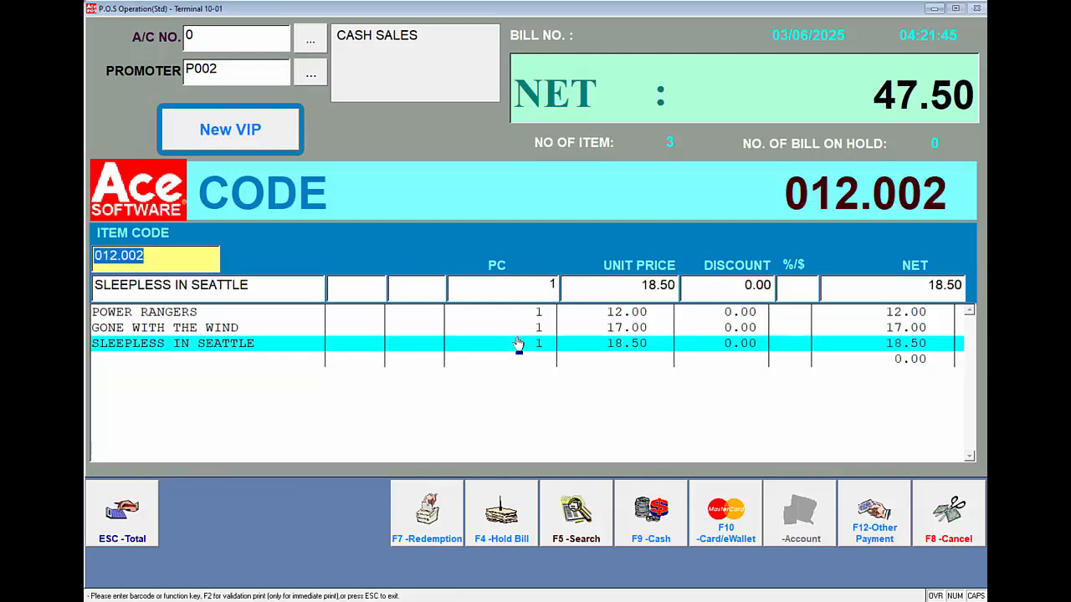
{"action": "key", "text": "Delete"}
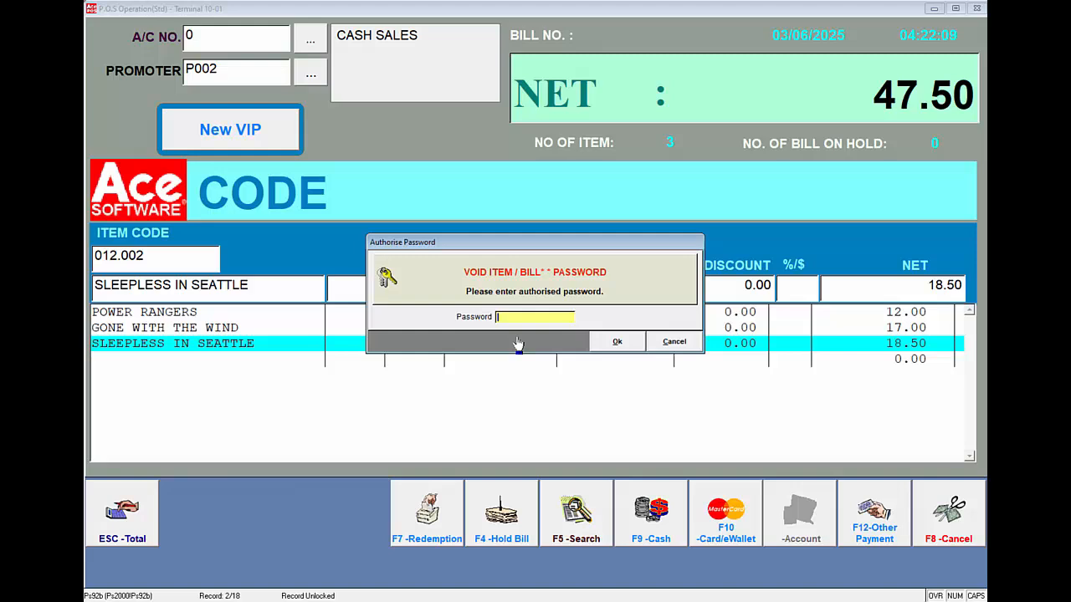
{"action": "type", "text": "***"}
{"action": "key", "text": "Return"}
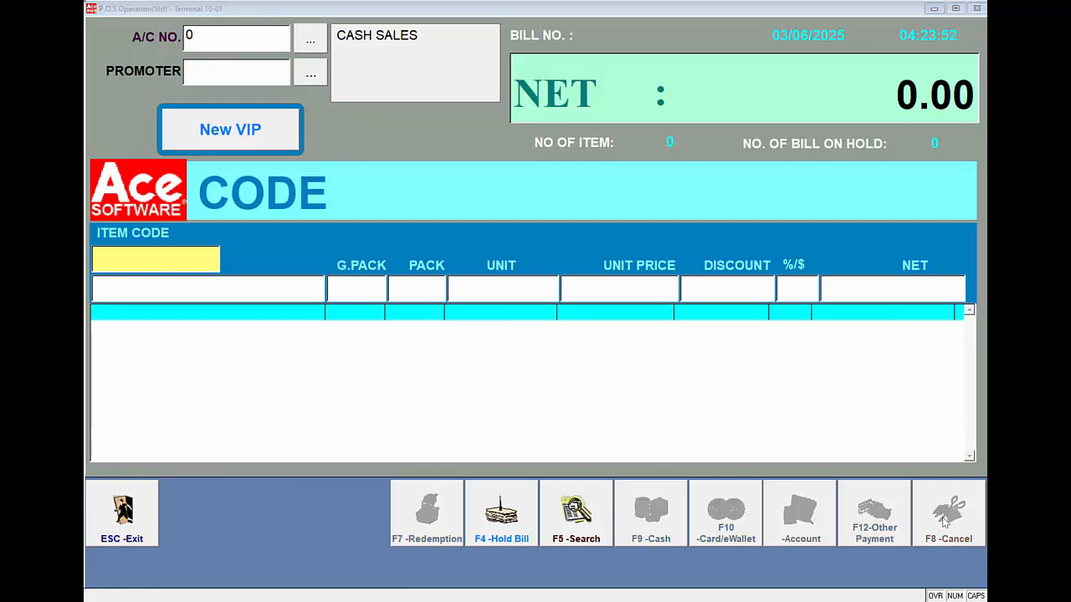
Step: Try a search by additional barcode, which returns no record
{"action": "left_click", "coordinate": [147, 258]}
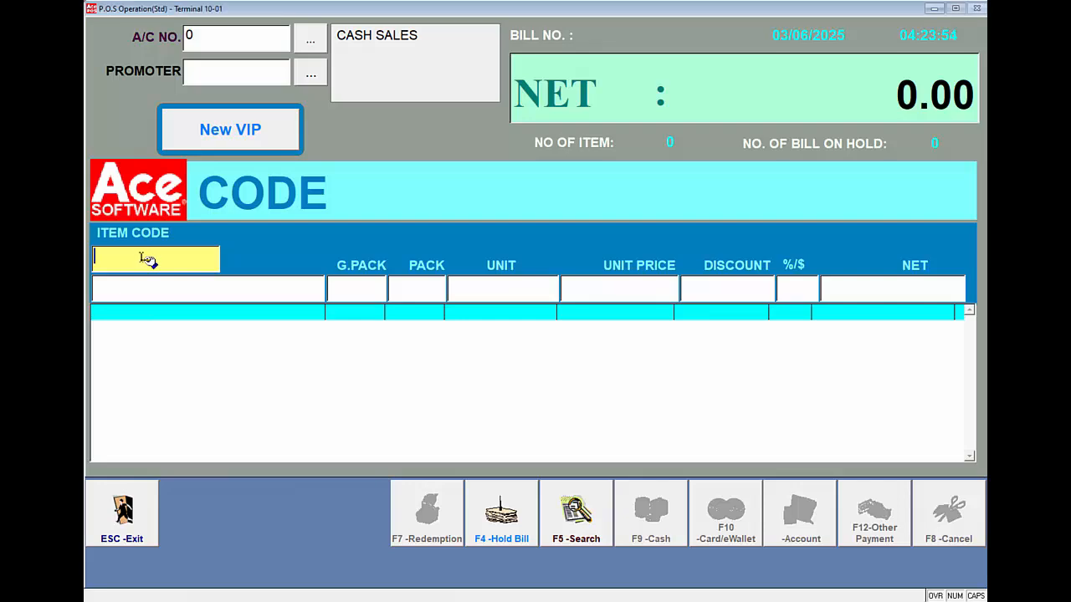
{"action": "key", "text": "F5"}
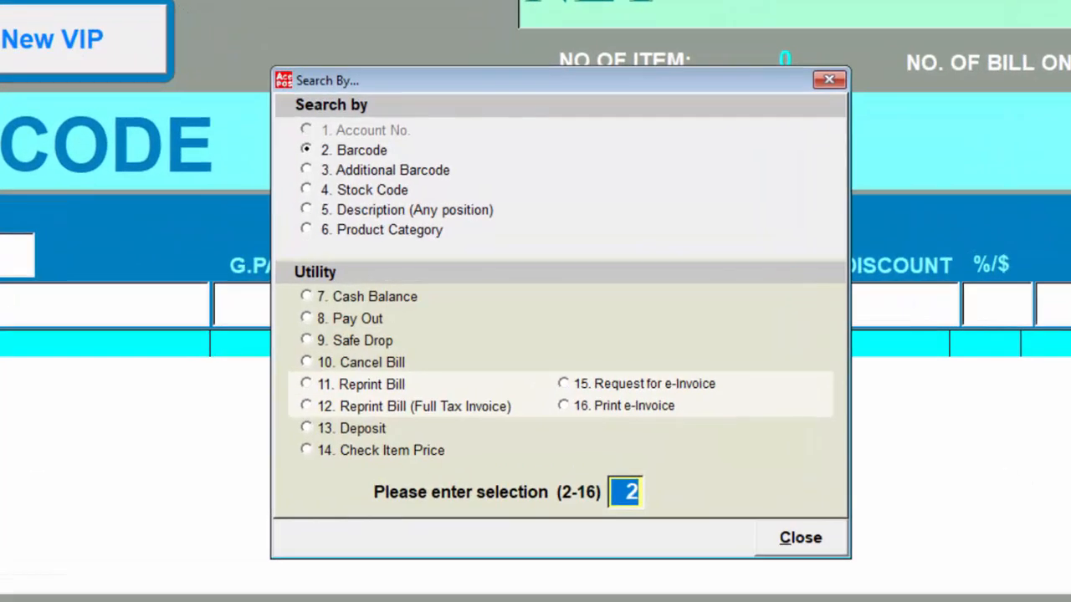
{"action": "key", "text": "Tab"}
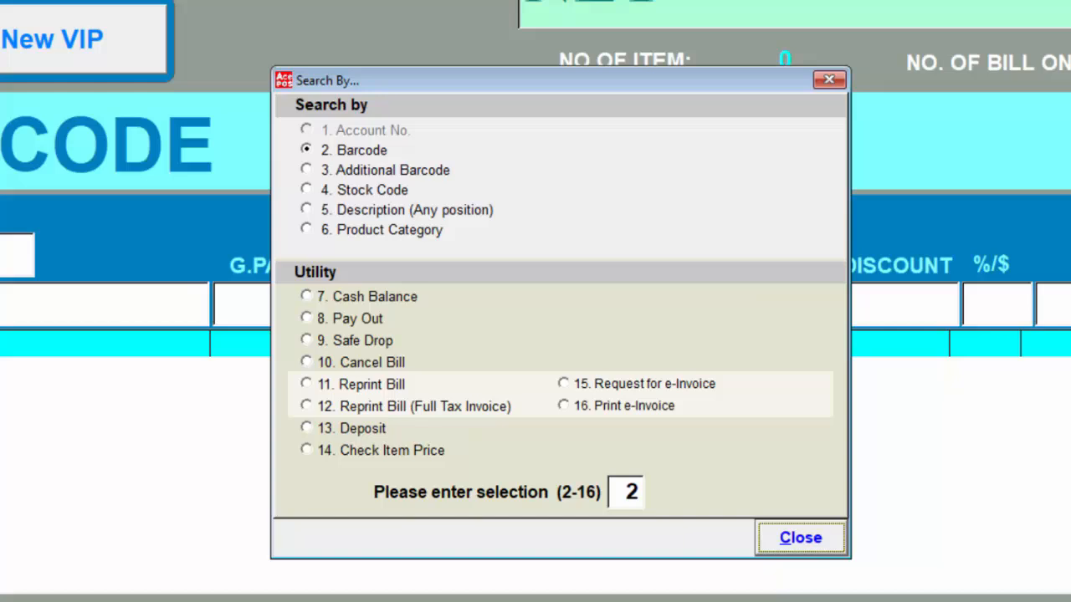
{"action": "left_click", "coordinate": [372, 175]}
{"action": "left_click", "coordinate": [639, 383]}
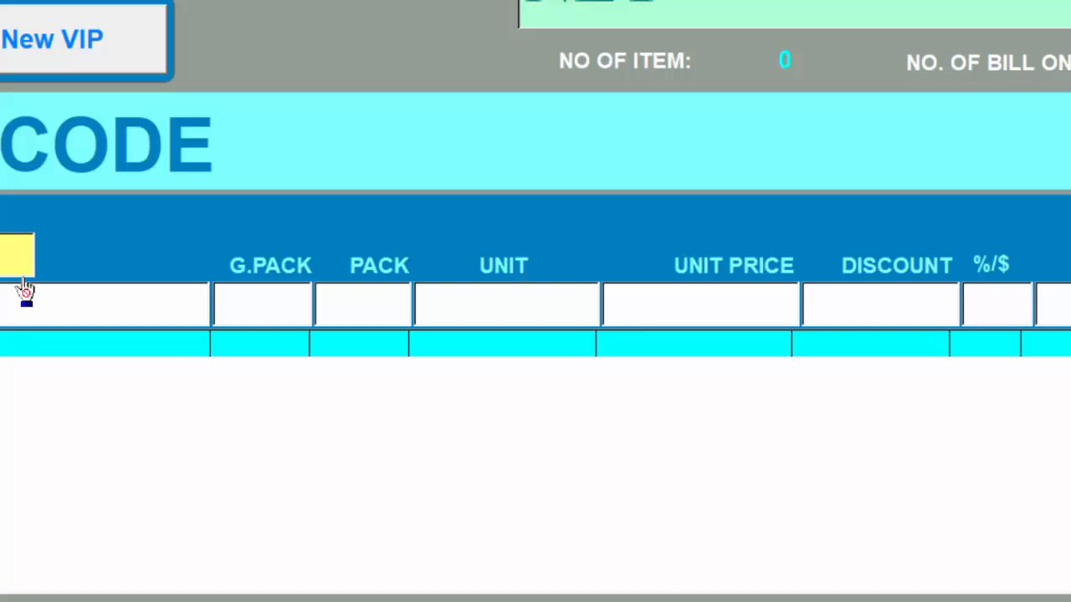
Step: View the password-protected cash balance (286.50, total sales 114.05), then bring the search options back
{"action": "left_click", "coordinate": [50, 301]}
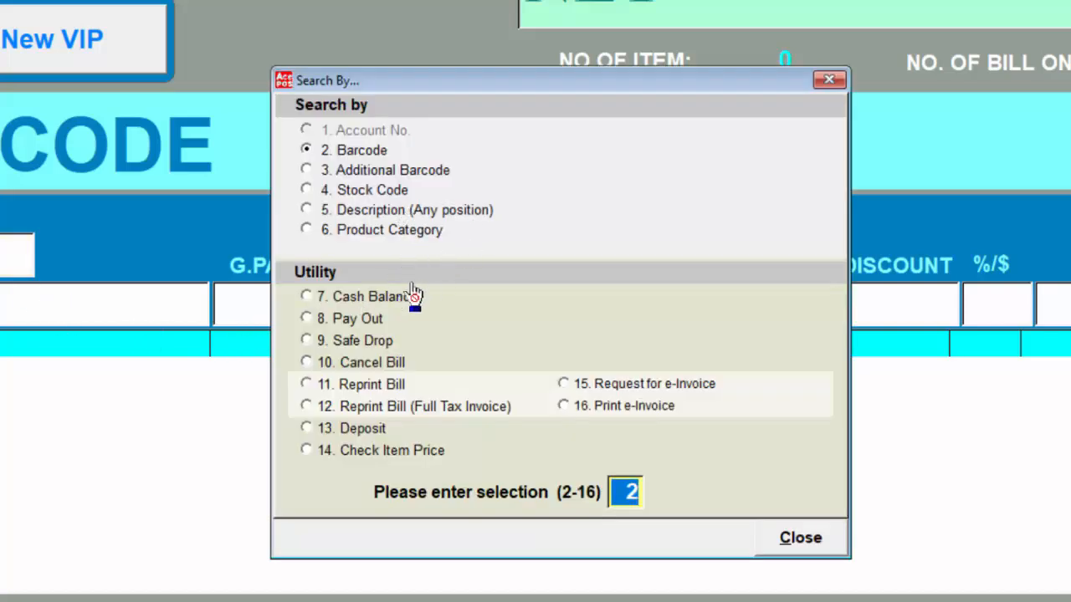
{"action": "left_click", "coordinate": [306, 298]}
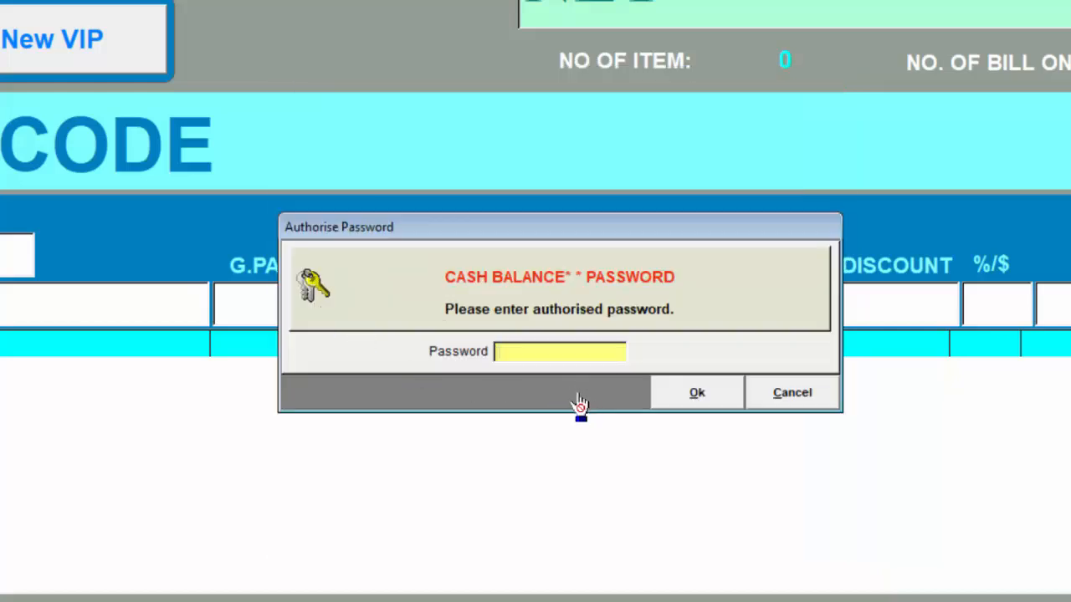
{"action": "type", "text": "123"}
{"action": "key", "text": "Return"}
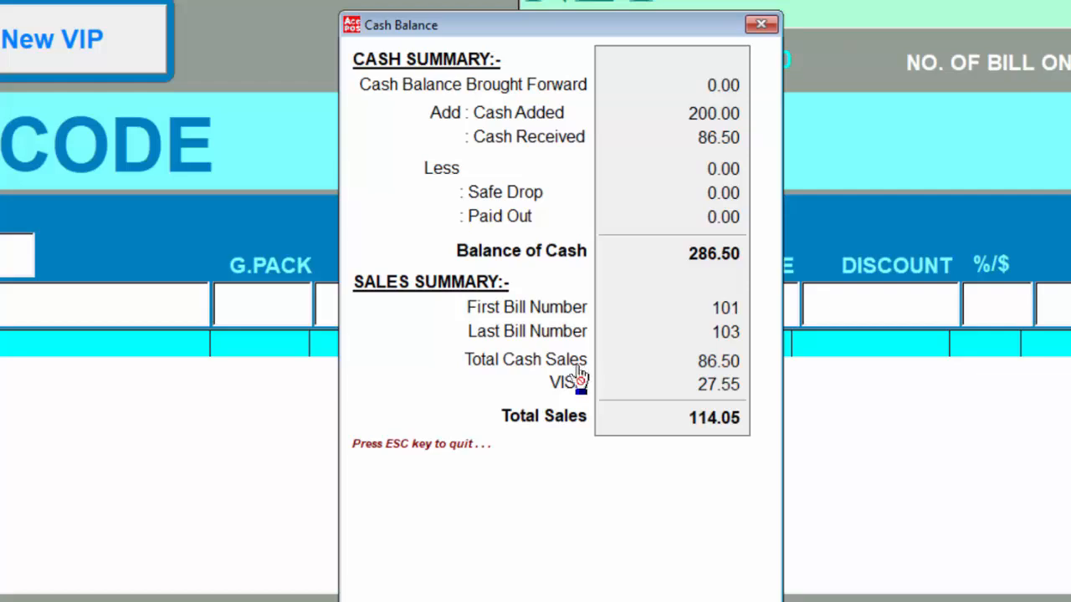
{"action": "key", "text": "Escape"}
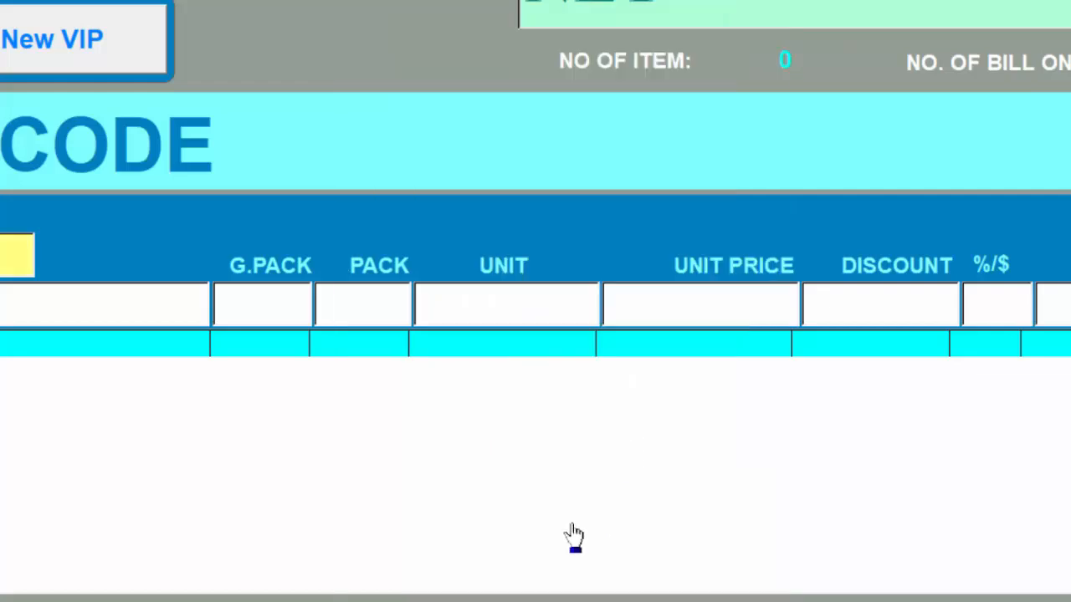
{"action": "left_click", "coordinate": [3, 405]}
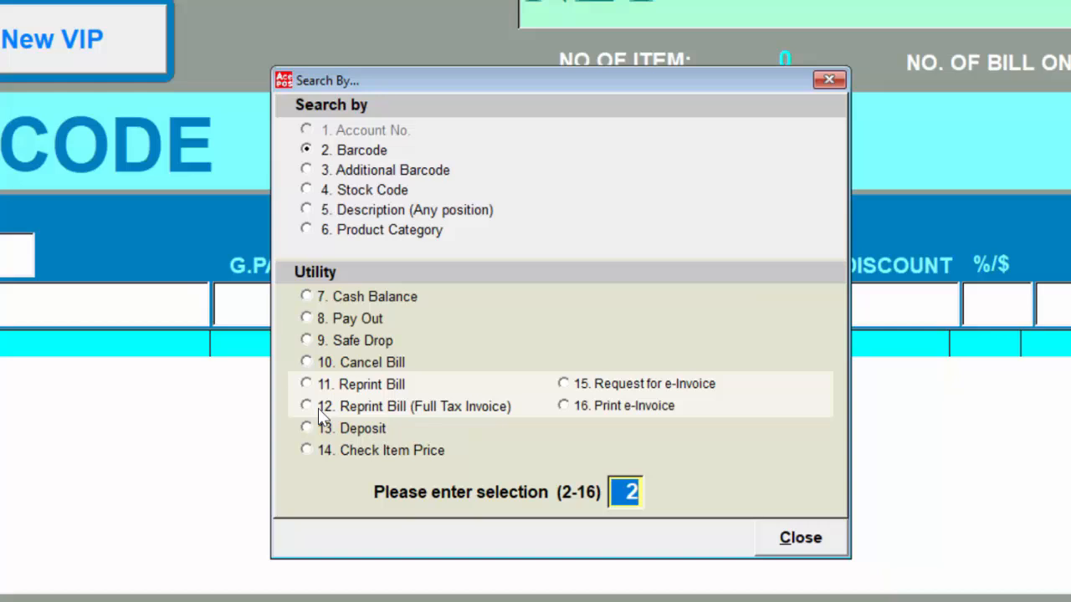
Step: Request an e-invoice for bill 102 and review its enlarged receipt preview
{"action": "left_click", "coordinate": [567, 387]}
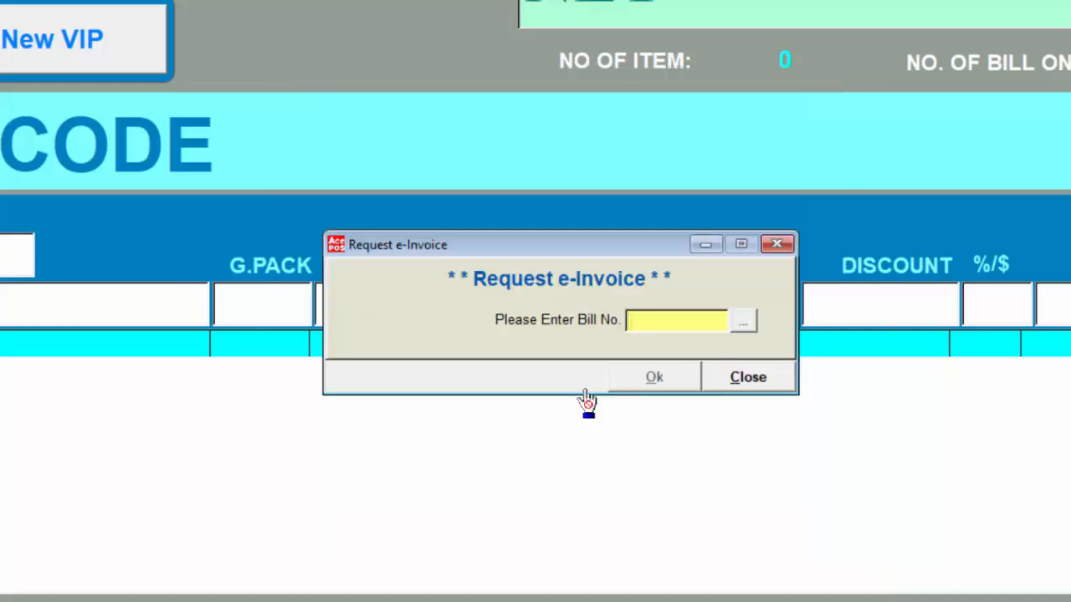
{"action": "left_click", "coordinate": [742, 326]}
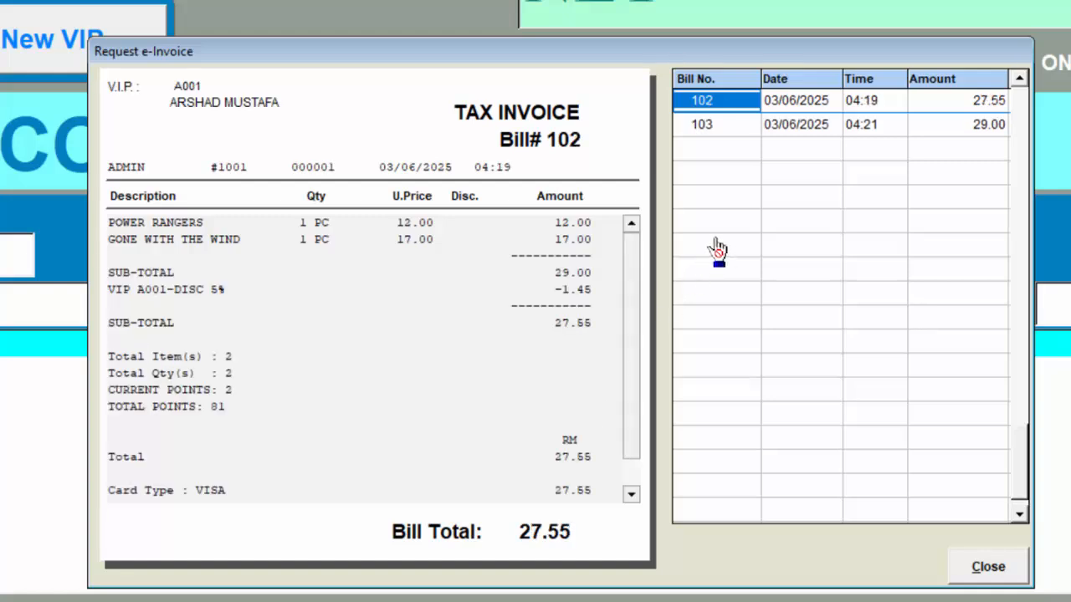
{"action": "key", "text": "Return"}
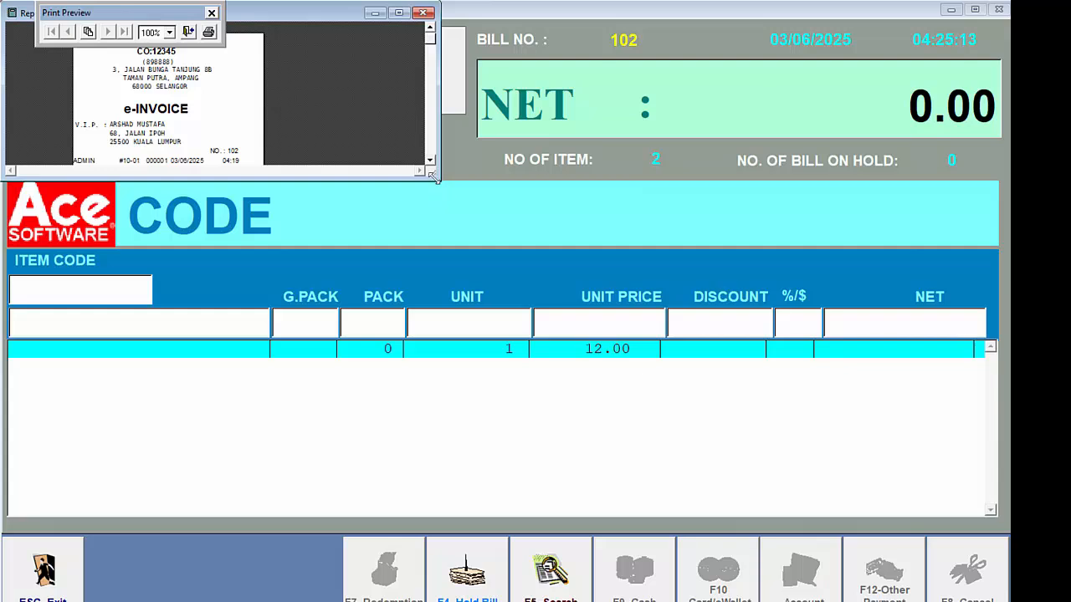
{"action": "left_click_drag", "start_coordinate": [434, 177], "coordinate": [274, 551]}
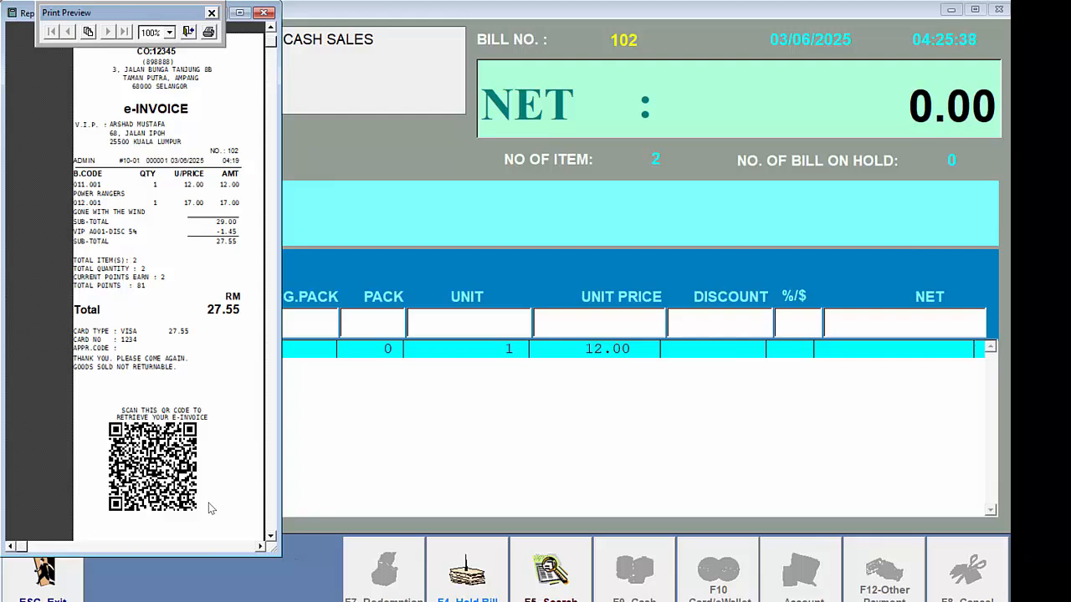
{"action": "left_click", "coordinate": [189, 31]}
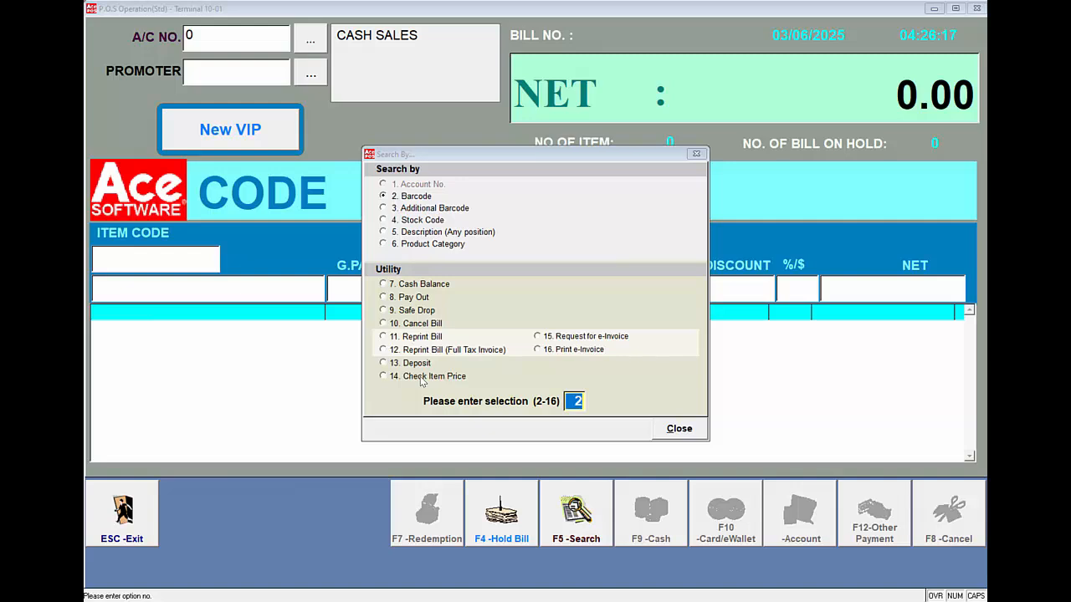
Step: Request an e-invoice for bill 103 and enlarge its 29.00 receipt preview
{"action": "left_click", "coordinate": [545, 337]}
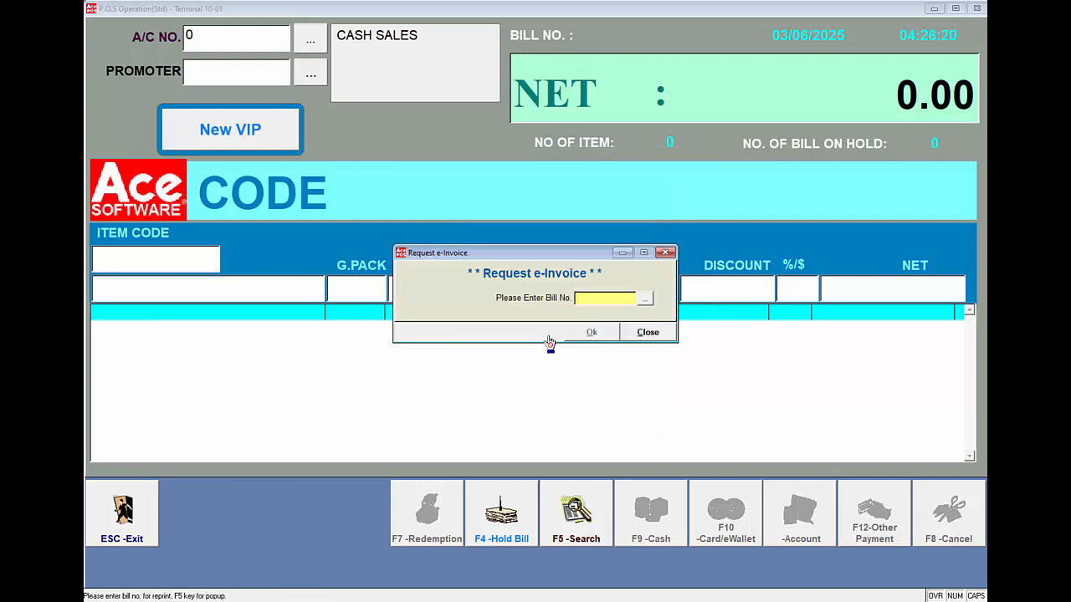
{"action": "key", "text": "F5"}
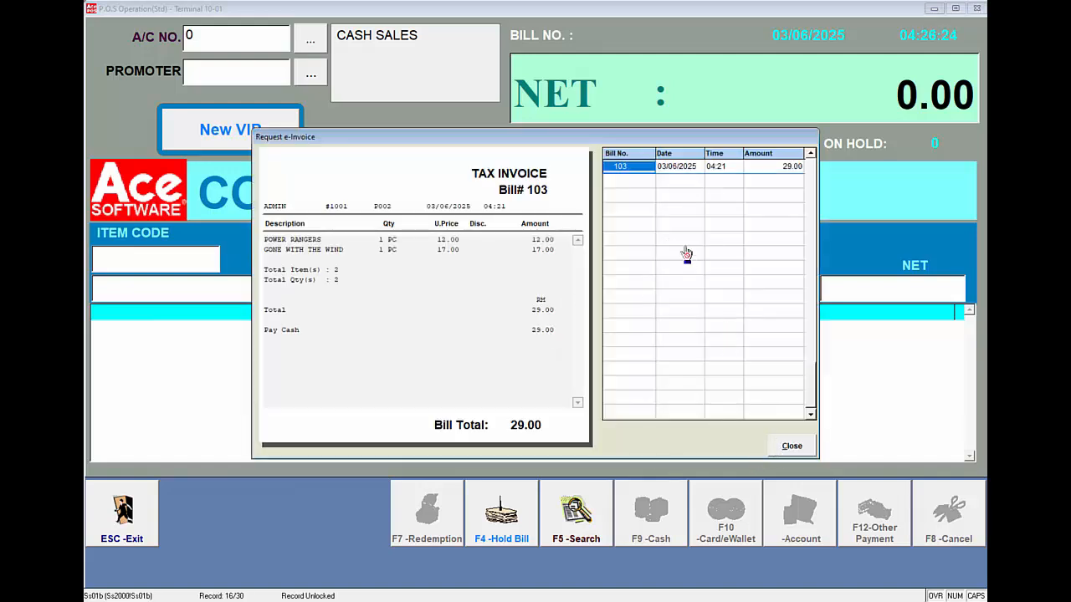
{"action": "left_click", "coordinate": [639, 167]}
{"action": "key", "text": "Return"}
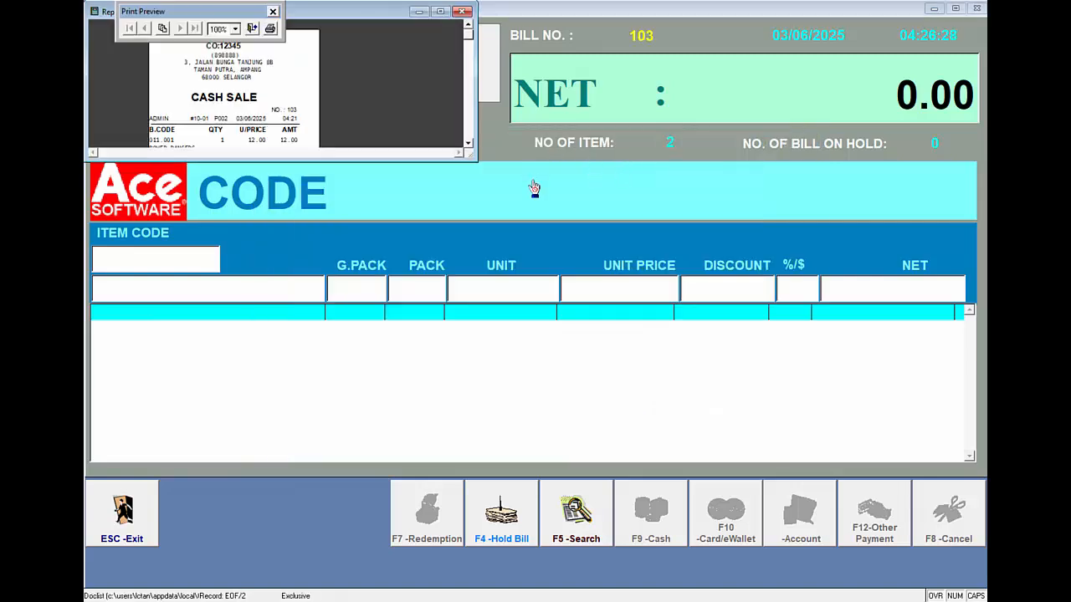
{"action": "left_click_drag", "start_coordinate": [473, 161], "coordinate": [337, 441]}
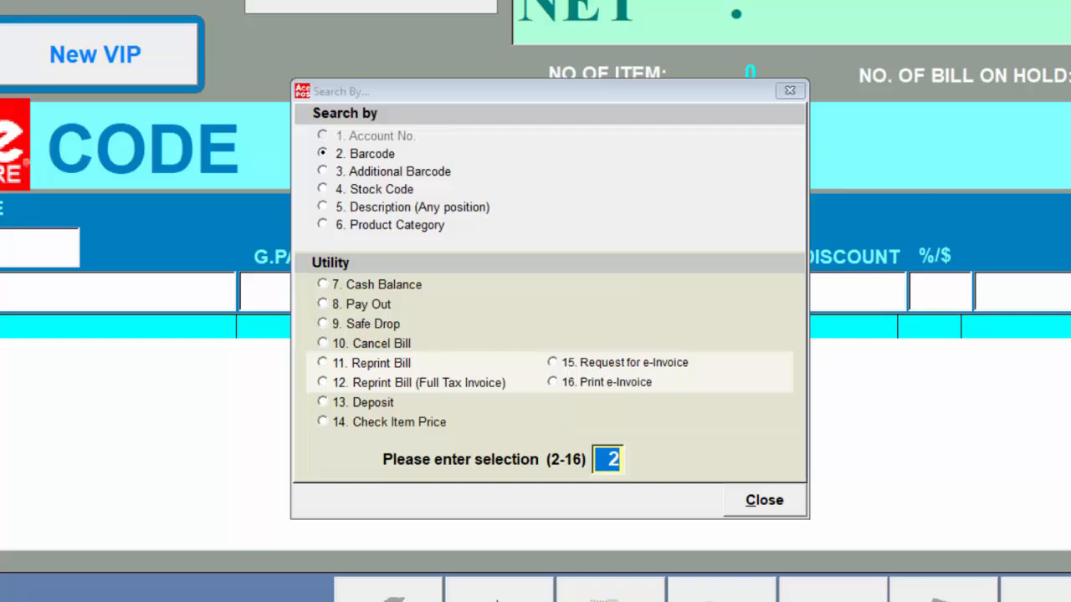
Step: Print bill 102's 27.55 e-invoice and enlarge its receipt preview
{"action": "left_click", "coordinate": [557, 383]}
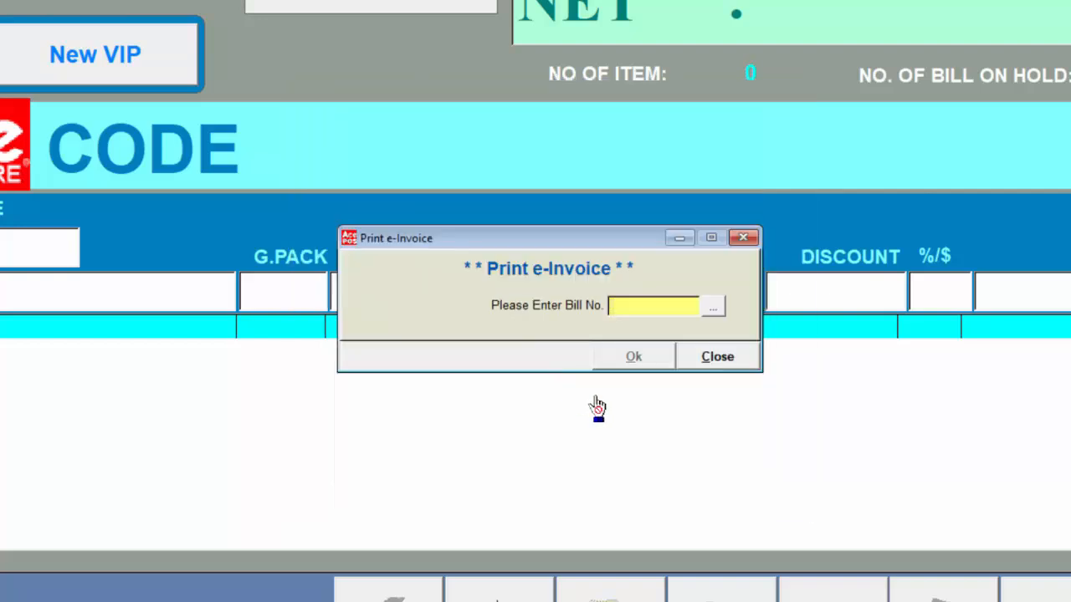
{"action": "left_click", "coordinate": [712, 307]}
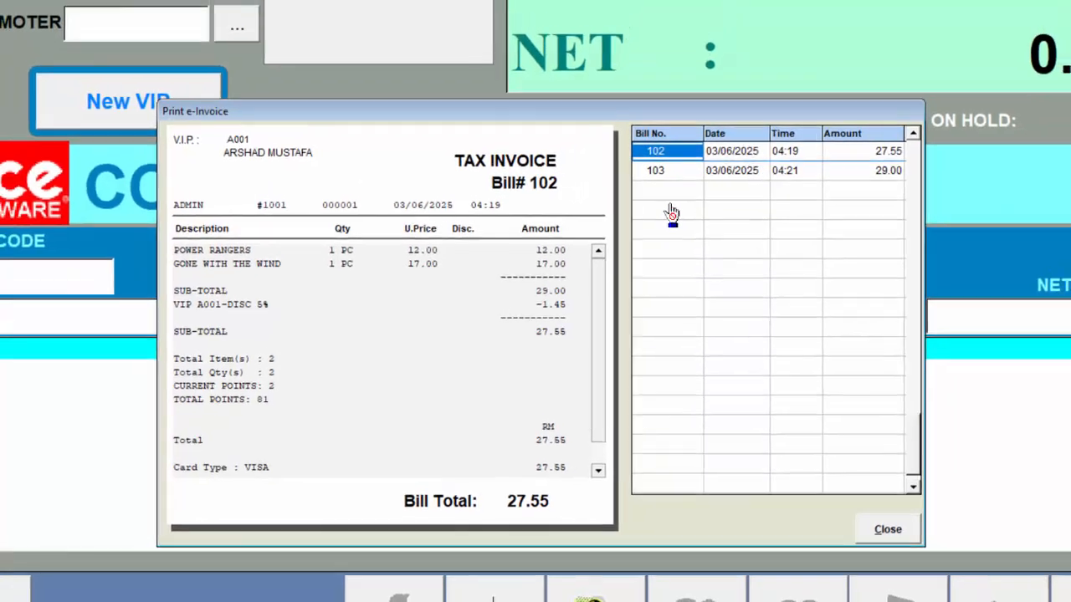
{"action": "key", "text": "Return"}
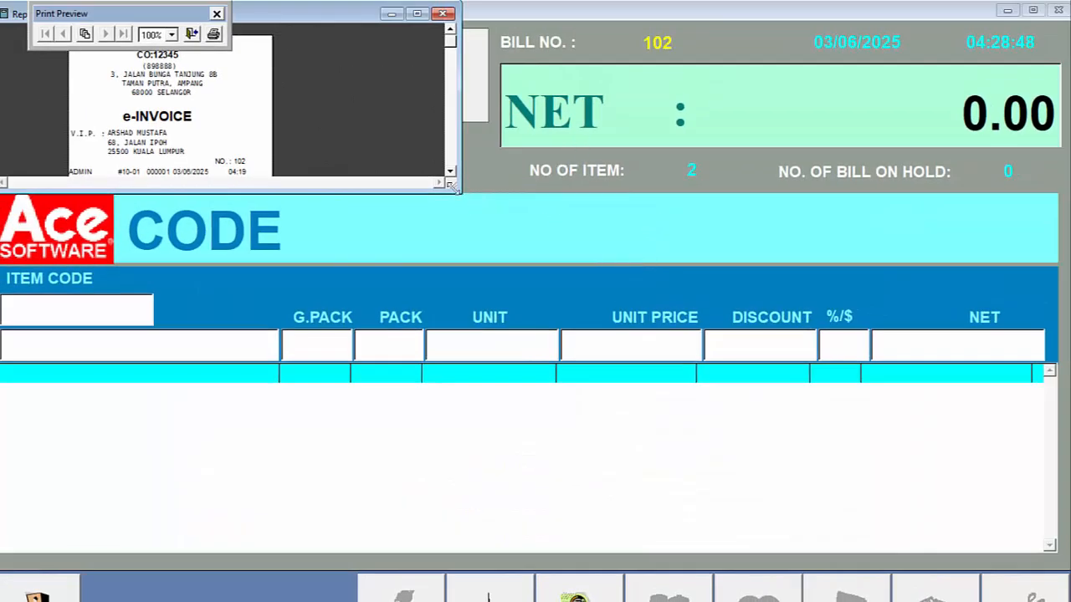
{"action": "left_click_drag", "start_coordinate": [456, 189], "coordinate": [289, 595]}
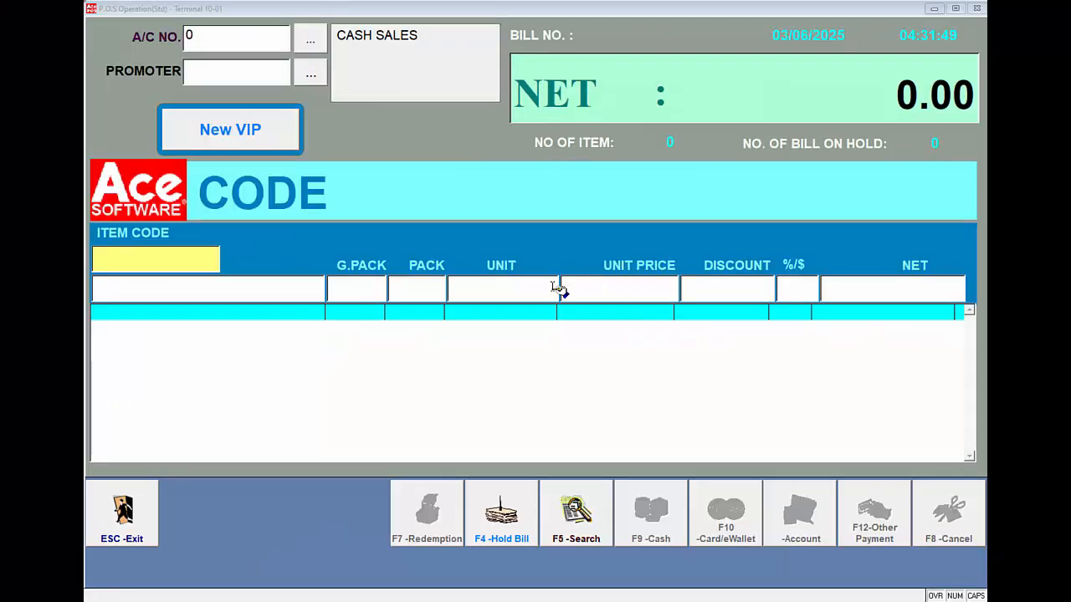
Step: Leave the sales screen with the authorise password and deactivate terminal 10-01, reviewing its de-activation report
{"action": "left_click", "coordinate": [206, 259]}
{"action": "key", "text": "Escape"}
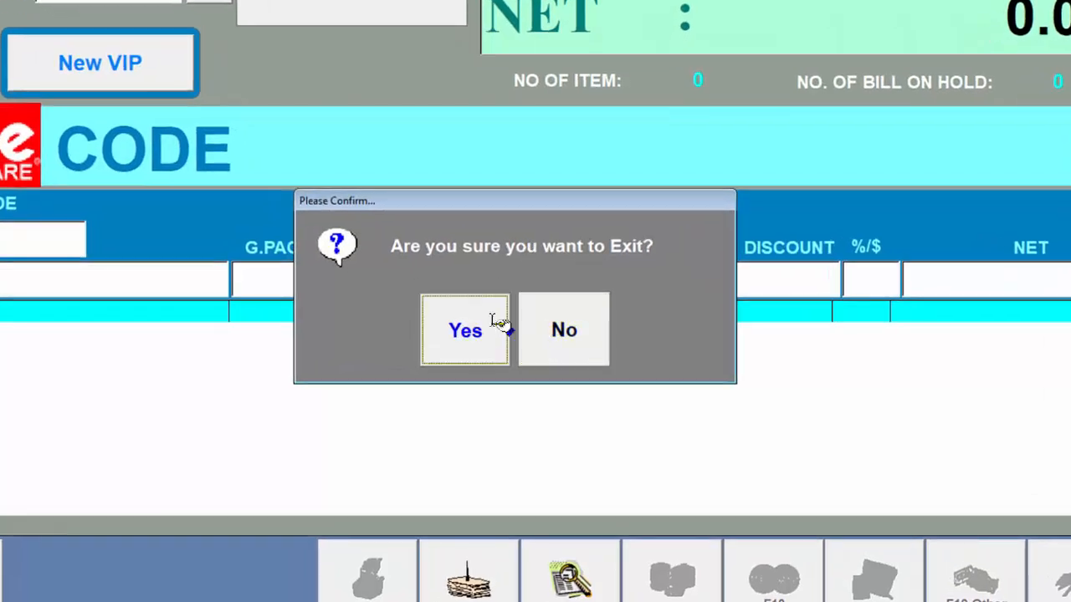
{"action": "left_click", "coordinate": [499, 323]}
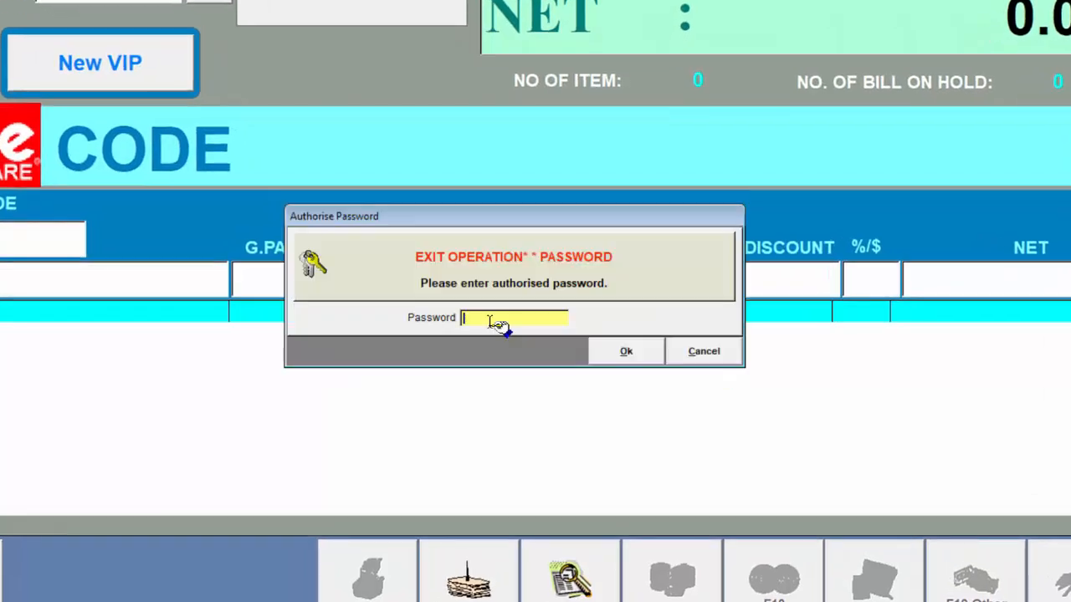
{"action": "type", "text": "***"}
{"action": "key", "text": "Return"}
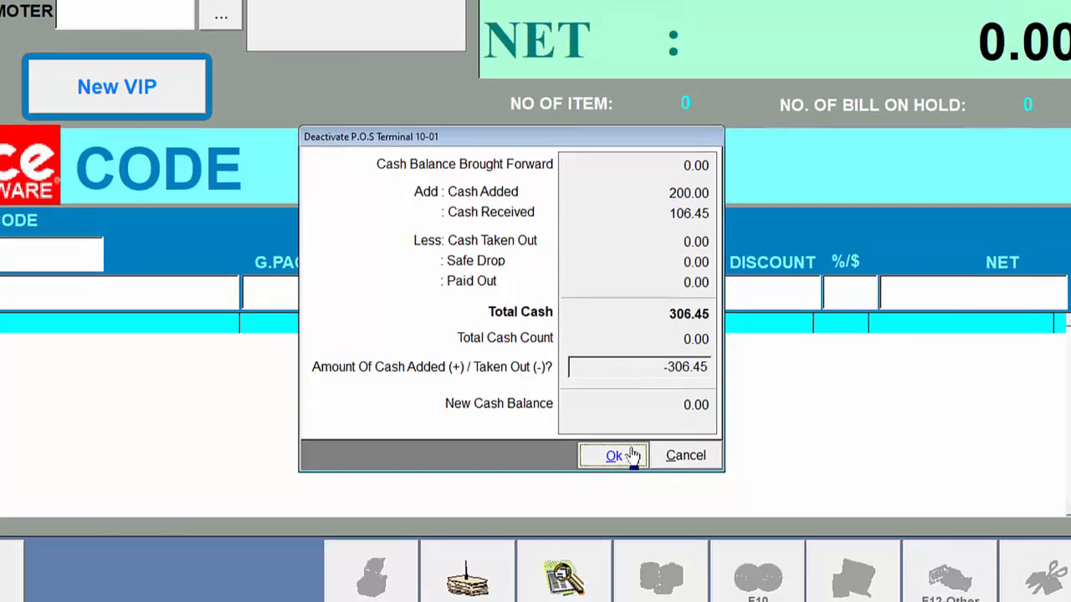
{"action": "left_click", "coordinate": [621, 450]}
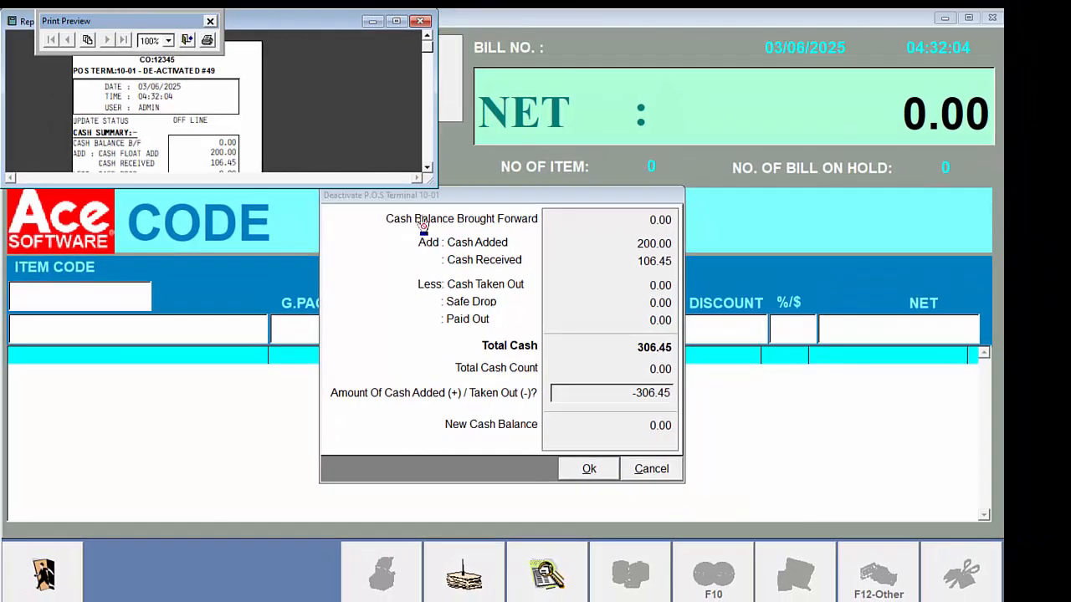
{"action": "left_click_drag", "start_coordinate": [436, 186], "coordinate": [300, 601]}
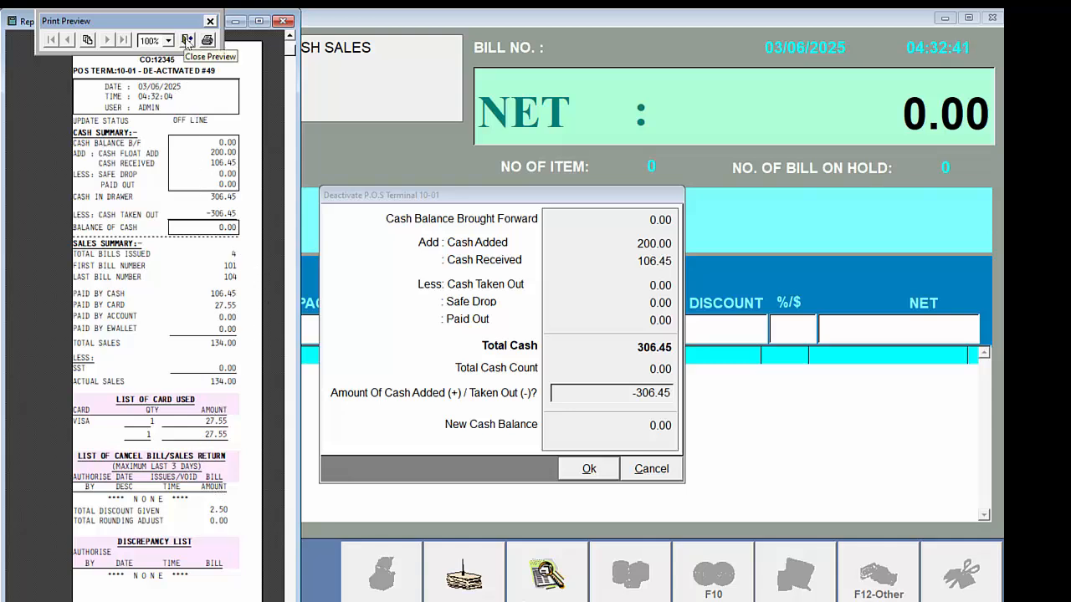
{"action": "left_click", "coordinate": [188, 39]}
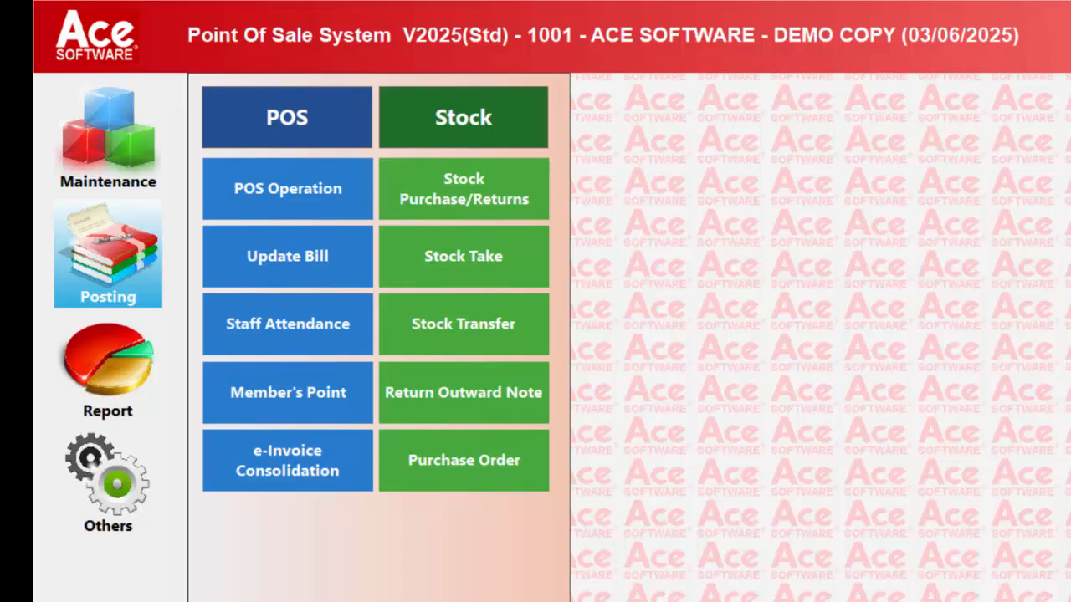
{"action": "left_click", "coordinate": [313, 333]}
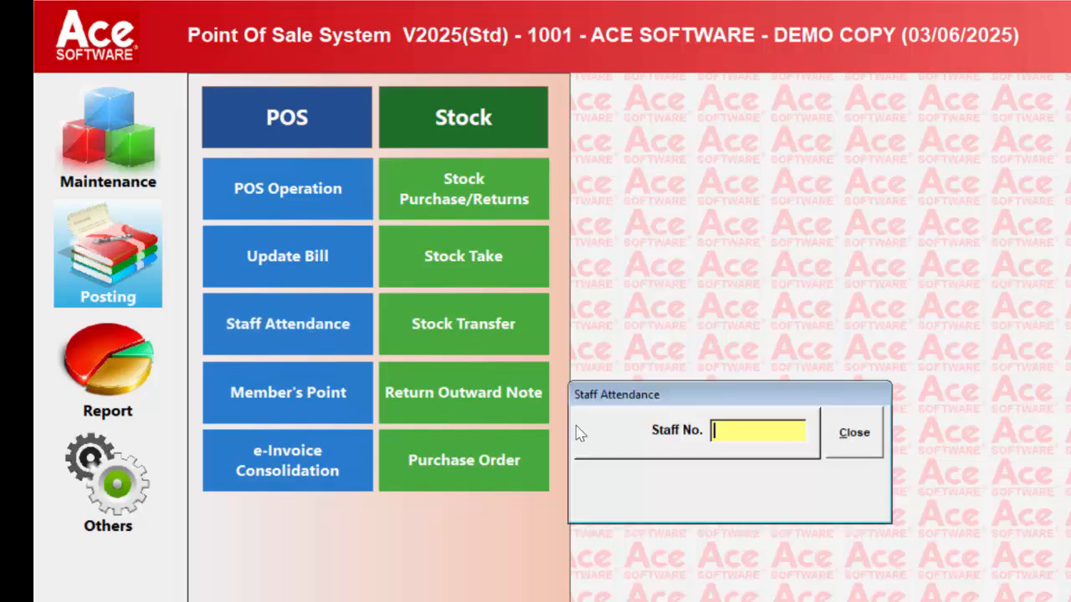
{"action": "left_click", "coordinate": [855, 444]}
{"action": "left_click", "coordinate": [335, 403]}
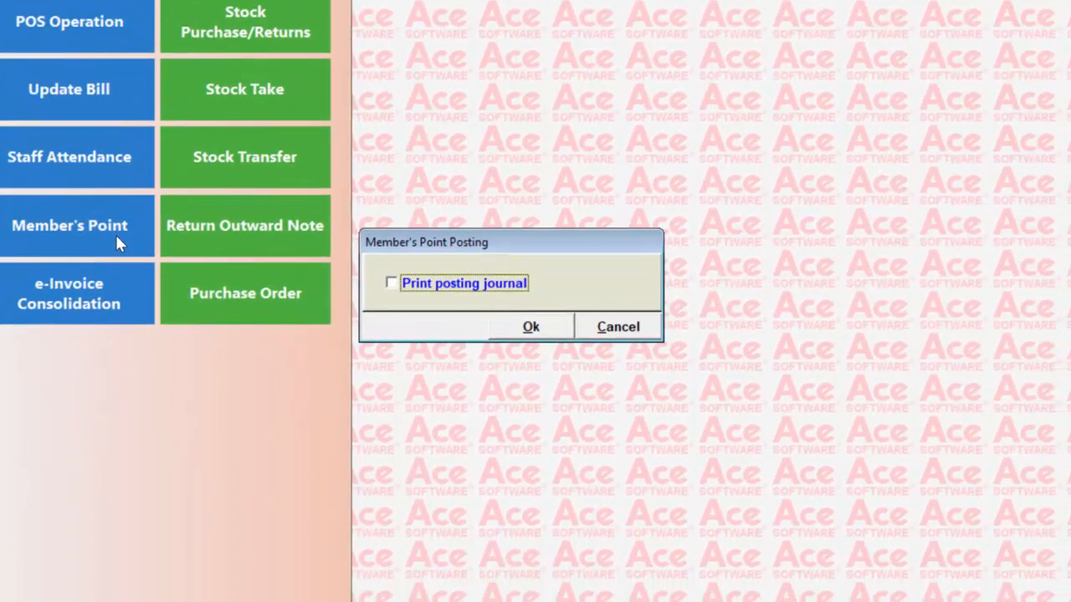
{"action": "left_click", "coordinate": [534, 330]}
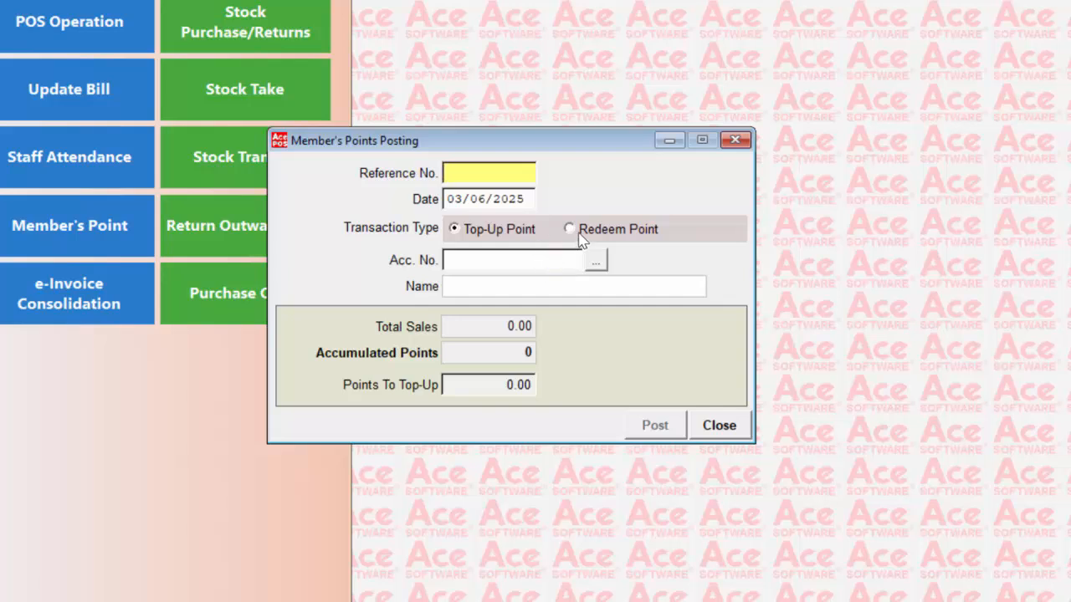
{"action": "left_click", "coordinate": [719, 422]}
{"action": "left_click", "coordinate": [590, 353]}
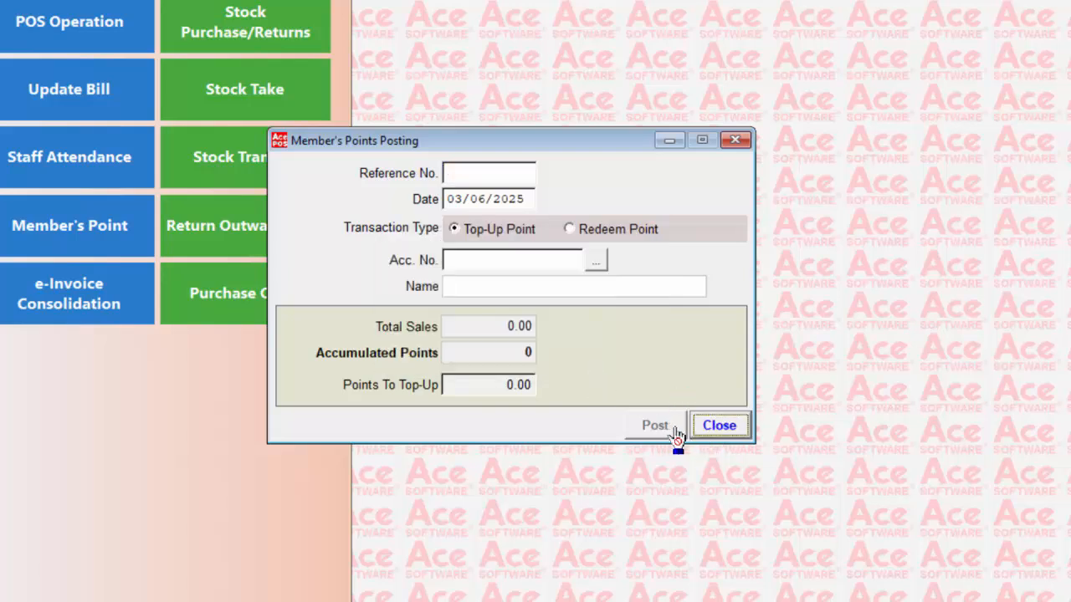
{"action": "left_click", "coordinate": [735, 429]}
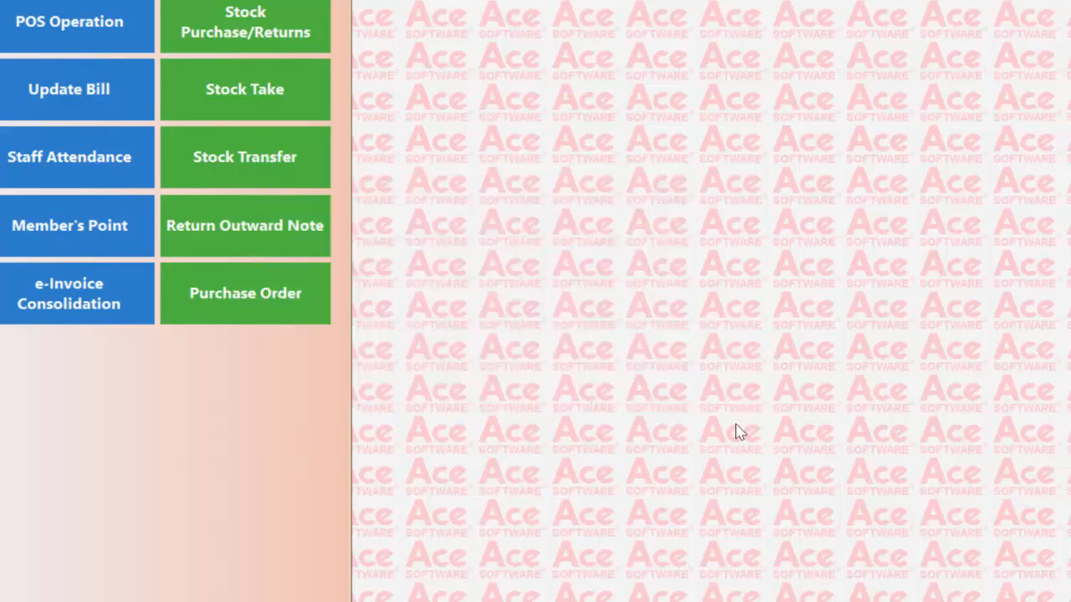
{"action": "left_click", "coordinate": [104, 303]}
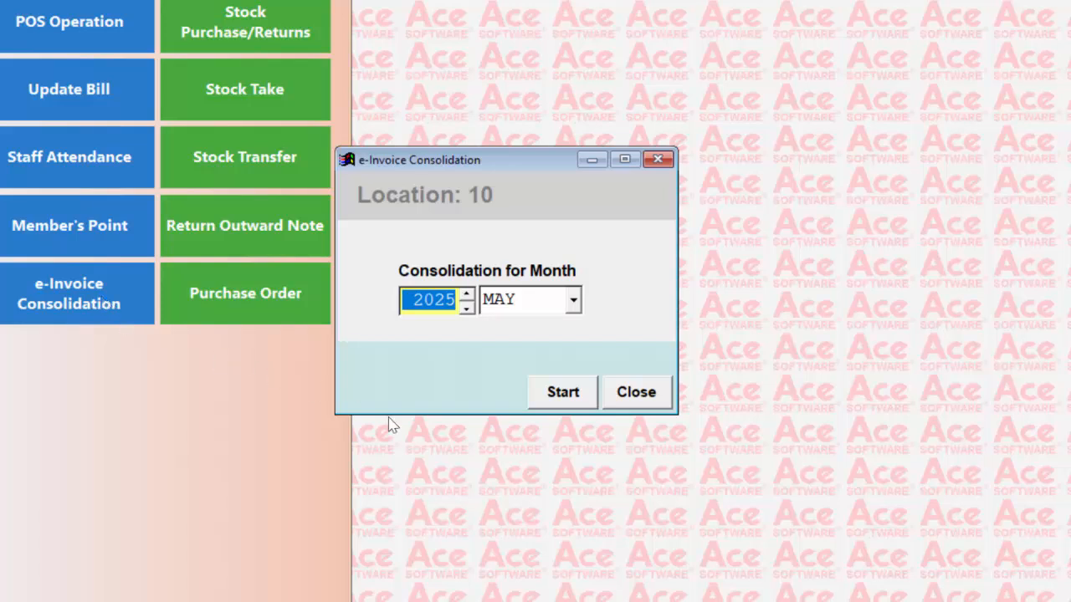
{"action": "left_click", "coordinate": [638, 399]}
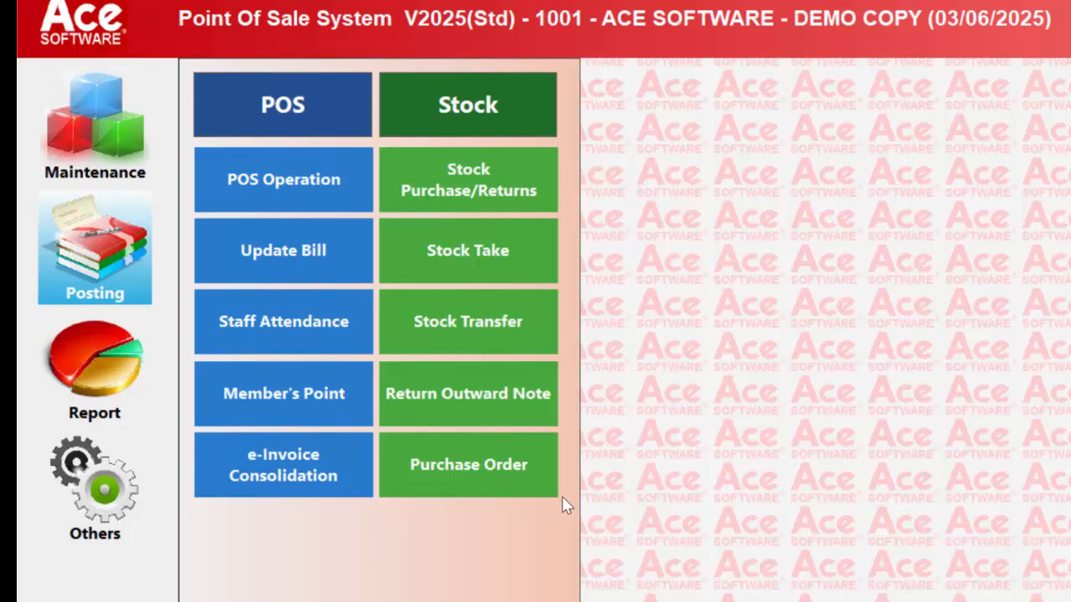
Step: Start a stock purchase receipt with the cost price password, choosing to print the posting journal
{"action": "left_click", "coordinate": [471, 171]}
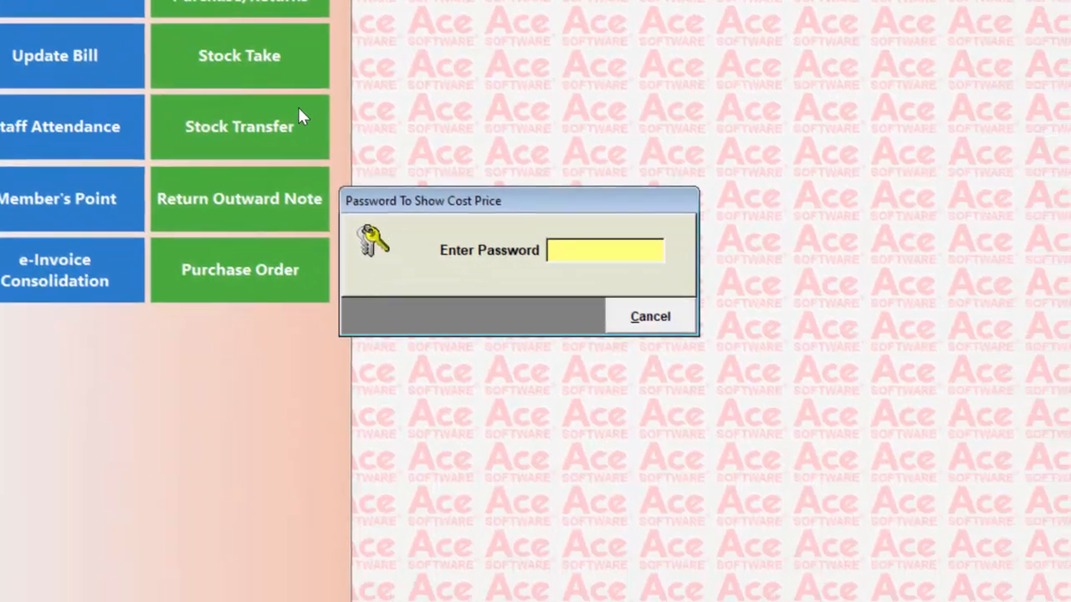
{"action": "type", "text": "***"}
{"action": "key", "text": "Return"}
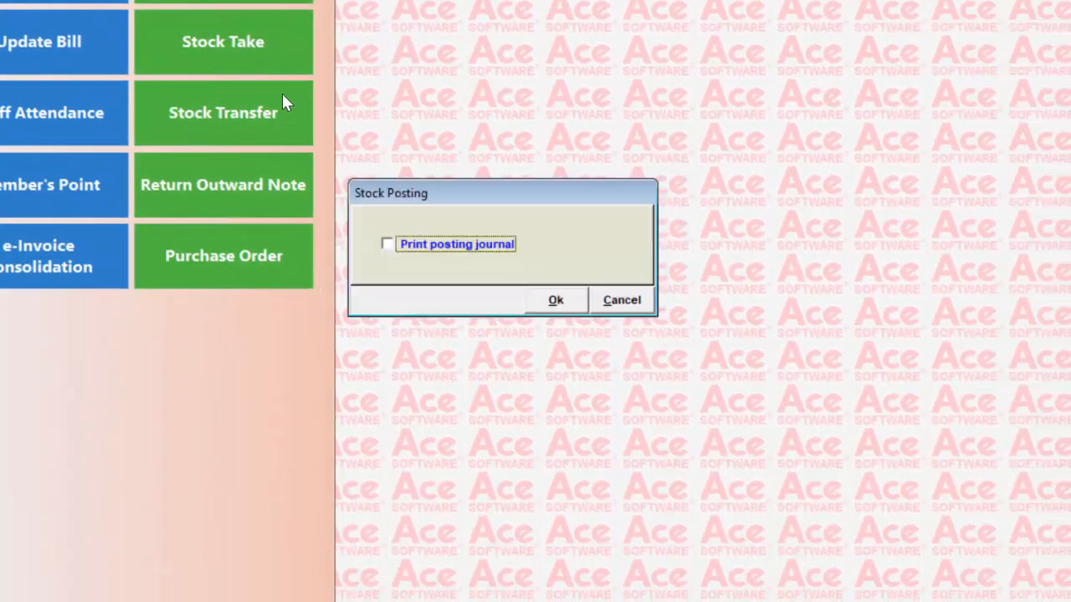
{"action": "key", "text": "space"}
{"action": "left_click", "coordinate": [554, 300]}
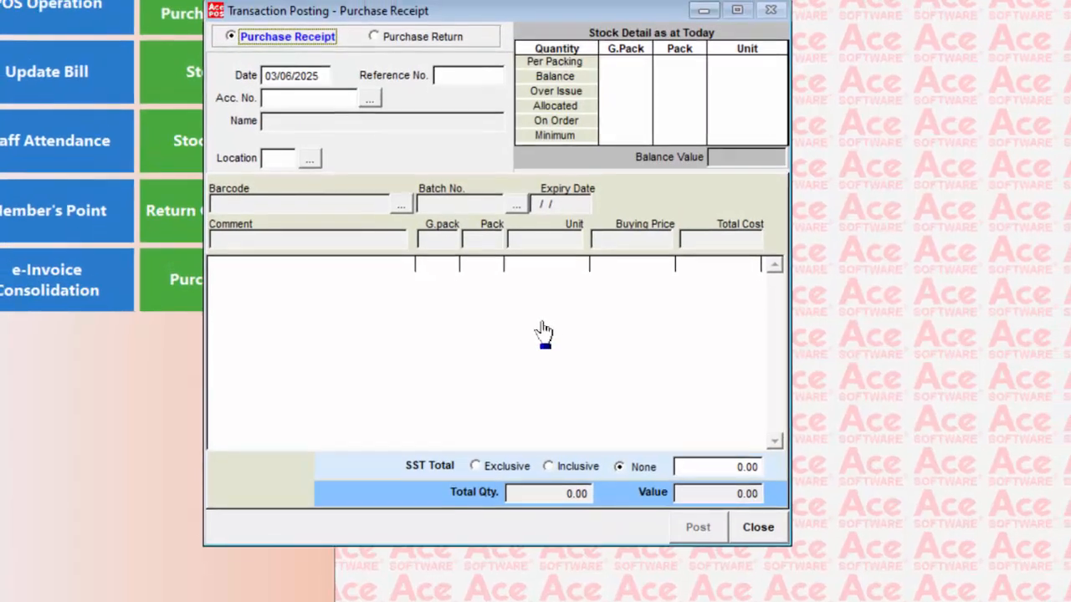
Step: Fill in the receipt date, supplier S001 and location 01
{"action": "key", "text": "Tab"}
{"action": "key", "text": "Tab"}
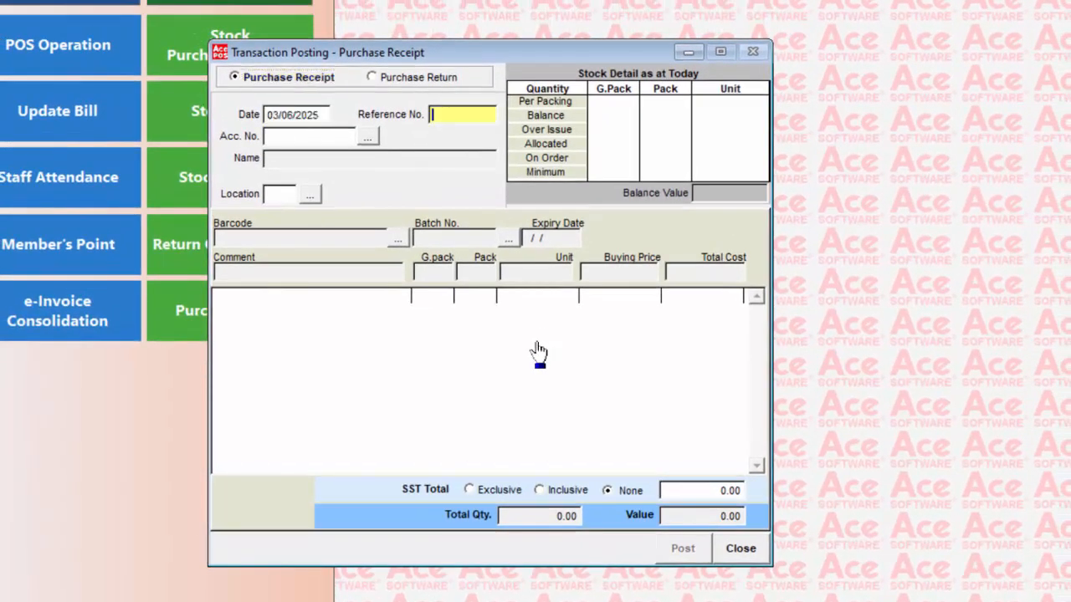
{"action": "type", "text": "12121"}
{"action": "key", "text": "Tab"}
{"action": "key", "text": "Tab"}
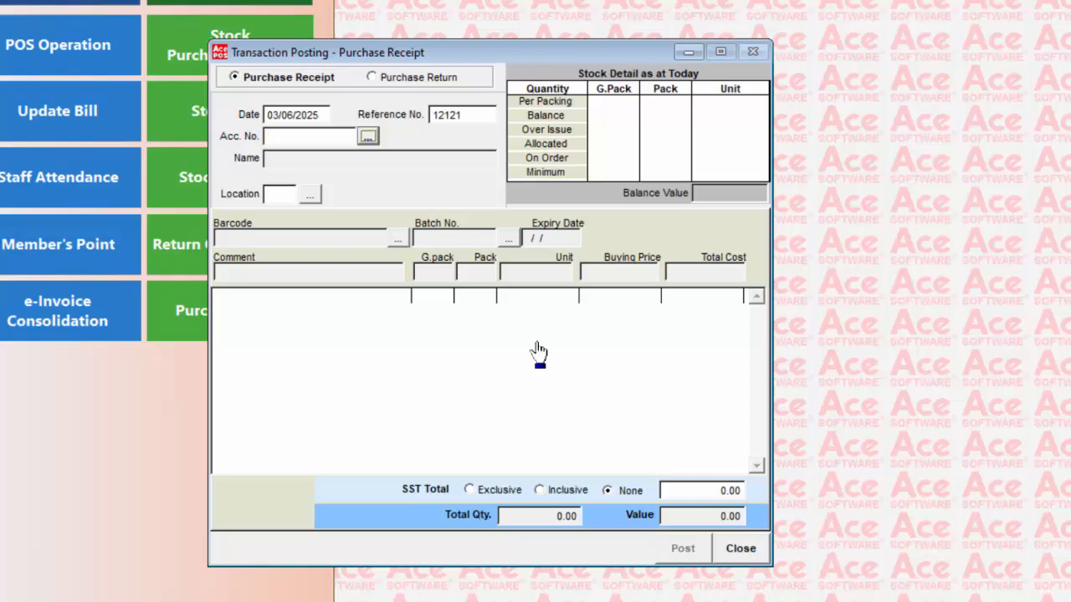
{"action": "key", "text": "Return"}
{"action": "key", "text": "Return"}
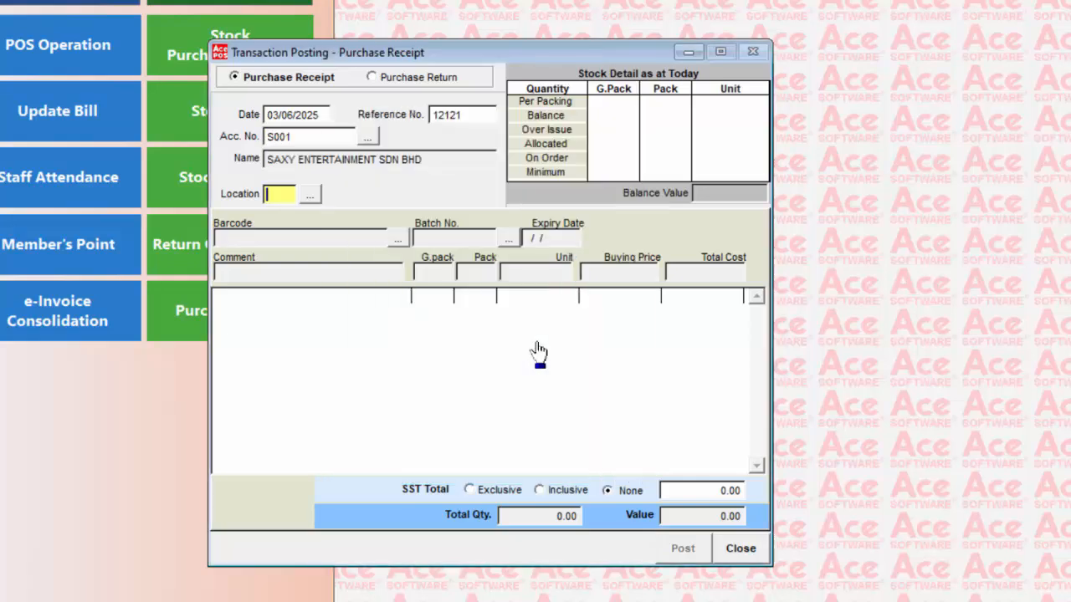
{"action": "type", "text": "01"}
{"action": "key", "text": "Tab"}
{"action": "key", "text": "Tab"}
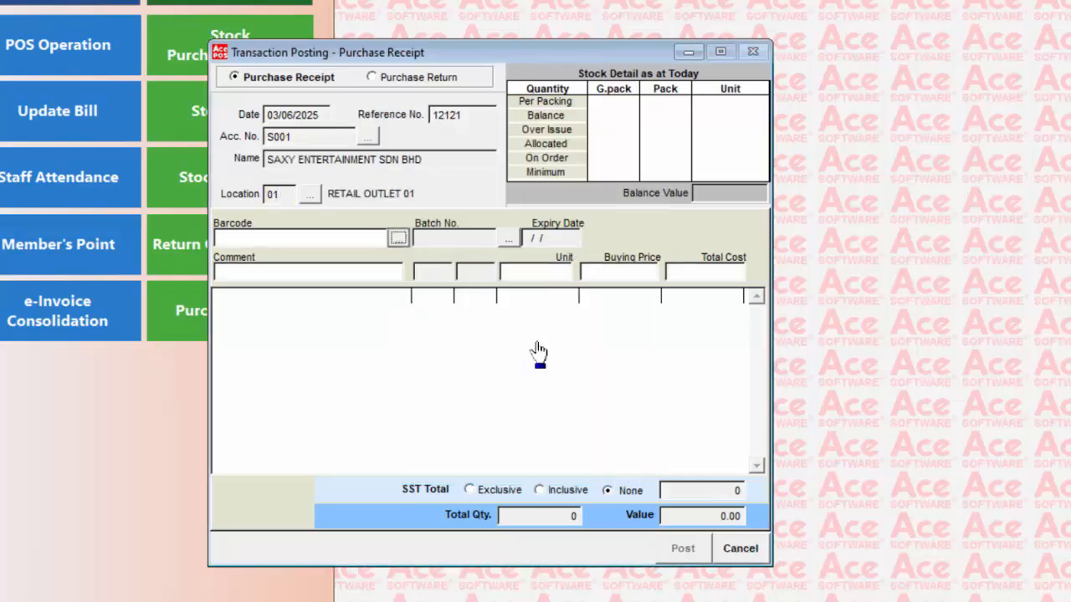
Step: Add item 011.001 with quantity 100 at buying price 5.00
{"action": "key", "text": "Return"}
{"action": "key", "text": "Return"}
{"action": "key", "text": "Return"}
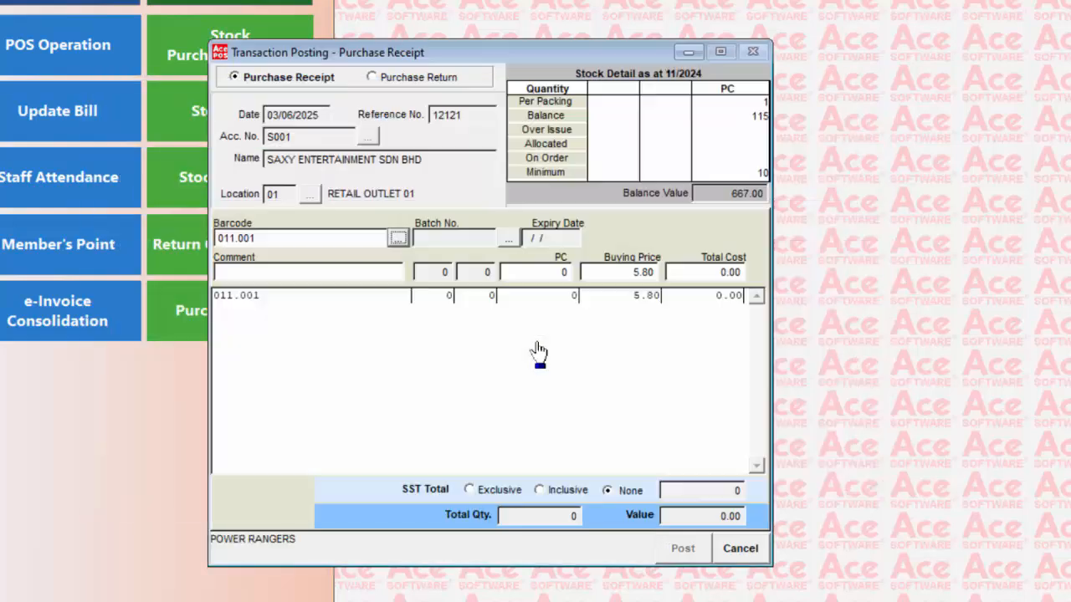
{"action": "key", "text": "Tab"}
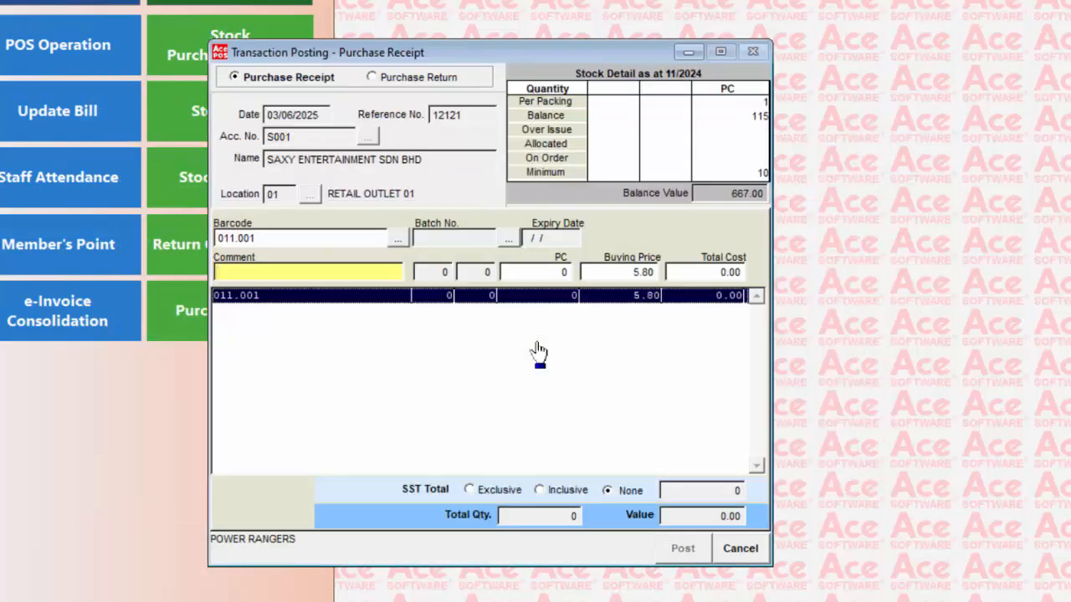
{"action": "key", "text": "Tab"}
{"action": "type", "text": "100"}
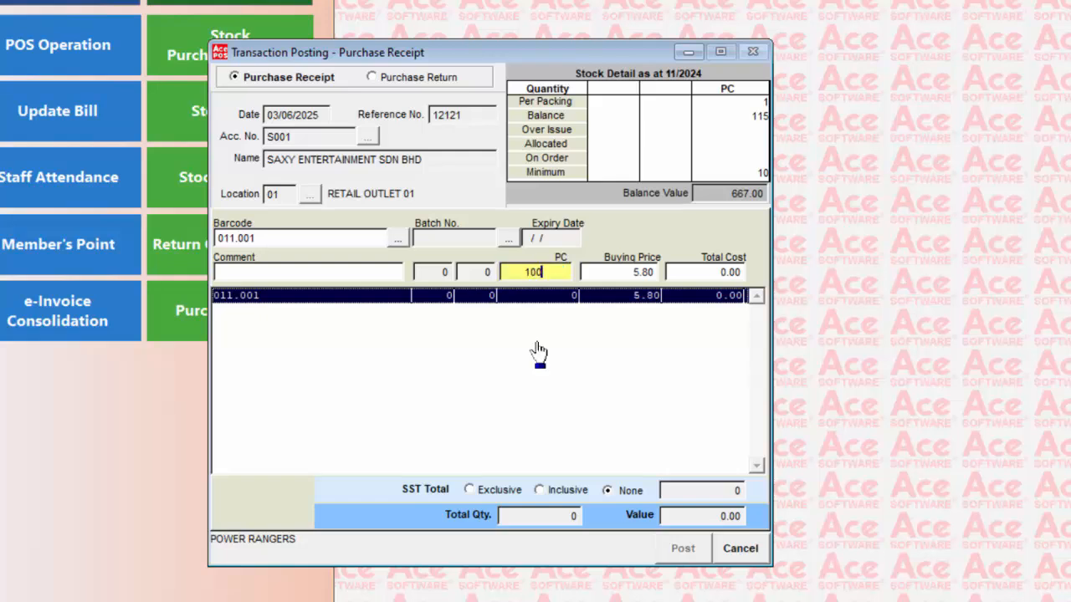
{"action": "key", "text": "Tab"}
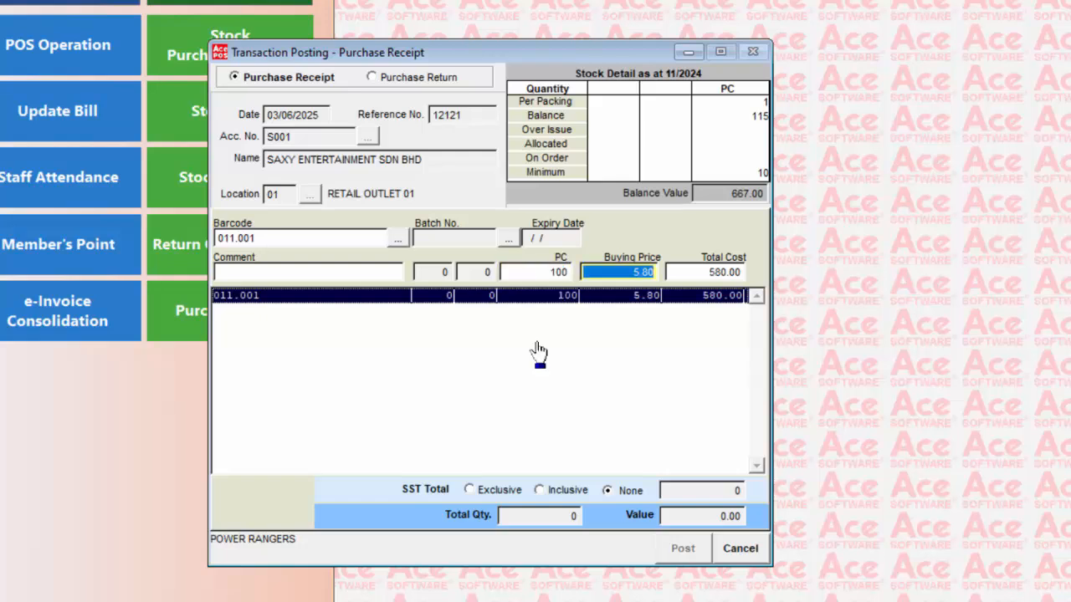
{"action": "type", "text": "5"}
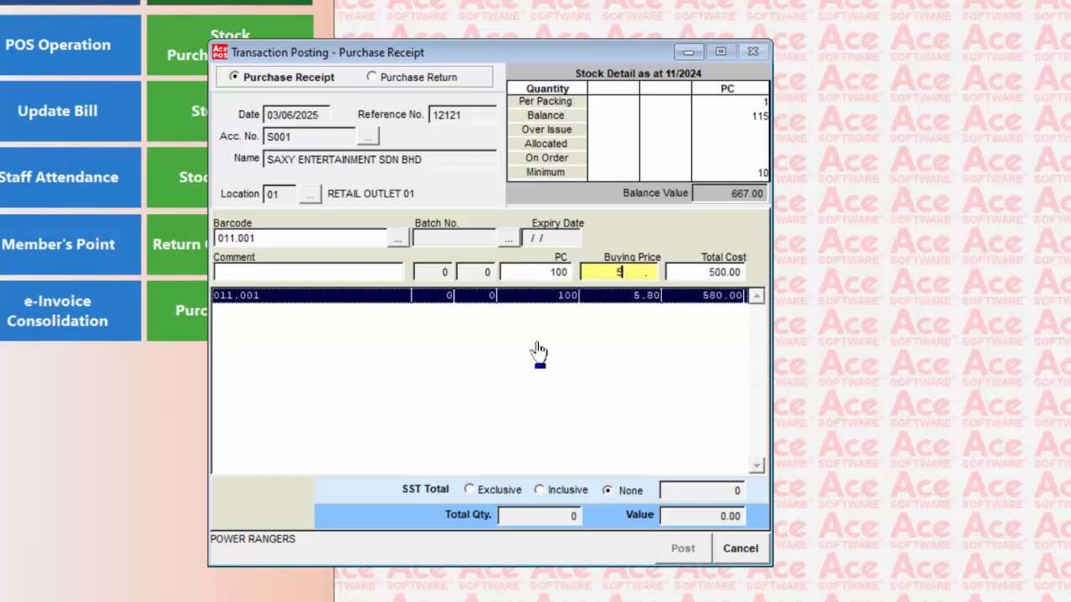
{"action": "key", "text": "Tab"}
{"action": "key", "text": "Tab"}
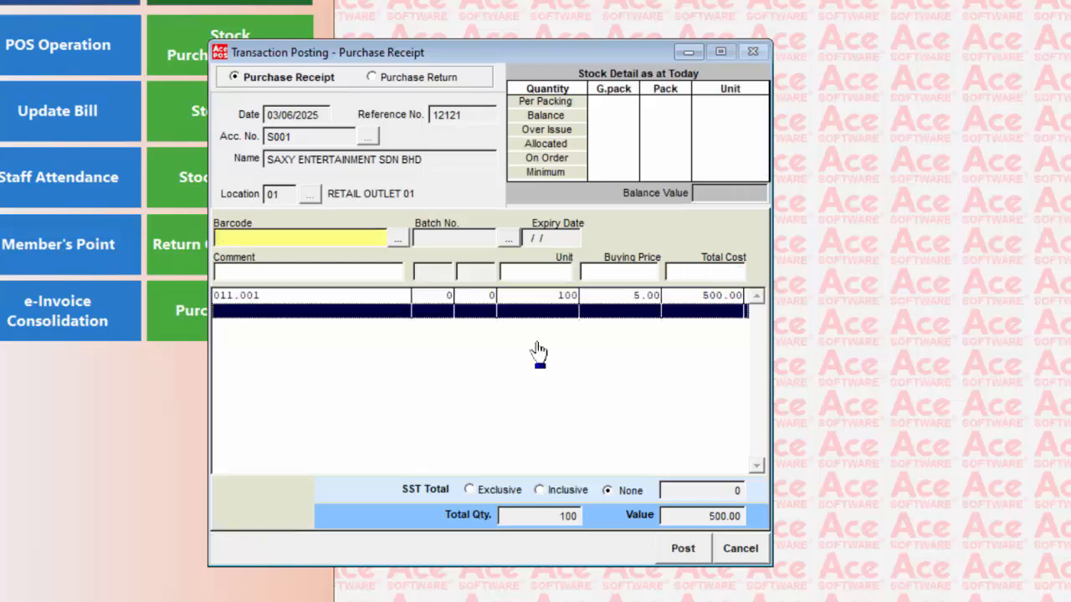
Step: Add 011.003 SPACE INVADERS 2 at 50 units for 6.00, then post and close the receipt
{"action": "key", "text": "Return"}
{"action": "key", "text": "Return"}
{"action": "key", "text": "Return"}
{"action": "key", "text": "Down"}
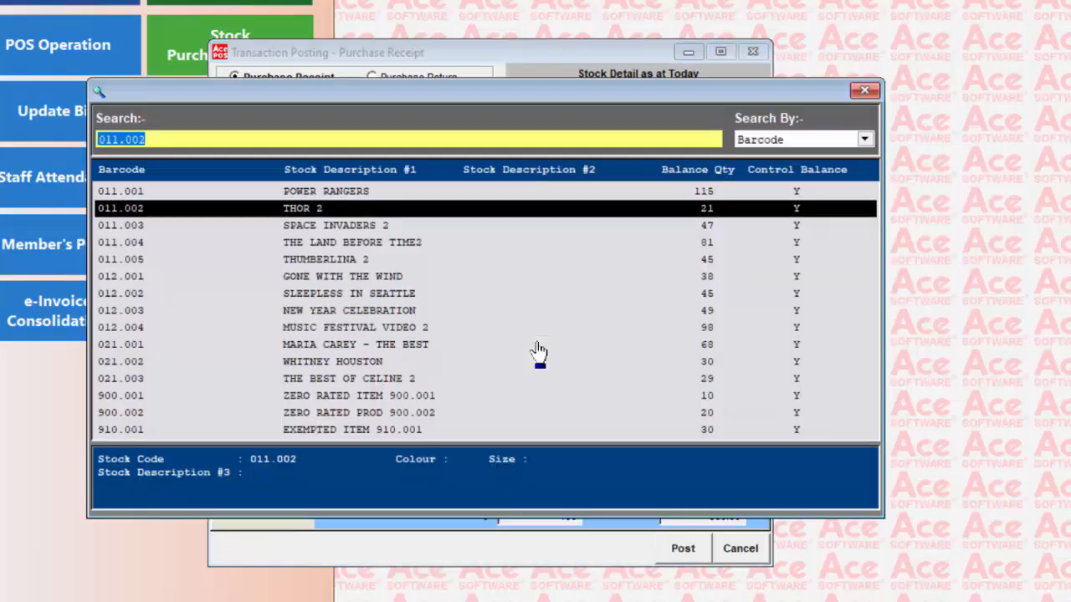
{"action": "key", "text": "Down"}
{"action": "key", "text": "Return"}
{"action": "key", "text": "Tab"}
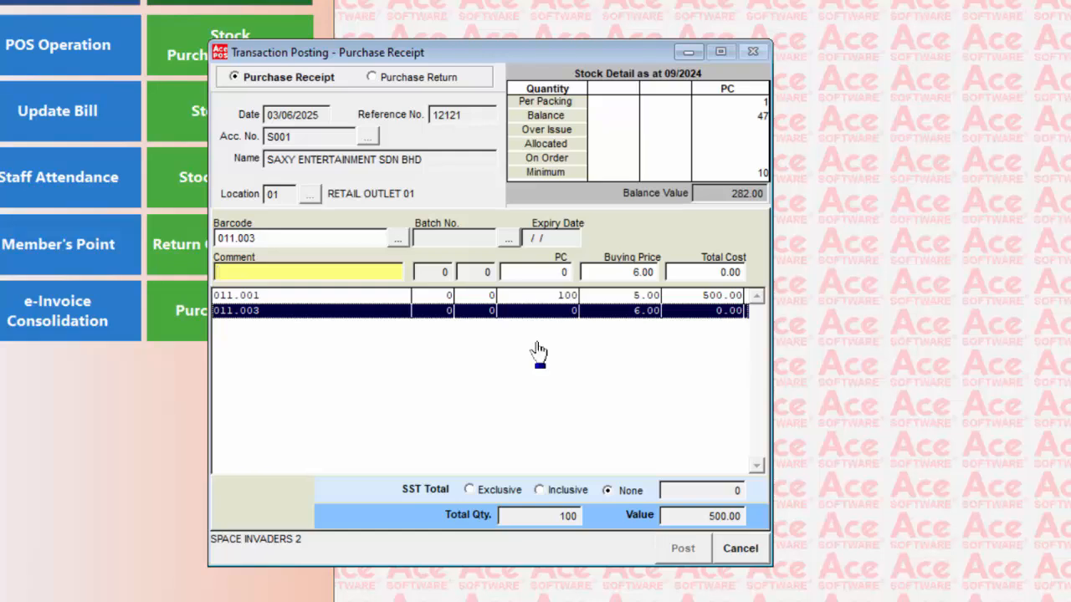
{"action": "key", "text": "Tab"}
{"action": "type", "text": "50"}
{"action": "key", "text": "Tab"}
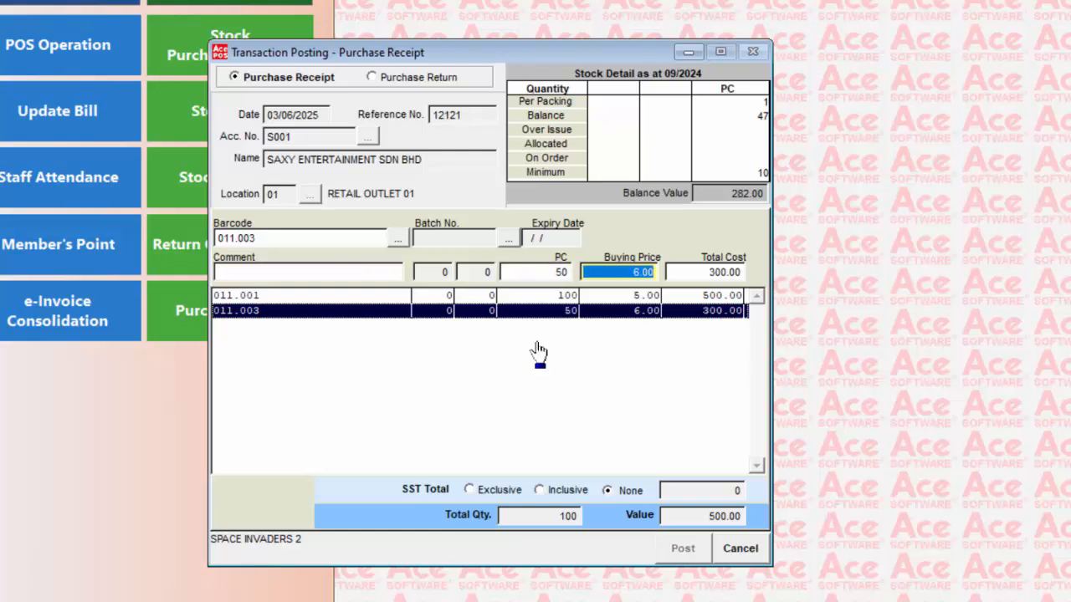
{"action": "key", "text": "Tab"}
{"action": "key", "text": "Tab"}
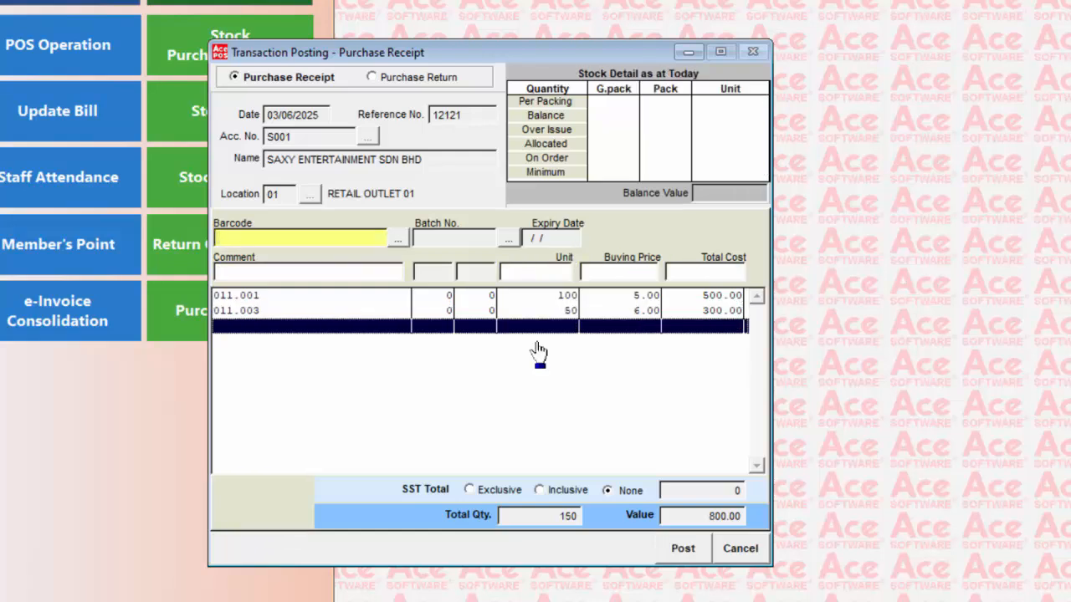
{"action": "left_click", "coordinate": [674, 556]}
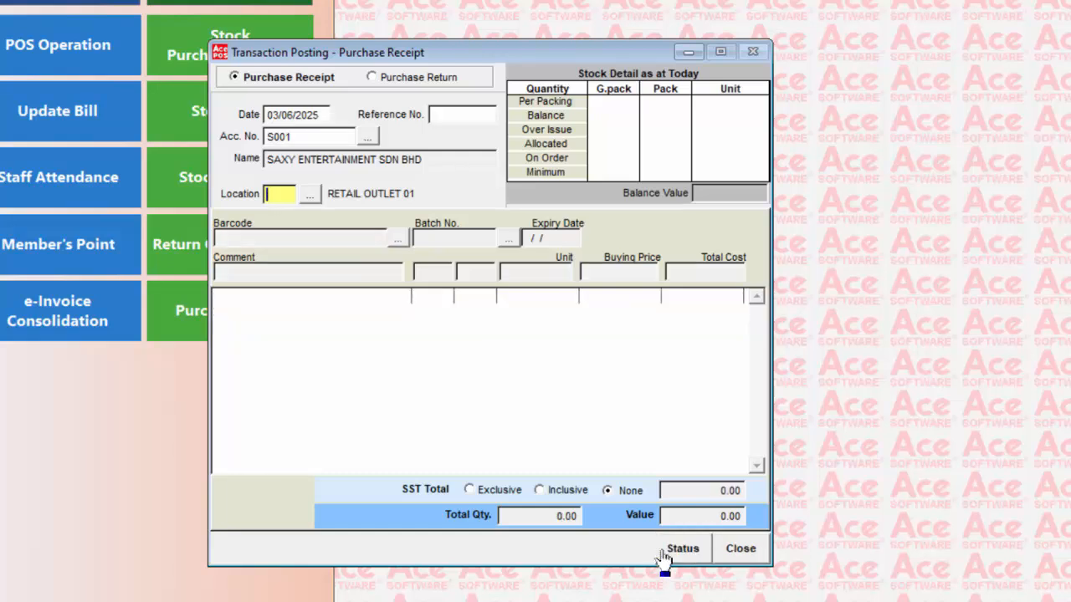
{"action": "left_click", "coordinate": [736, 550]}
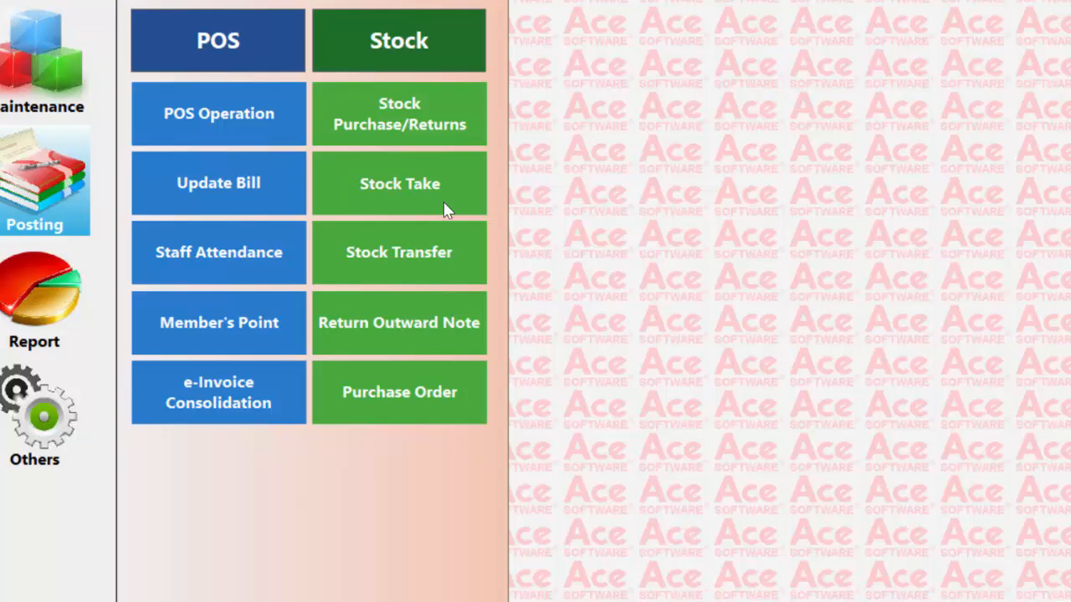
{"action": "left_click", "coordinate": [513, 280]}
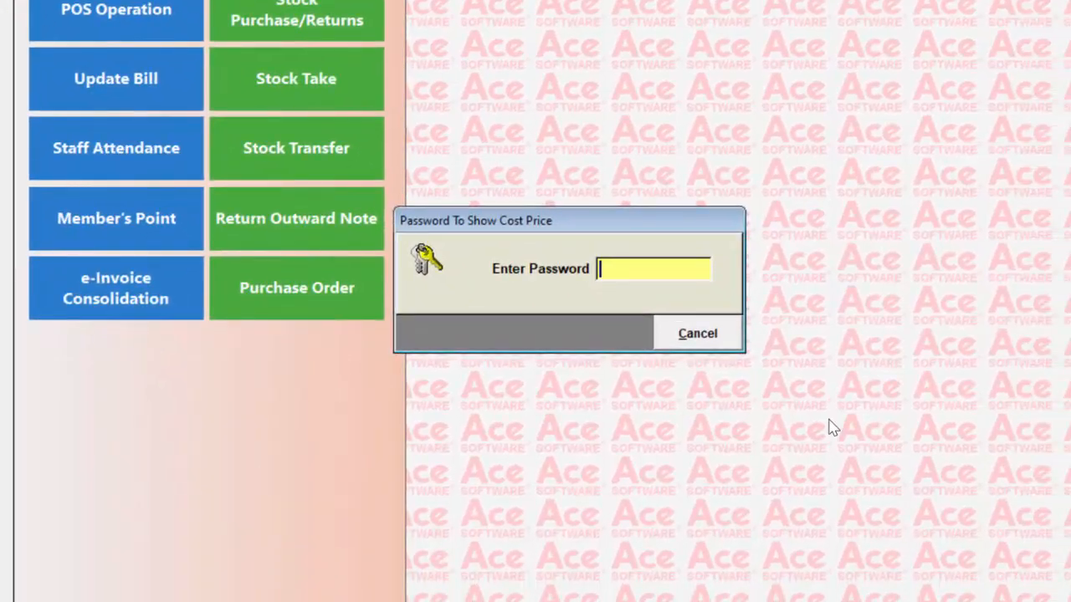
{"action": "type", "text": "***"}
{"action": "key", "text": "Return"}
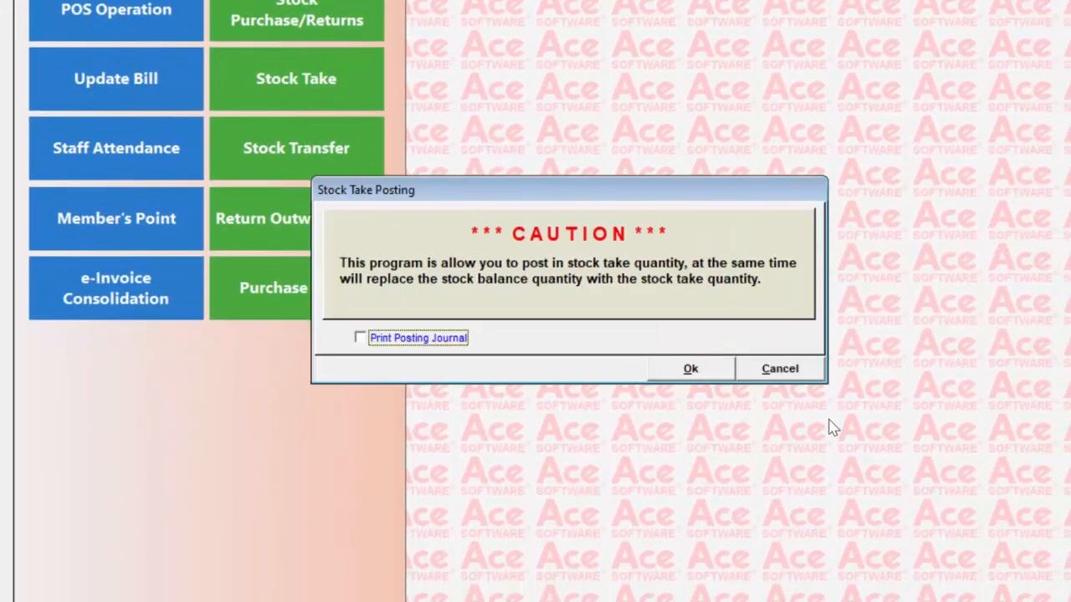
{"action": "key", "text": "space"}
{"action": "key", "text": "Return"}
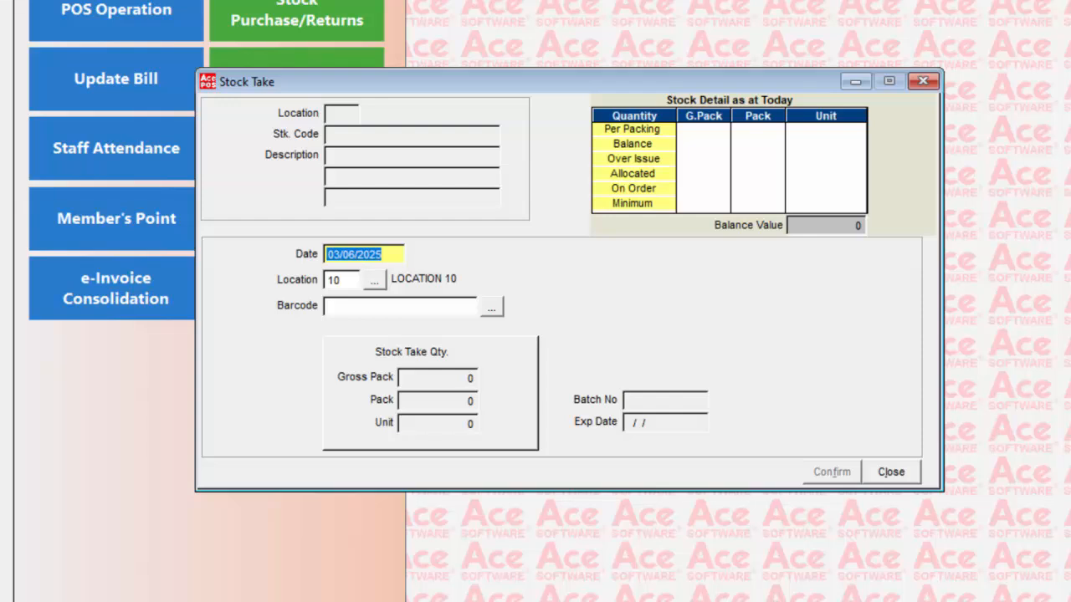
{"action": "left_click", "coordinate": [911, 476]}
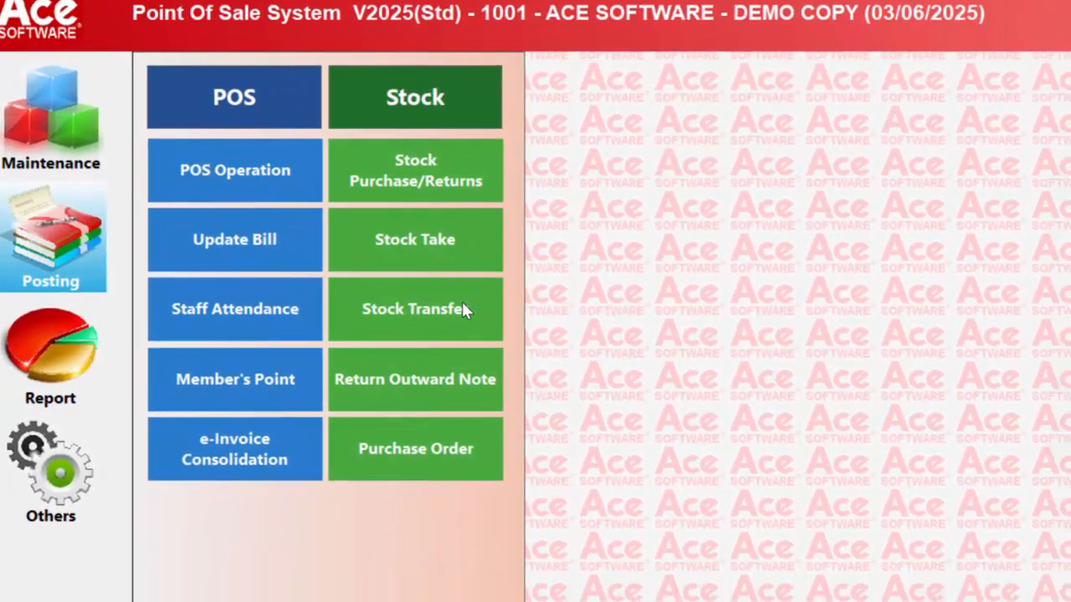
Step: Start a stock transfer with the cost price password, choosing to print a transfer form
{"action": "left_click", "coordinate": [490, 331]}
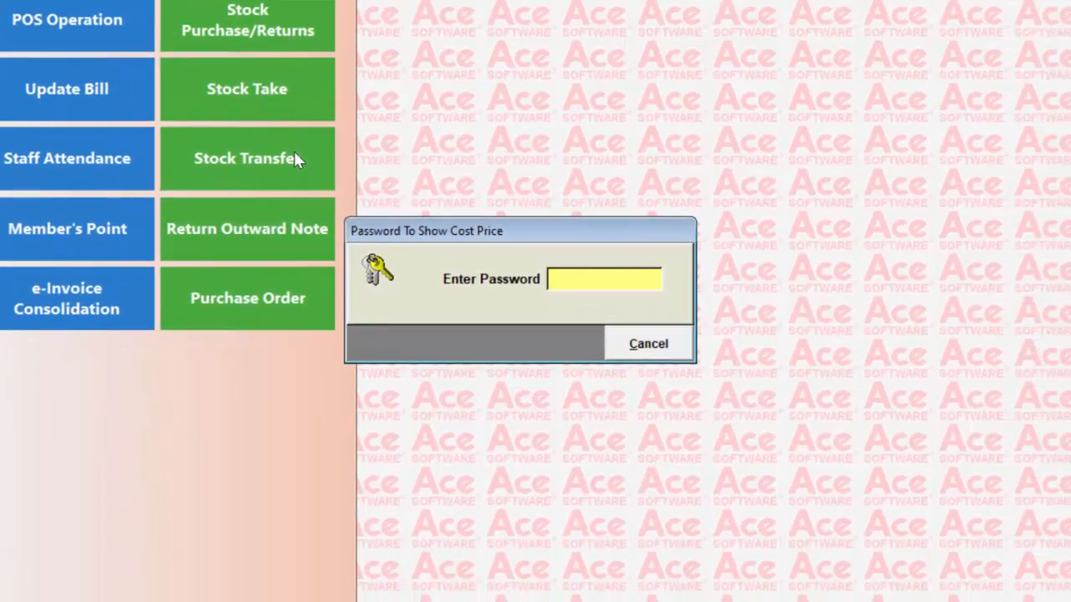
{"action": "type", "text": "***"}
{"action": "key", "text": "Return"}
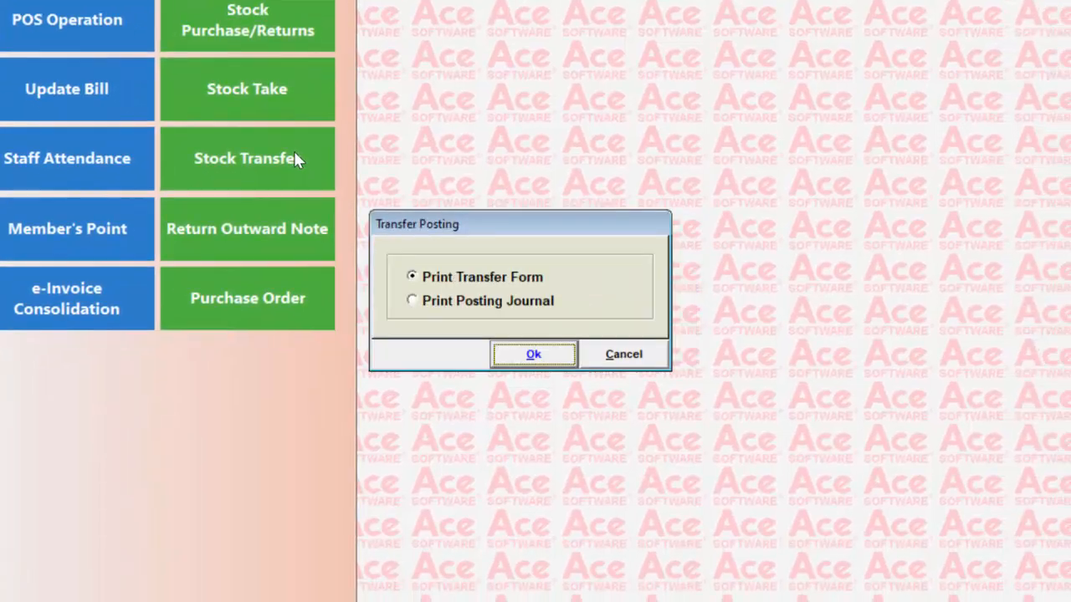
{"action": "left_click", "coordinate": [533, 356]}
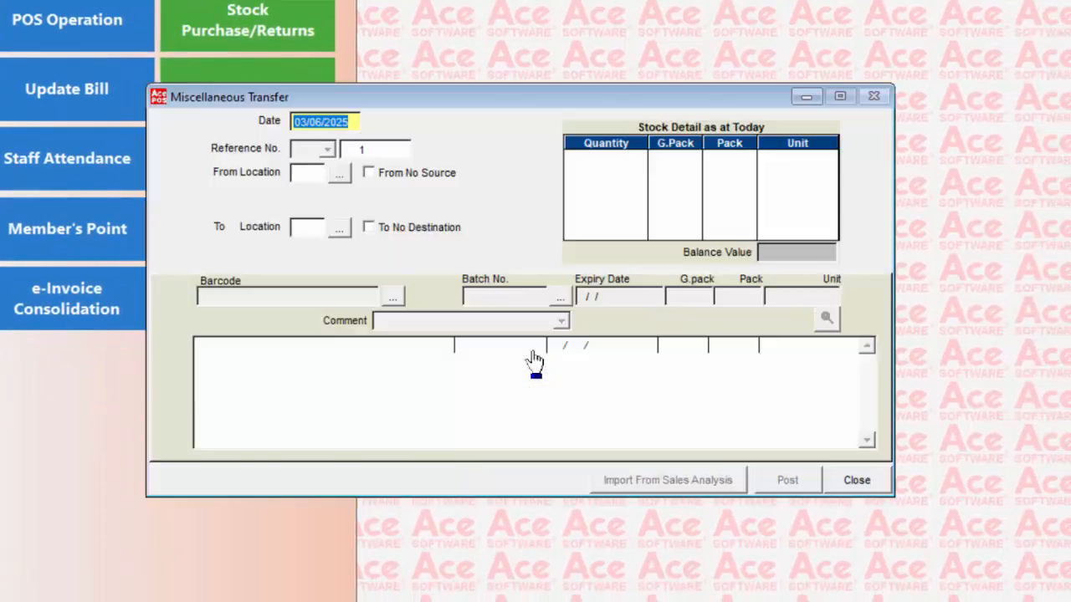
Step: Set the transfer from RETAIL OUTLET 01 to LOCATION 10
{"action": "left_click", "coordinate": [339, 178]}
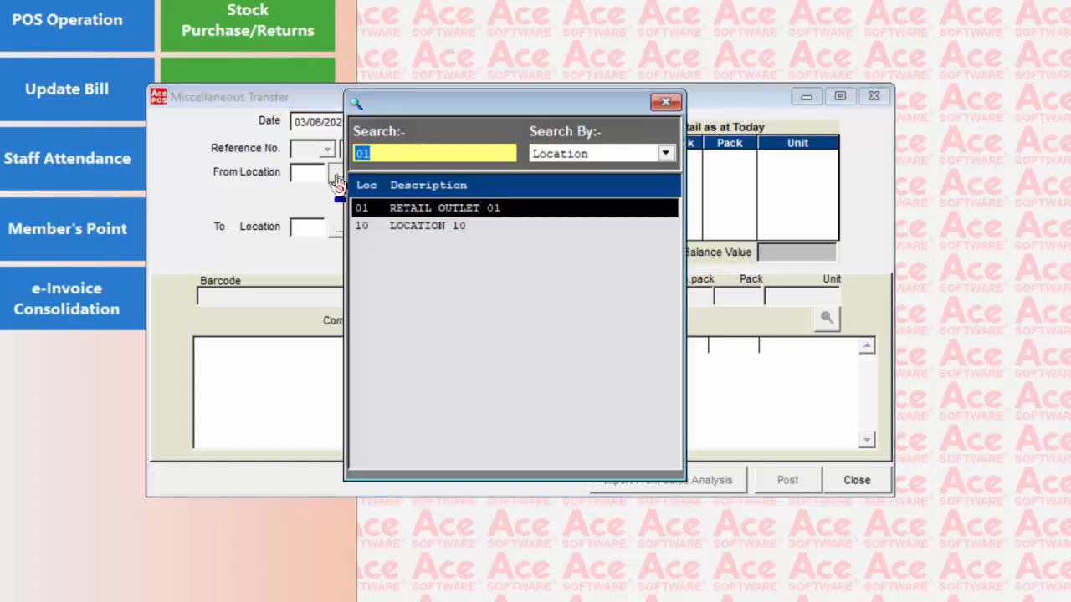
{"action": "key", "text": "Return"}
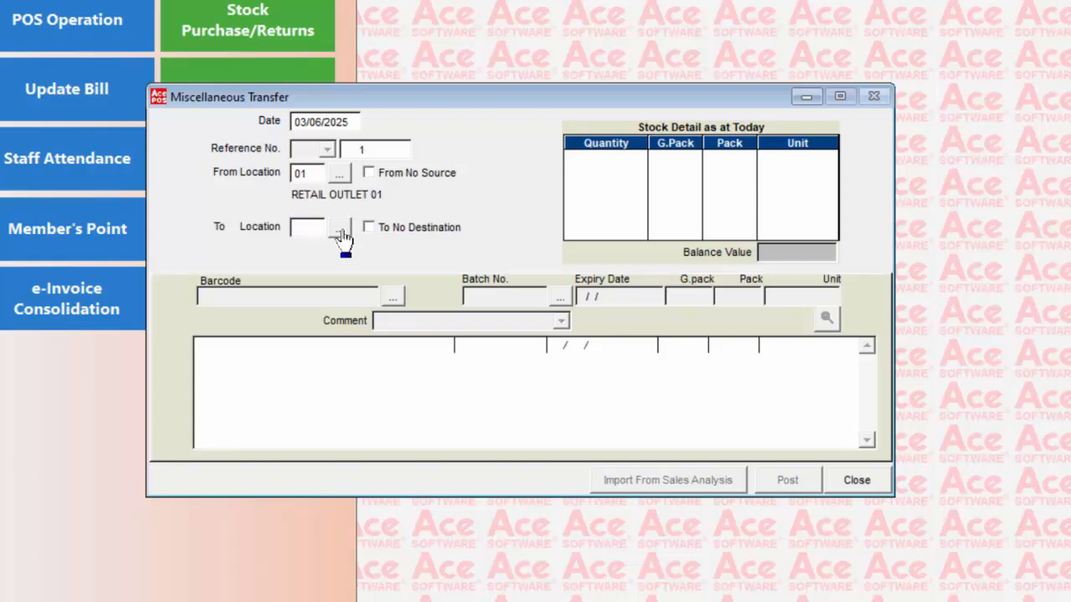
{"action": "left_click", "coordinate": [340, 232]}
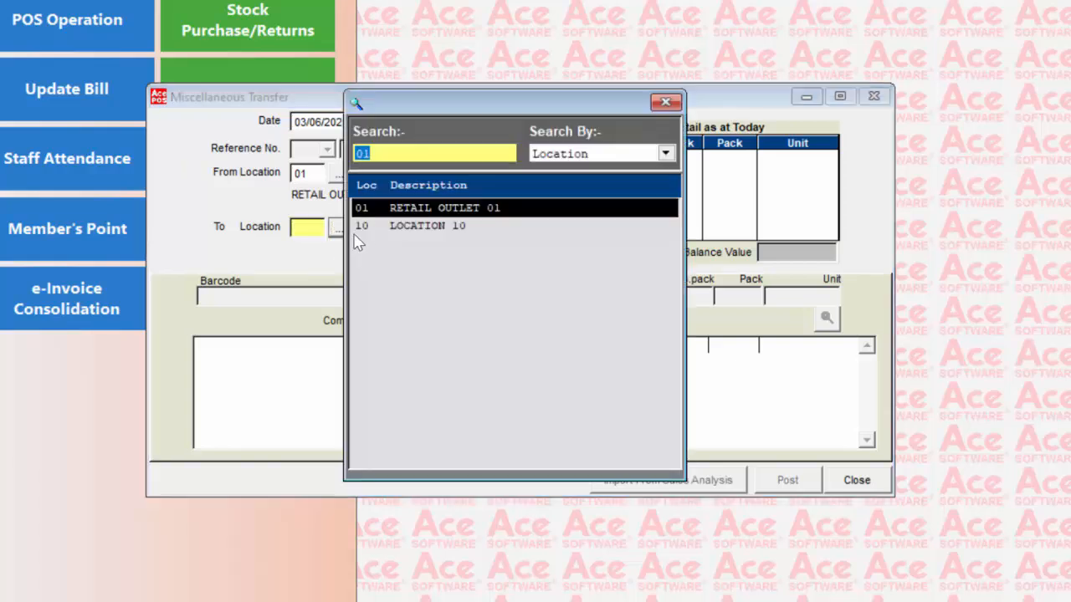
{"action": "double_click", "coordinate": [381, 226]}
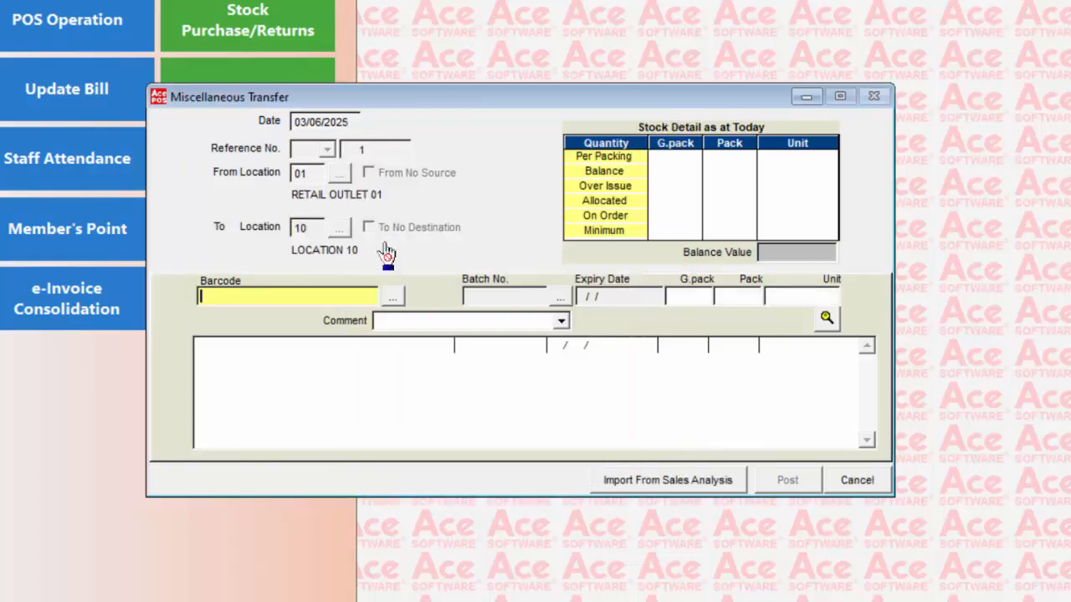
Step: Add 011.001 POWER RANGERS and 011.003 SPACE INVADERS 2 at 5 units each
{"action": "left_click", "coordinate": [393, 297]}
{"action": "key", "text": "Return"}
{"action": "key", "text": "Return"}
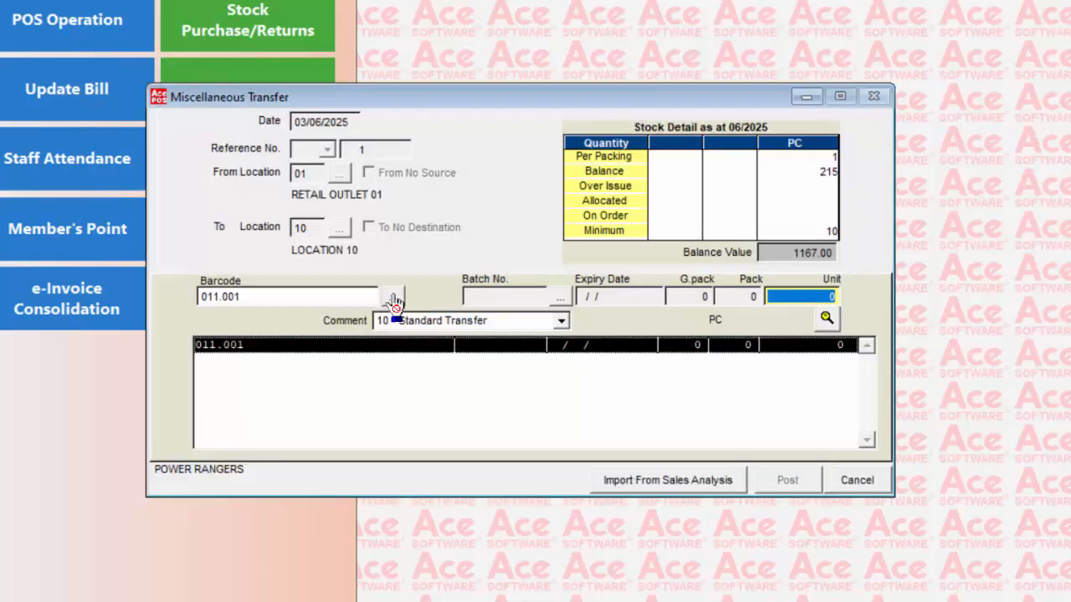
{"action": "type", "text": "5"}
{"action": "key", "text": "Return"}
{"action": "key", "text": "Return"}
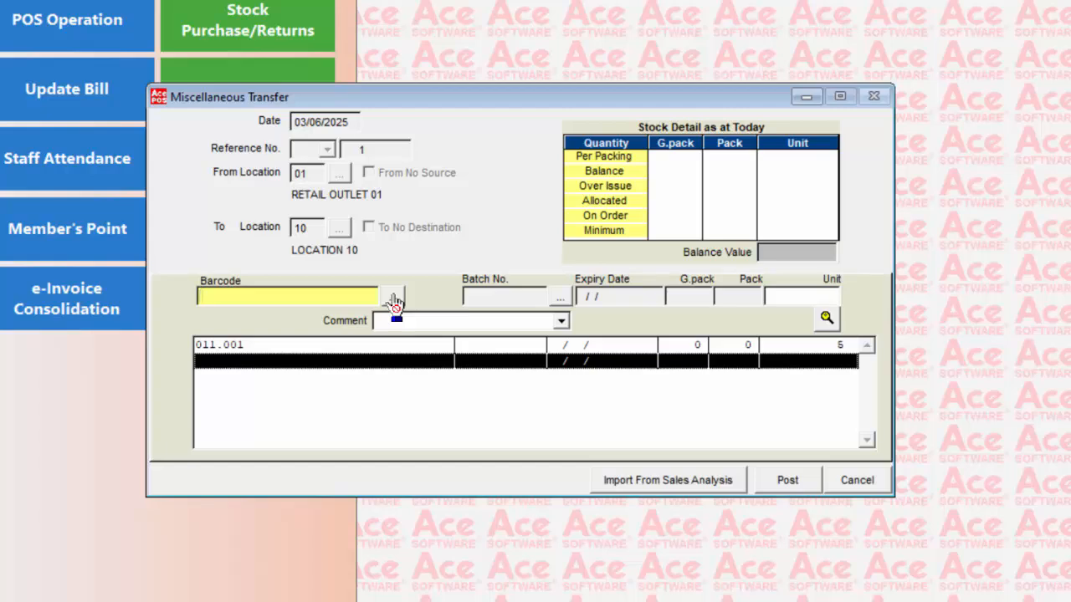
{"action": "left_click", "coordinate": [393, 299]}
{"action": "key", "text": "Return"}
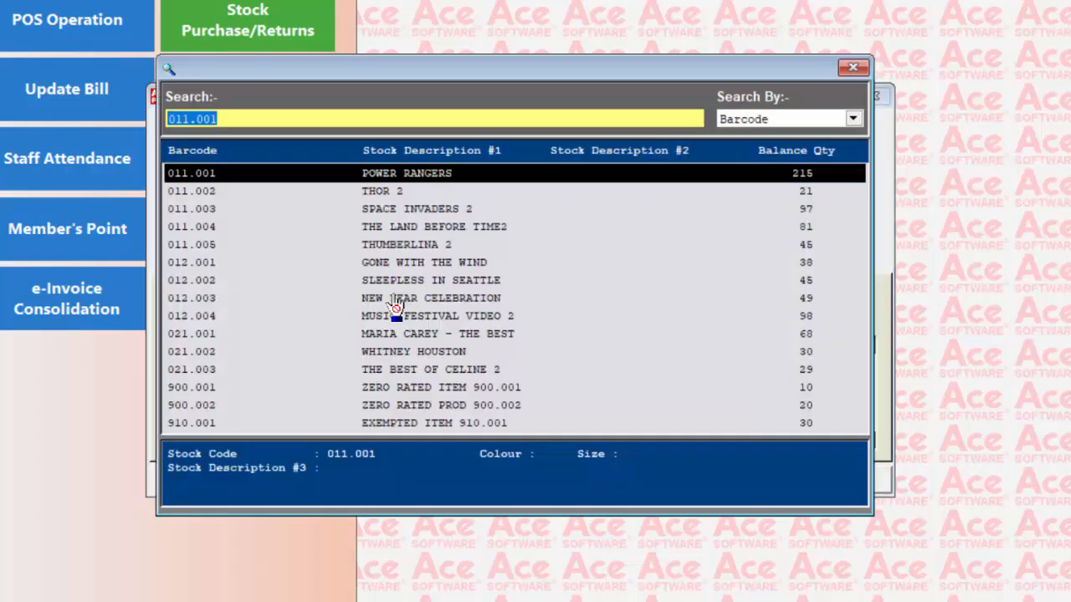
{"action": "key", "text": "Down"}
{"action": "key", "text": "Down"}
{"action": "key", "text": "Return"}
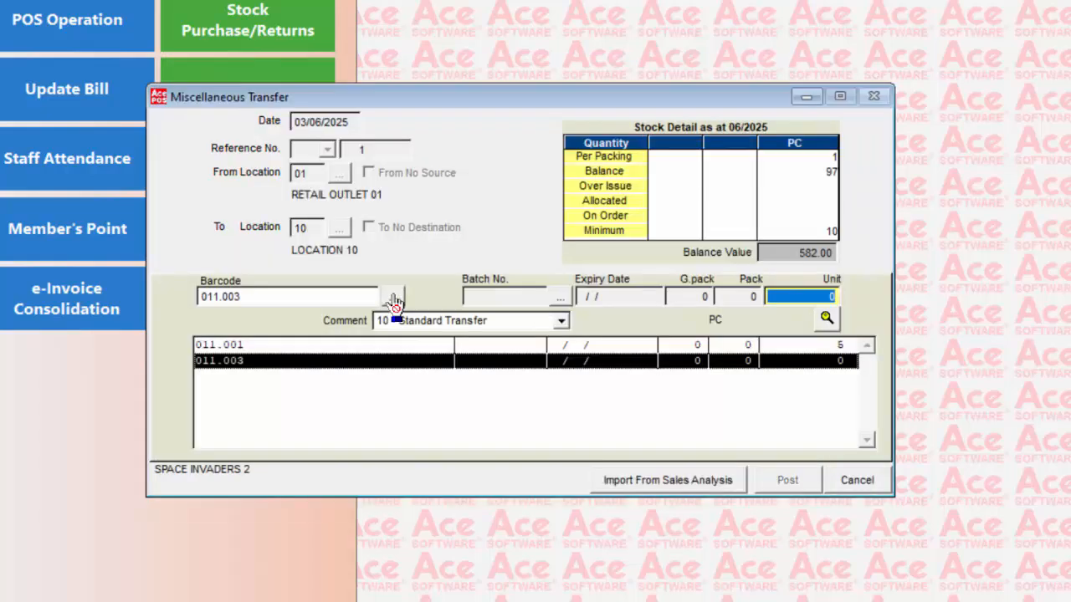
{"action": "type", "text": "5"}
{"action": "key", "text": "Return"}
{"action": "key", "text": "Return"}
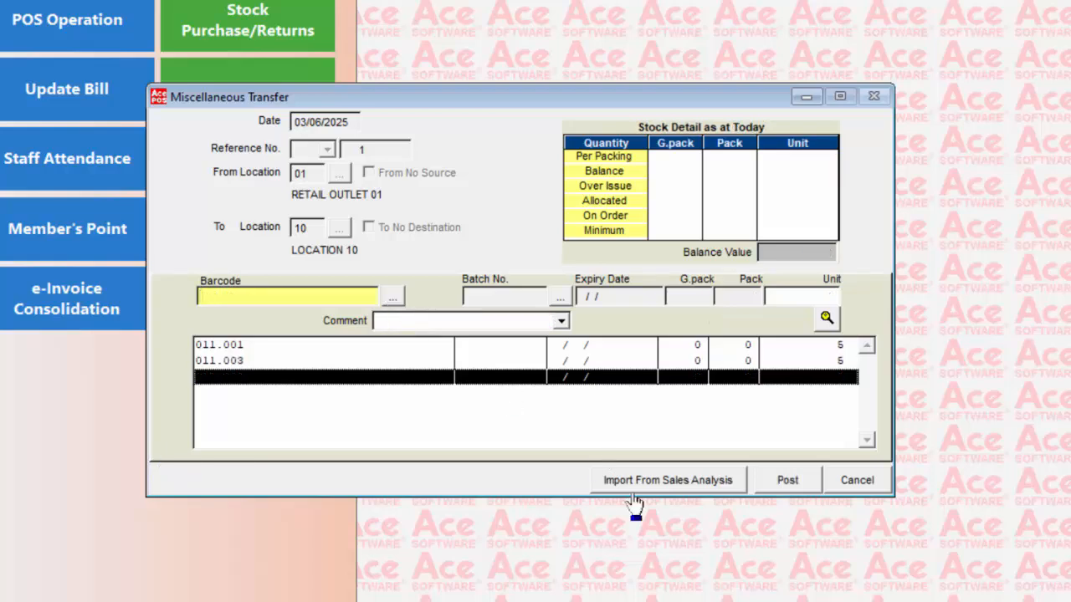
Step: Post the transfer and preview its Stock Transfer Form on blank paper (10 units, 59.00)
{"action": "left_click", "coordinate": [795, 484]}
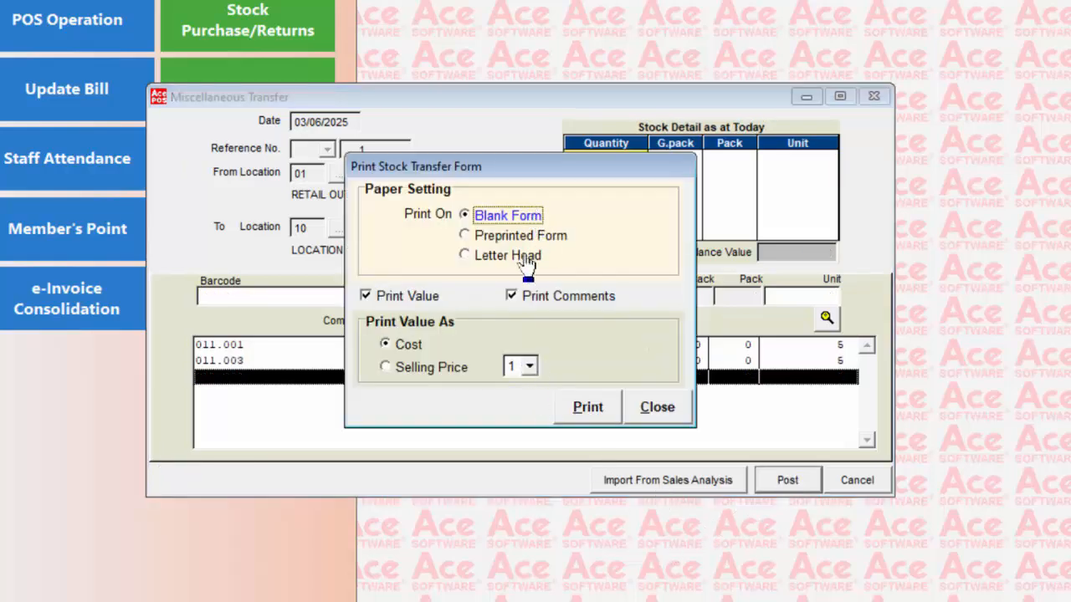
{"action": "left_click", "coordinate": [590, 410]}
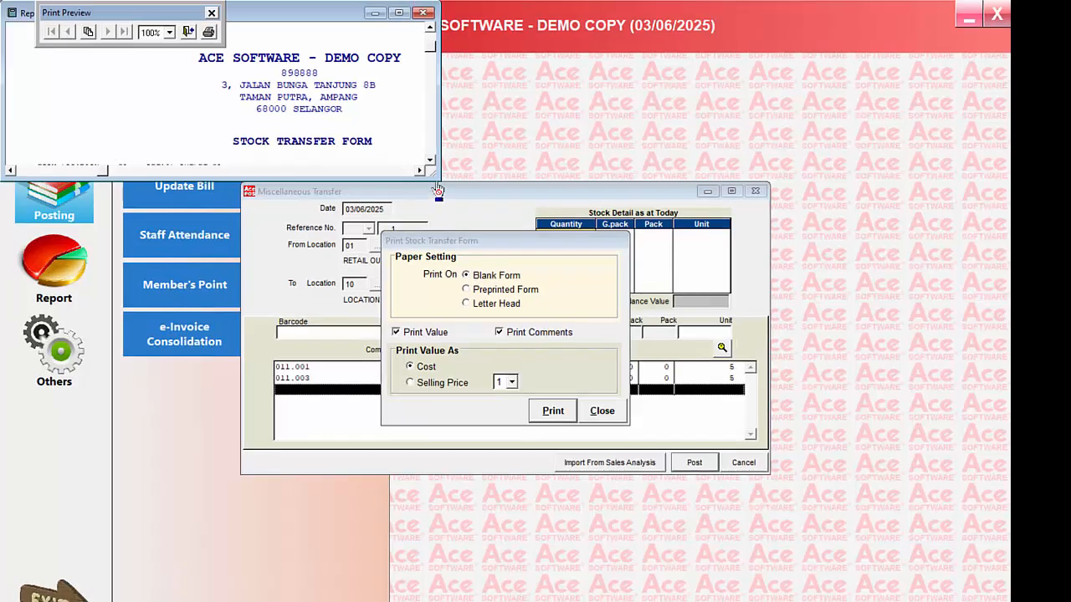
{"action": "left_click_drag", "start_coordinate": [437, 191], "coordinate": [585, 599]}
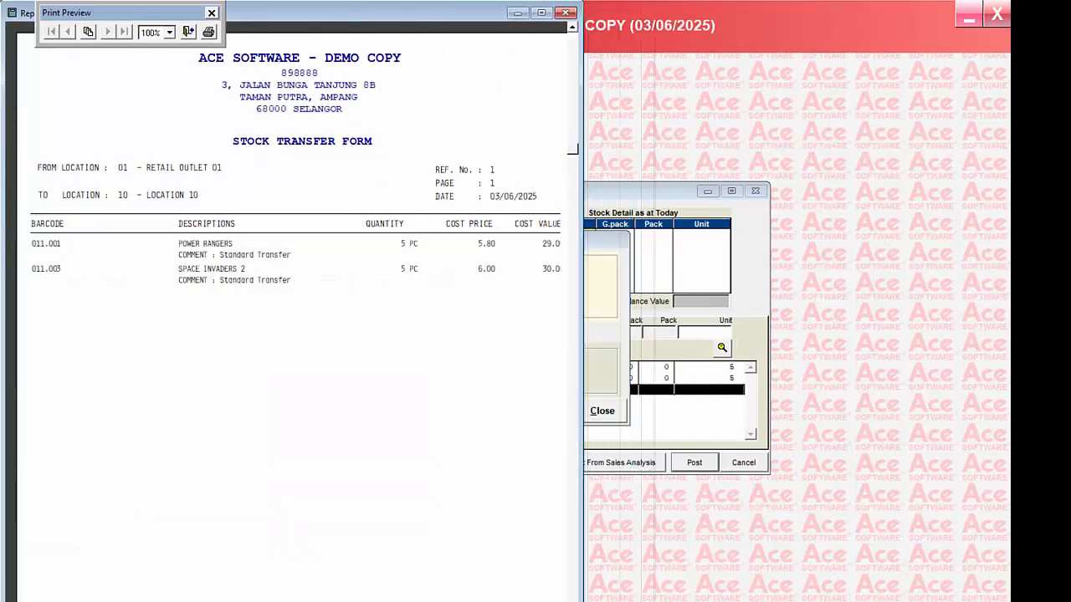
{"action": "scroll", "coordinate": [473, 436], "scroll_direction": "down", "scroll_amount": 5}
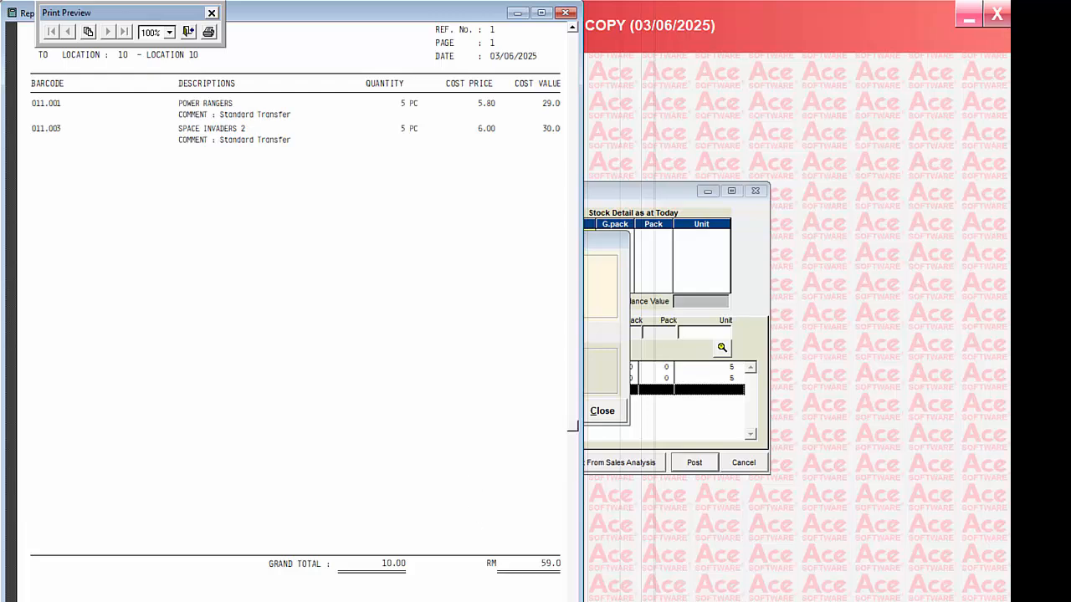
{"action": "scroll", "coordinate": [475, 380], "scroll_direction": "up", "scroll_amount": 7}
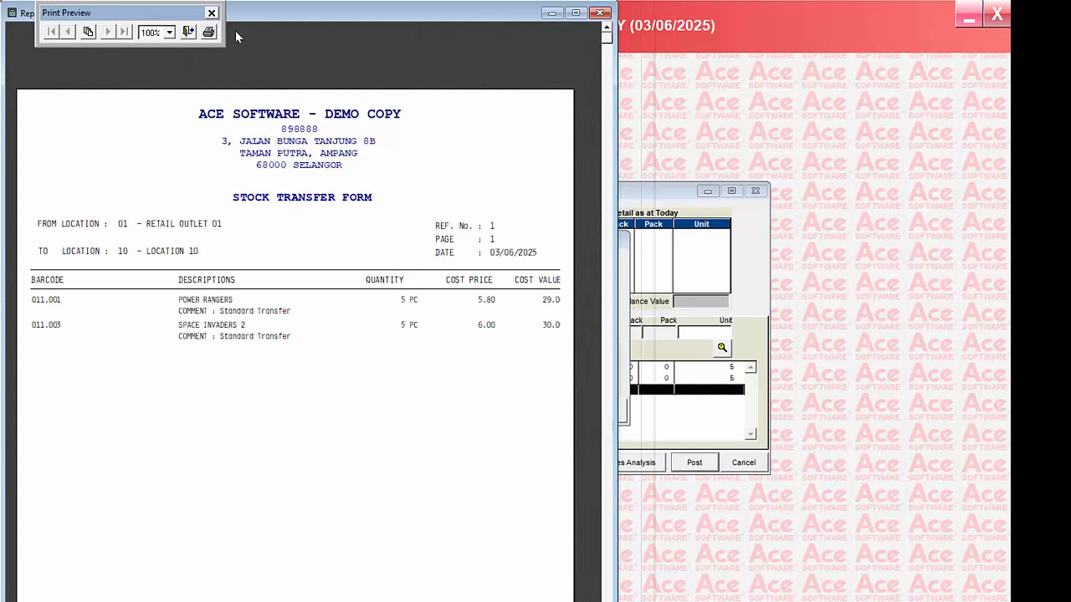
{"action": "left_click", "coordinate": [189, 31]}
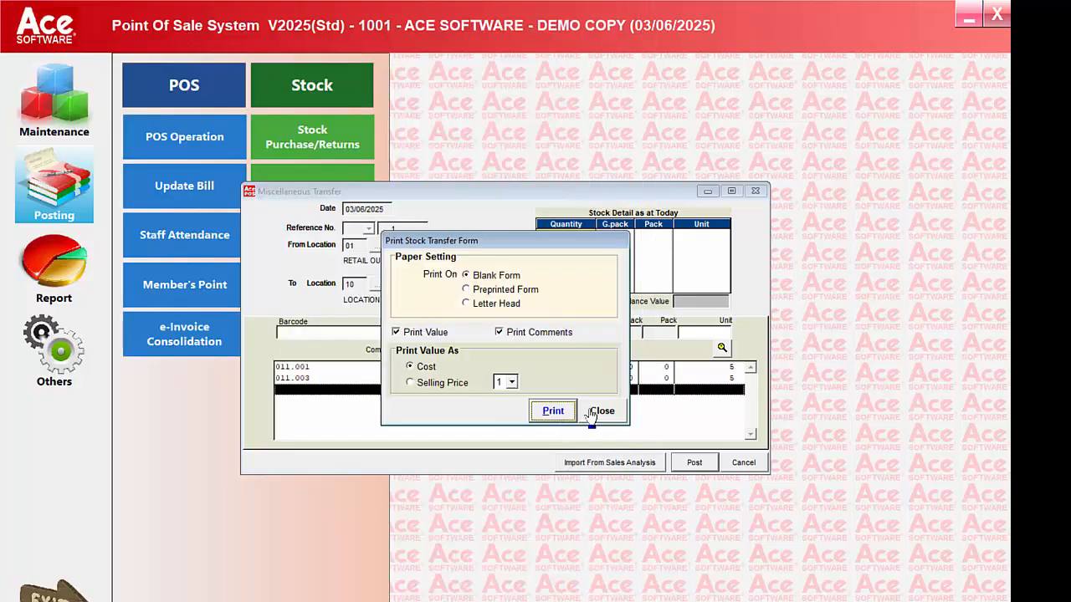
{"action": "left_click", "coordinate": [596, 410]}
Step: Close the stock transfer window and show the Daily Sales report choices under POS
{"action": "left_click", "coordinate": [733, 463]}
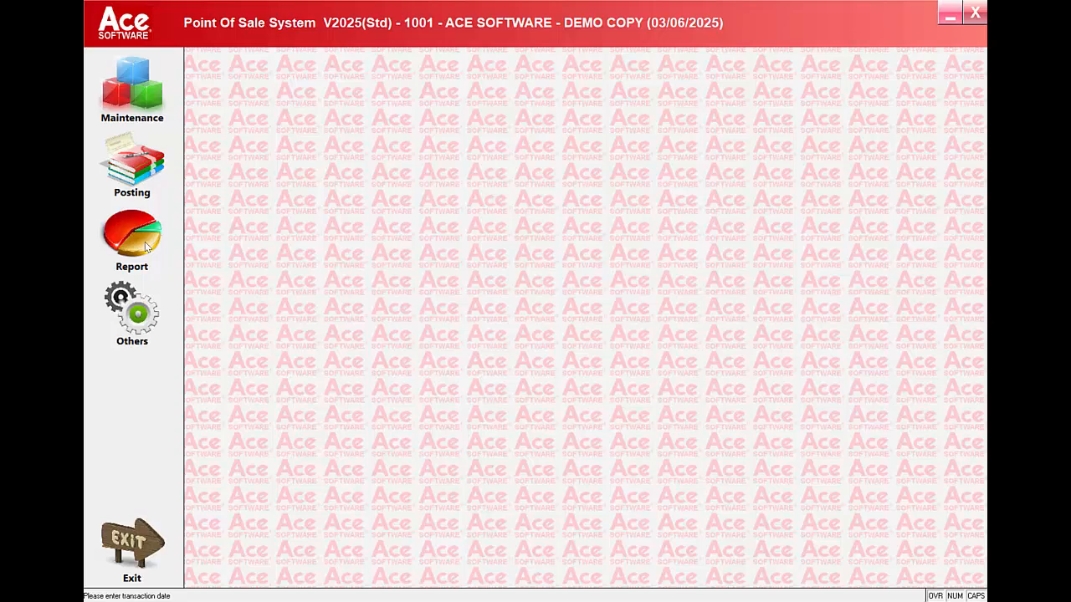
{"action": "left_click", "coordinate": [132, 239]}
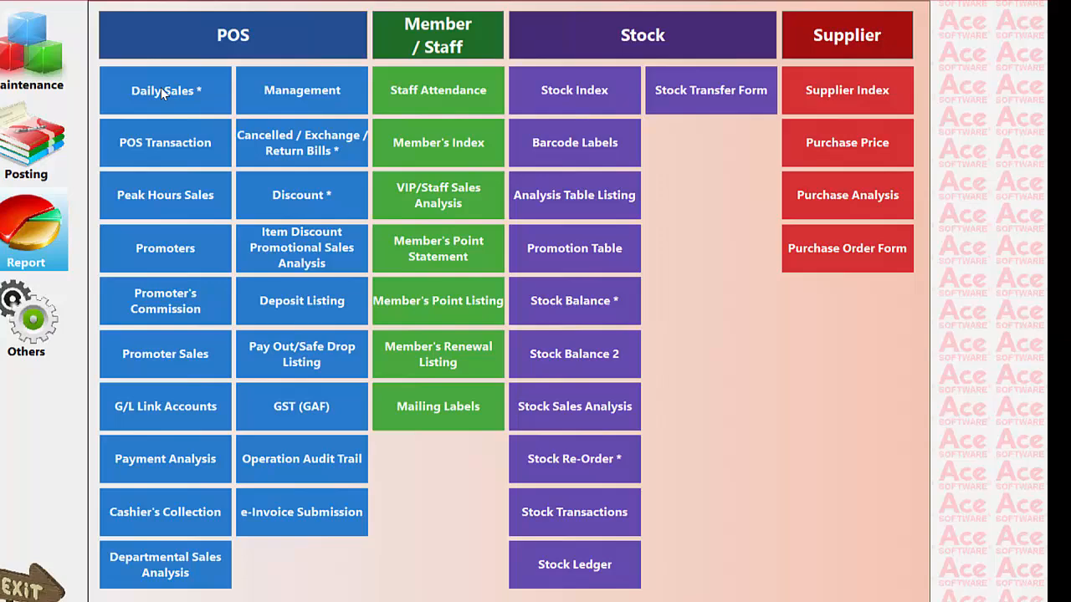
{"action": "left_click", "coordinate": [244, 122]}
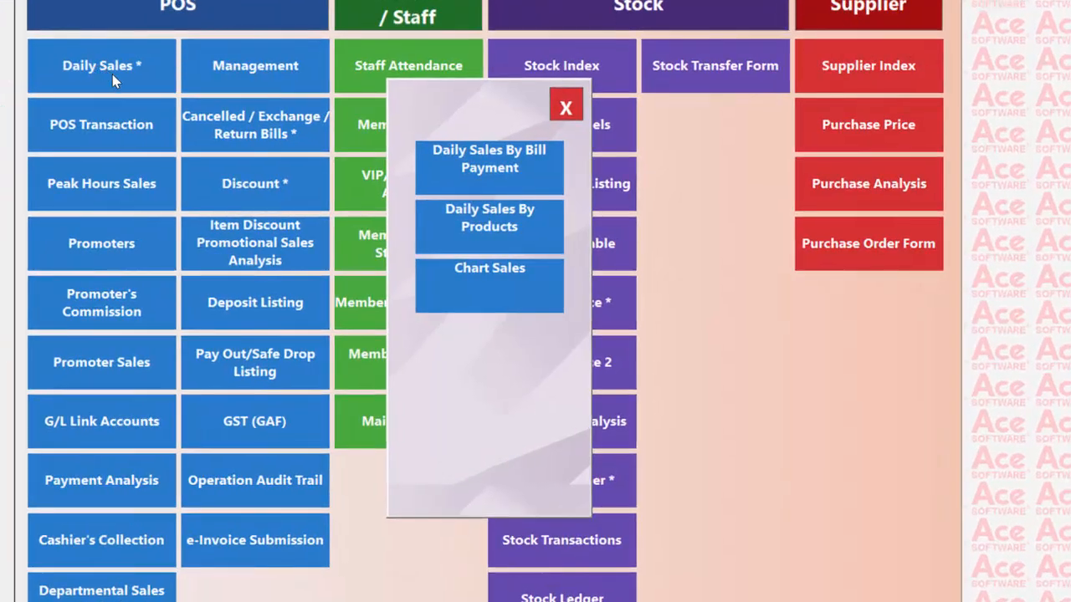
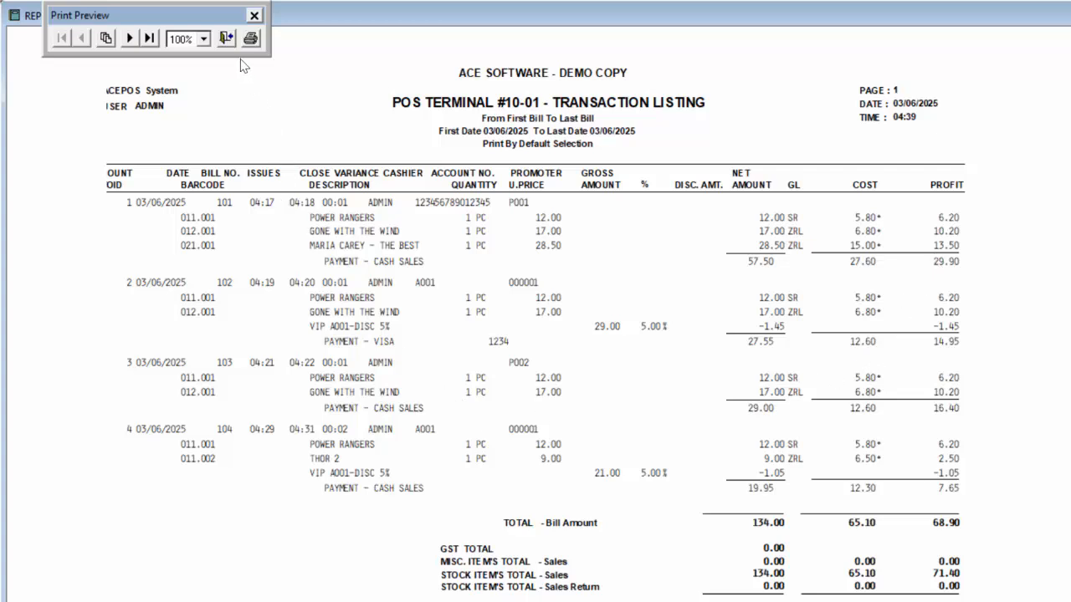
Step: Preview the Peak Hours Sales report for 01/06/2025–03/06/2025 (4 bills, 134.00 sales)
{"action": "left_click", "coordinate": [226, 38]}
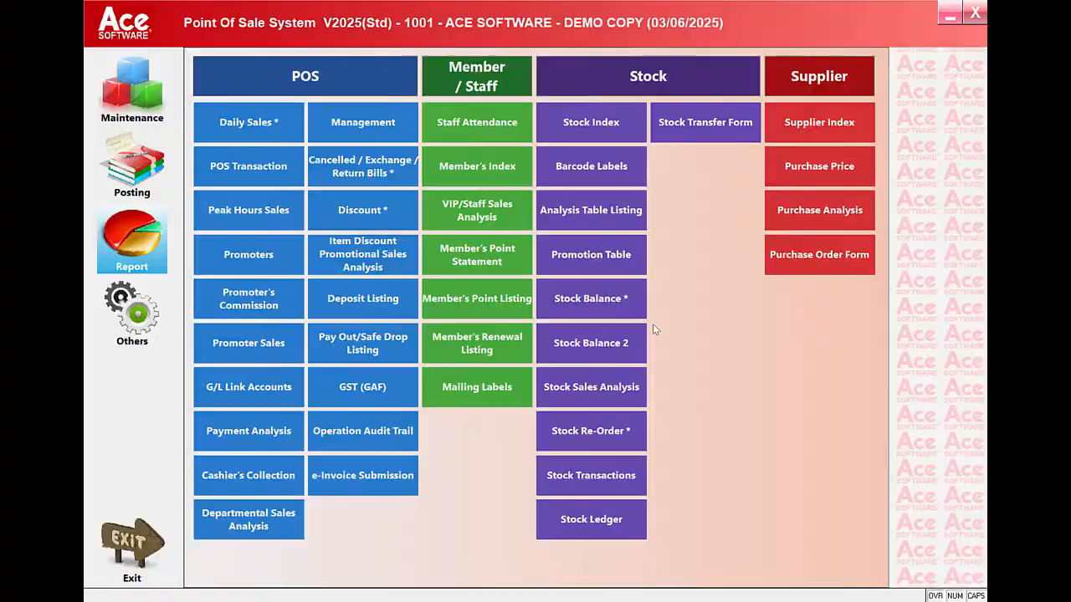
{"action": "left_click", "coordinate": [249, 210]}
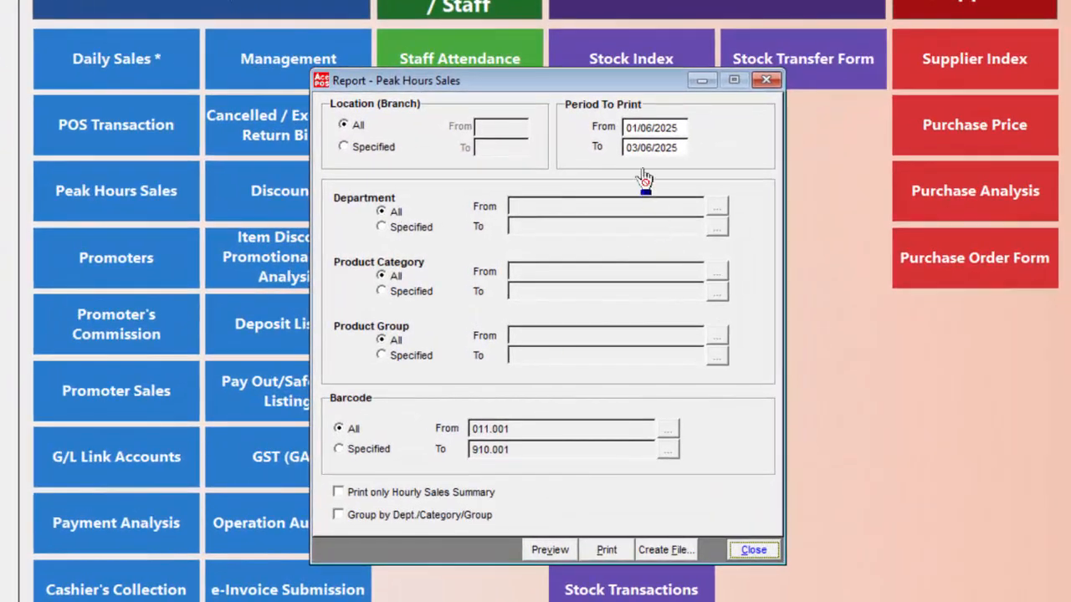
{"action": "left_click", "coordinate": [567, 549]}
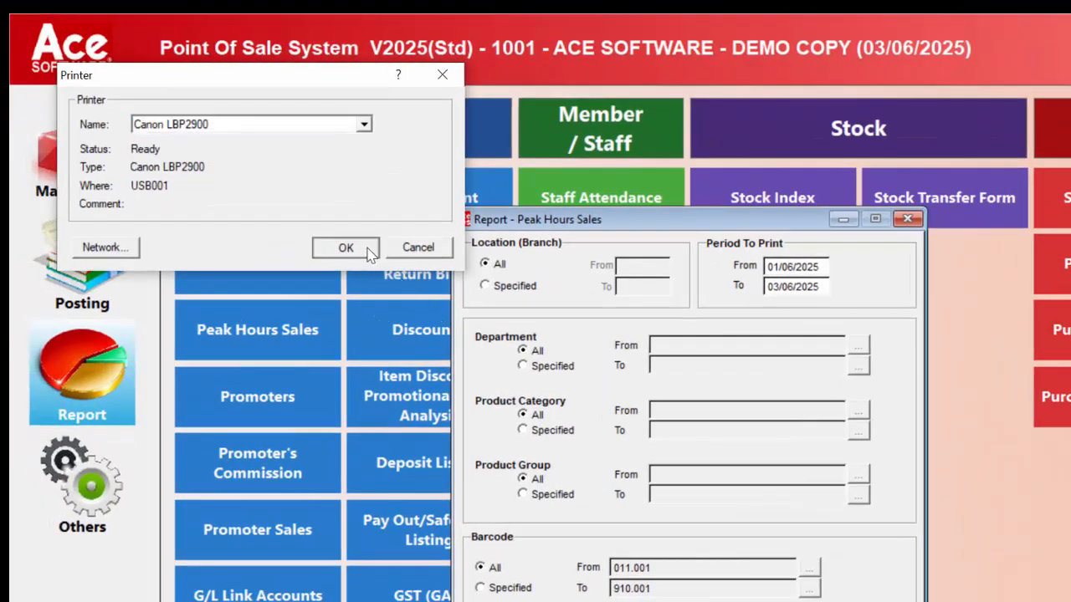
{"action": "left_click", "coordinate": [321, 224]}
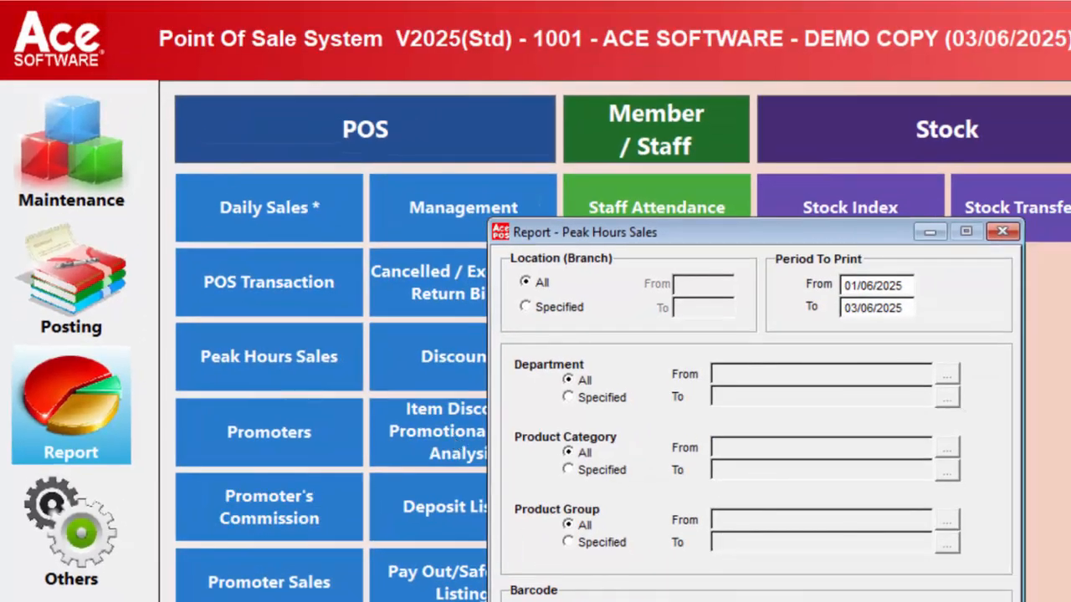
{"action": "key", "text": "Escape"}
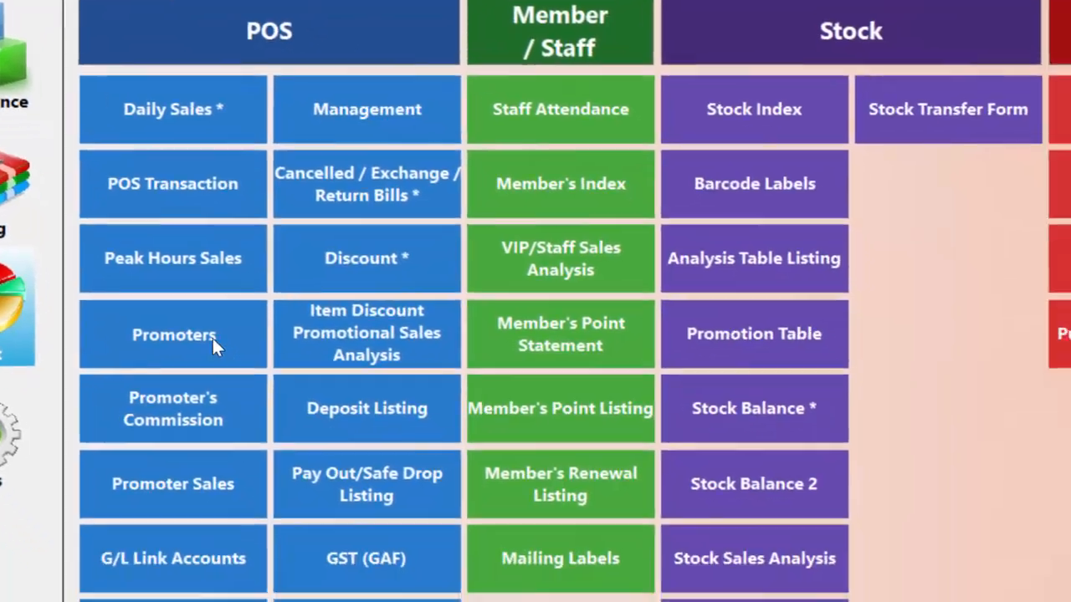
Step: Preview the June 2025 Promoter Analysis showing 581.06 YTD net sales, then close it
{"action": "left_click", "coordinate": [303, 440]}
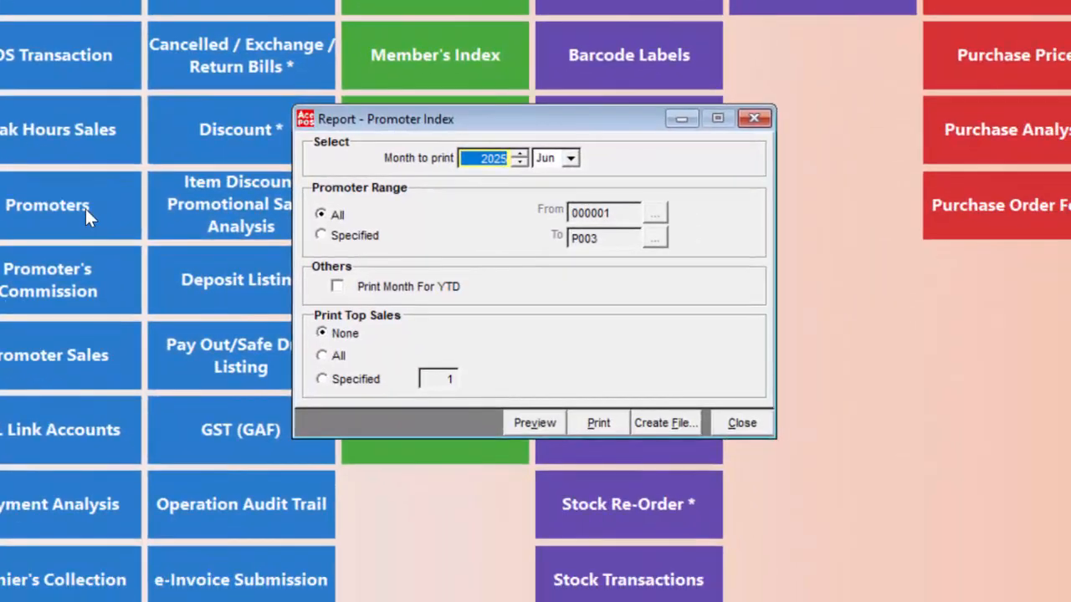
{"action": "left_click", "coordinate": [535, 424]}
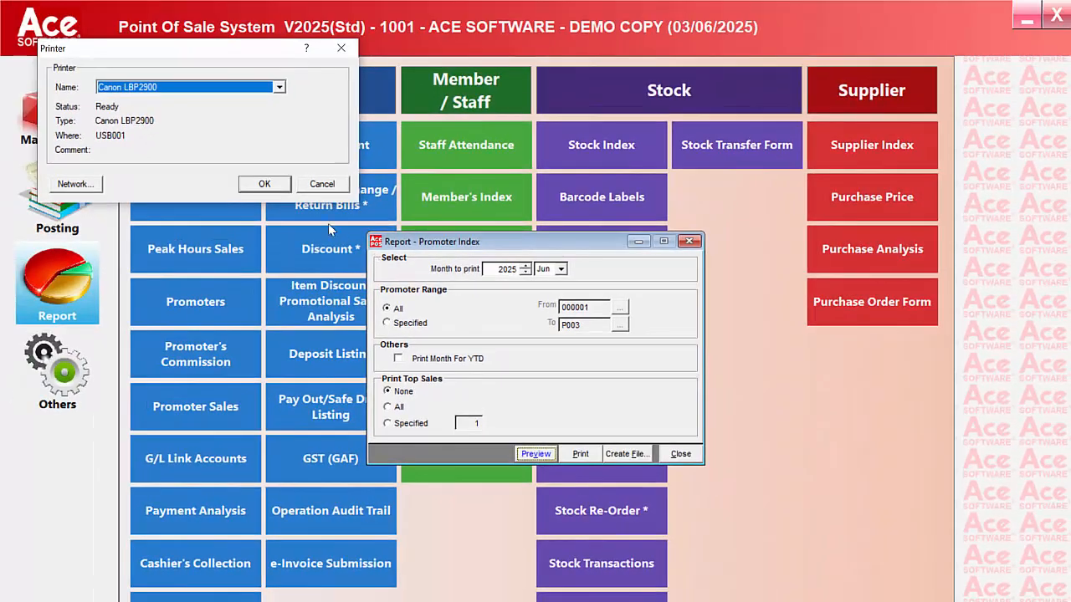
{"action": "left_click", "coordinate": [282, 191]}
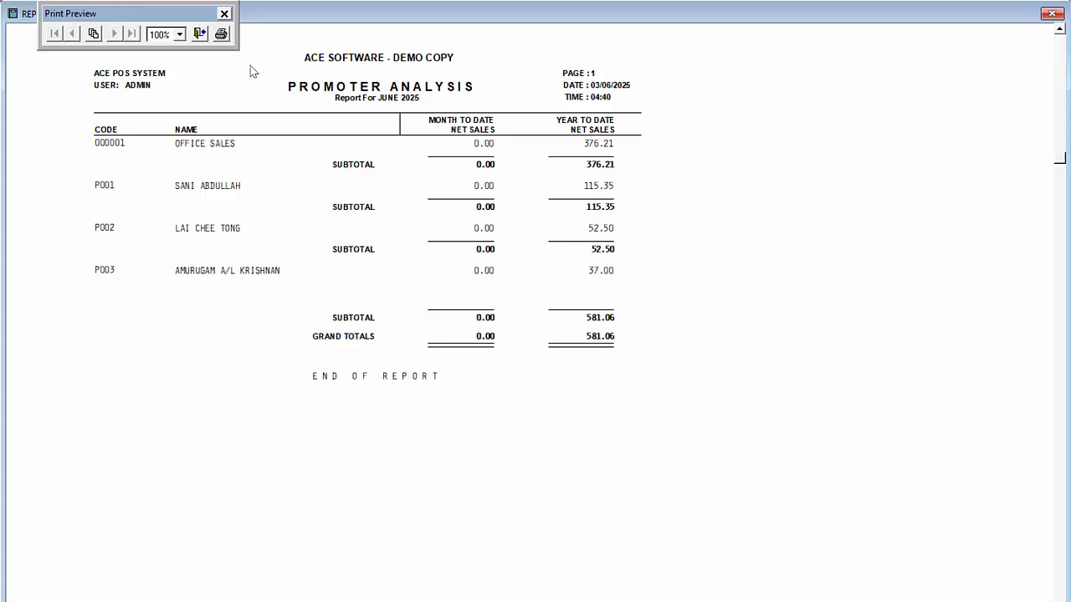
{"action": "left_click", "coordinate": [199, 33]}
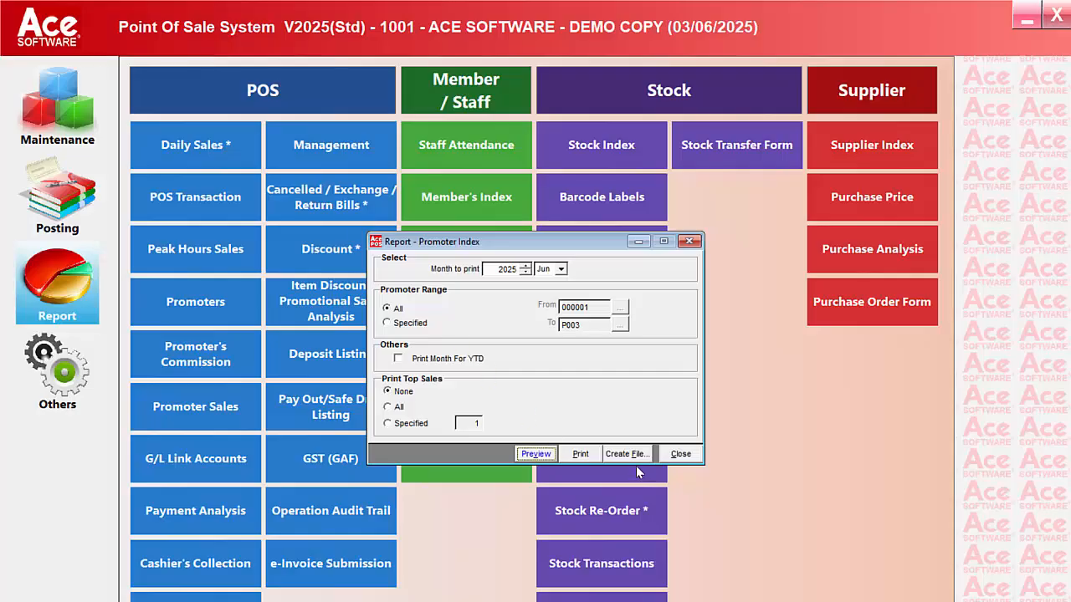
{"action": "left_click", "coordinate": [683, 454]}
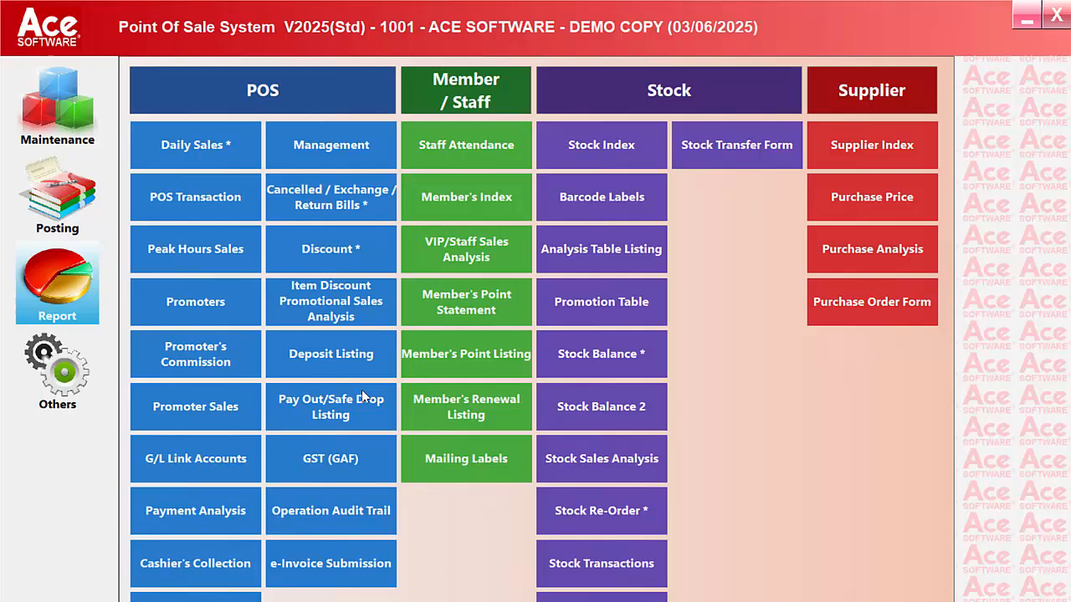
Step: Preview the all-promoter commission summary (3979.41 sales, 101.54 commission), then close it
{"action": "left_click", "coordinate": [244, 347]}
{"action": "left_click", "coordinate": [533, 432]}
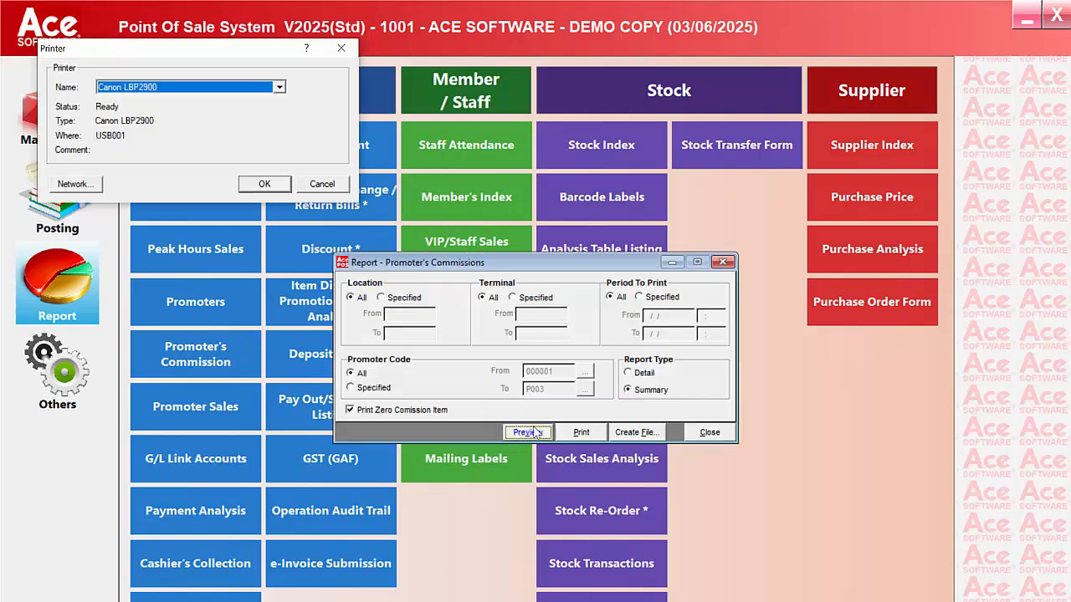
{"action": "left_click", "coordinate": [267, 184]}
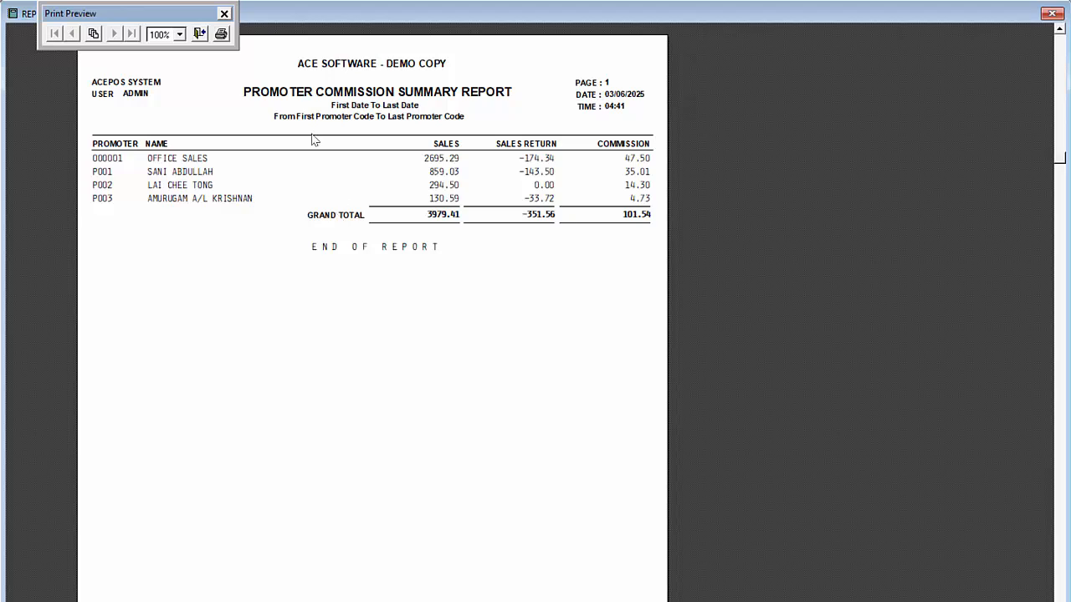
{"action": "left_click", "coordinate": [200, 35]}
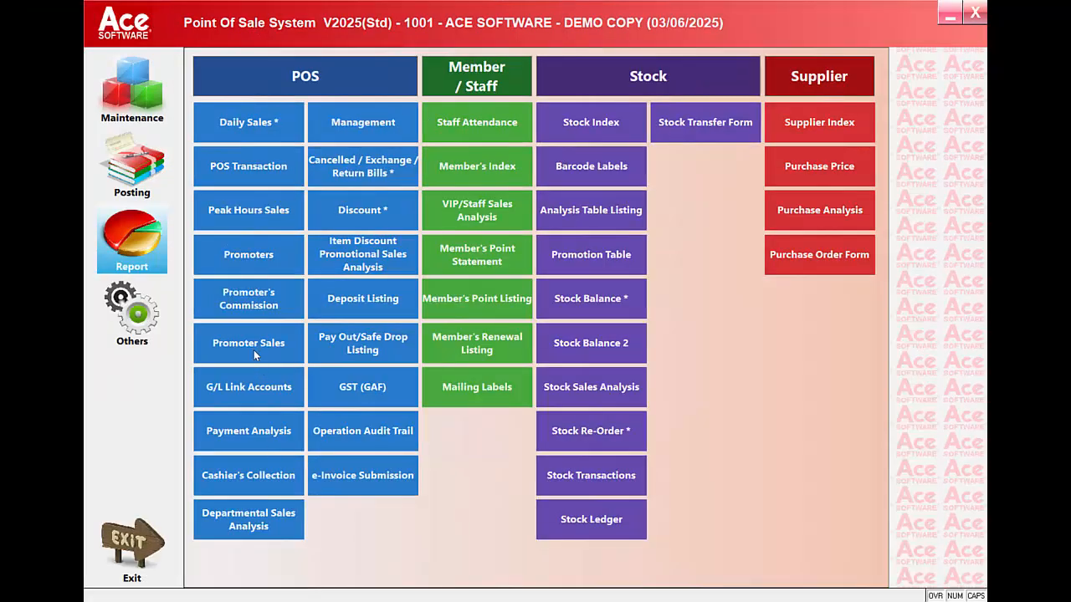
Step: Preview the Promoter Sales Summary with cost prices unlocked by password, then close it
{"action": "left_click", "coordinate": [256, 355]}
{"action": "type", "text": "***"}
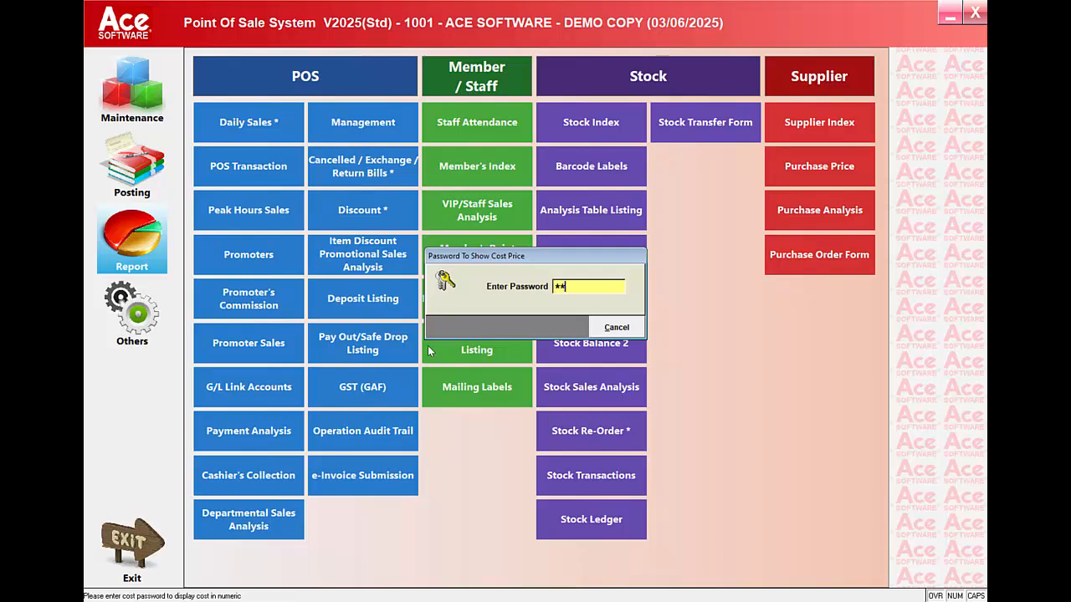
{"action": "key", "text": "Return"}
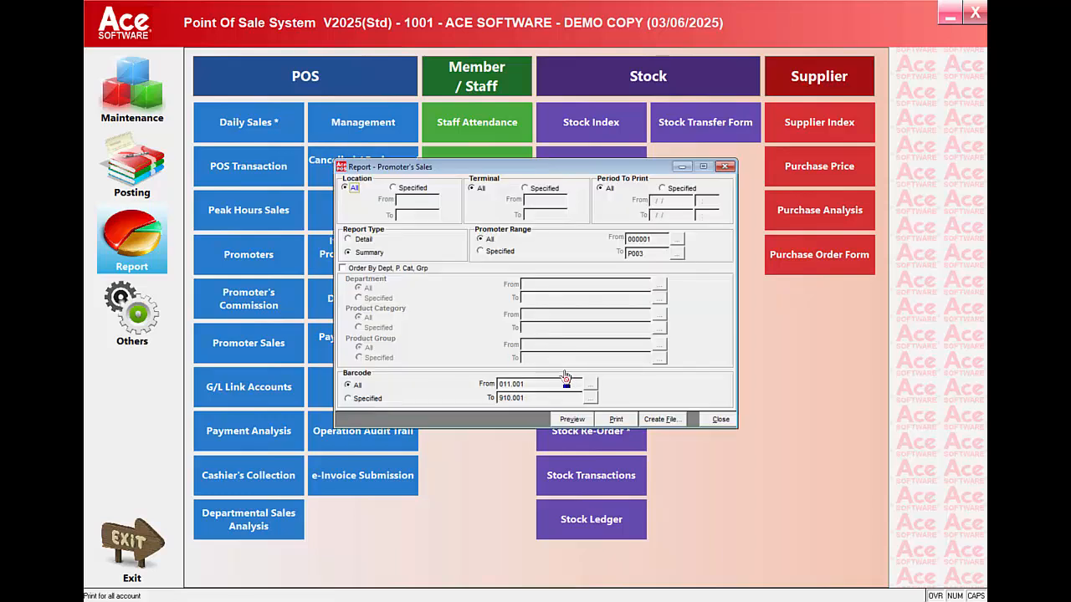
{"action": "left_click", "coordinate": [565, 419]}
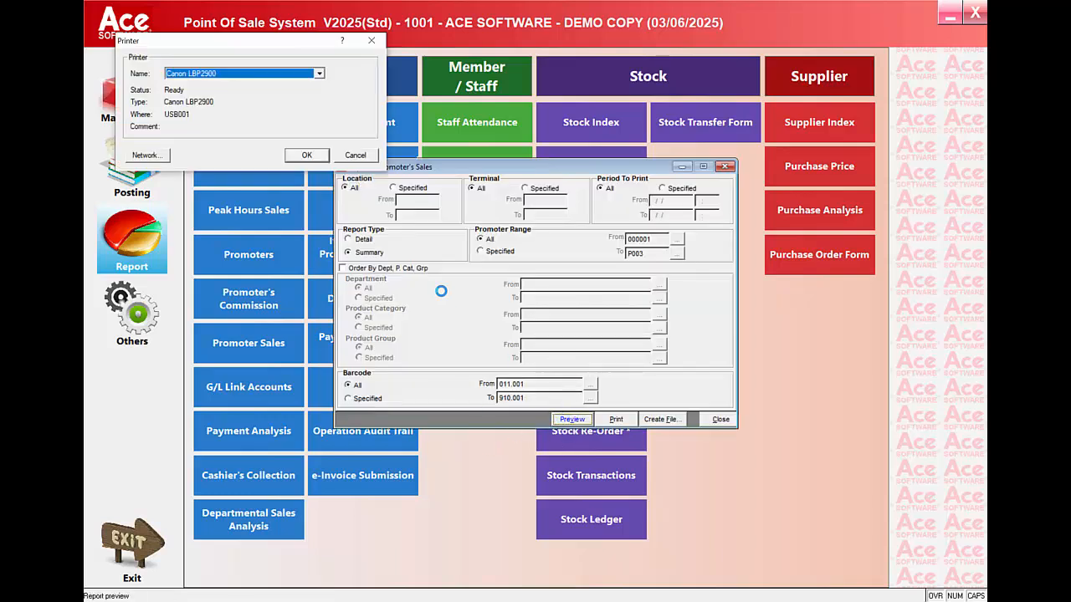
{"action": "left_click", "coordinate": [317, 159]}
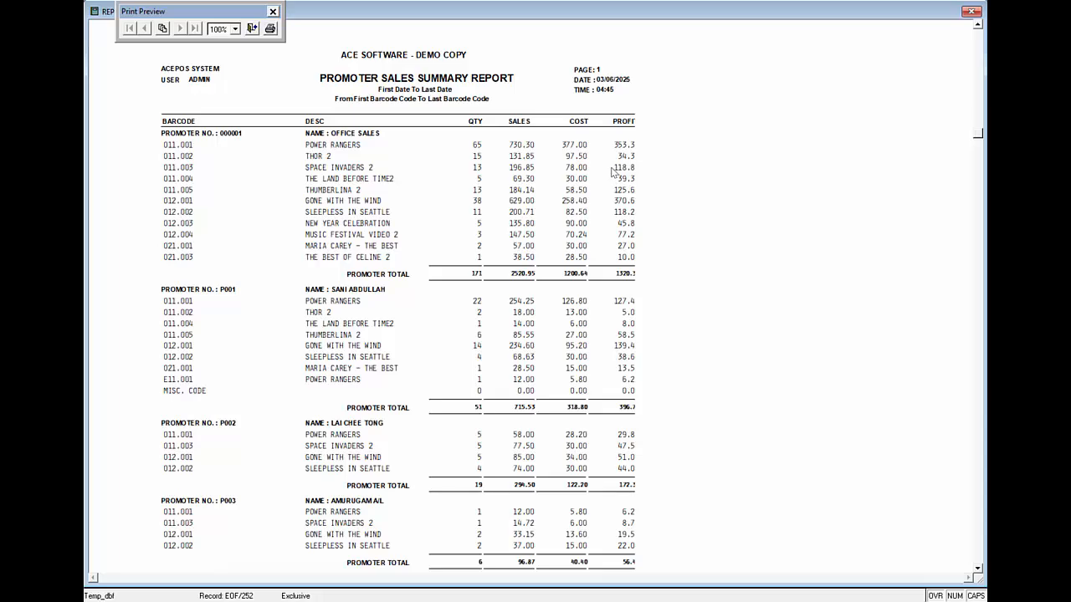
{"action": "left_click", "coordinate": [253, 30]}
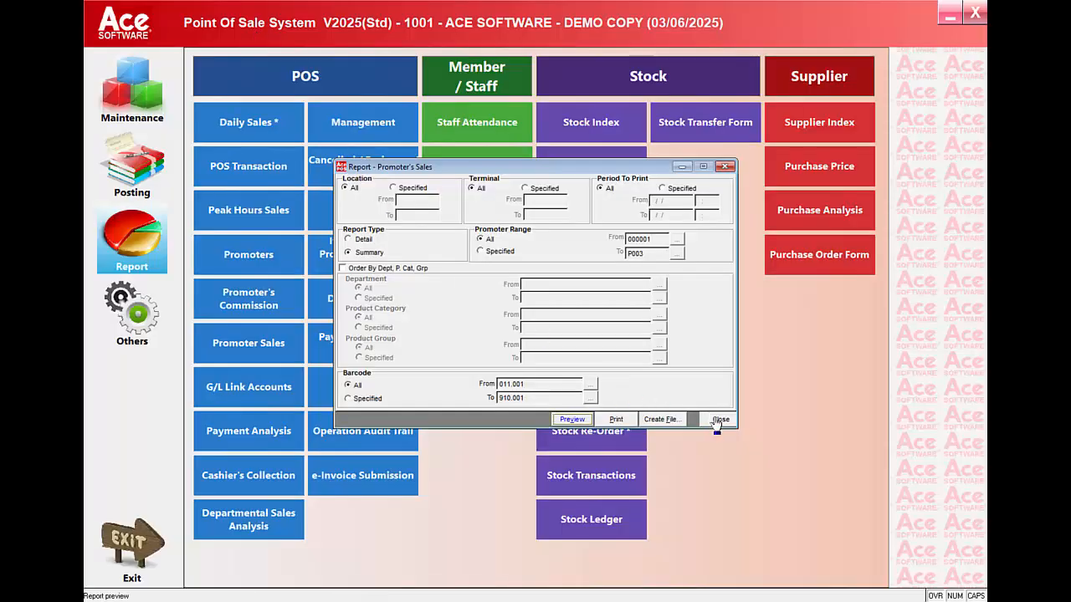
{"action": "left_click", "coordinate": [721, 419]}
Step: Preview the June 2025 G/L Link Accounts report totalling 136.50 debit and credit
{"action": "left_click", "coordinate": [282, 391]}
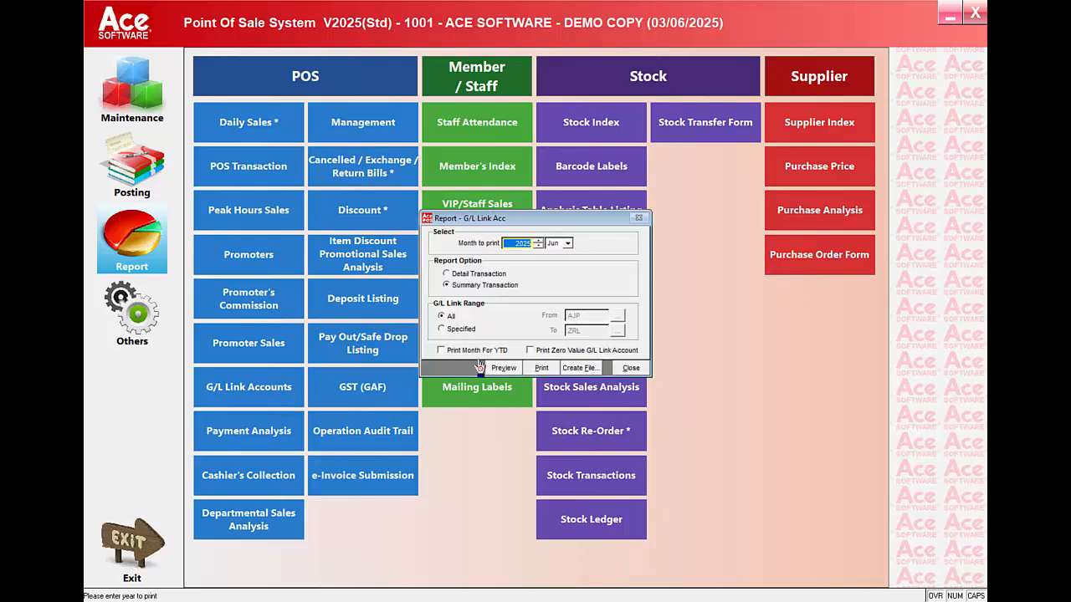
{"action": "left_click", "coordinate": [502, 368]}
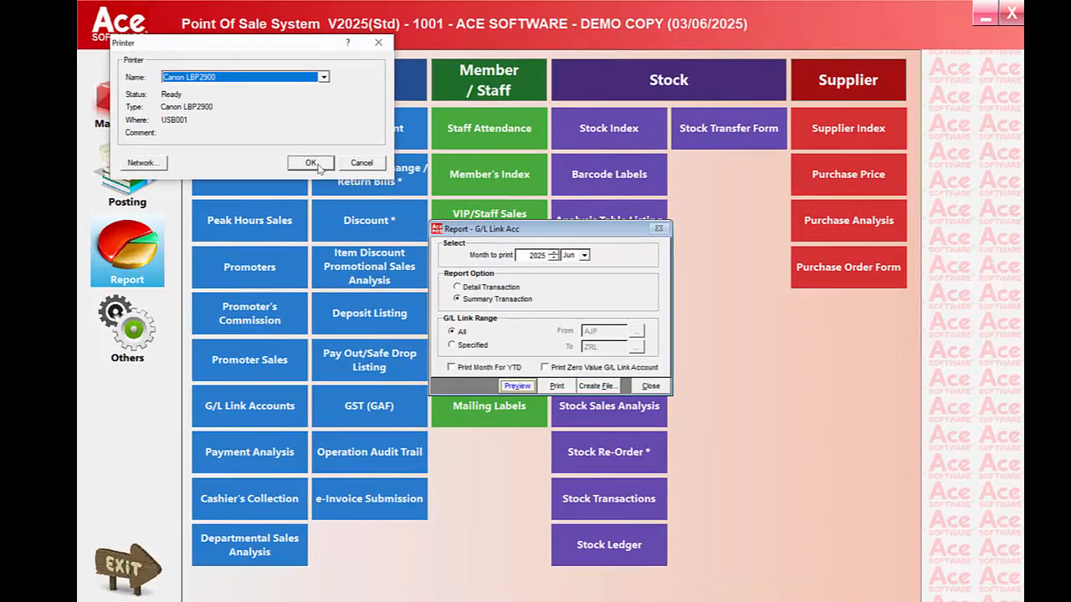
{"action": "left_click", "coordinate": [311, 163]}
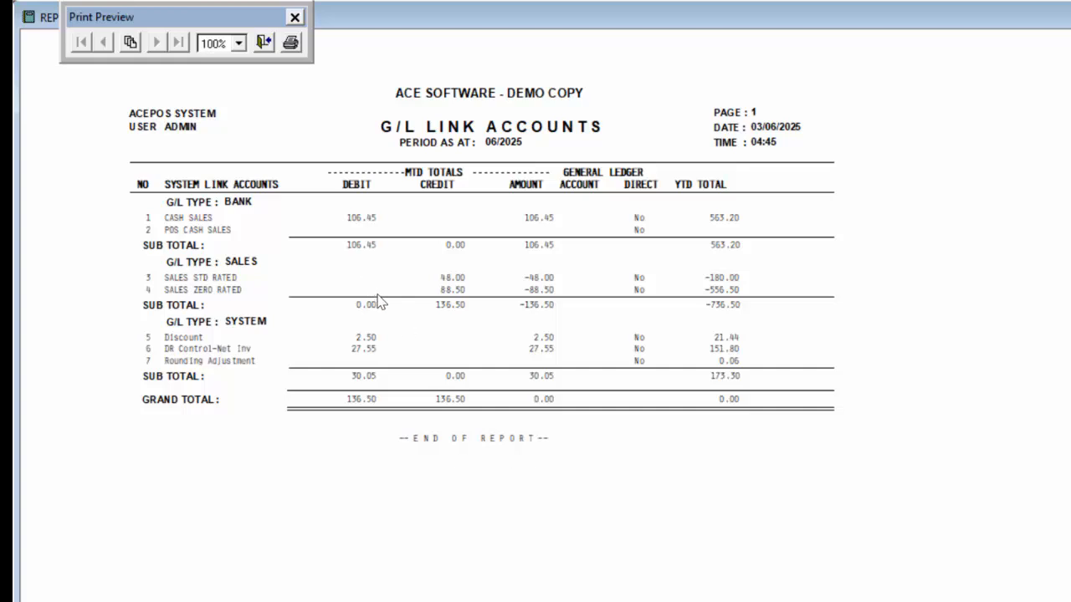
{"action": "left_click", "coordinate": [263, 44]}
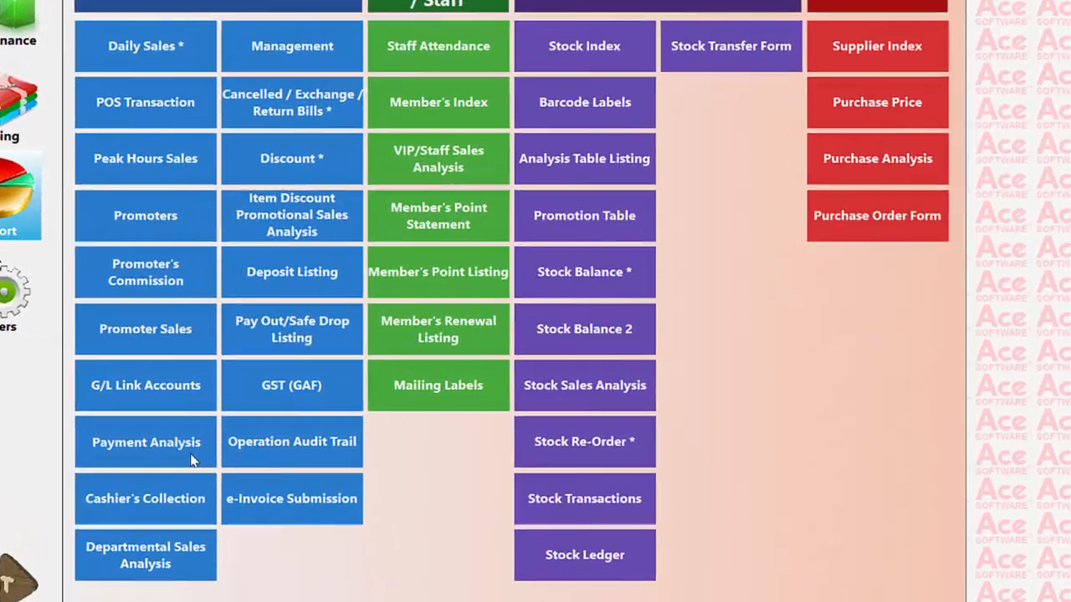
Step: Preview the Payment Analysis report with all payment types included
{"action": "left_click", "coordinate": [234, 433]}
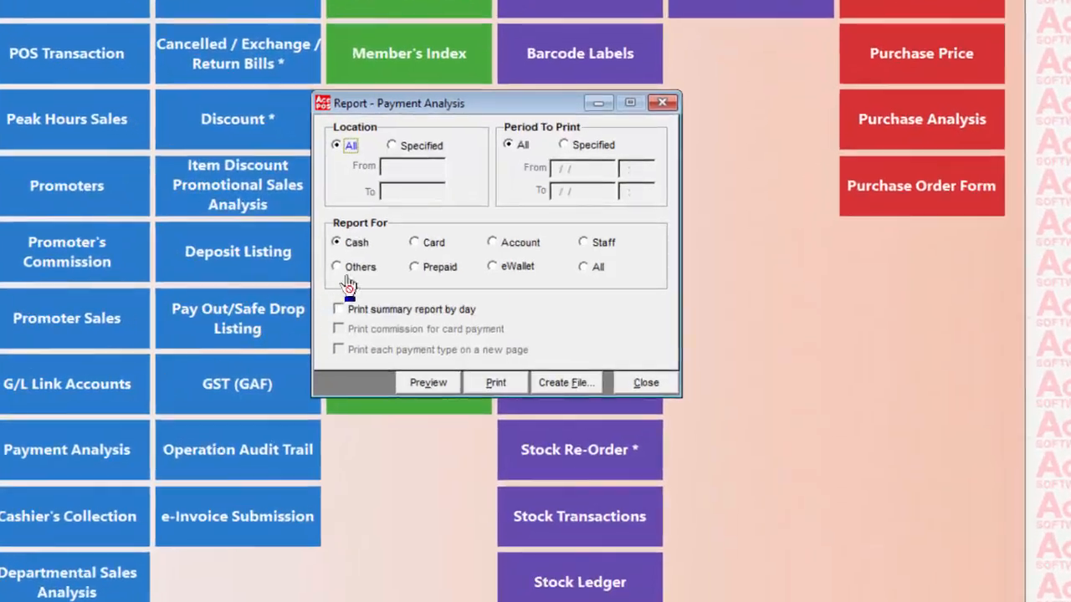
{"action": "left_click", "coordinate": [429, 244]}
{"action": "left_click", "coordinate": [512, 243]}
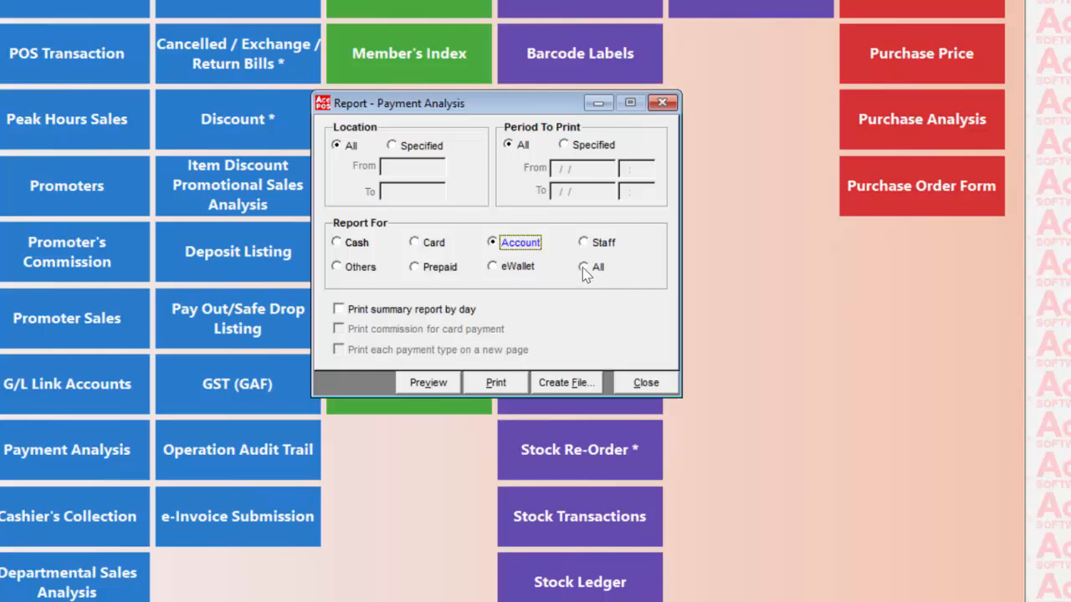
{"action": "left_click", "coordinate": [583, 266]}
{"action": "left_click", "coordinate": [448, 383]}
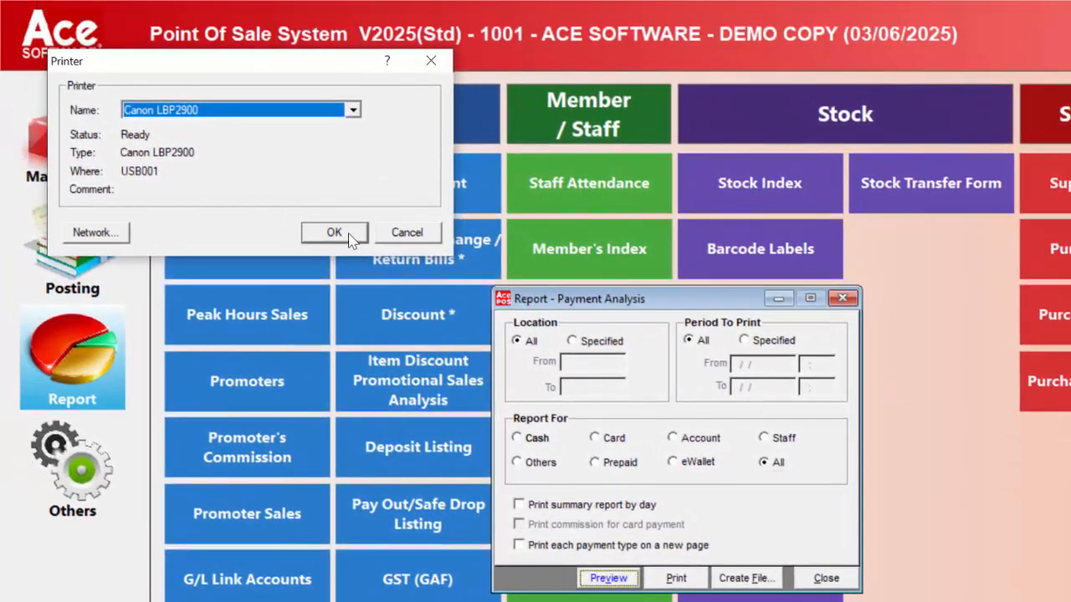
{"action": "left_click", "coordinate": [292, 187]}
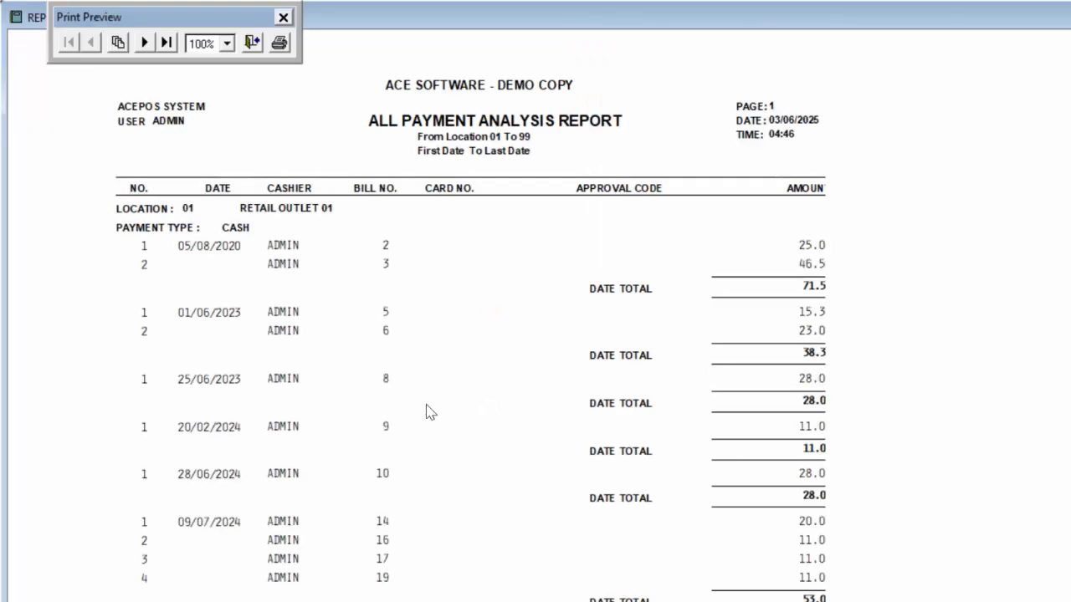
Step: Page through the All Payment Analysis (cash 870.4, Diners 45.0), then close it
{"action": "scroll", "coordinate": [305, 384], "scroll_direction": "down", "scroll_amount": 3}
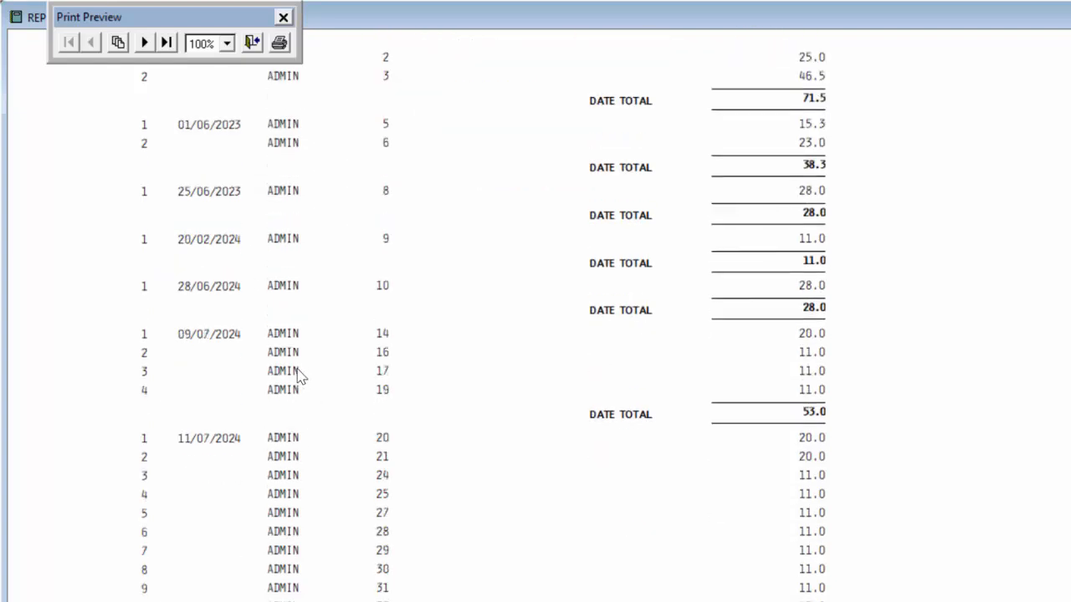
{"action": "left_click", "coordinate": [144, 42]}
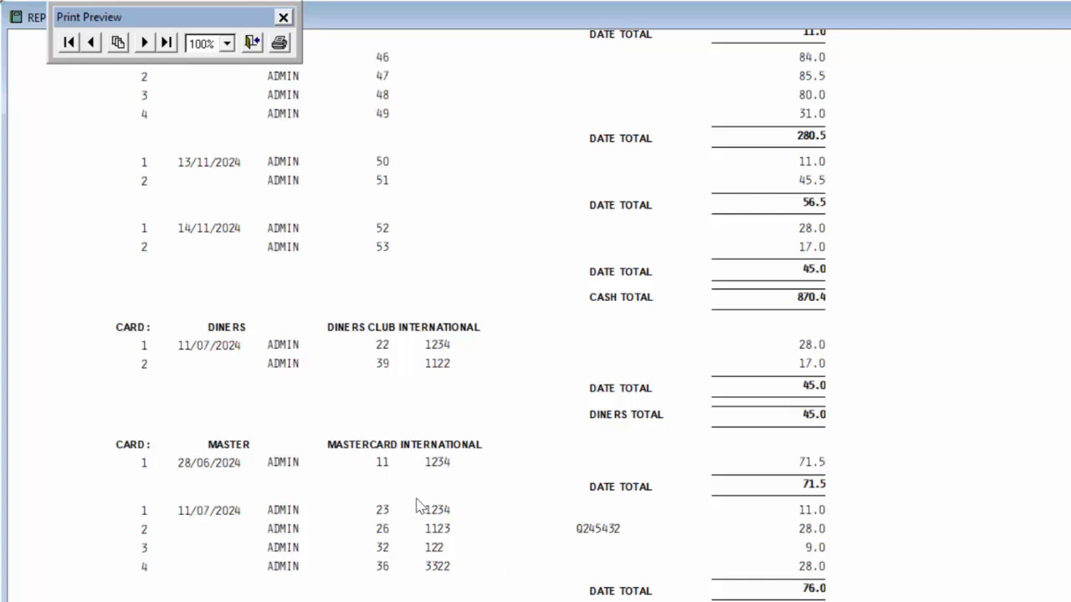
{"action": "scroll", "coordinate": [444, 510], "scroll_direction": "down", "scroll_amount": 2}
{"action": "scroll", "coordinate": [471, 511], "scroll_direction": "up", "scroll_amount": 6}
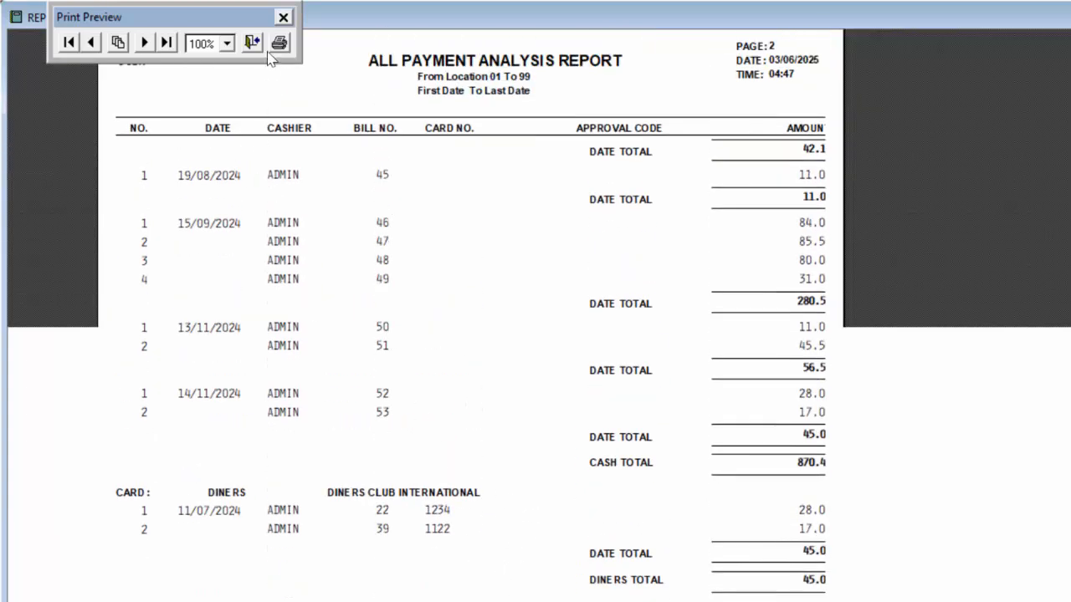
{"action": "left_click", "coordinate": [252, 42]}
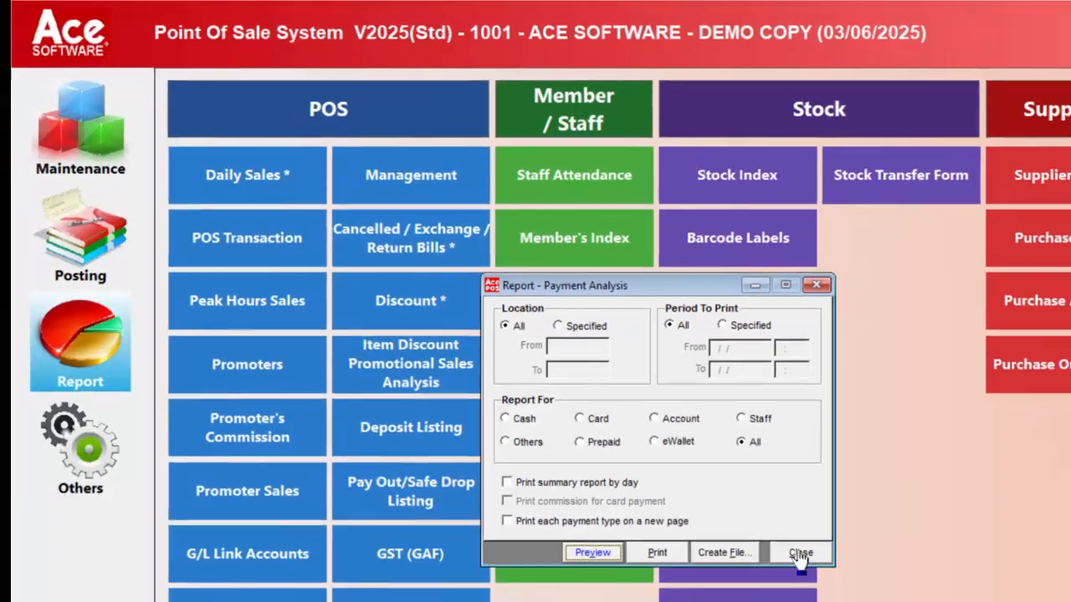
{"action": "left_click", "coordinate": [799, 554]}
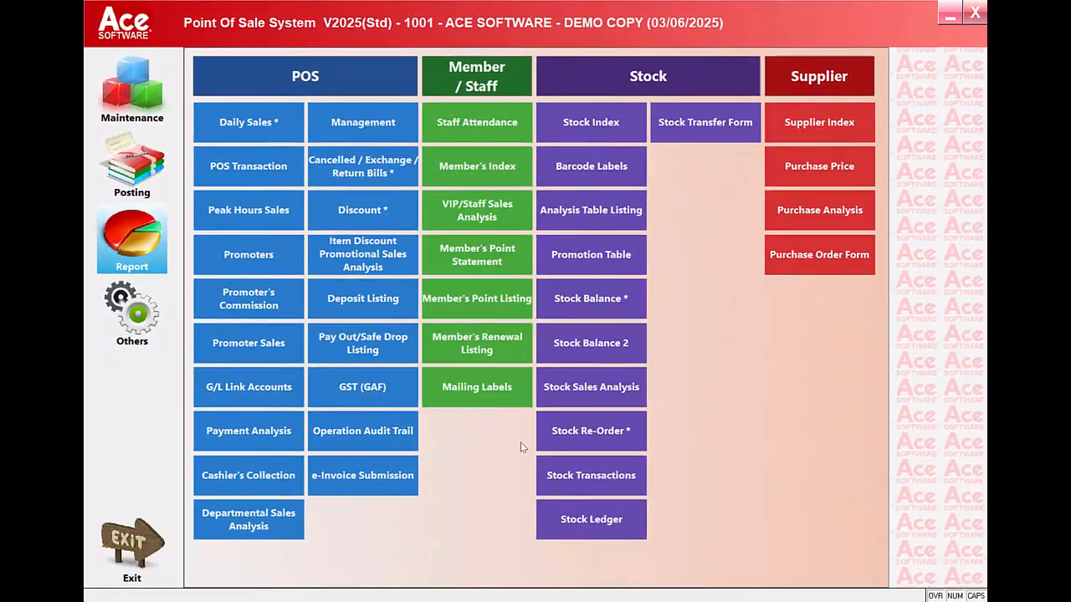
{"action": "left_click", "coordinate": [257, 474]}
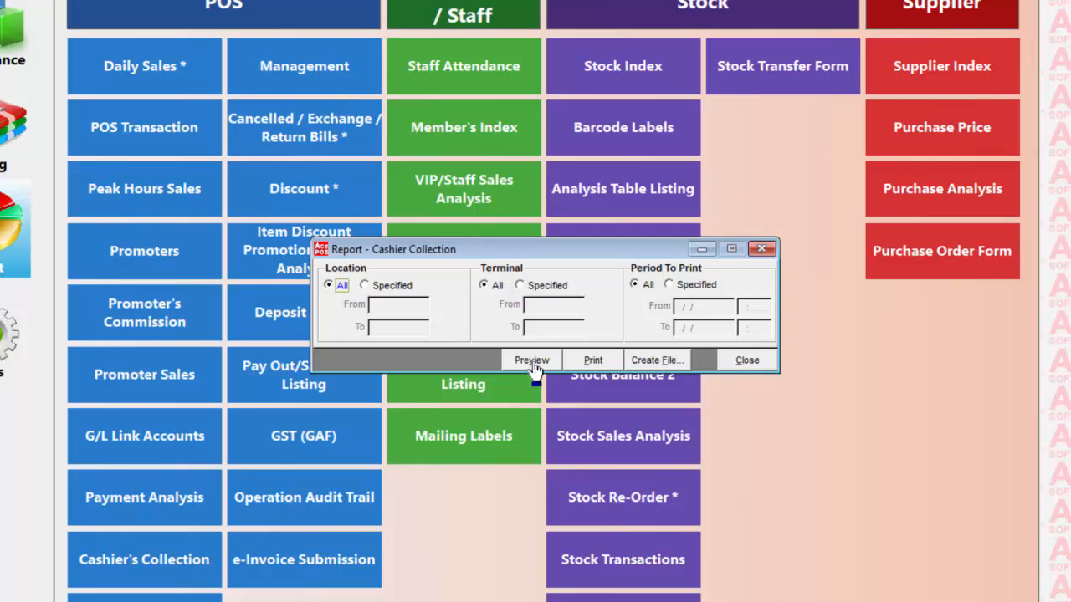
{"action": "left_click", "coordinate": [675, 286]}
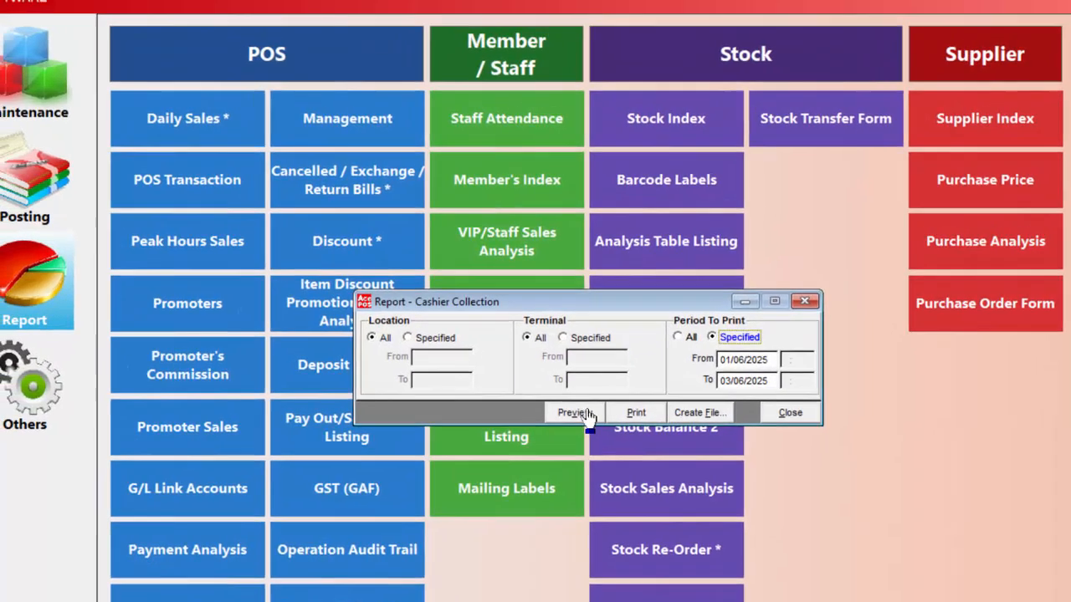
{"action": "left_click", "coordinate": [543, 364]}
{"action": "left_click", "coordinate": [326, 216]}
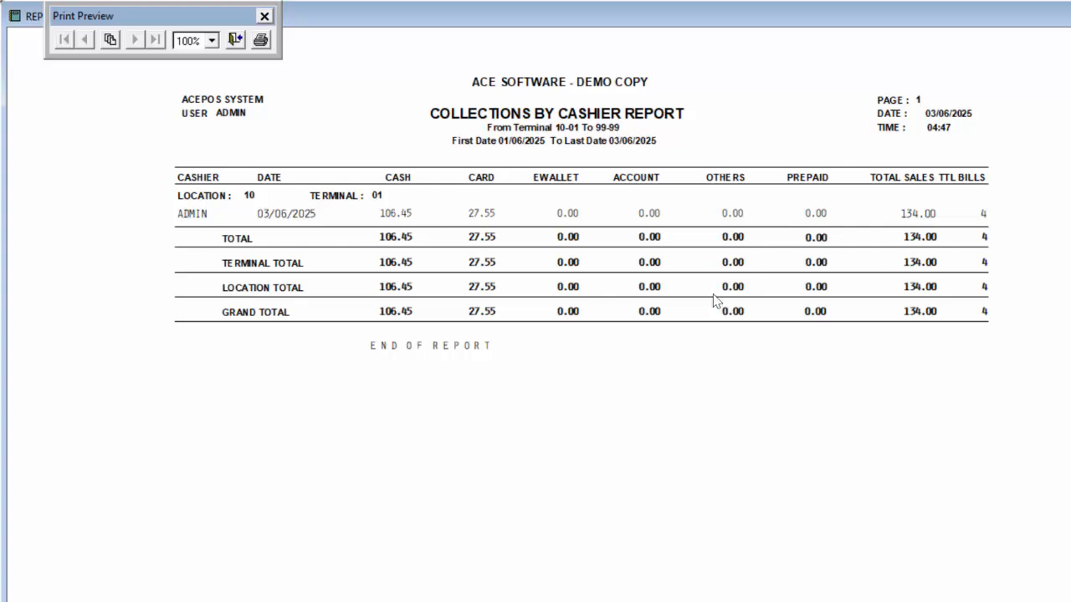
{"action": "left_click", "coordinate": [236, 42]}
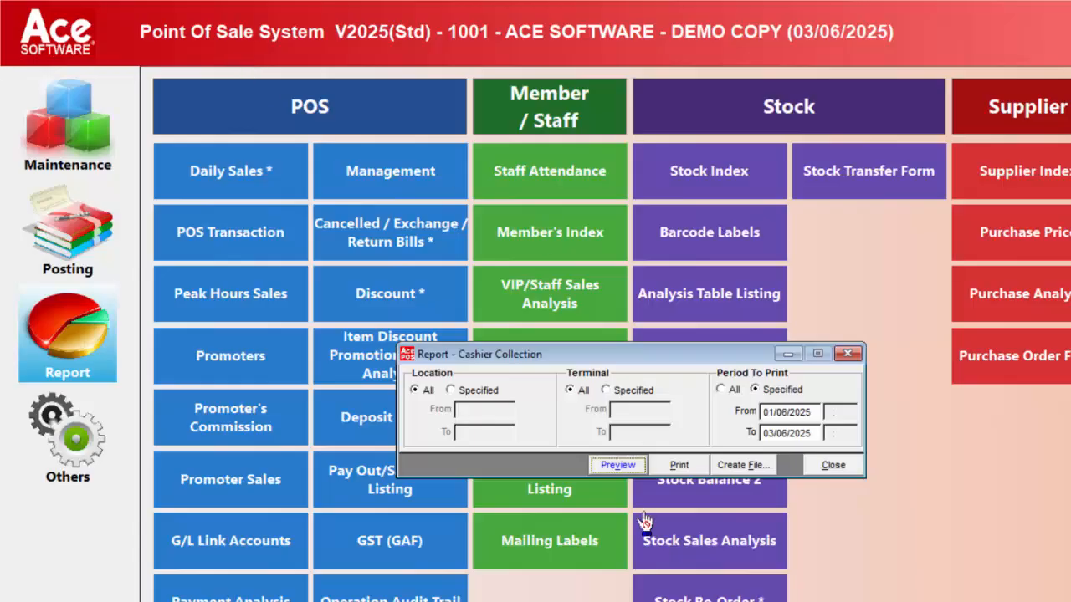
{"action": "left_click", "coordinate": [837, 466]}
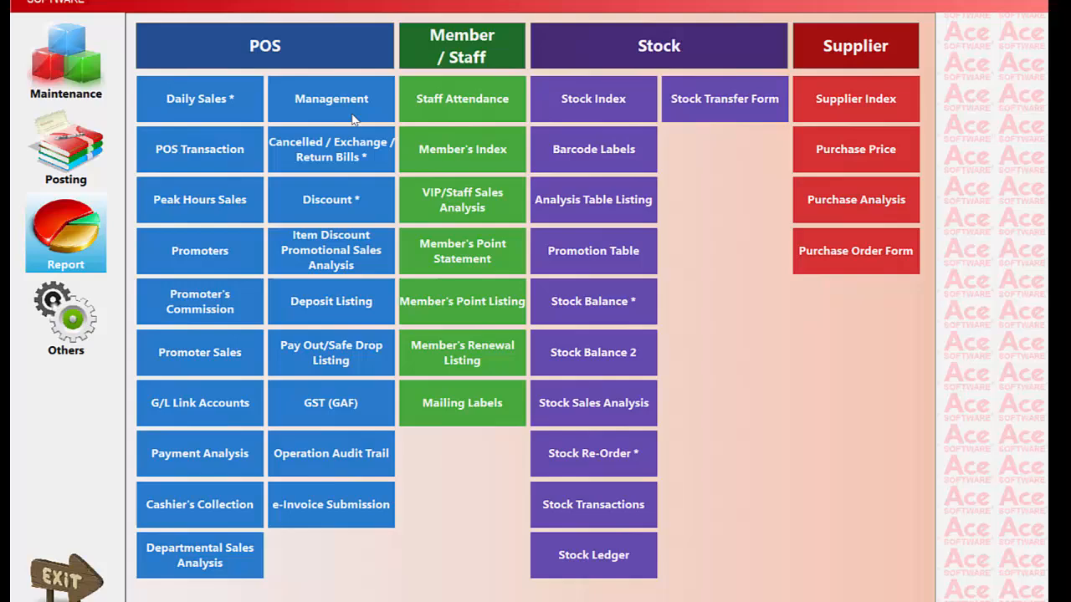
{"action": "left_click", "coordinate": [378, 135]}
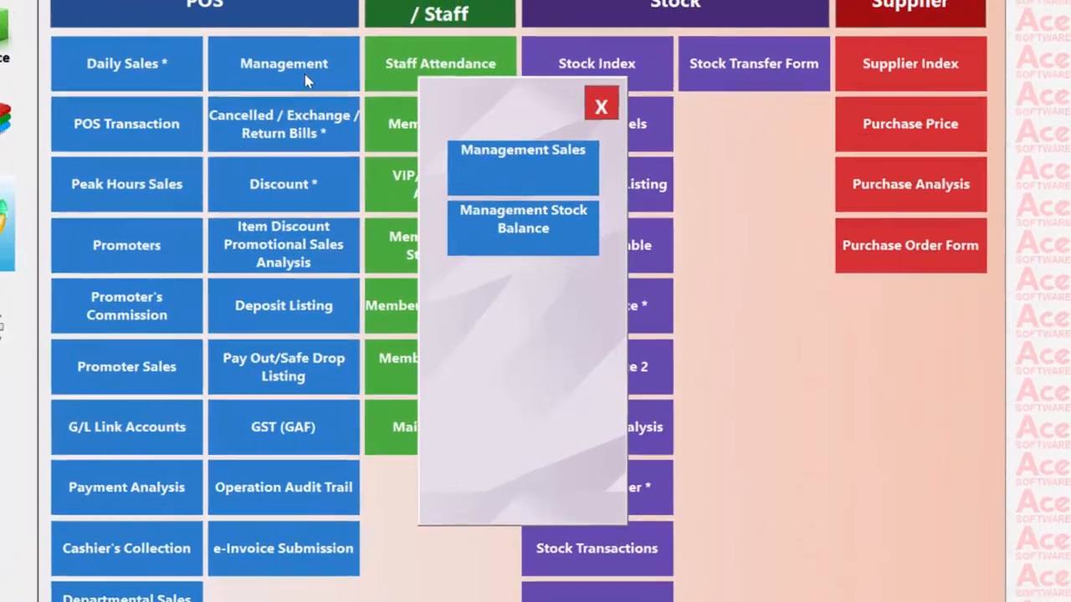
{"action": "left_click", "coordinate": [559, 166]}
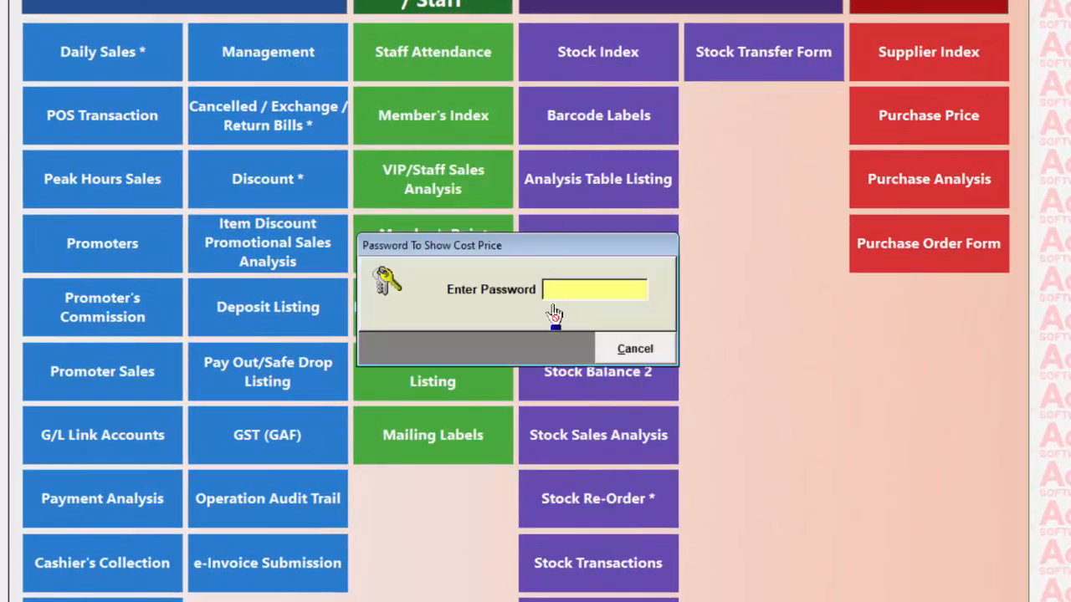
{"action": "type", "text": "*"}
{"action": "key", "text": "Return"}
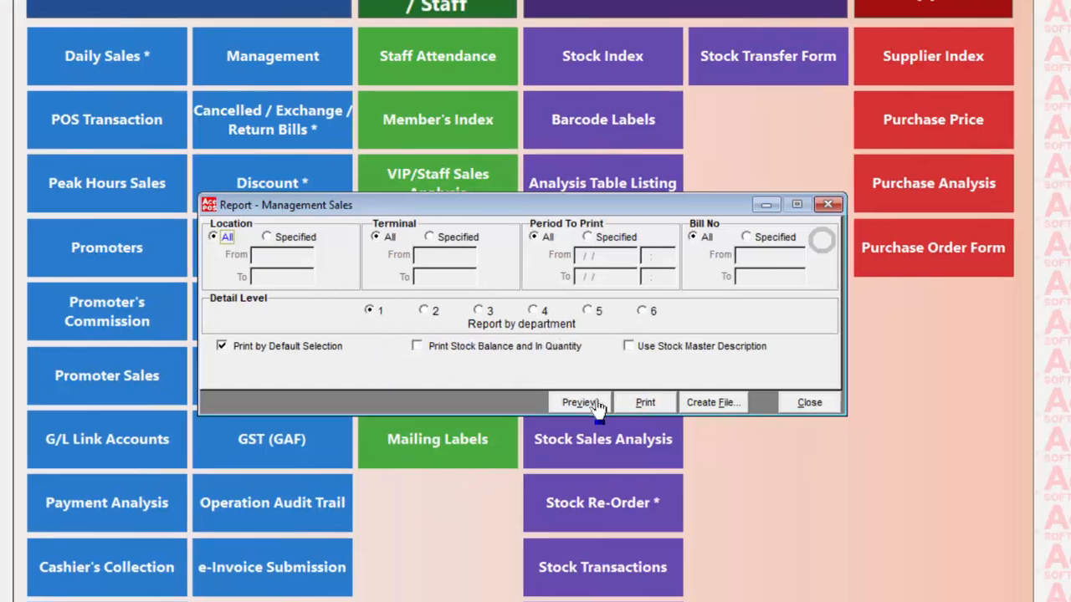
{"action": "left_click", "coordinate": [575, 398]}
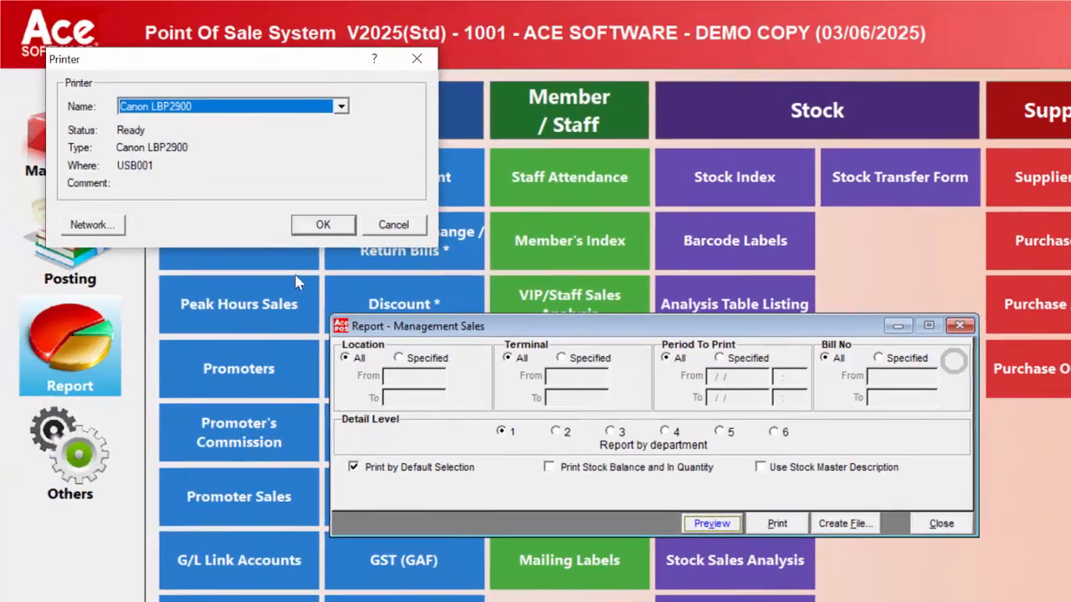
{"action": "left_click", "coordinate": [344, 226]}
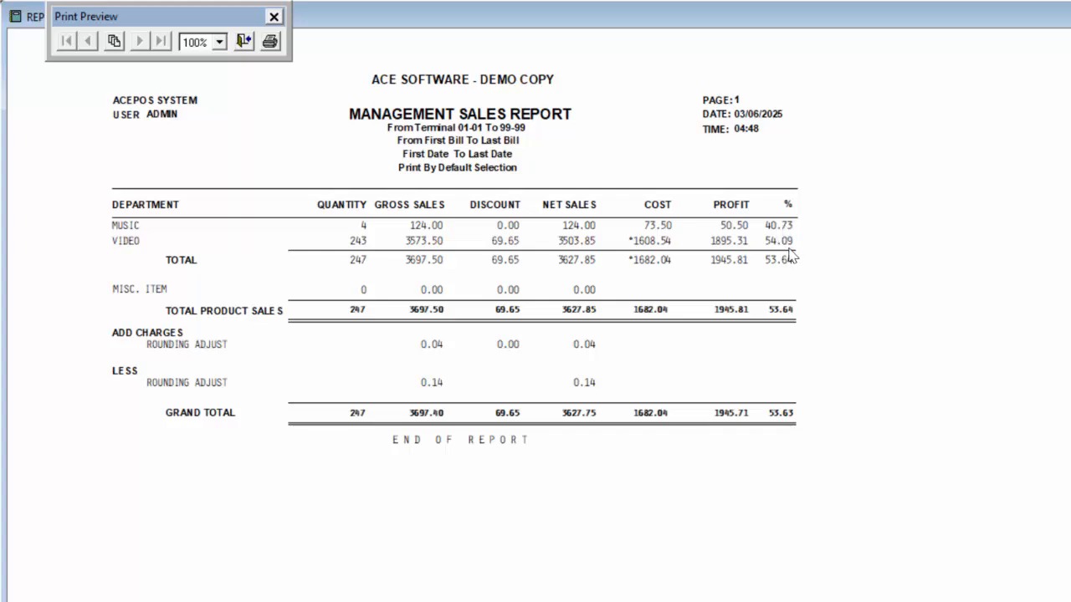
{"action": "left_click", "coordinate": [244, 41]}
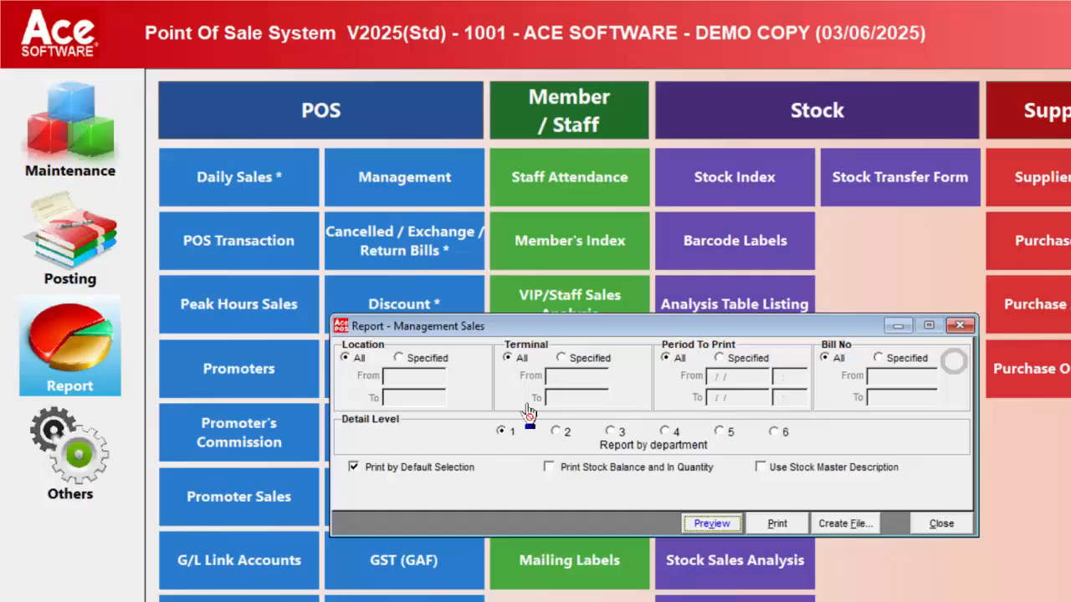
{"action": "left_click", "coordinate": [555, 431]}
{"action": "left_click", "coordinate": [711, 523]}
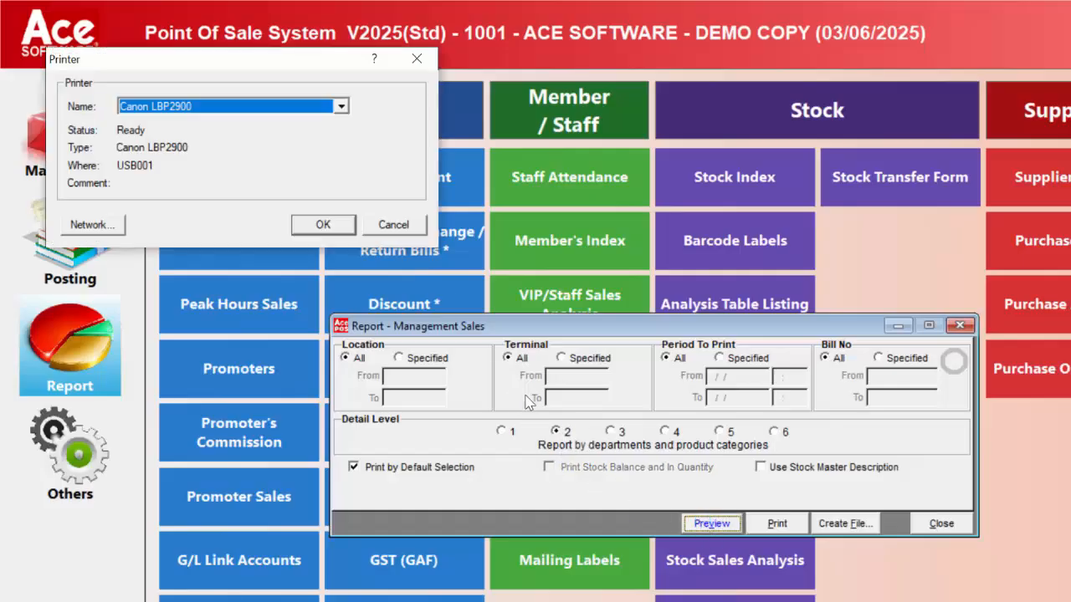
{"action": "left_click", "coordinate": [323, 225]}
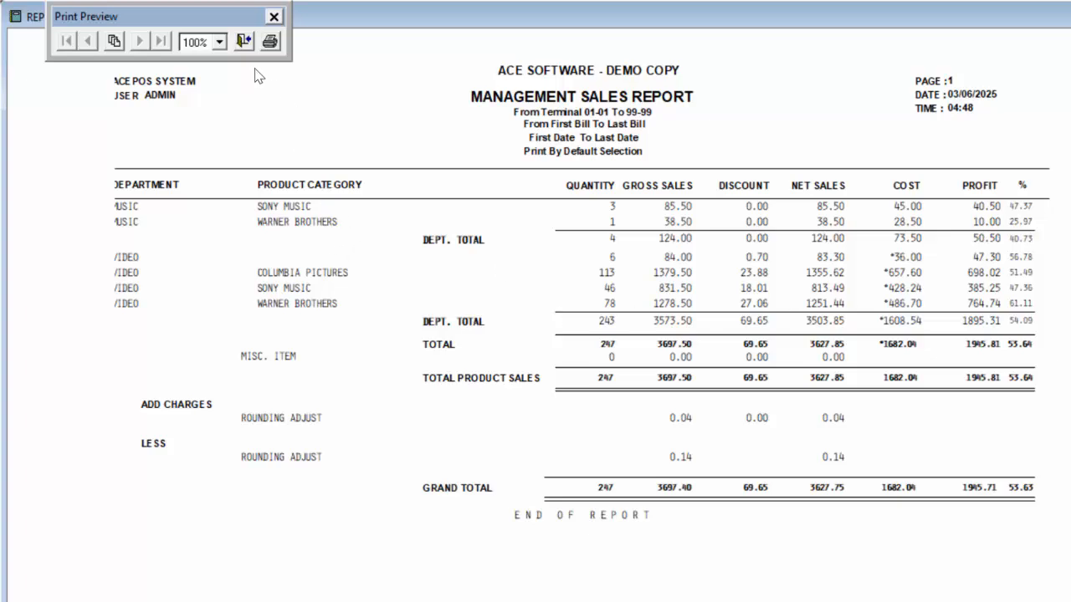
{"action": "left_click", "coordinate": [244, 42]}
{"action": "left_click", "coordinate": [619, 432]}
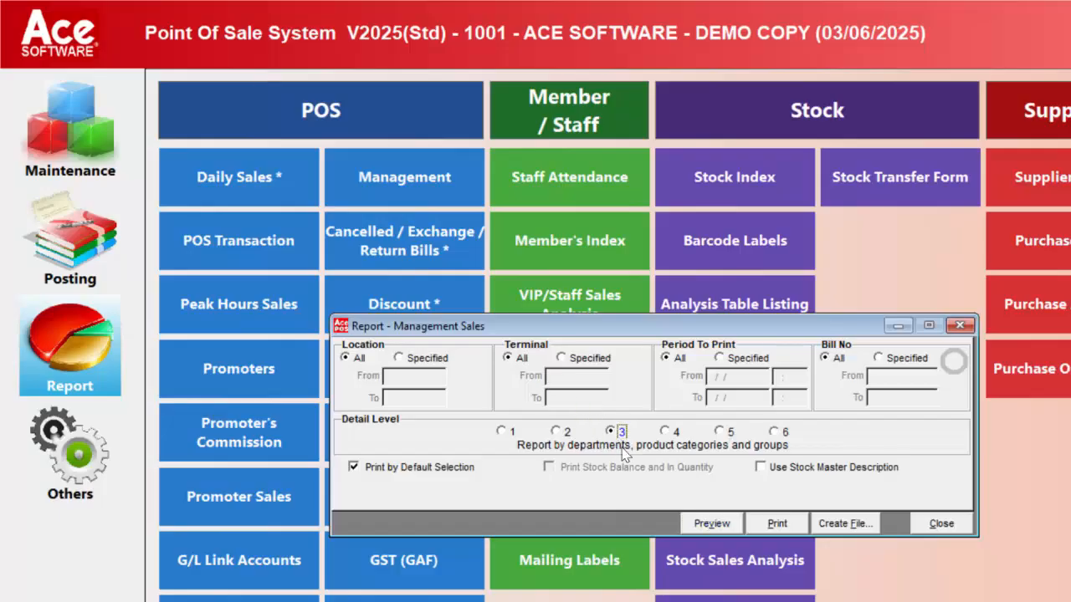
{"action": "left_click", "coordinate": [709, 525]}
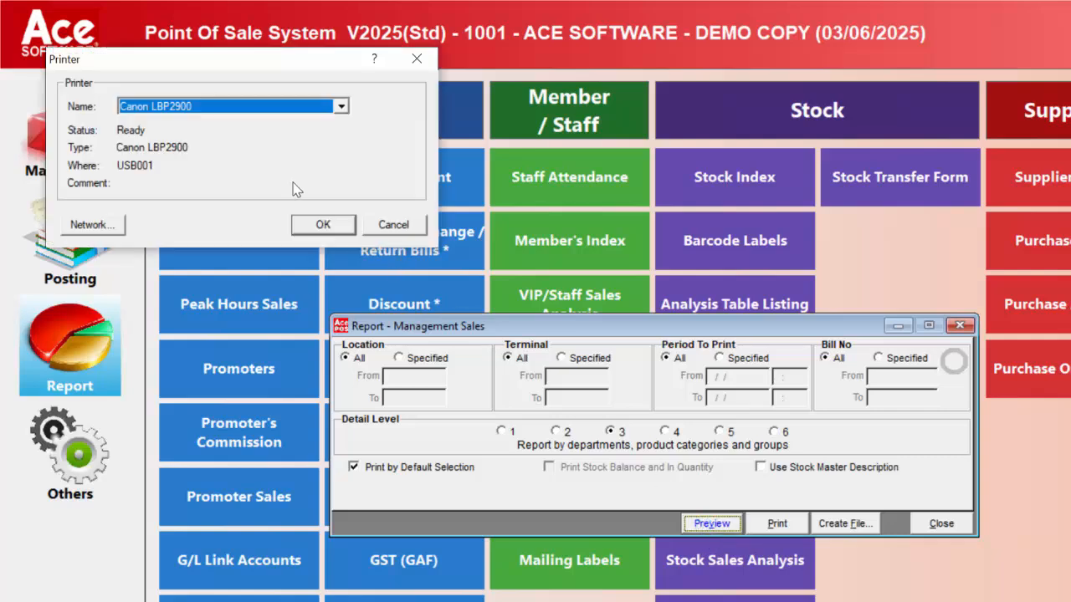
{"action": "left_click", "coordinate": [327, 228]}
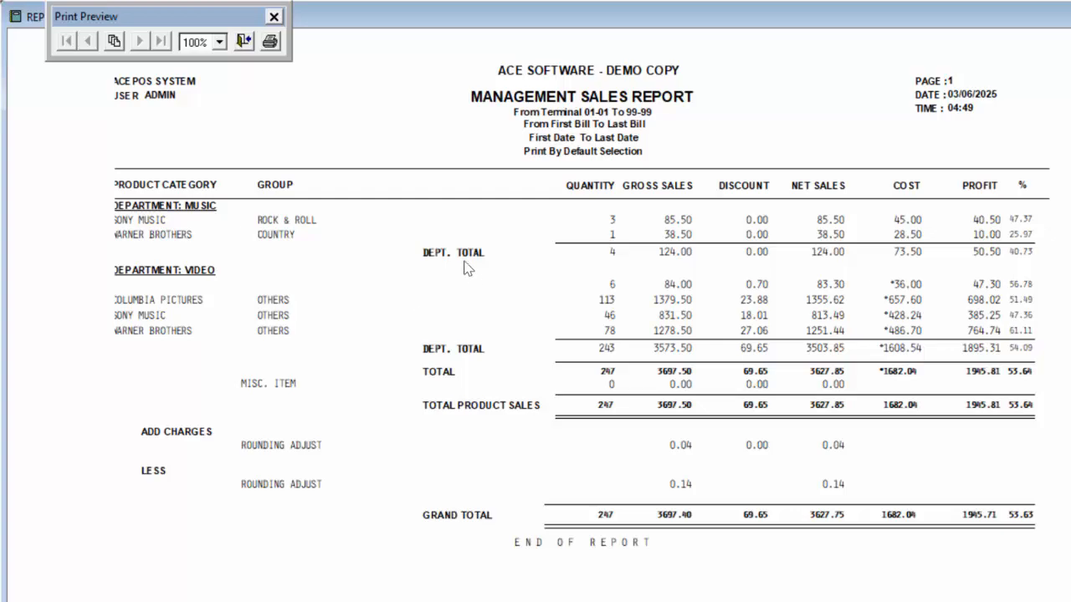
{"action": "left_click", "coordinate": [246, 42]}
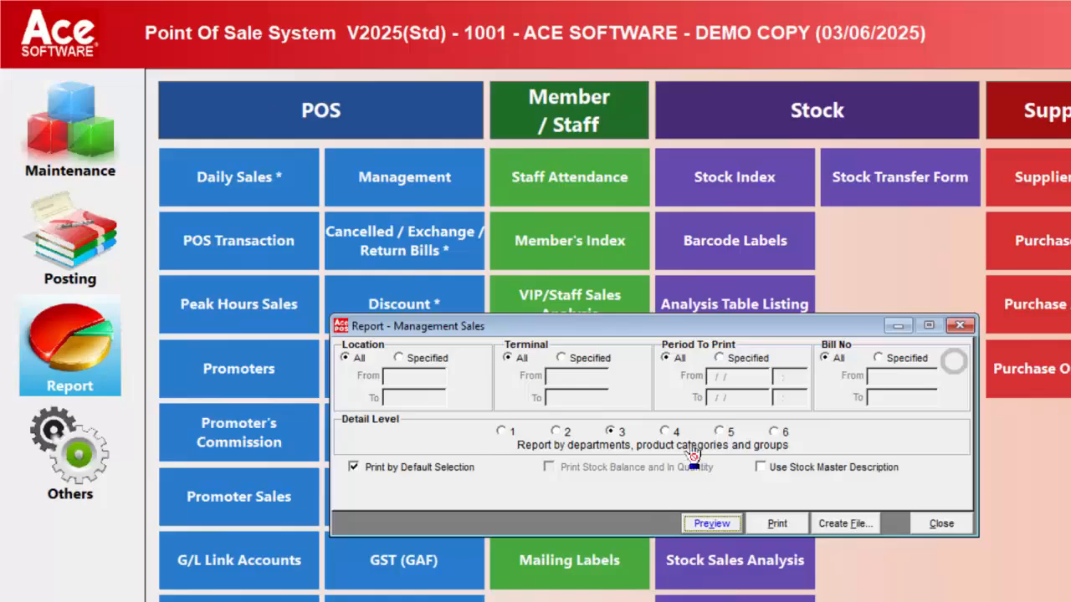
{"action": "left_click", "coordinate": [666, 431]}
{"action": "left_click", "coordinate": [702, 516]}
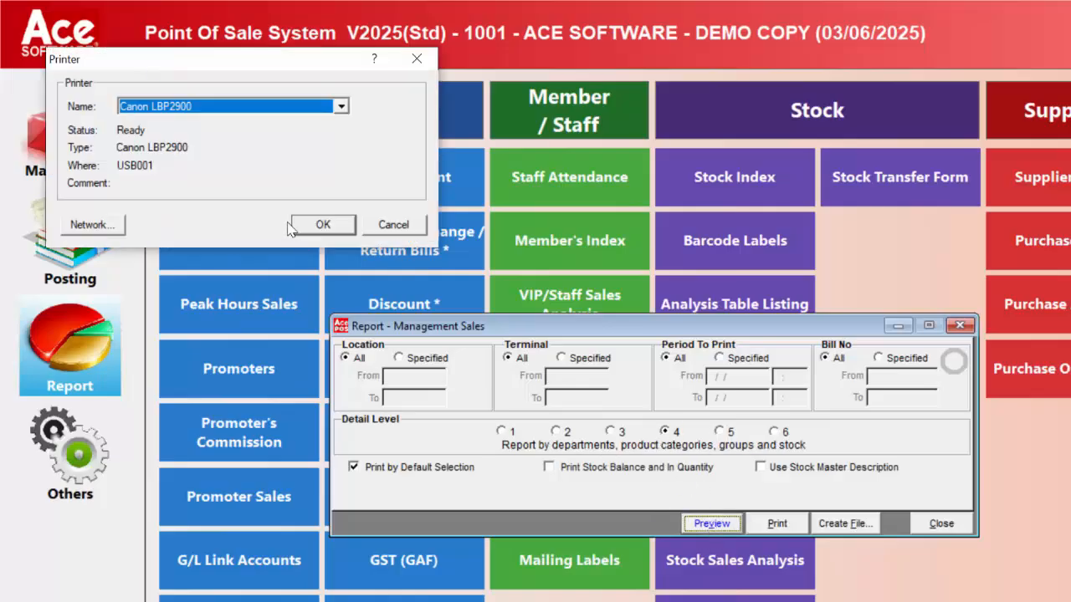
{"action": "left_click", "coordinate": [310, 222]}
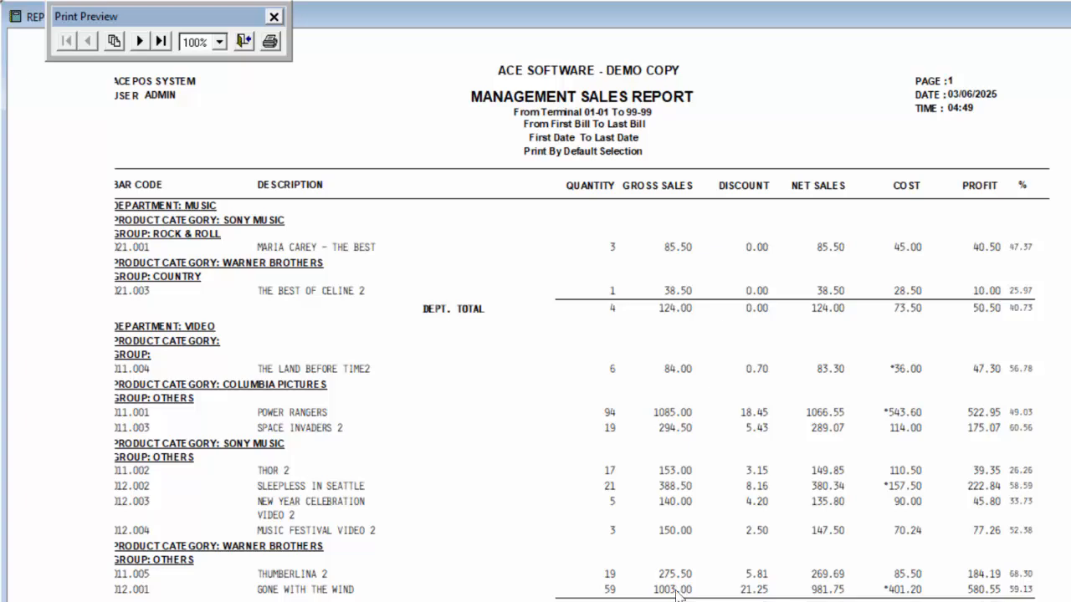
{"action": "left_click", "coordinate": [242, 42]}
{"action": "left_click", "coordinate": [724, 433]}
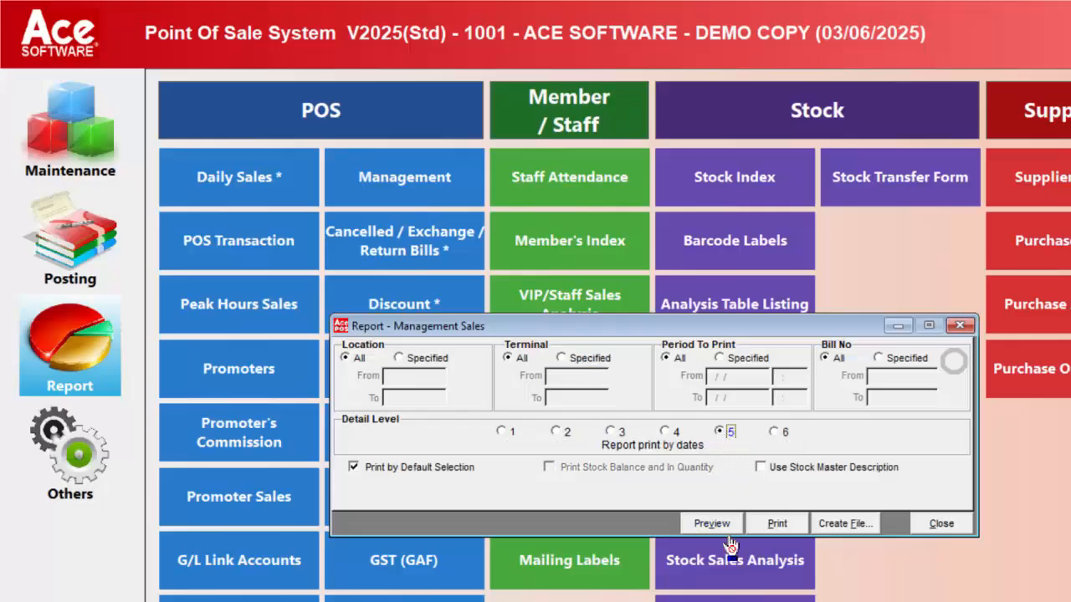
{"action": "left_click", "coordinate": [709, 524]}
{"action": "left_click", "coordinate": [323, 223]}
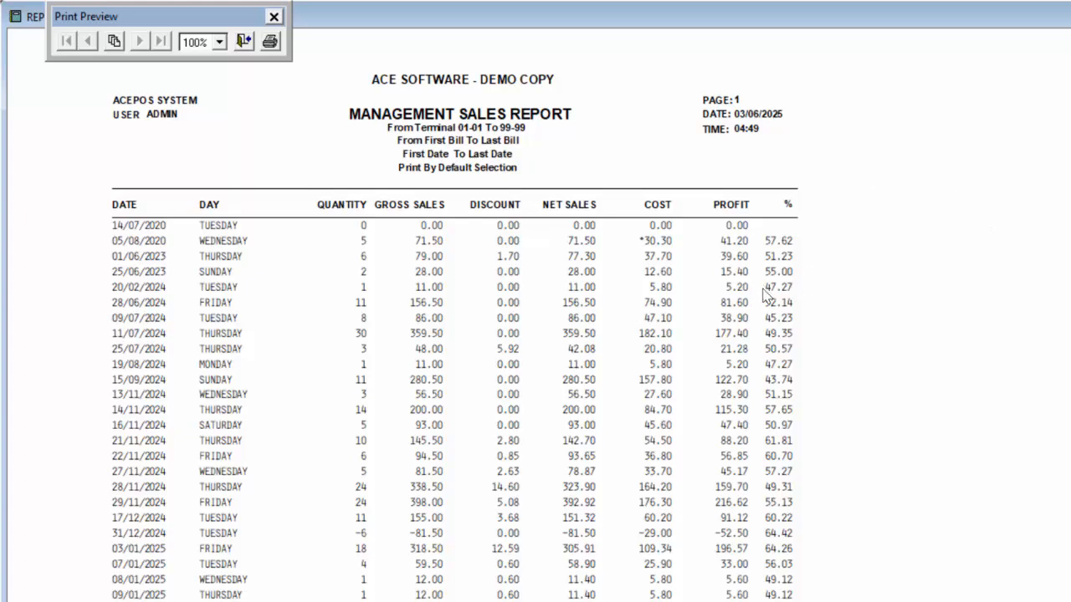
{"action": "left_click", "coordinate": [241, 40]}
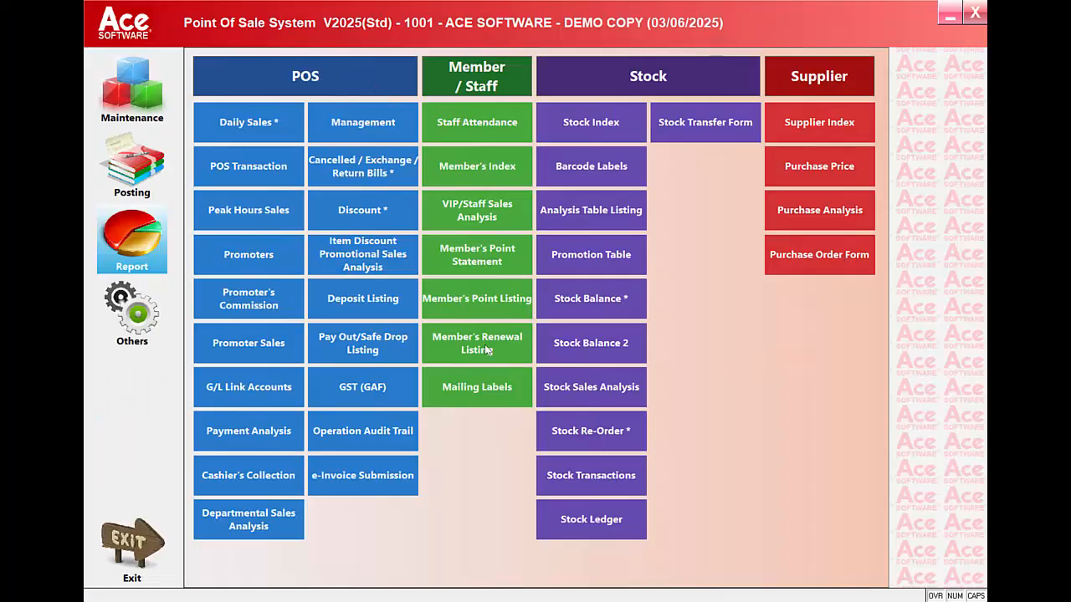
Step: Preview the detailed 80-column Void/Return report to its last page (grand total -351.52)
{"action": "left_click", "coordinate": [365, 167]}
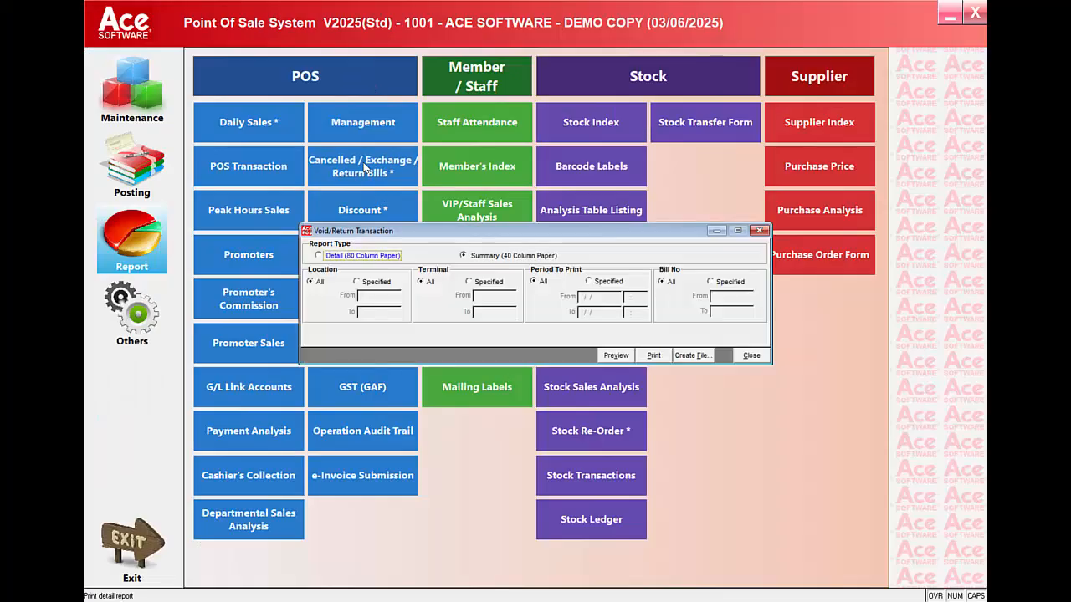
{"action": "left_click", "coordinate": [318, 255]}
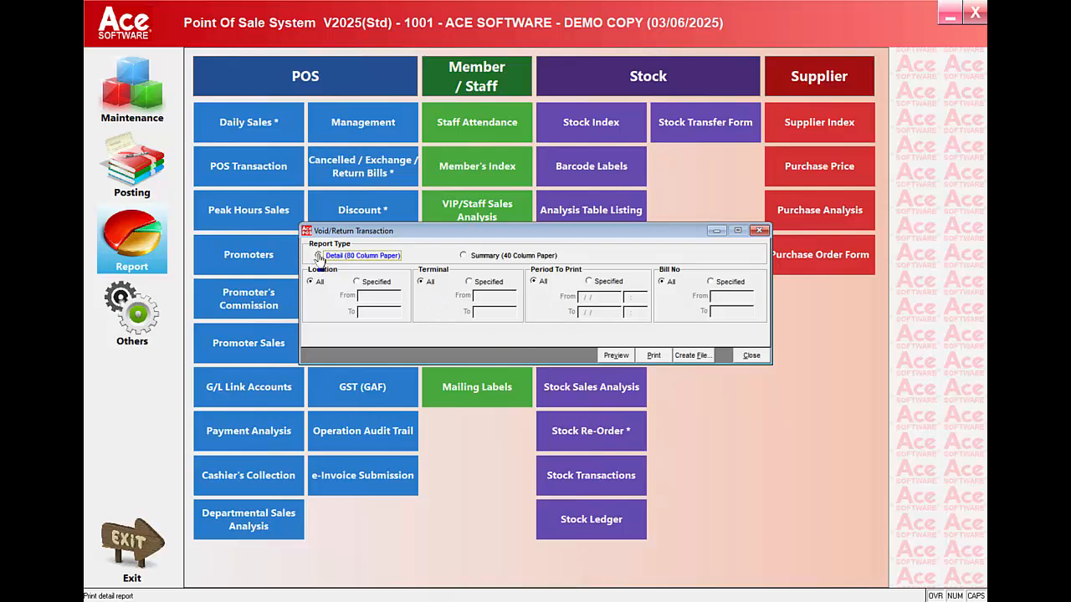
{"action": "left_click", "coordinate": [617, 356]}
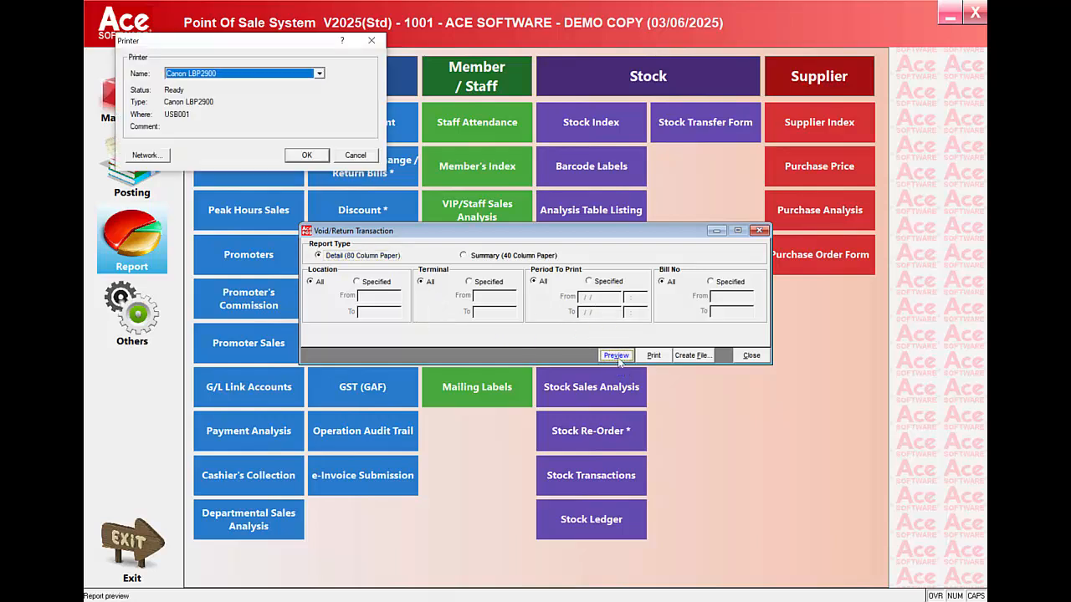
{"action": "left_click", "coordinate": [306, 158]}
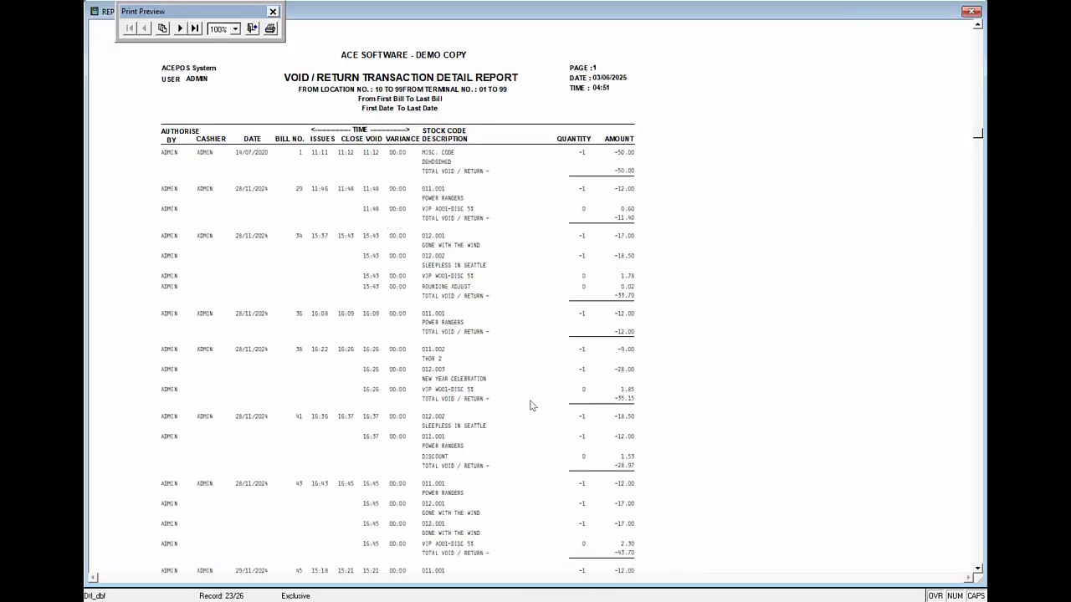
{"action": "scroll", "coordinate": [531, 405], "scroll_direction": "down", "scroll_amount": 6}
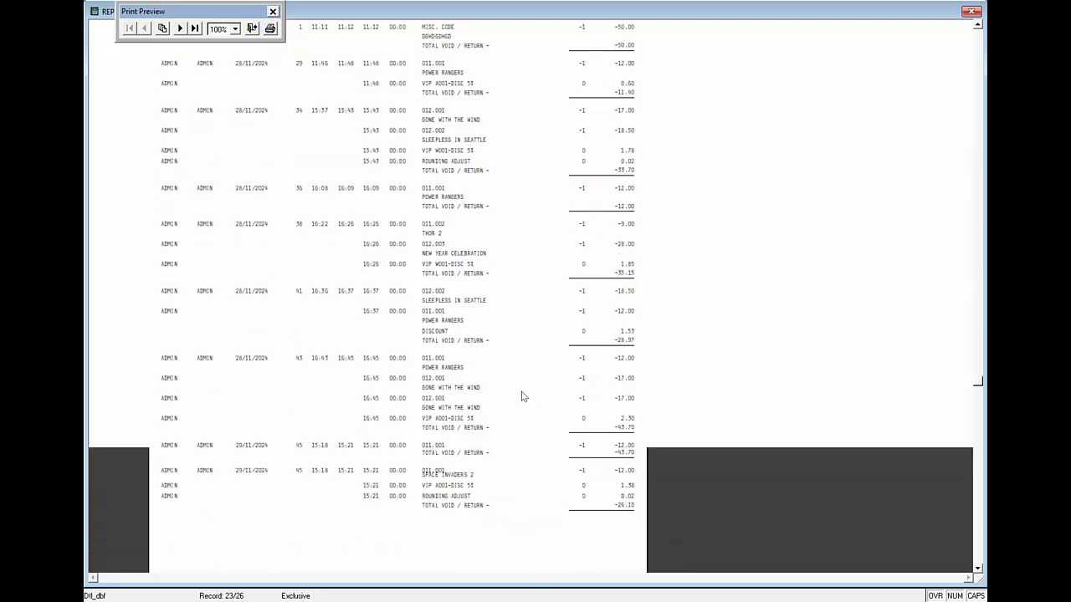
{"action": "scroll", "coordinate": [523, 395], "scroll_direction": "up", "scroll_amount": 5}
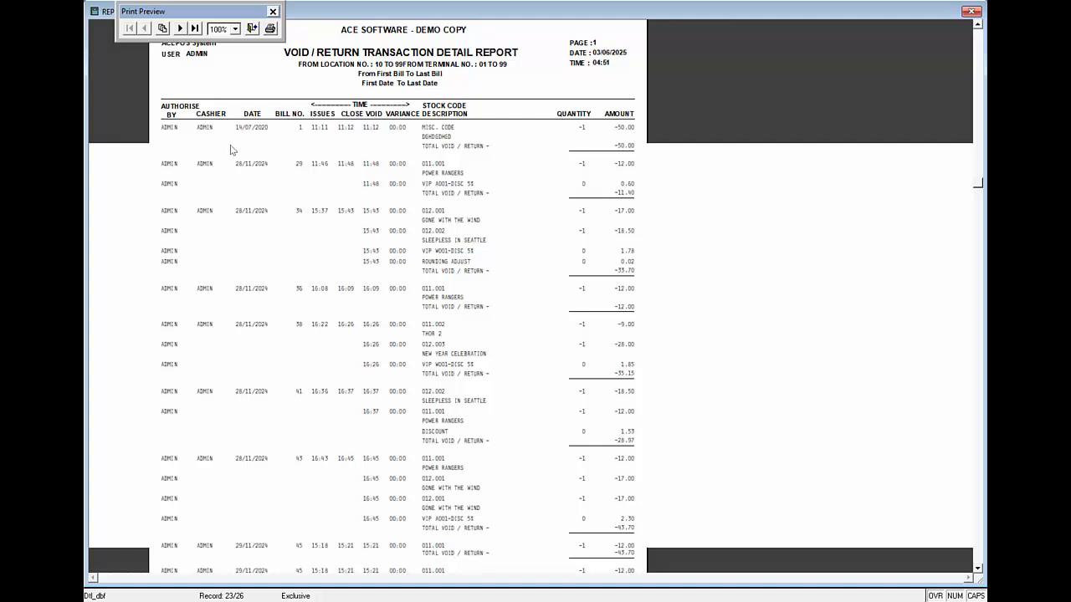
{"action": "left_click", "coordinate": [180, 28]}
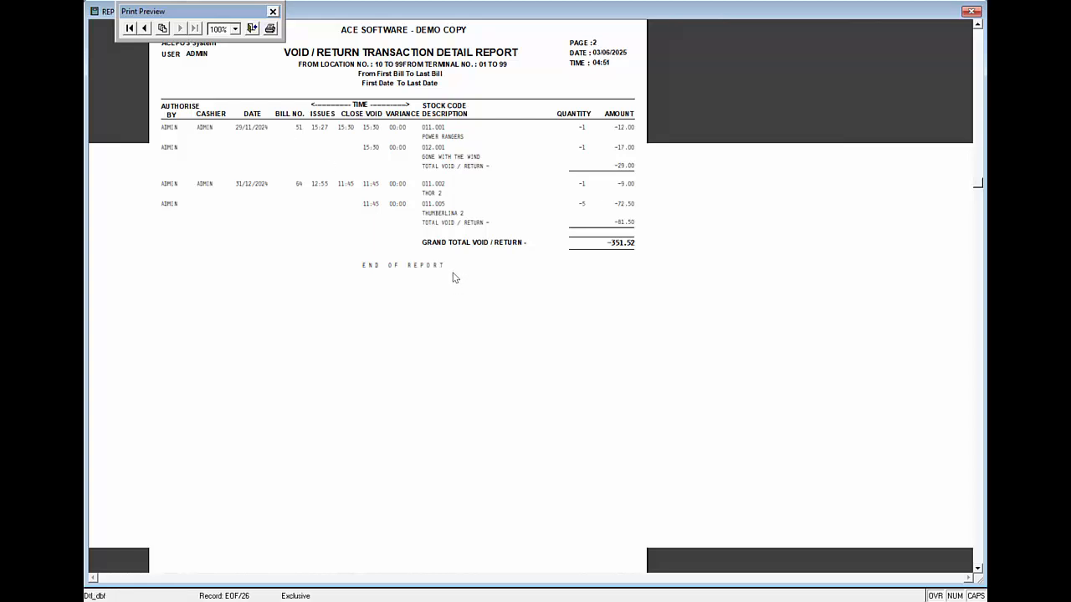
{"action": "left_click", "coordinate": [251, 29]}
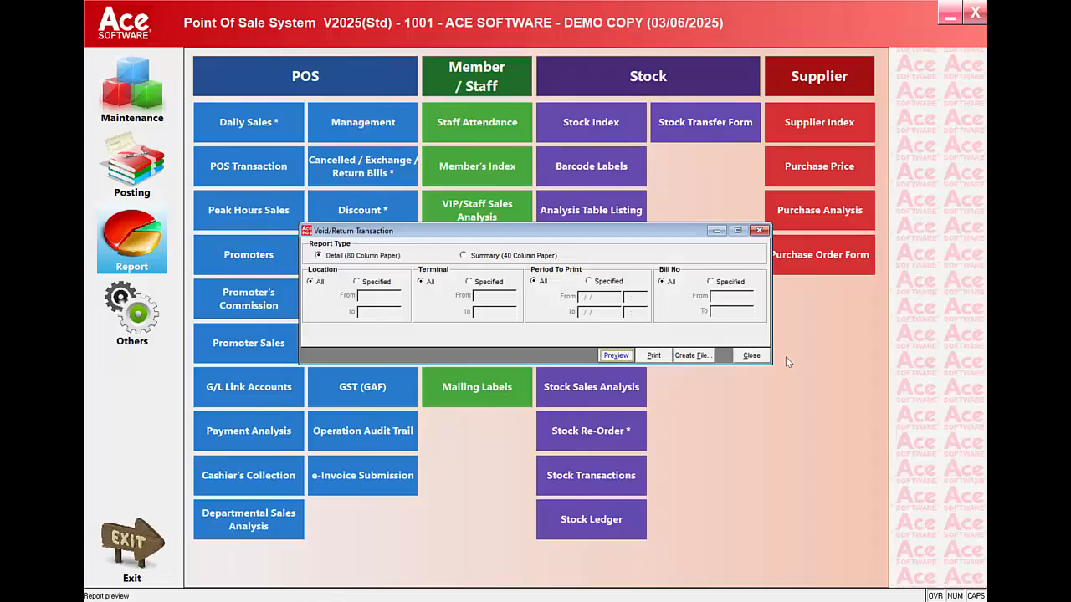
{"action": "left_click", "coordinate": [757, 355]}
Step: Preview the detailed 80-column Discount Bill report at 100% zoom, then close it
{"action": "left_click", "coordinate": [349, 204]}
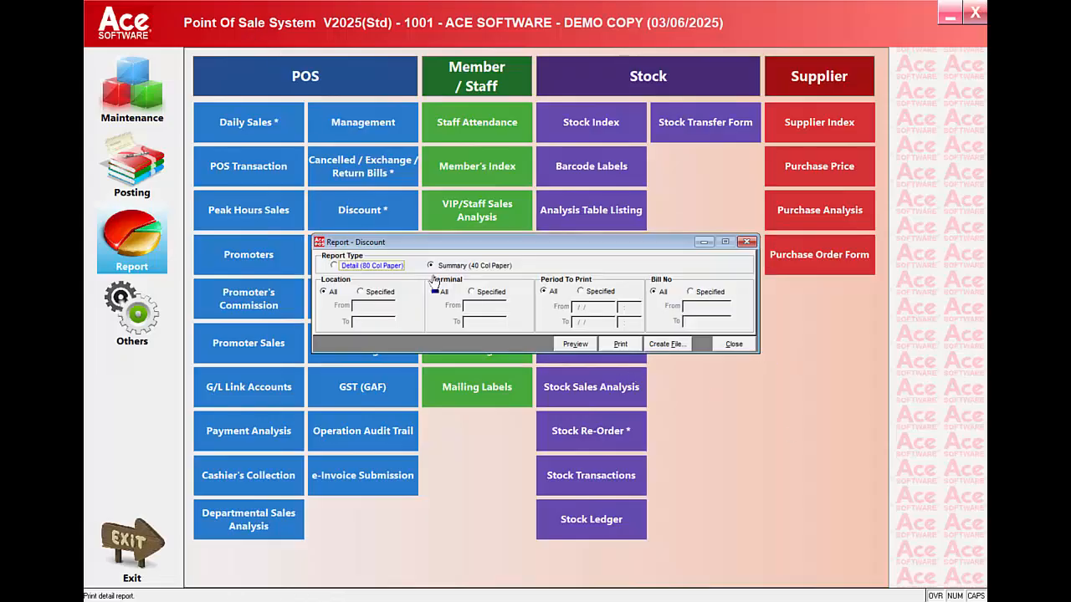
{"action": "left_click", "coordinate": [351, 266]}
{"action": "left_click", "coordinate": [585, 345]}
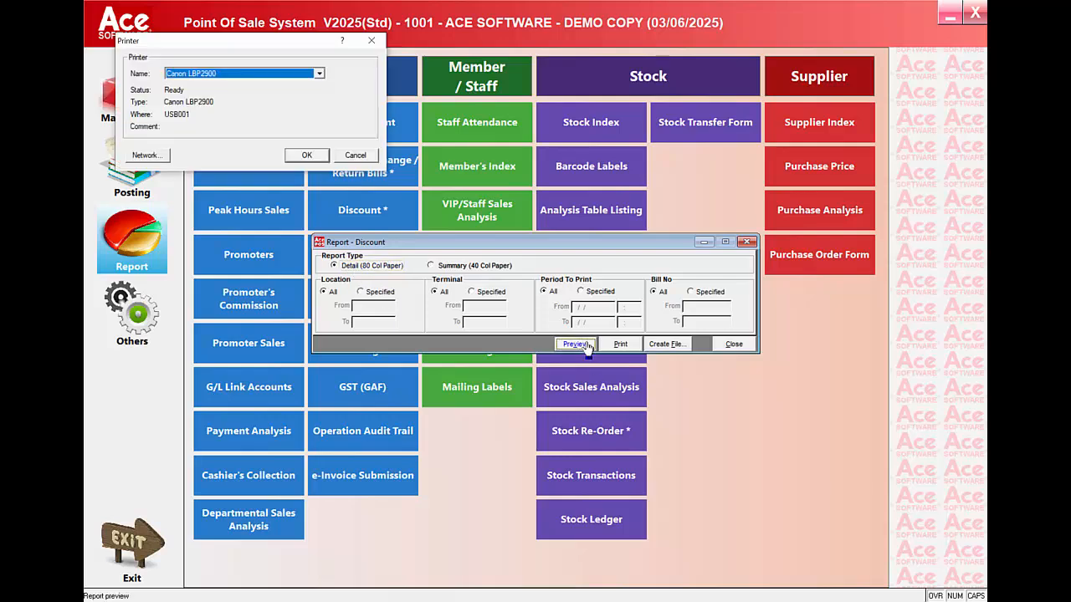
{"action": "left_click", "coordinate": [307, 156]}
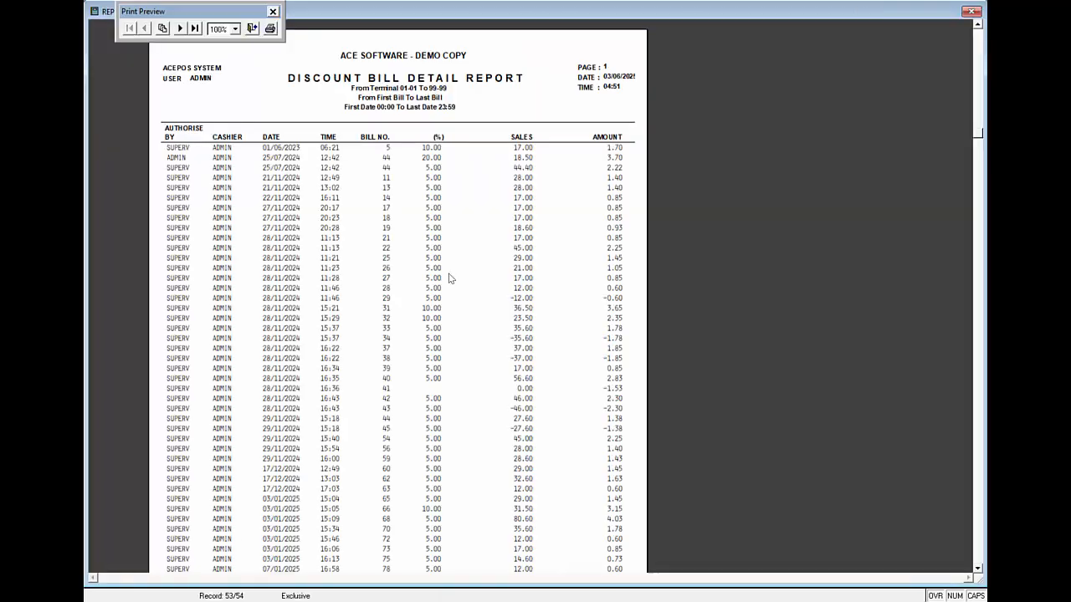
{"action": "left_click", "coordinate": [361, 304]}
{"action": "scroll", "coordinate": [319, 239], "scroll_direction": "up", "scroll_amount": 1}
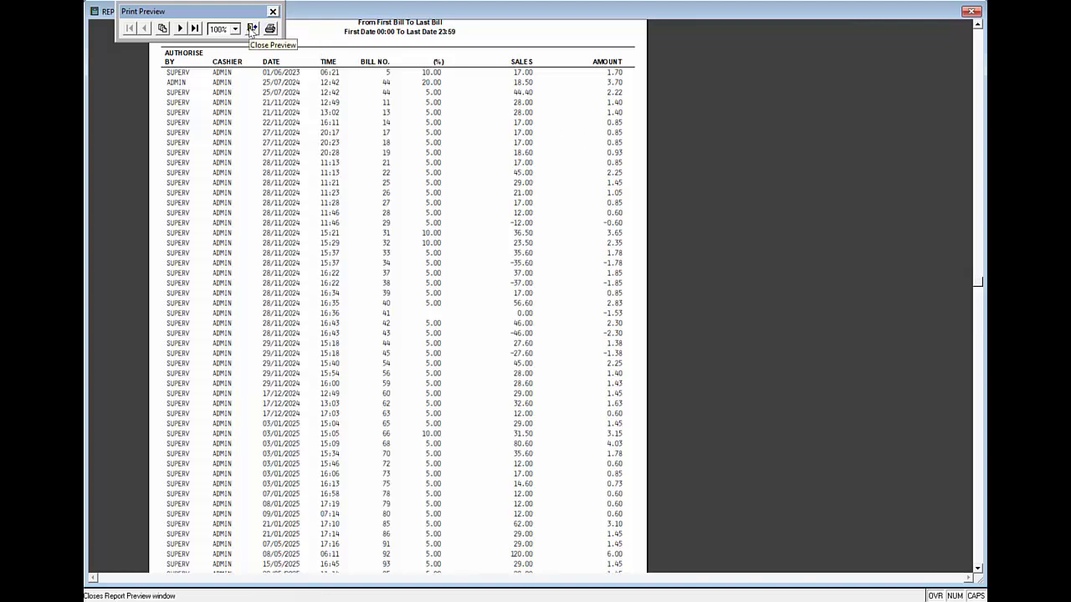
{"action": "left_click", "coordinate": [251, 31]}
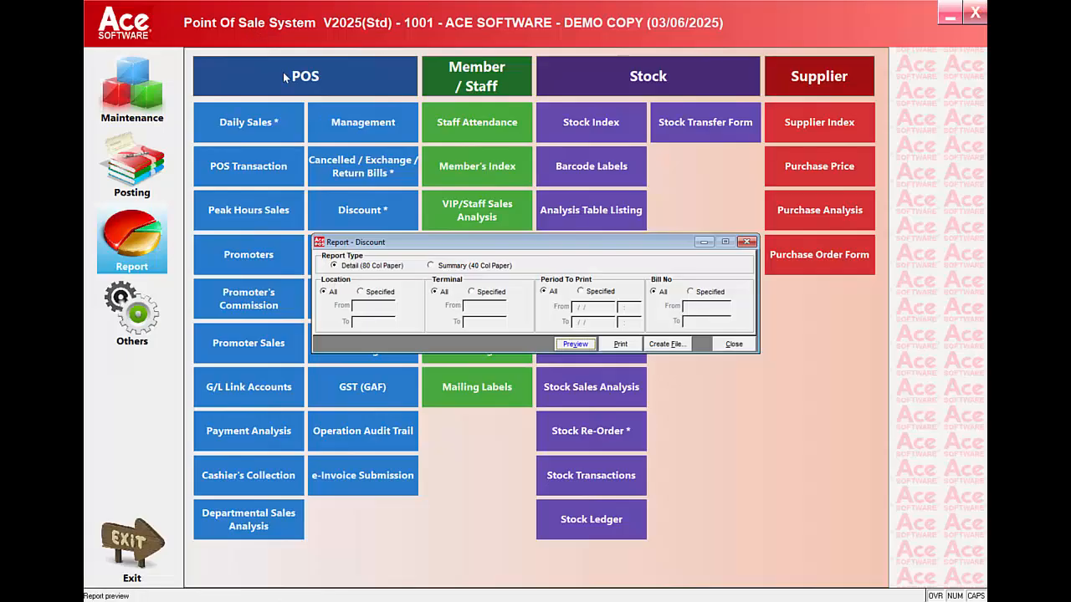
{"action": "left_click", "coordinate": [733, 344]}
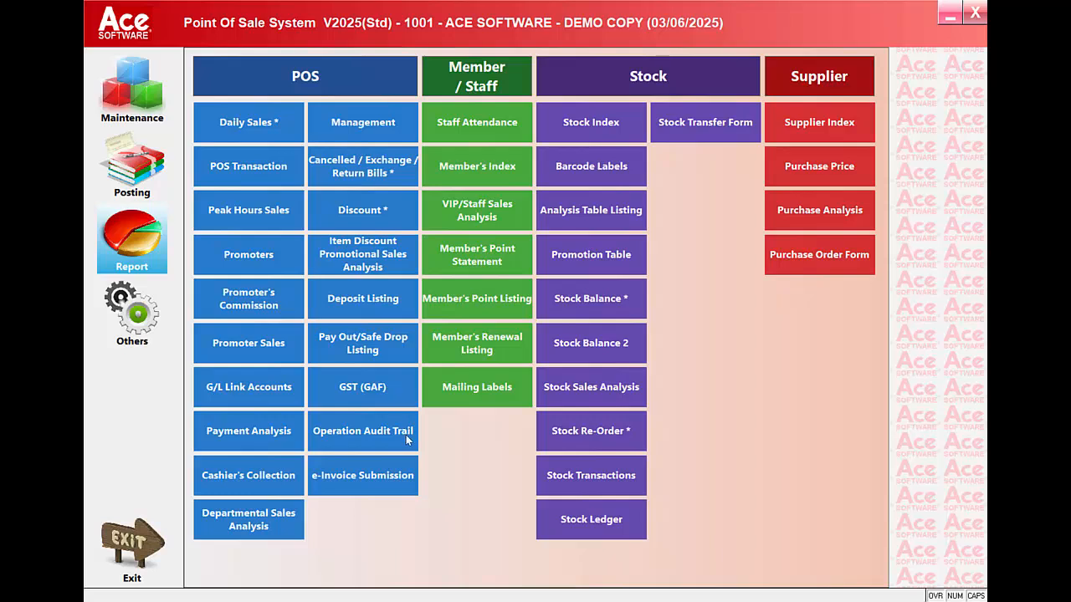
Step: Preview the e-Invoice Submission report for location 10, June 2025, then close it
{"action": "left_click", "coordinate": [397, 483]}
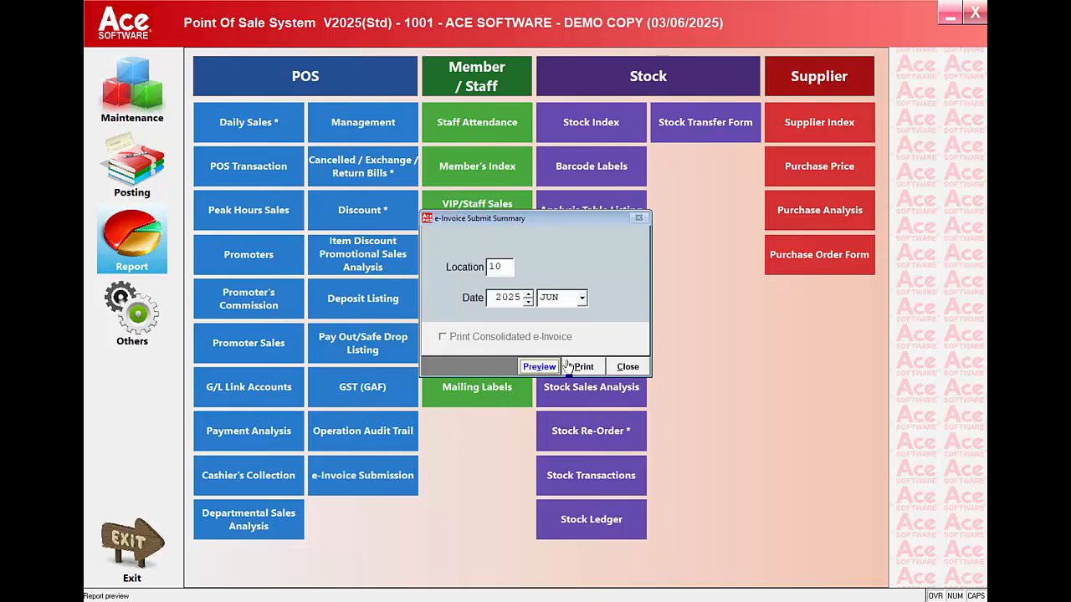
{"action": "left_click", "coordinate": [539, 367]}
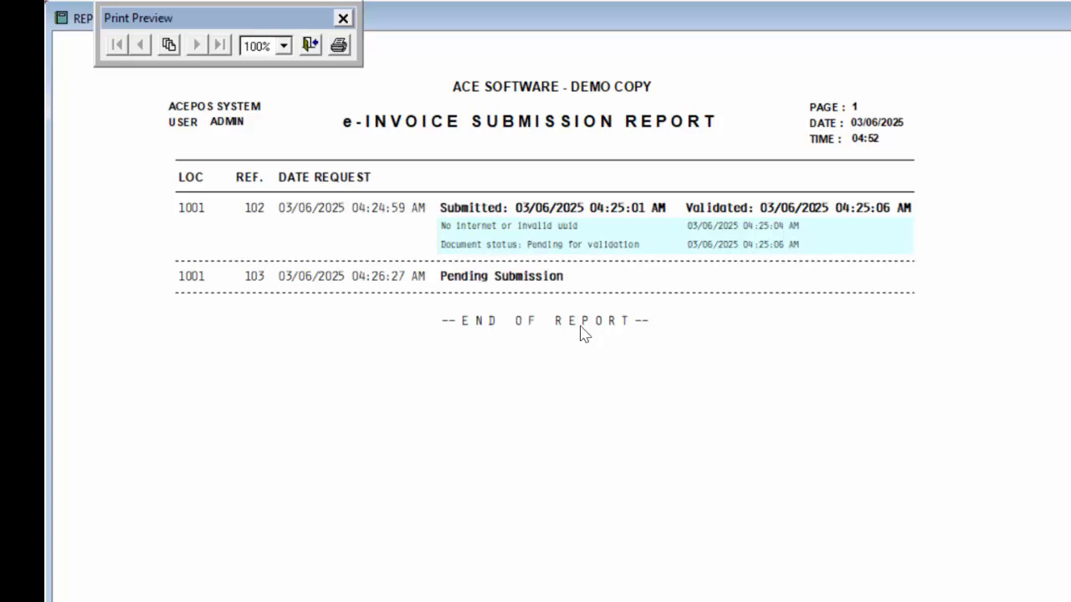
{"action": "left_click", "coordinate": [311, 46]}
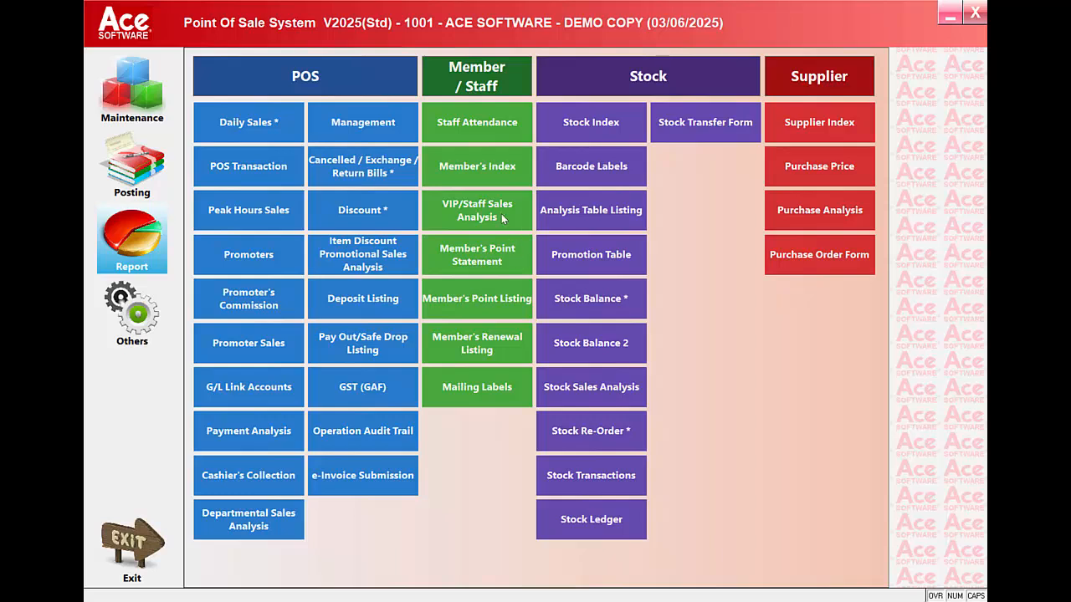
{"action": "left_click", "coordinate": [625, 164]}
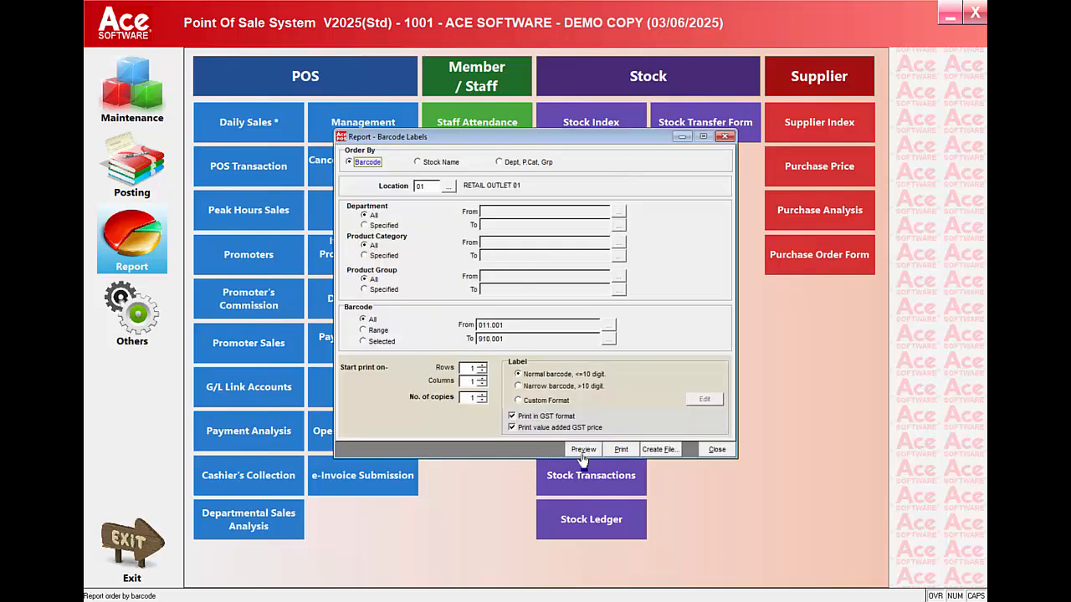
{"action": "left_click", "coordinate": [595, 456]}
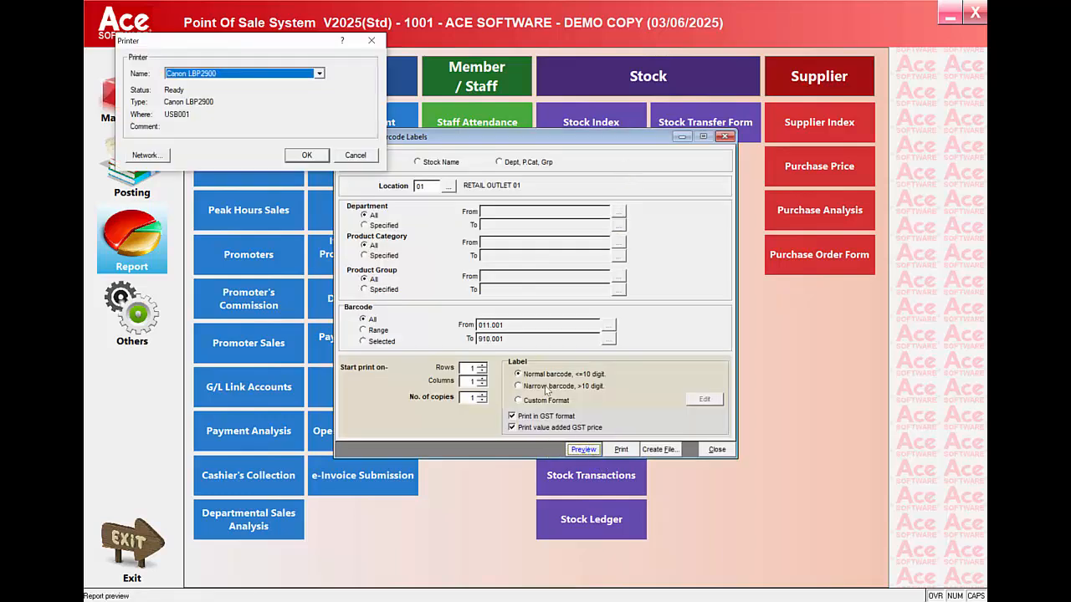
{"action": "left_click", "coordinate": [318, 153]}
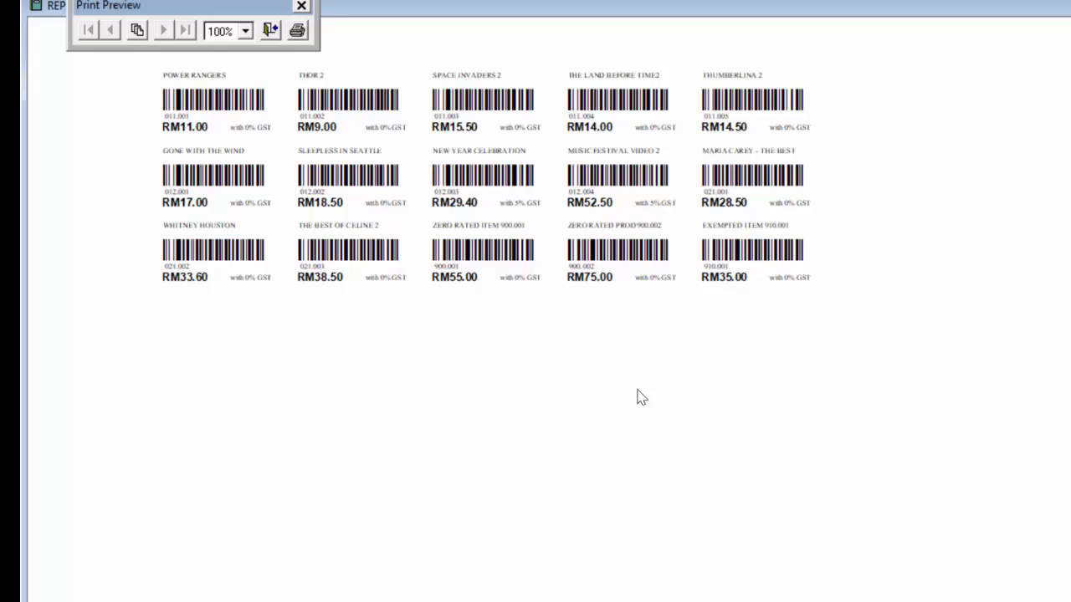
{"action": "left_click", "coordinate": [271, 30]}
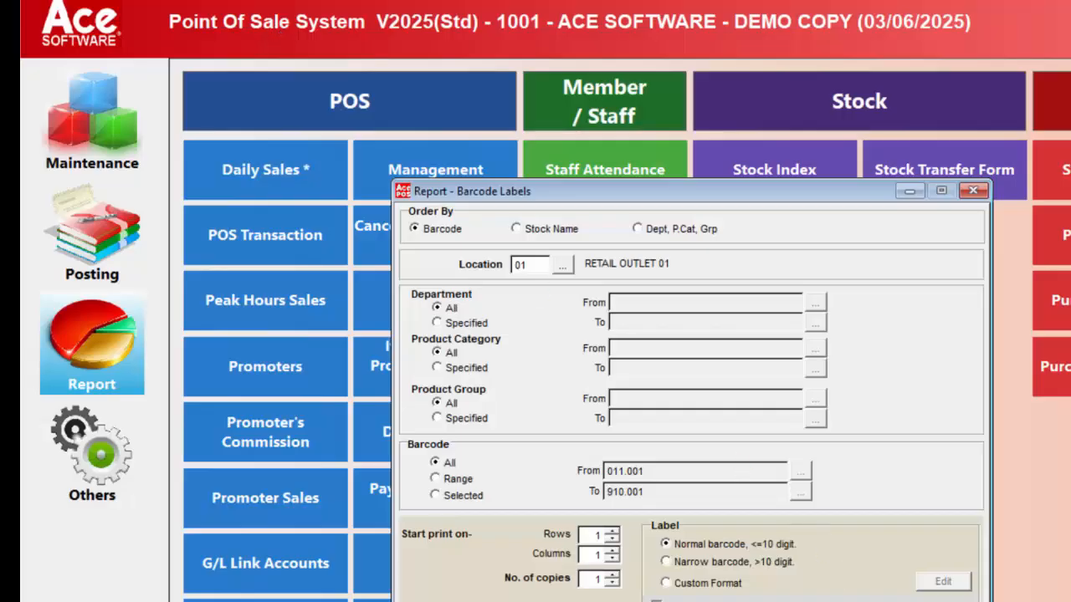
{"action": "left_click", "coordinate": [929, 600]}
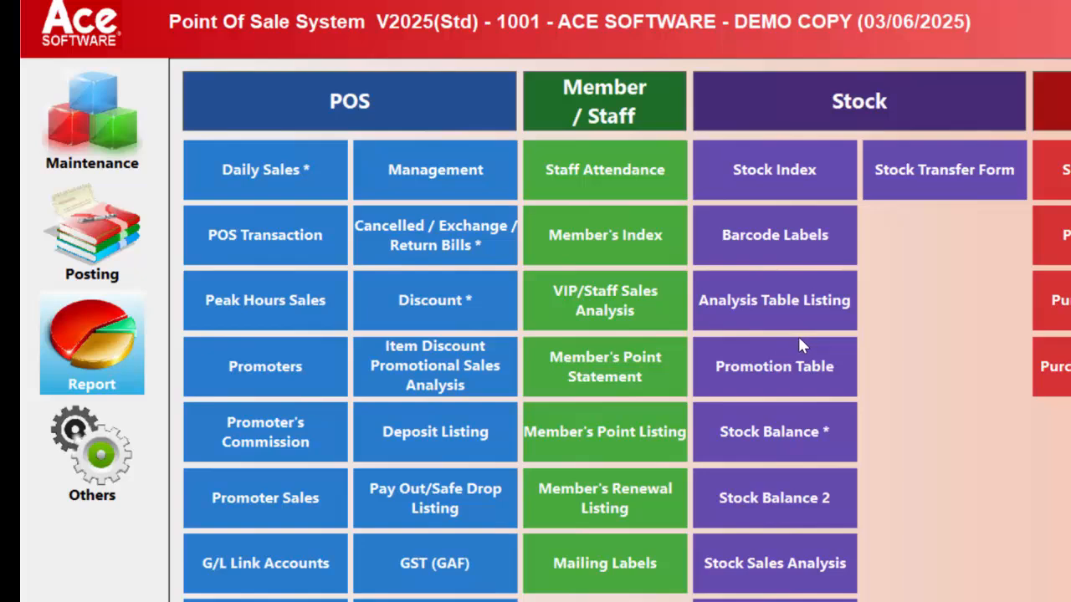
{"action": "left_click", "coordinate": [812, 435]}
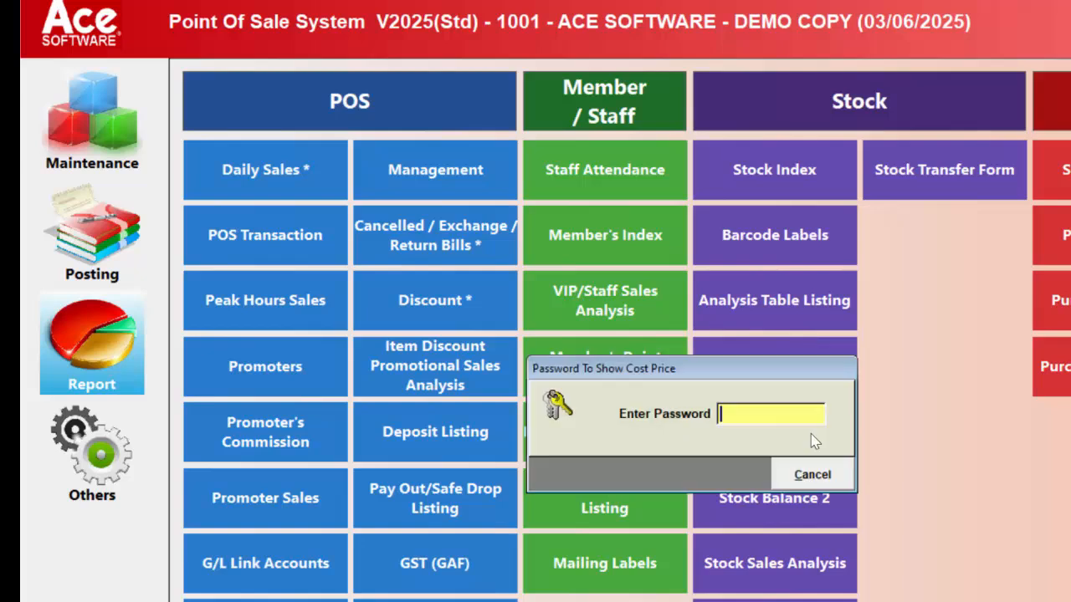
{"action": "type", "text": "***"}
{"action": "key", "text": "Return"}
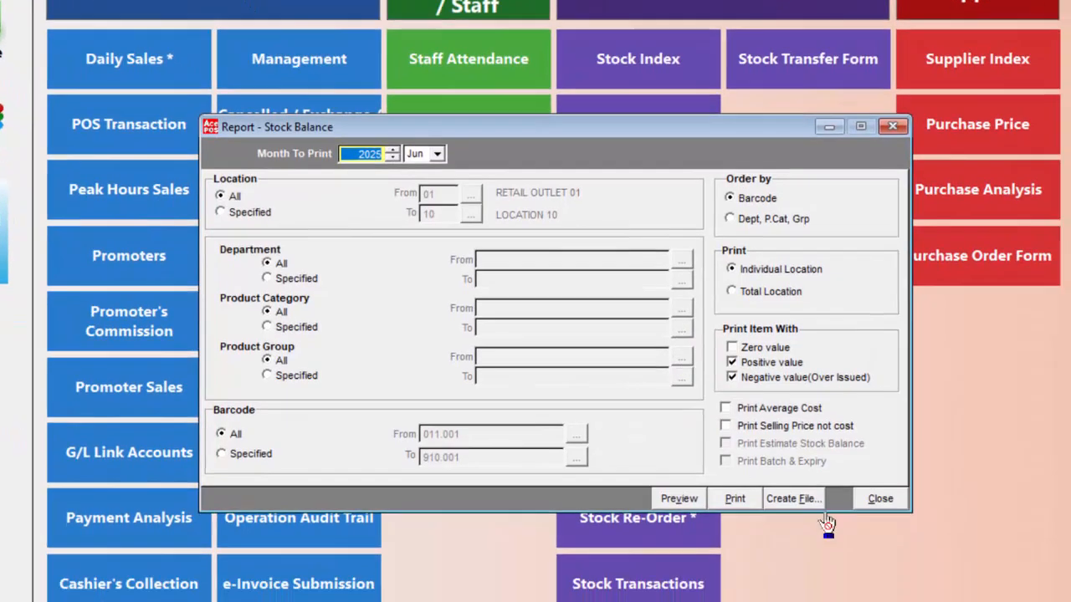
{"action": "left_click", "coordinate": [650, 487]}
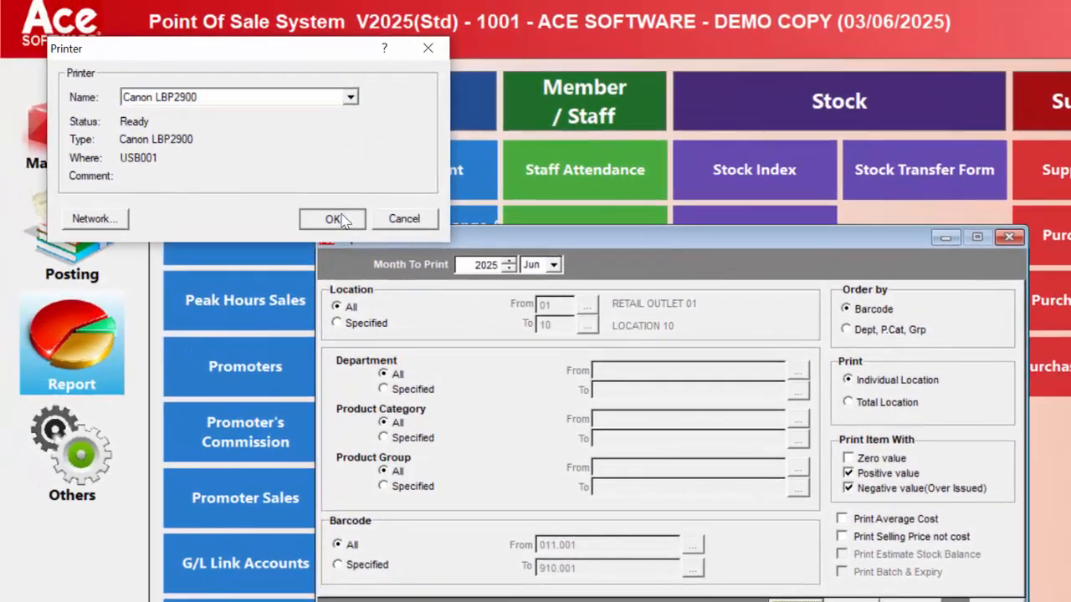
{"action": "left_click", "coordinate": [333, 220]}
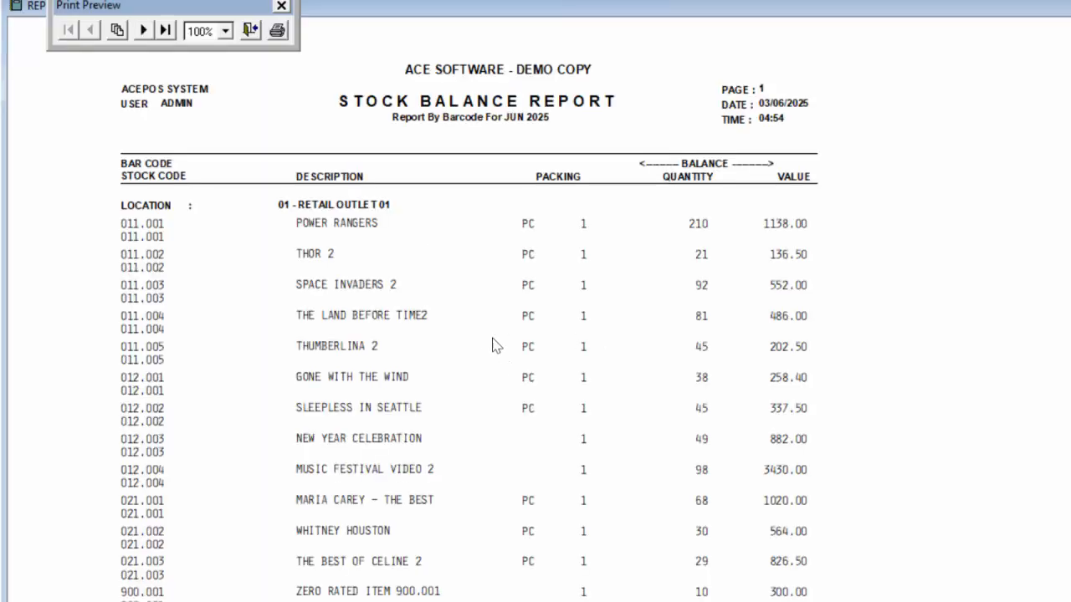
{"action": "left_click", "coordinate": [144, 31]}
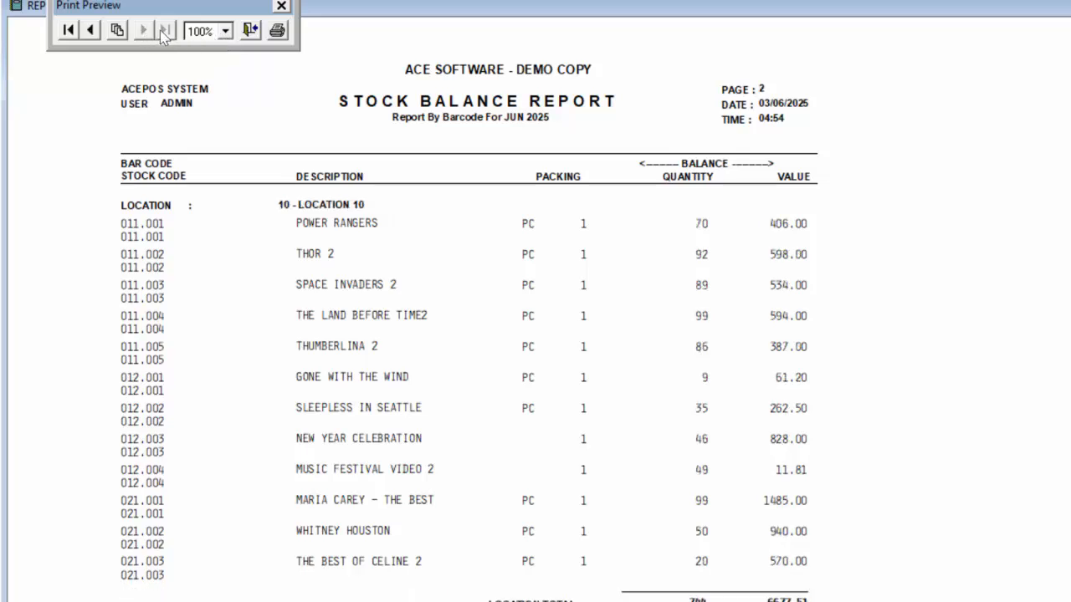
{"action": "left_click", "coordinate": [250, 31]}
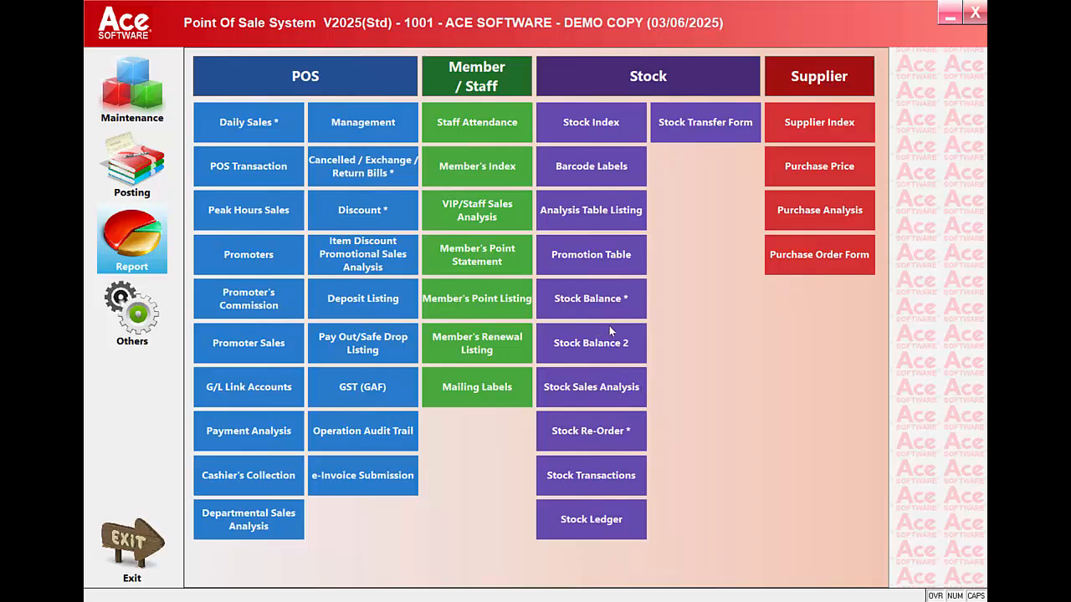
Step: Preview the June 2025 Sales Analysis summary (YTD sales 715.06, profit 424.12) using the cost password
{"action": "left_click", "coordinate": [594, 385]}
{"action": "type", "text": "***"}
{"action": "key", "text": "Return"}
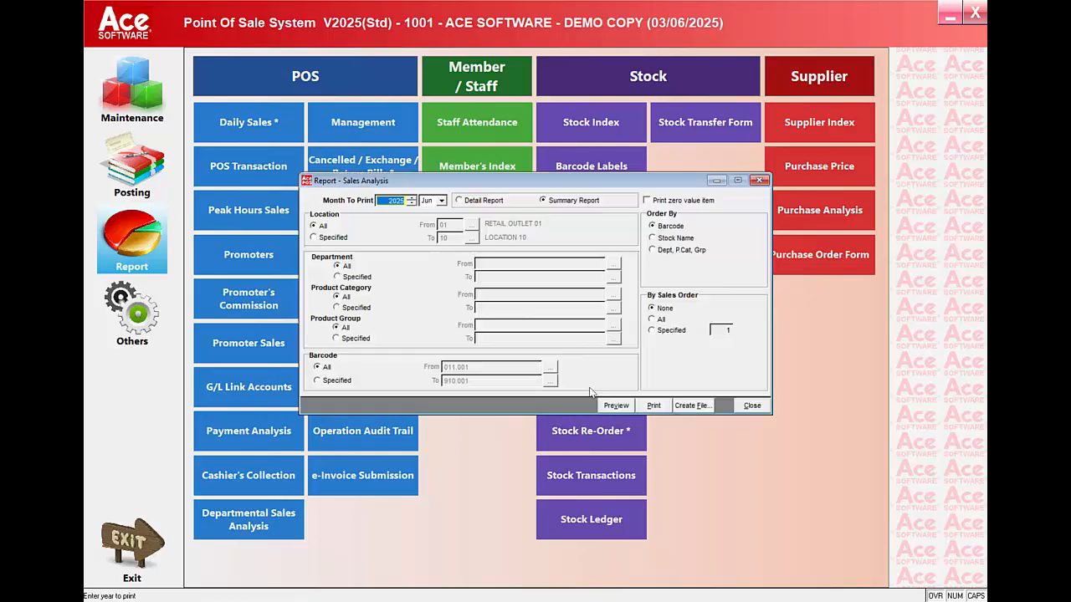
{"action": "left_click", "coordinate": [609, 409]}
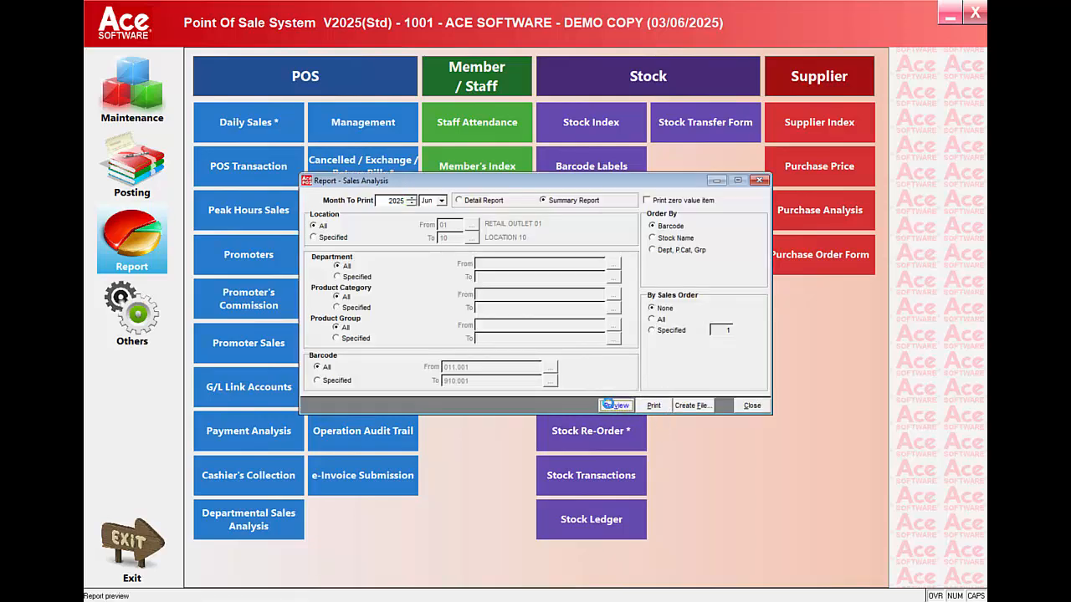
{"action": "left_click", "coordinate": [323, 157]}
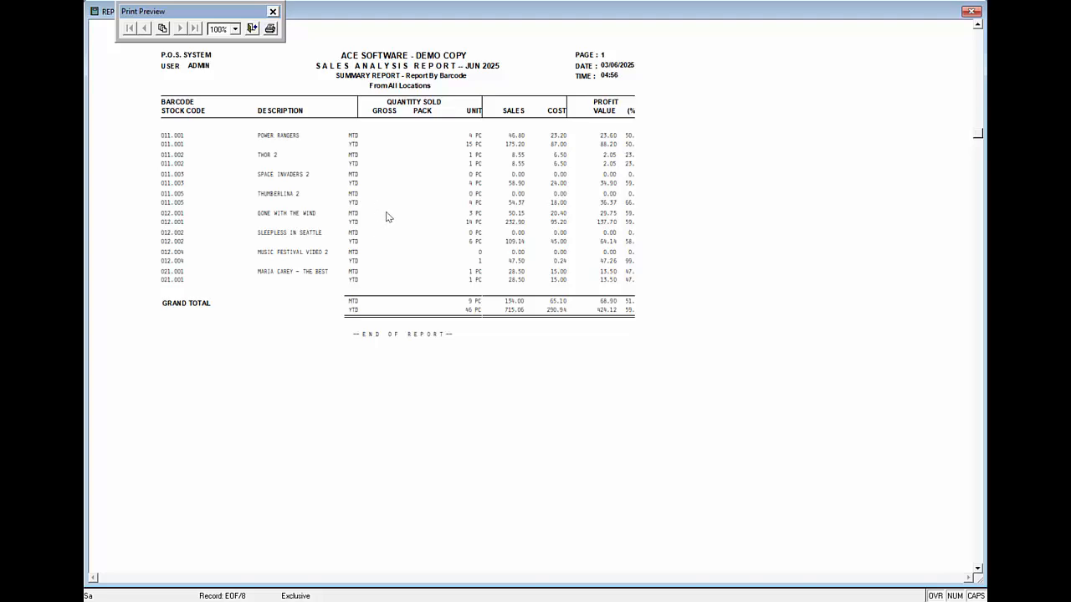
{"action": "left_click", "coordinate": [252, 29]}
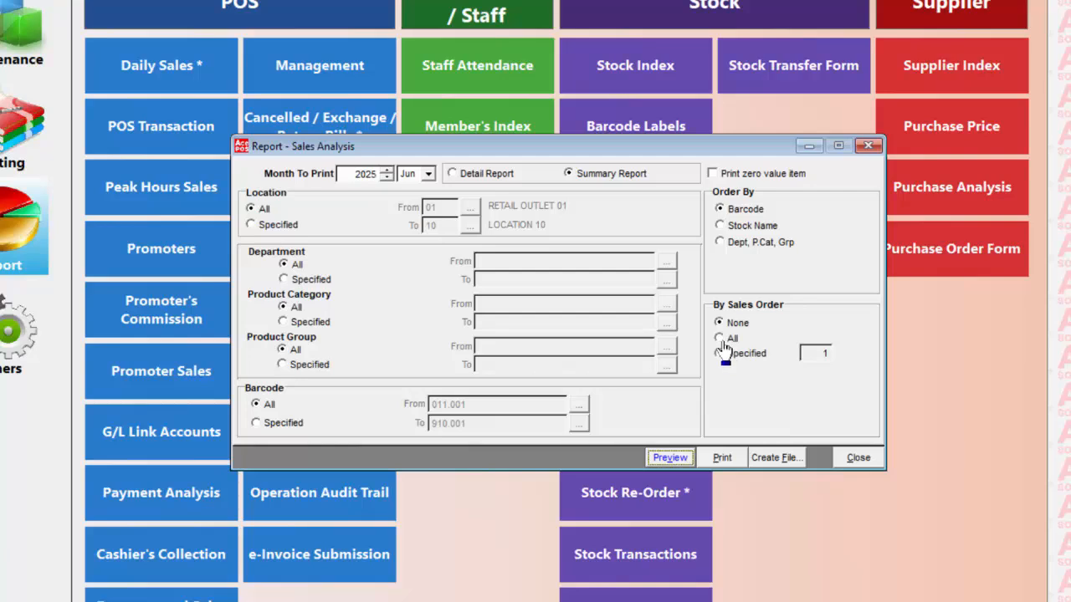
Step: Re-preview the sales analysis with all items ranked by year-to-date sales, then close it
{"action": "left_click", "coordinate": [720, 338]}
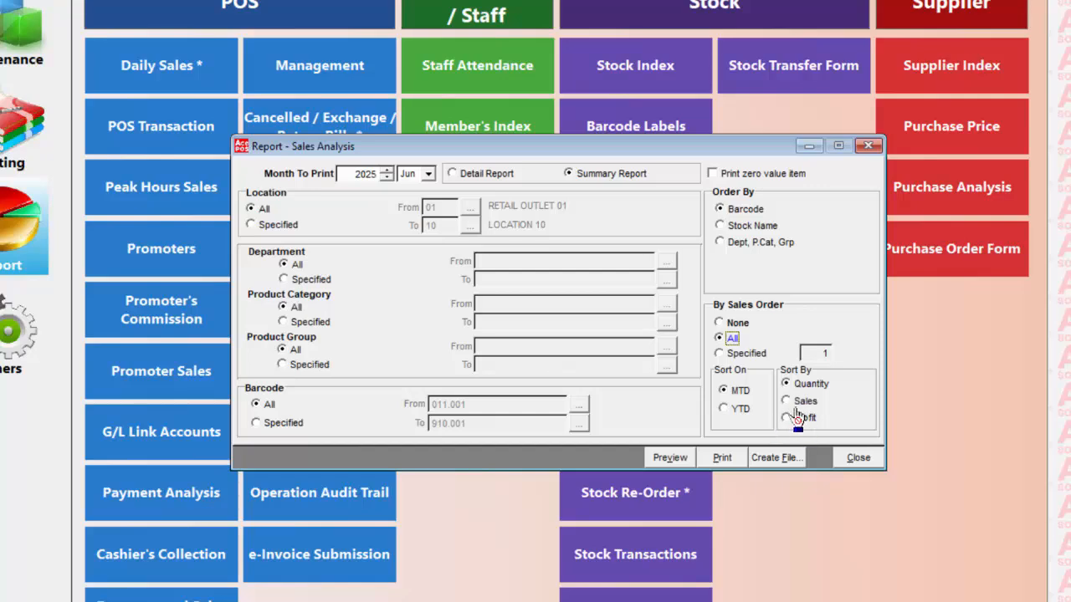
{"action": "left_click", "coordinate": [789, 402]}
{"action": "left_click", "coordinate": [741, 410]}
{"action": "left_click", "coordinate": [672, 457]}
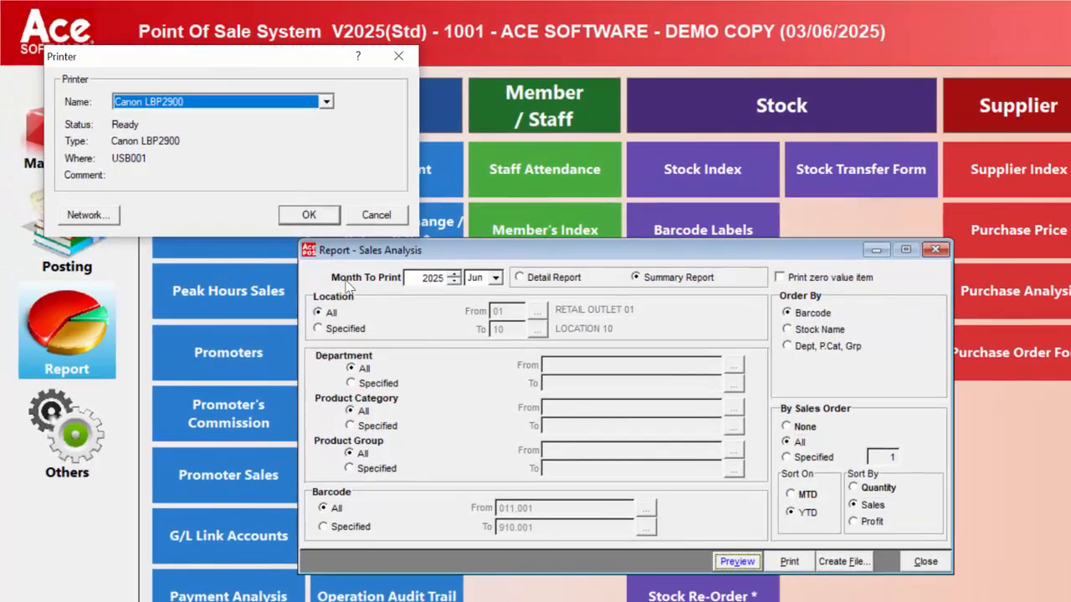
{"action": "left_click", "coordinate": [282, 174]}
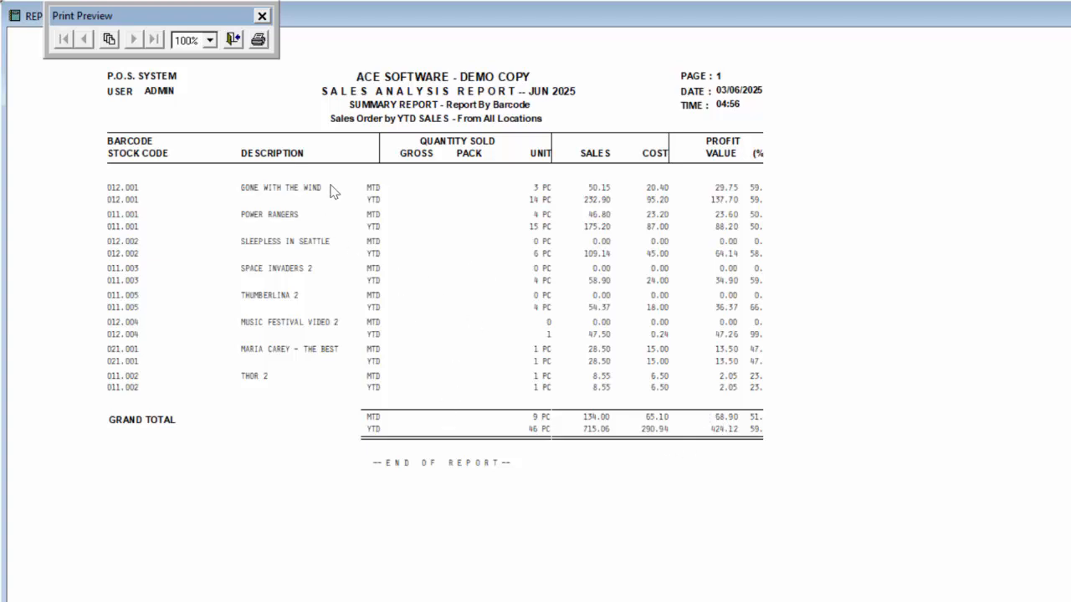
{"action": "left_click", "coordinate": [233, 40]}
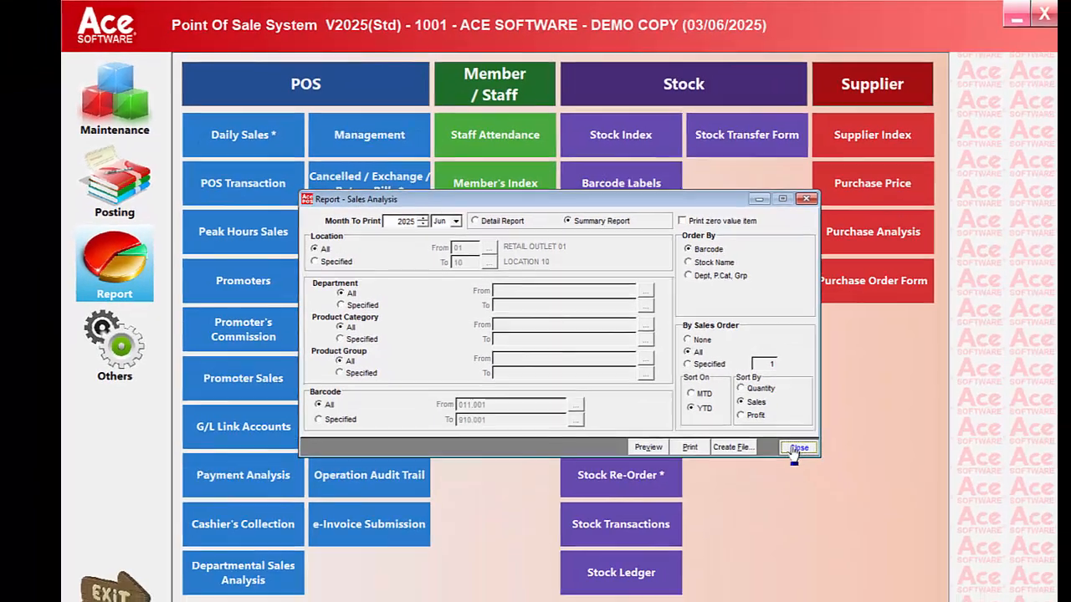
{"action": "left_click", "coordinate": [925, 523]}
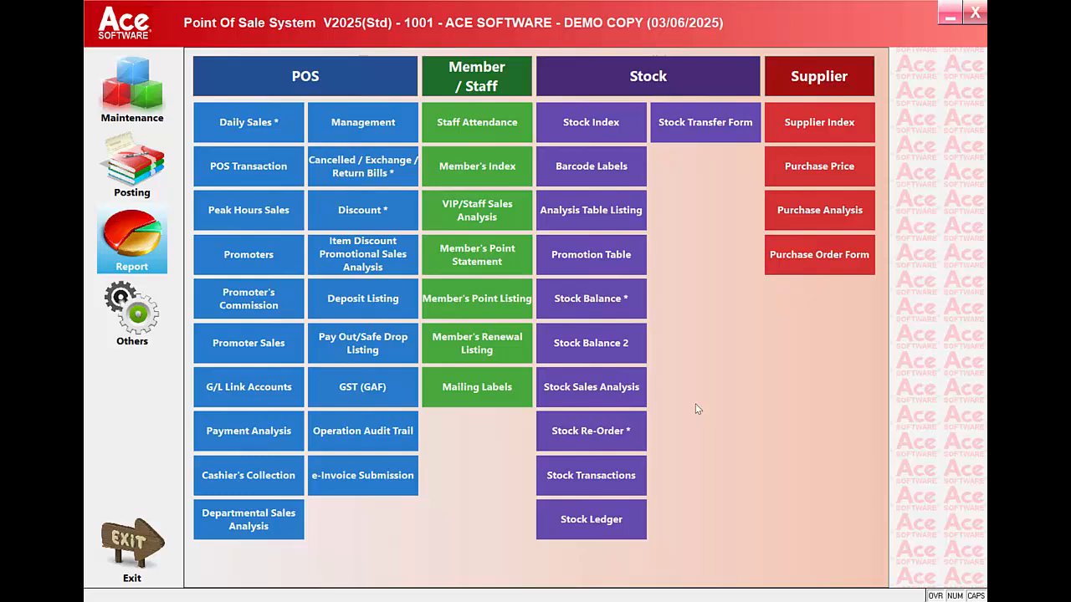
Step: Enter the cost price password and preview the Stock Re-Order summary listing three items below minimum quantity, then close it
{"action": "left_click", "coordinate": [616, 440]}
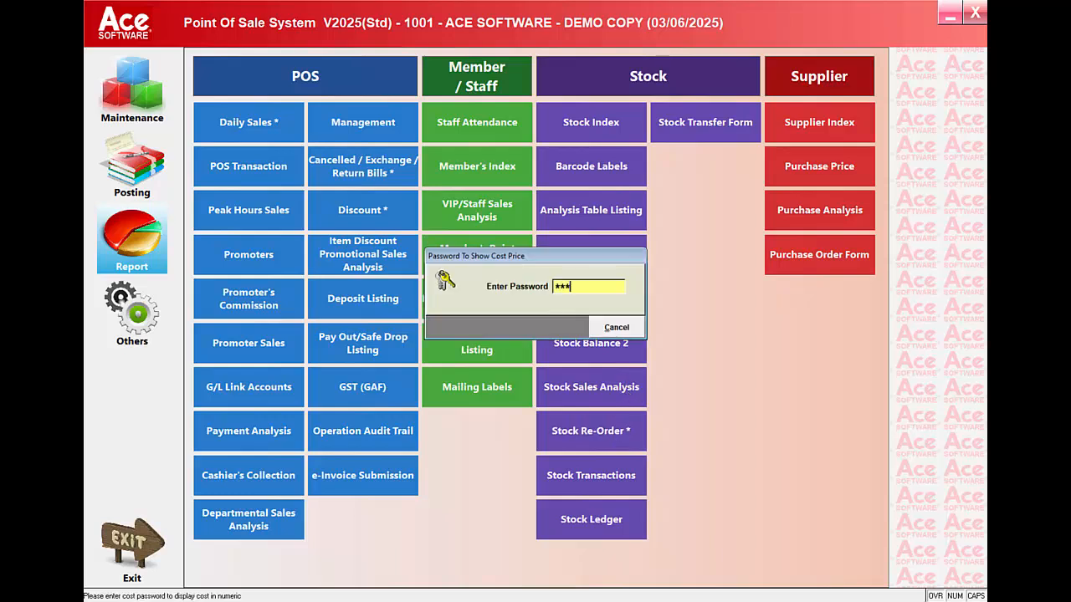
{"action": "key", "text": "Return"}
{"action": "left_click", "coordinate": [581, 414]}
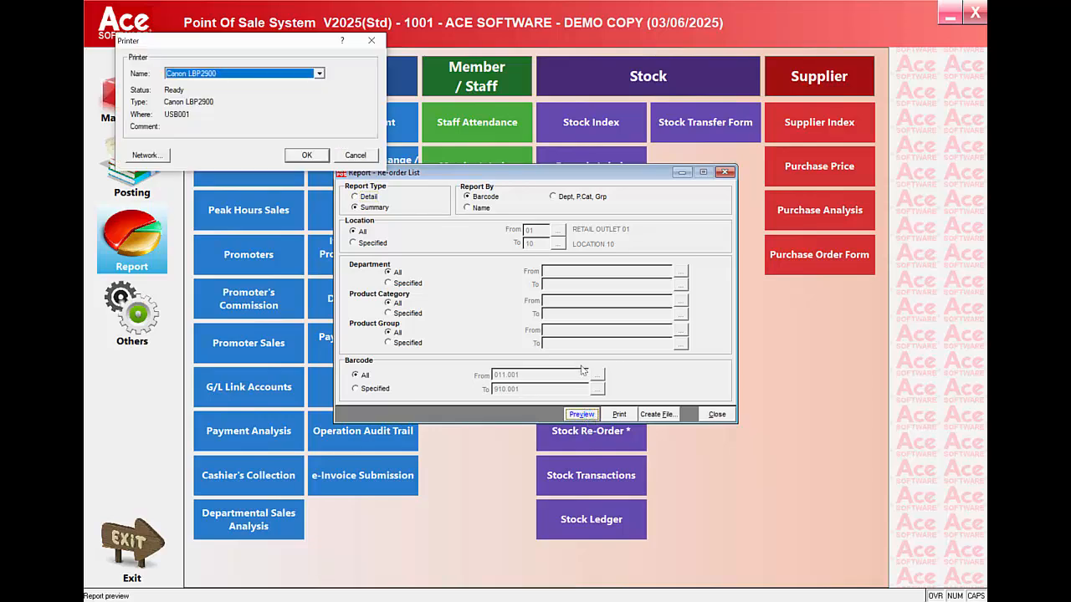
{"action": "left_click", "coordinate": [318, 157]}
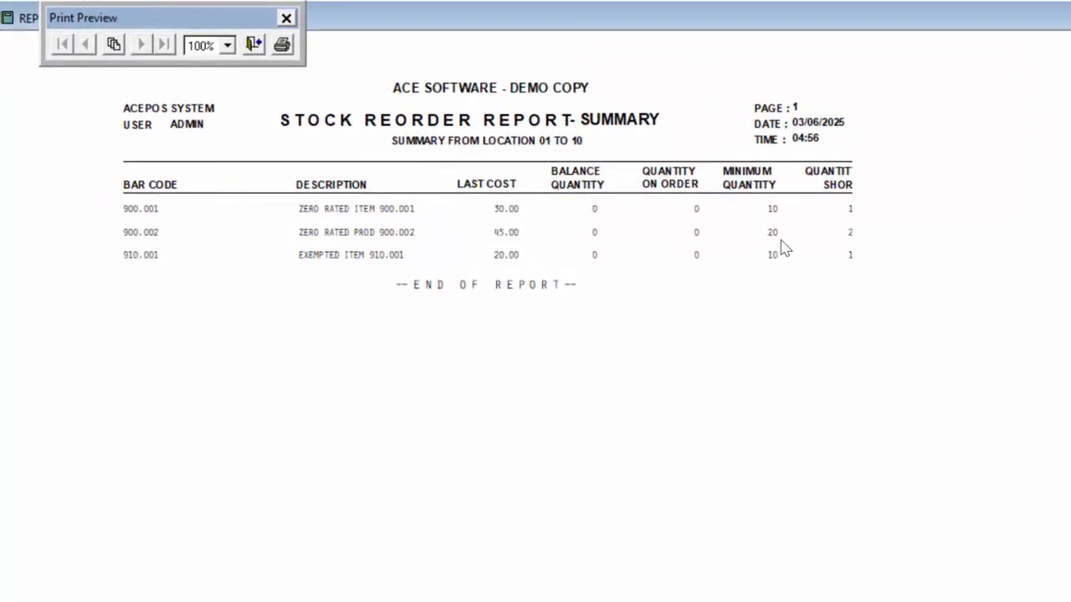
{"action": "left_click", "coordinate": [256, 46]}
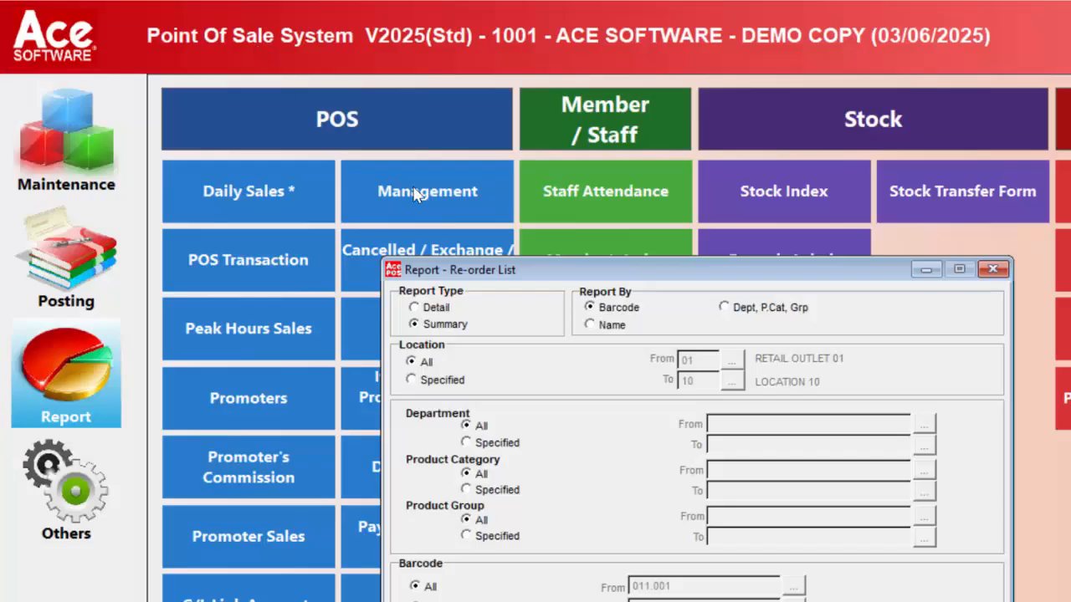
{"action": "left_click", "coordinate": [699, 421]}
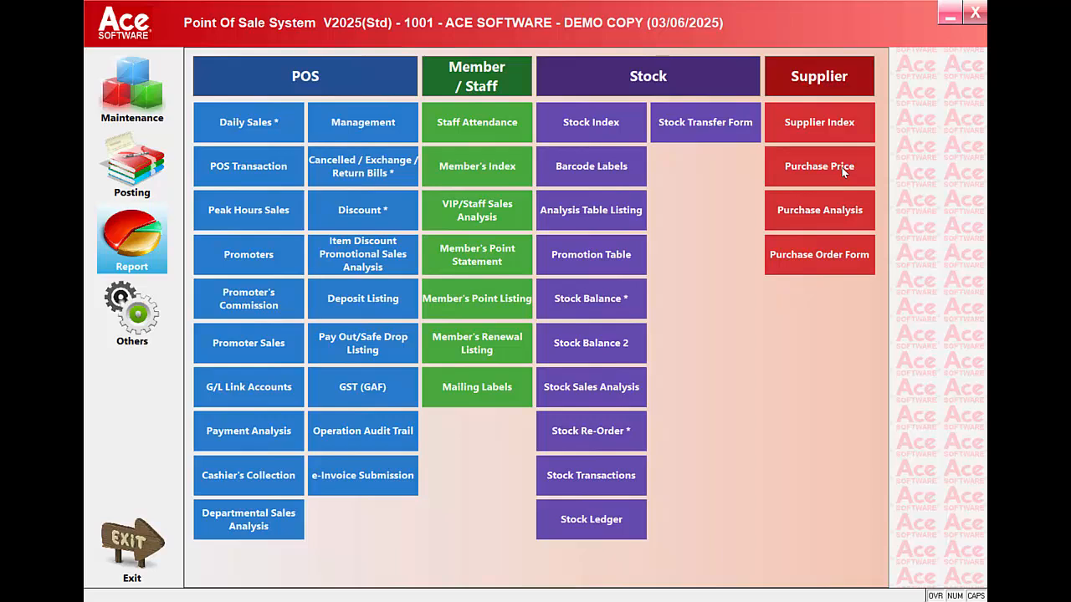
Step: Enter the cost price password and preview the Purchase Analysis by supplier (3810.0 total cost), then close it
{"action": "left_click", "coordinate": [846, 209]}
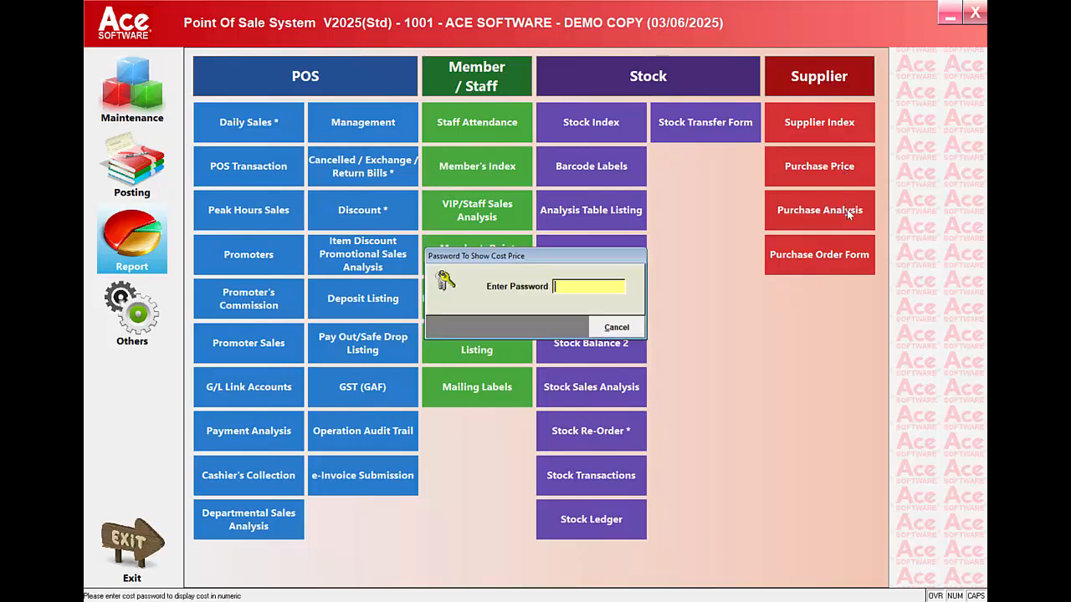
{"action": "type", "text": "1"}
{"action": "key", "text": "Return"}
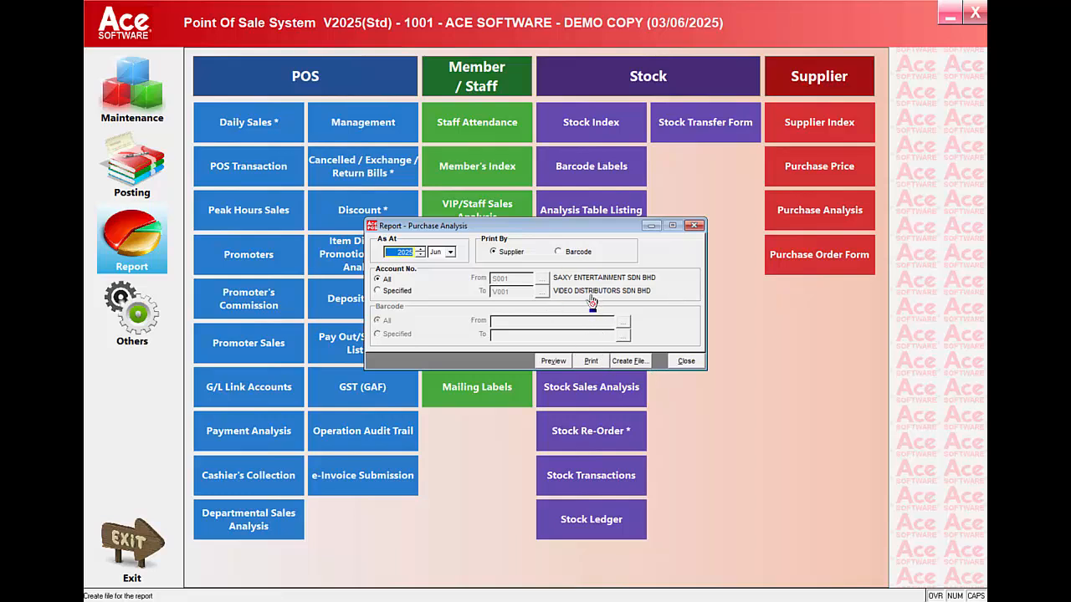
{"action": "left_click", "coordinate": [552, 361]}
{"action": "left_click", "coordinate": [321, 160]}
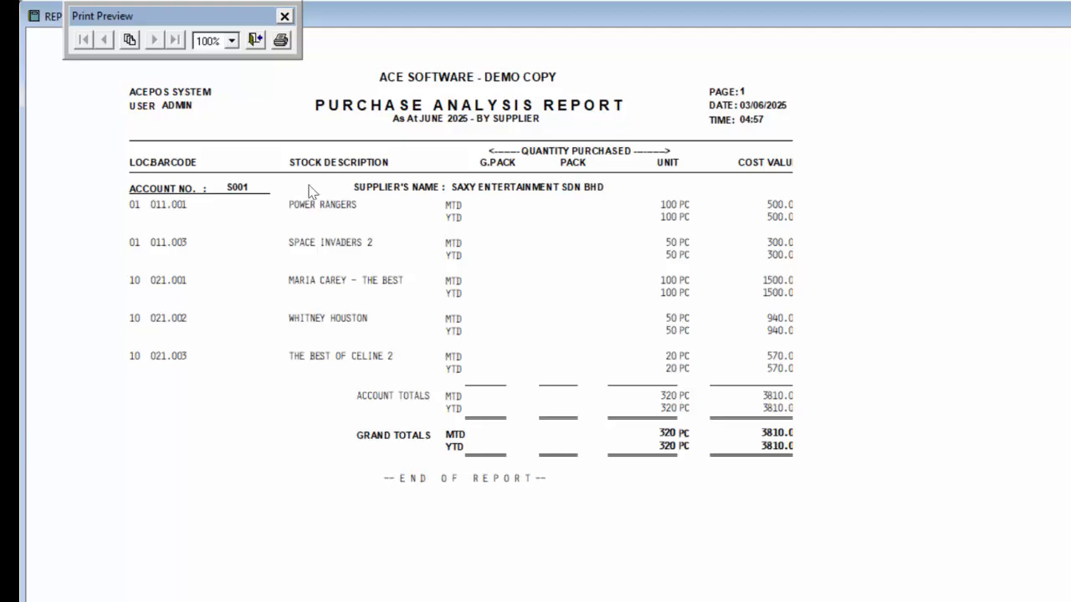
{"action": "left_click", "coordinate": [254, 39]}
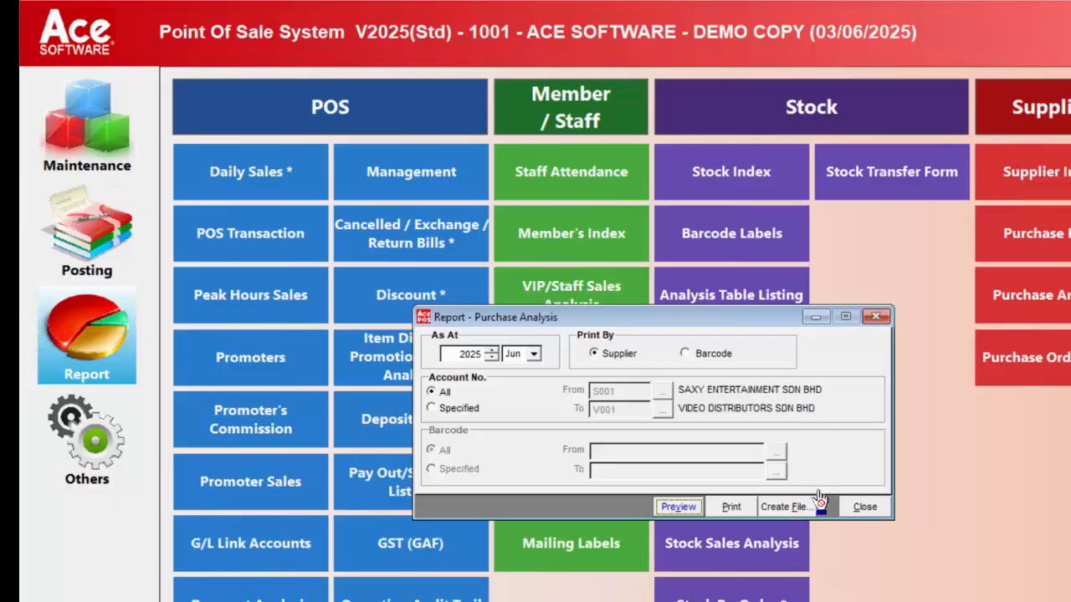
{"action": "left_click", "coordinate": [862, 509]}
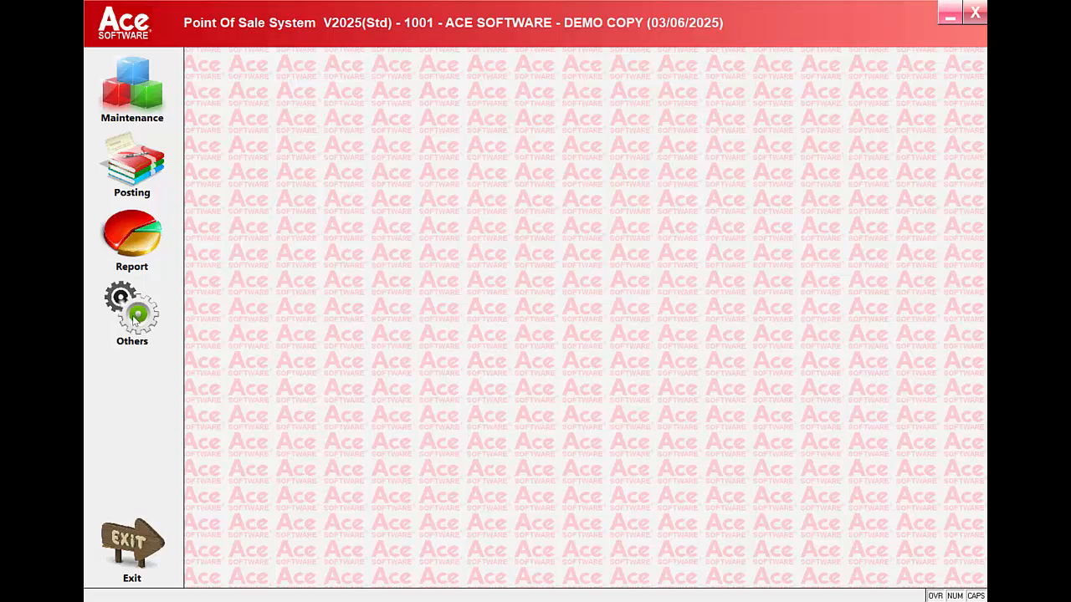
Step: In Administrative Tools, load the first user in User Maintenance, then discard it and close
{"action": "left_click", "coordinate": [134, 321]}
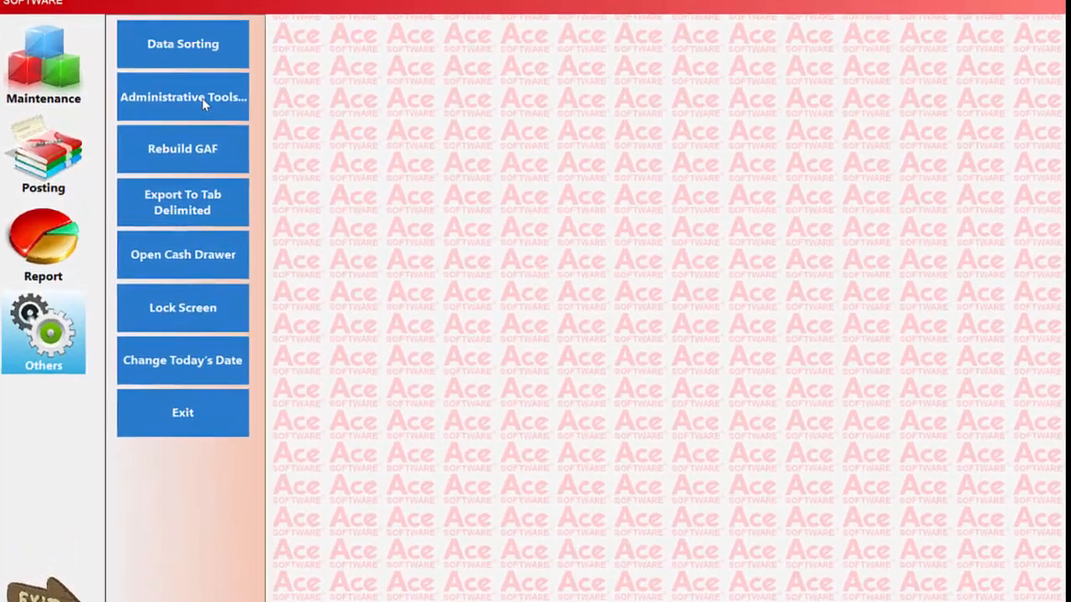
{"action": "left_click", "coordinate": [267, 127]}
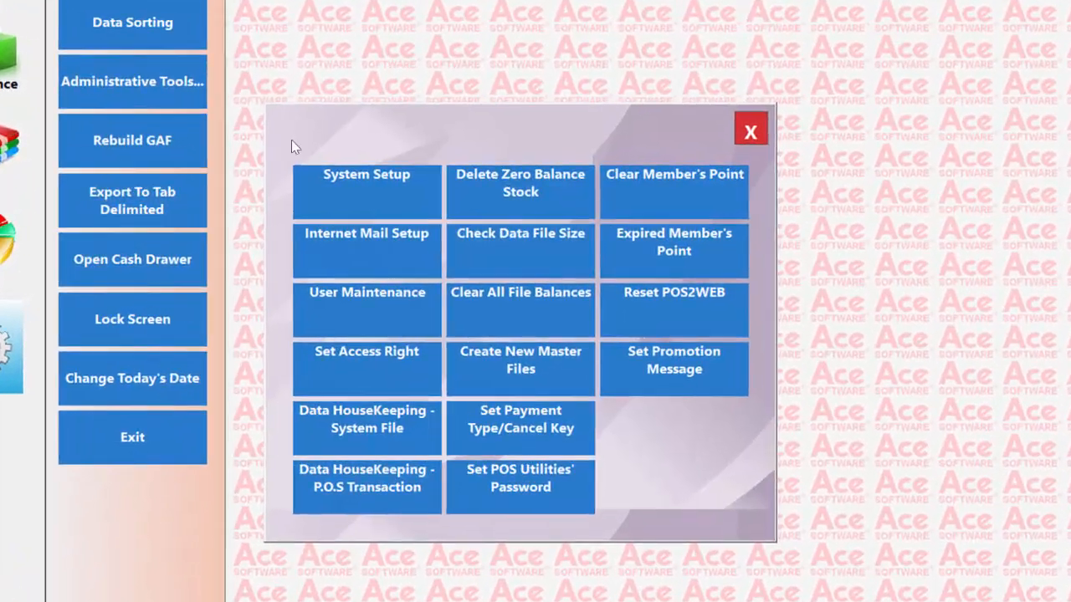
{"action": "left_click", "coordinate": [360, 316]}
{"action": "left_click", "coordinate": [556, 283]}
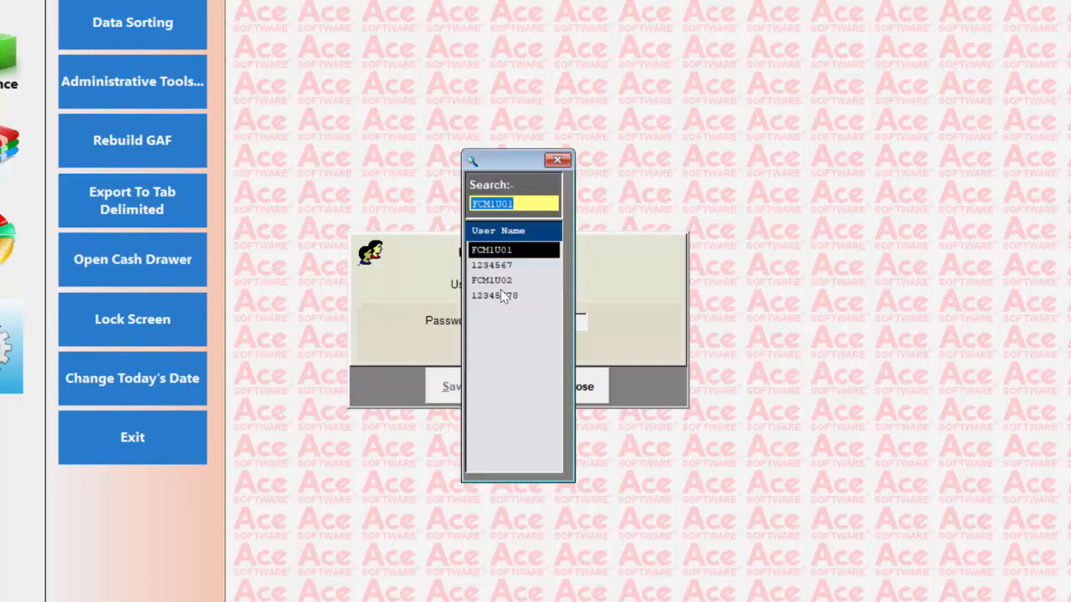
{"action": "key", "text": "Return"}
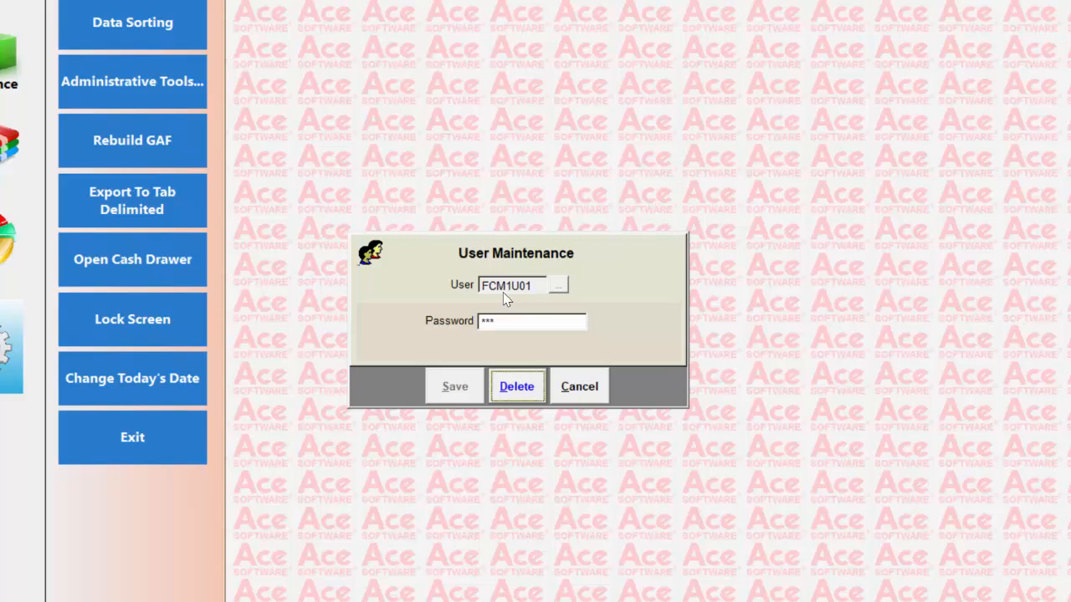
{"action": "left_click", "coordinate": [577, 388]}
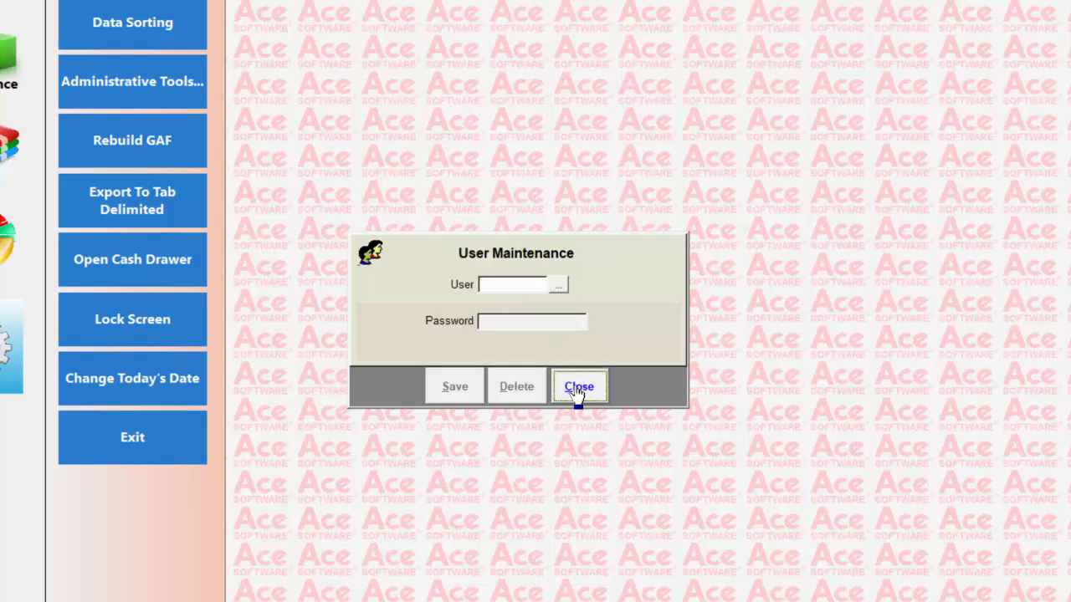
{"action": "left_click", "coordinate": [578, 387]}
Step: Reopen and close User Maintenance, then open the Set Access Right settings
{"action": "left_click", "coordinate": [203, 104]}
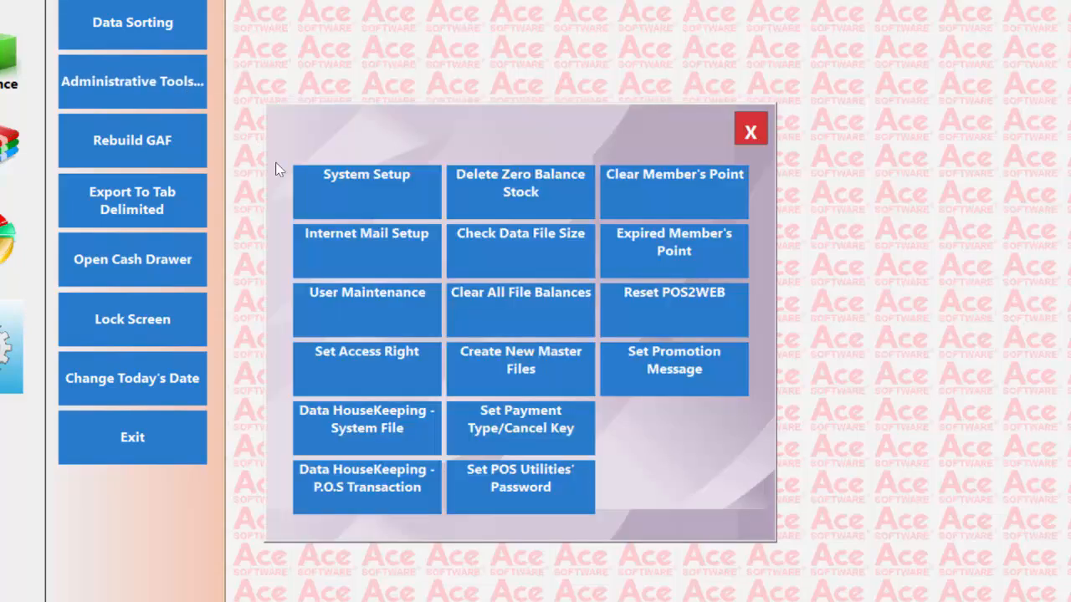
{"action": "left_click", "coordinate": [390, 303]}
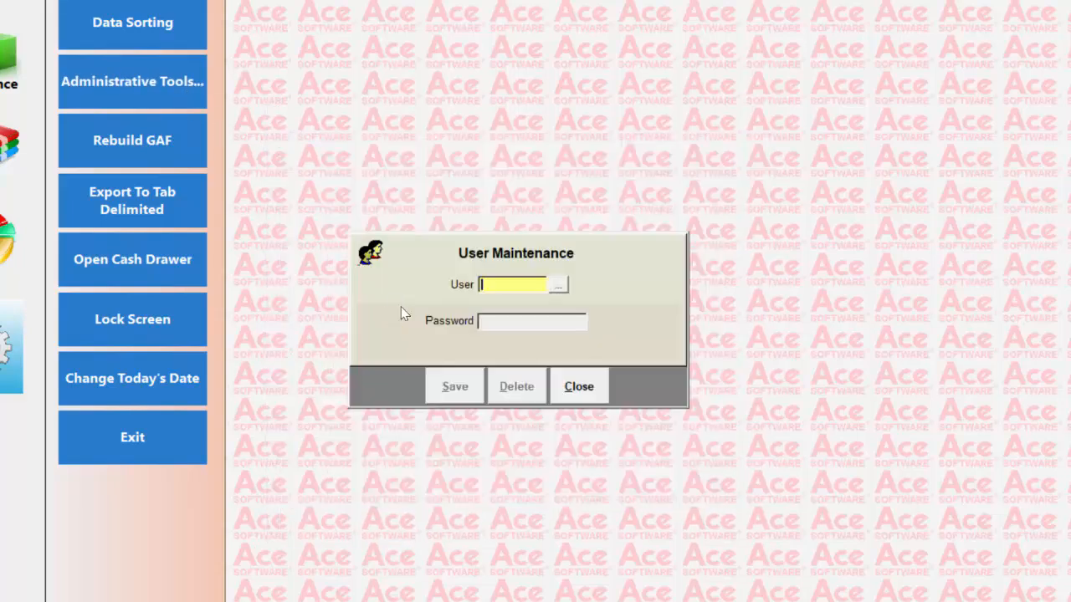
{"action": "left_click", "coordinate": [574, 398]}
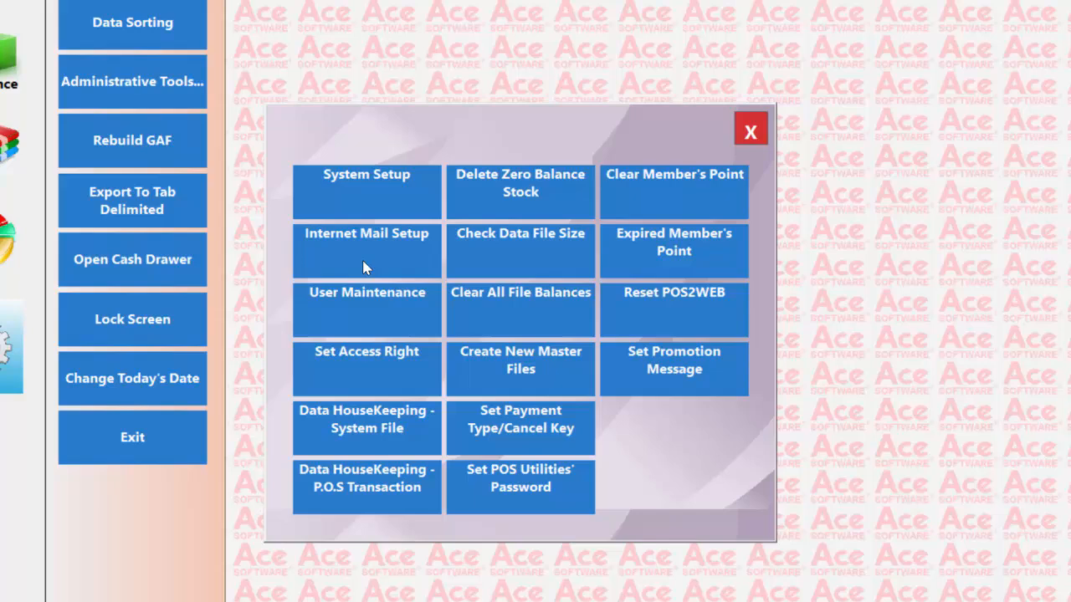
{"action": "left_click", "coordinate": [358, 364]}
Step: Select the first user account and review its Maintenance, Posting and Report access panels
{"action": "left_click", "coordinate": [728, 259]}
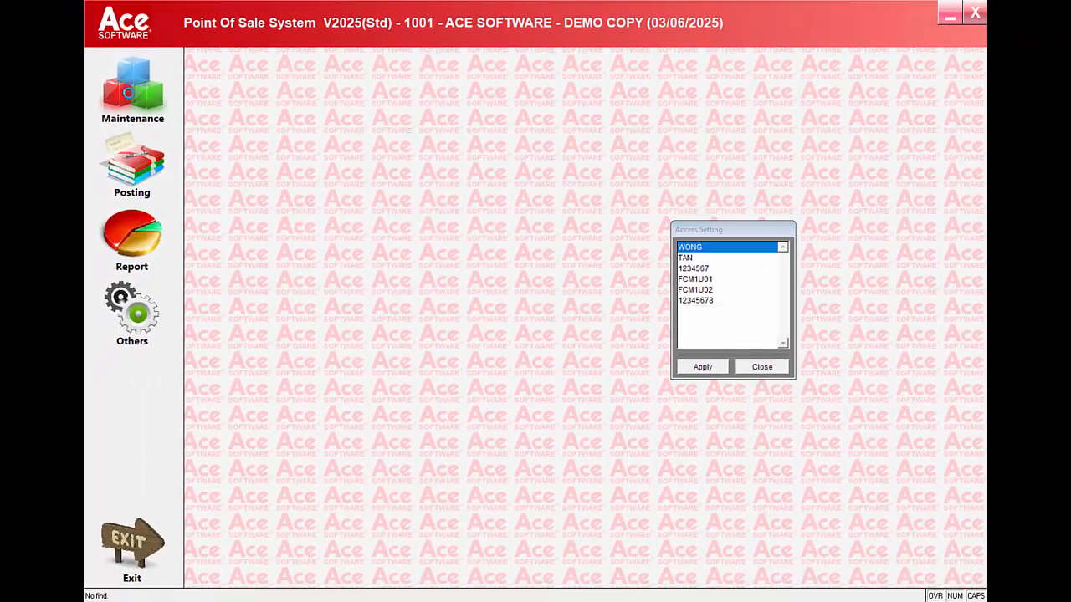
{"action": "left_click", "coordinate": [121, 84]}
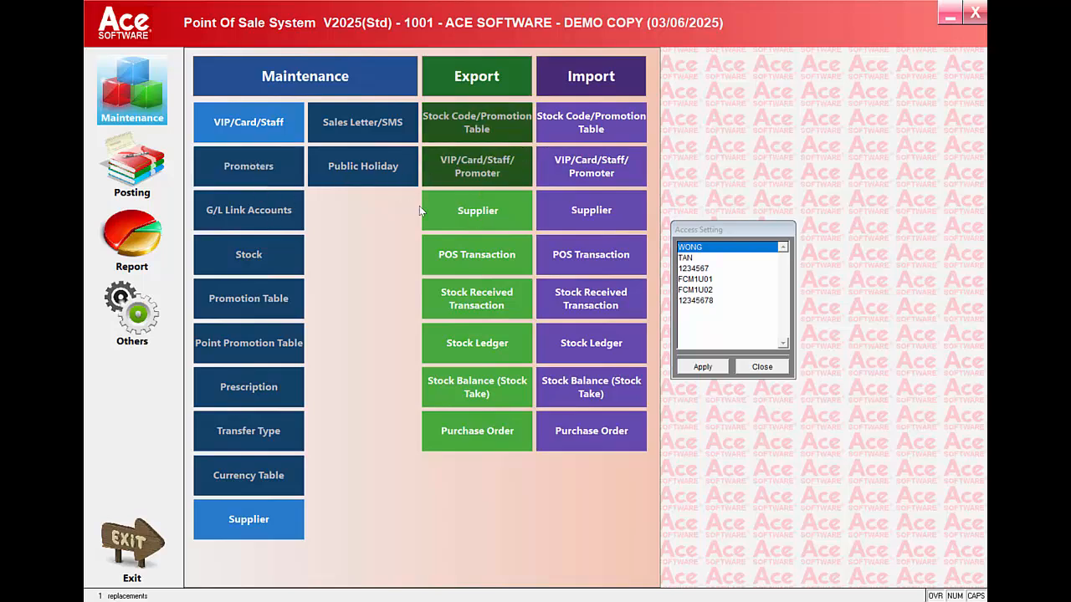
{"action": "left_click", "coordinate": [157, 177]}
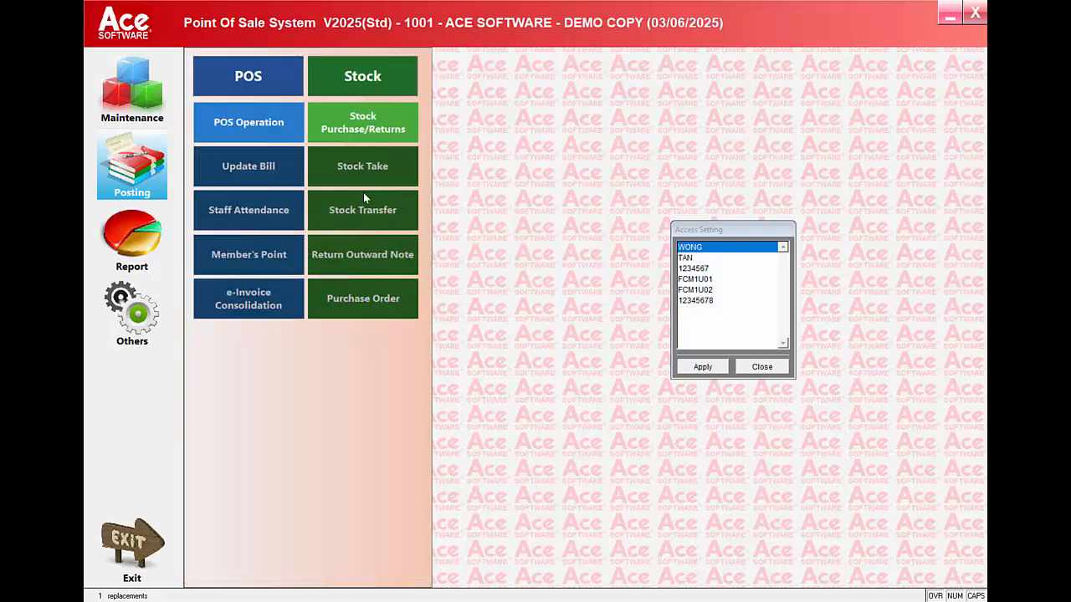
{"action": "left_click", "coordinate": [147, 243]}
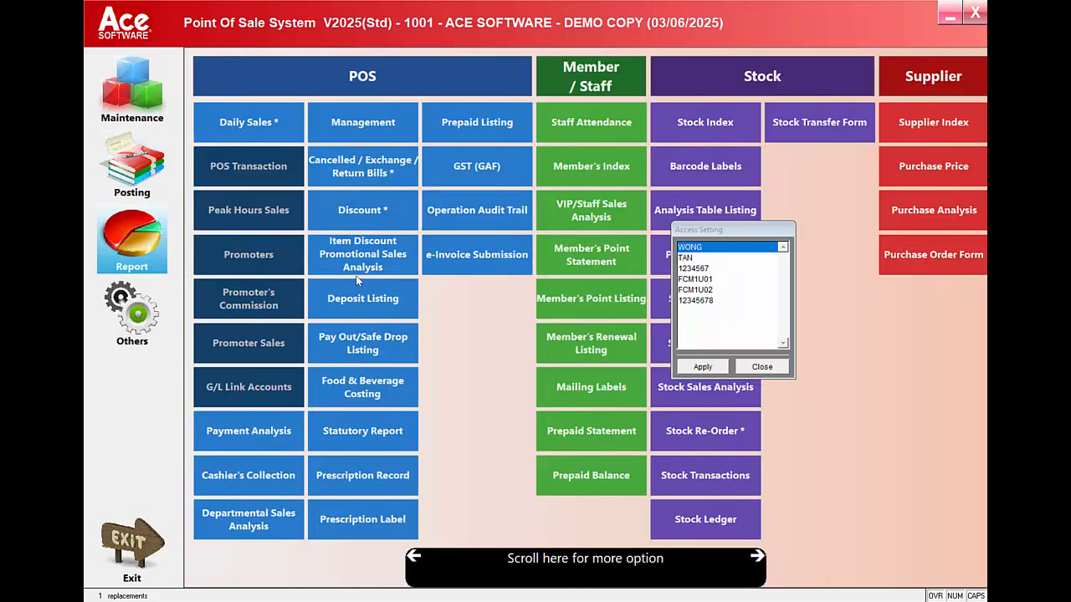
Step: Toggle access to the Item Discount, Discount and Cancelled/Exchange/Return Bills reports, apply, and close
{"action": "left_click", "coordinate": [363, 266]}
{"action": "left_click", "coordinate": [362, 210]}
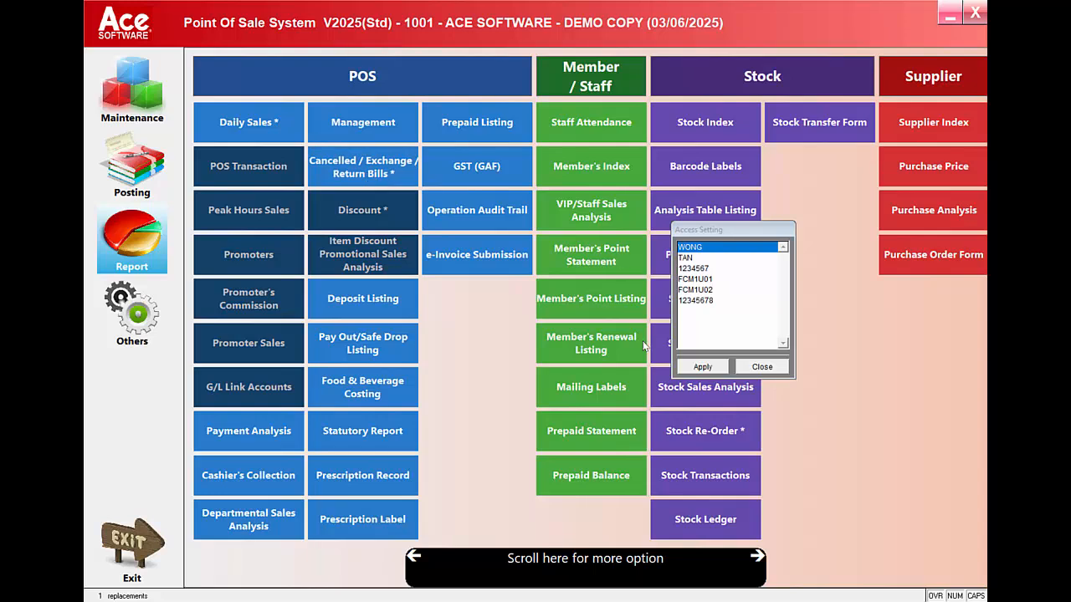
{"action": "left_click", "coordinate": [362, 172]}
{"action": "left_click", "coordinate": [701, 366]}
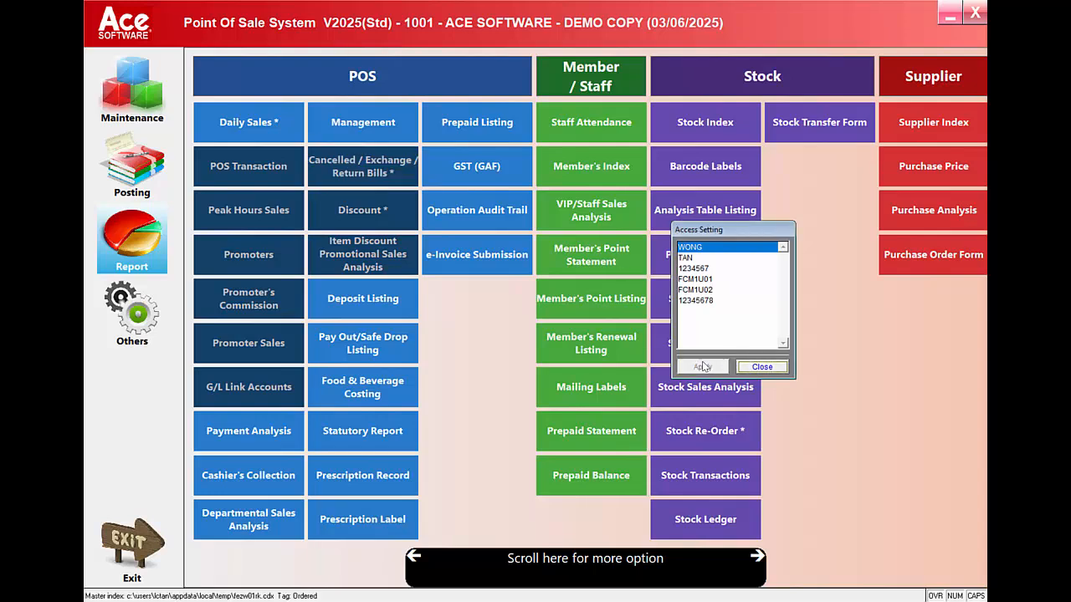
{"action": "left_click", "coordinate": [759, 367]}
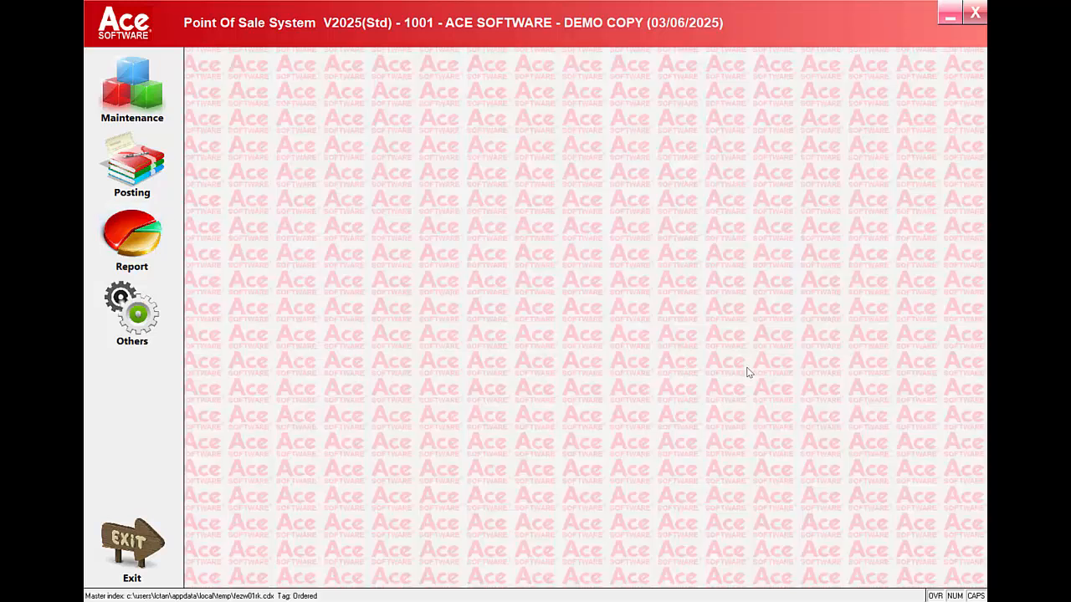
Step: Open System Setup from Administrative Tools and inspect the Company Name, TIN and BRN fields
{"action": "left_click", "coordinate": [142, 320]}
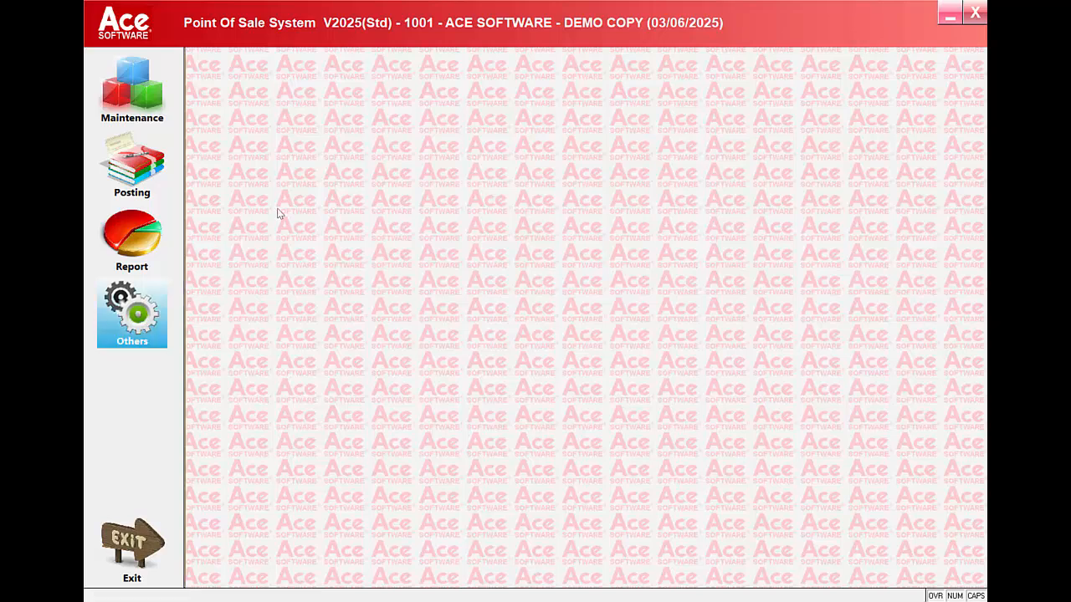
{"action": "left_click", "coordinate": [265, 121]}
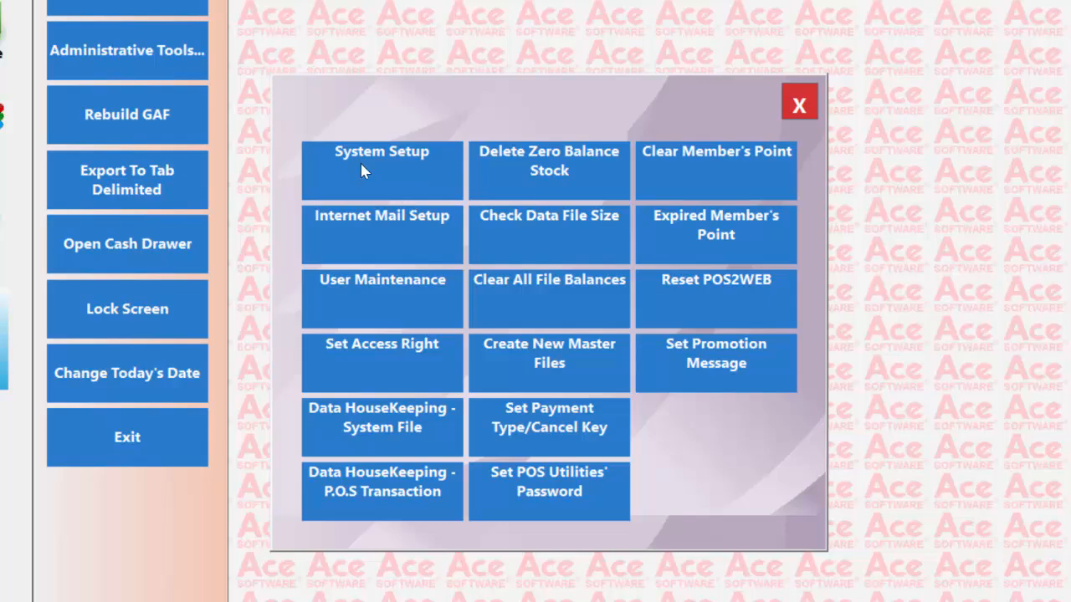
{"action": "left_click", "coordinate": [362, 168]}
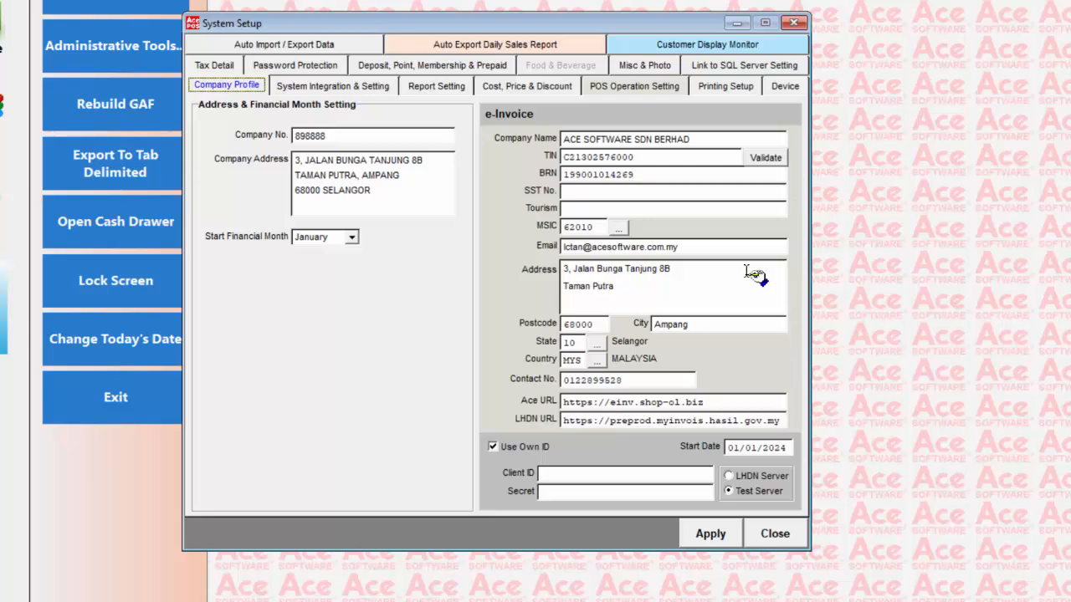
{"action": "left_click", "coordinate": [705, 141]}
{"action": "left_click", "coordinate": [688, 158]}
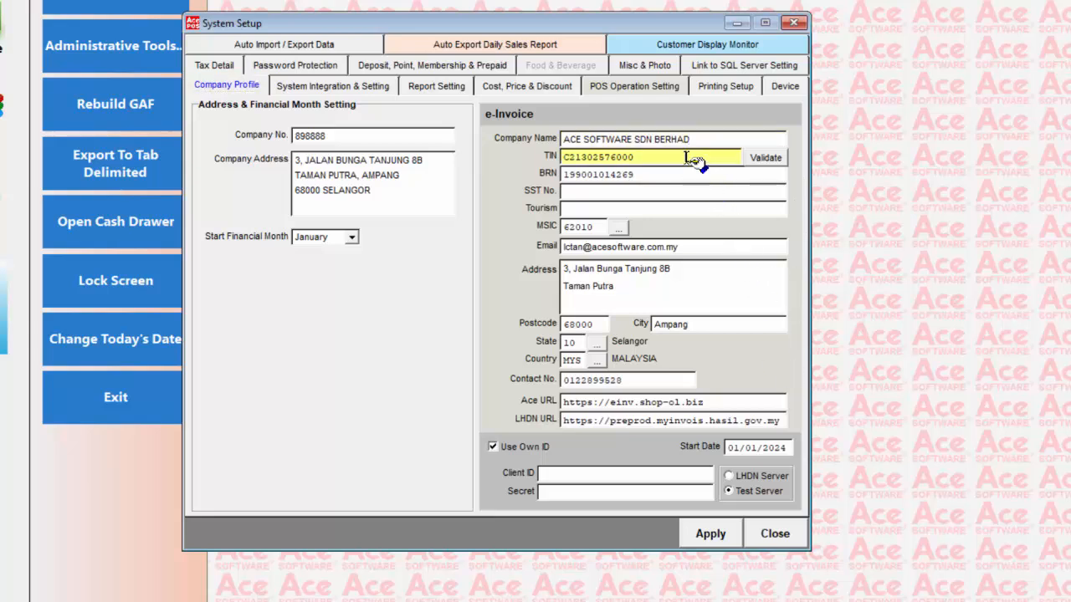
{"action": "left_click", "coordinate": [676, 176]}
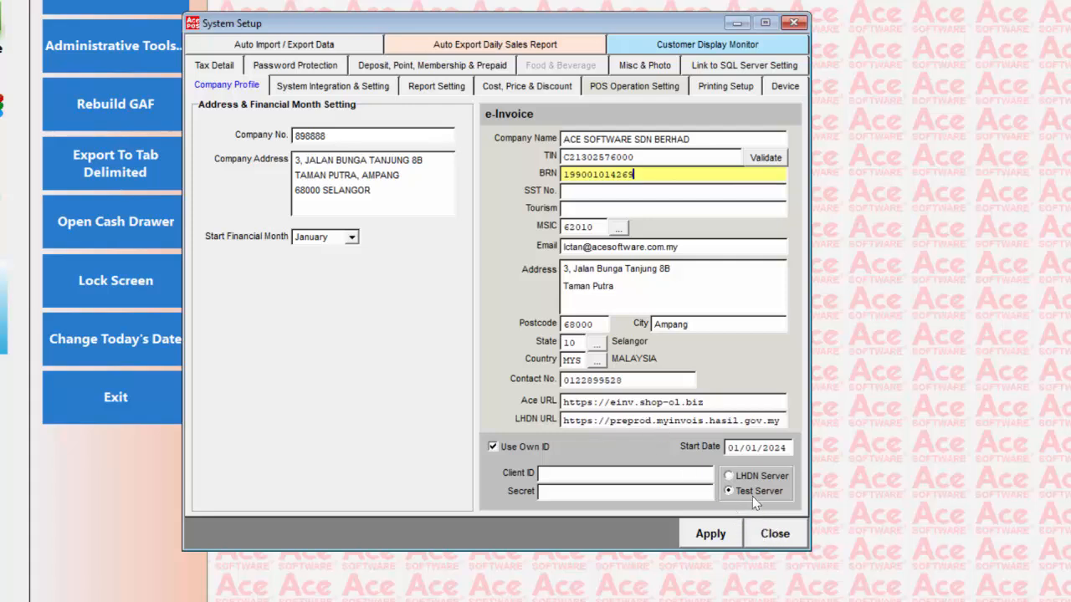
Step: Toggle e-Invoice submission between LHDN Server and Test Server, checking the start date, ending on Test Server
{"action": "left_click", "coordinate": [729, 476]}
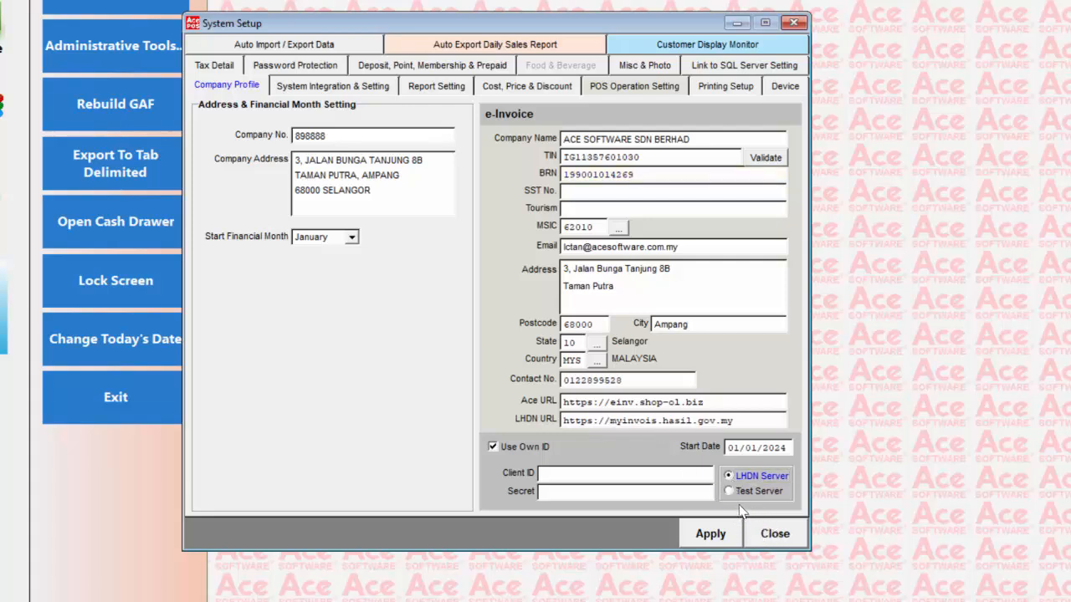
{"action": "left_click", "coordinate": [729, 492]}
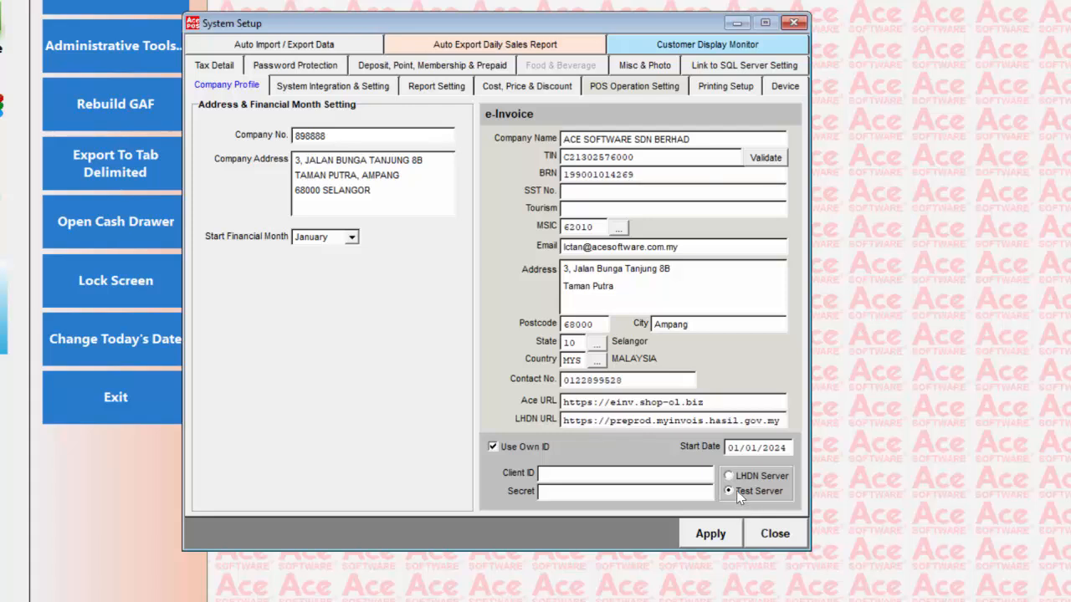
{"action": "left_click", "coordinate": [730, 476]}
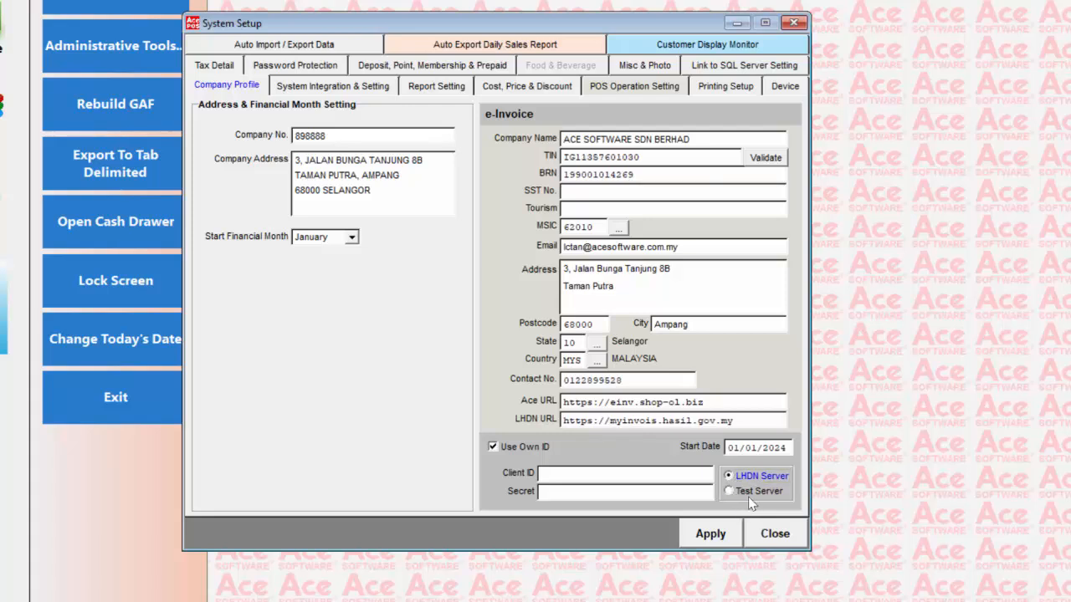
{"action": "left_click", "coordinate": [783, 452]}
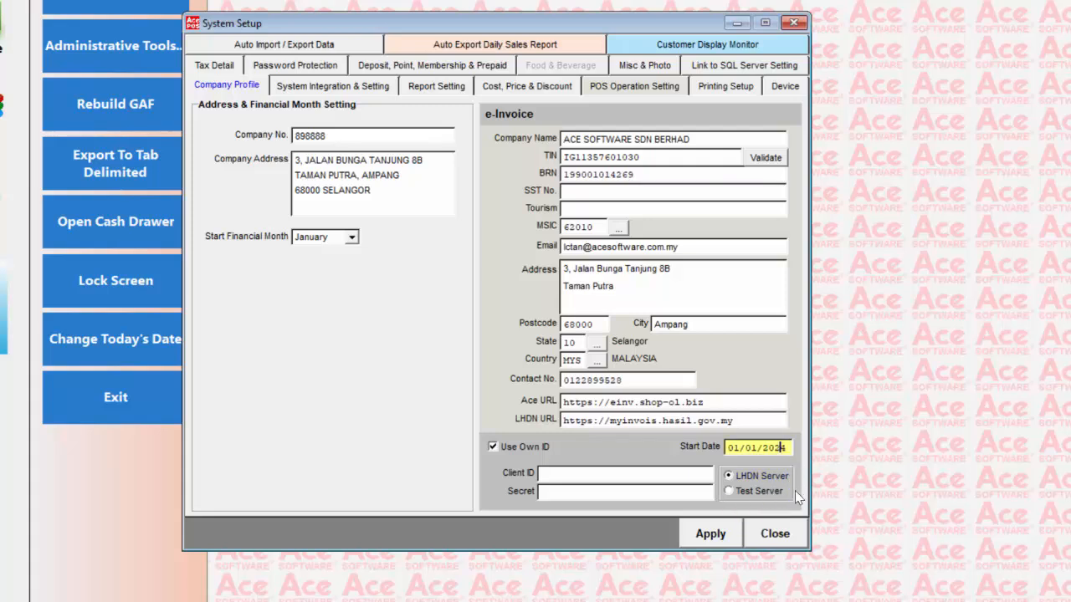
{"action": "left_click", "coordinate": [738, 492]}
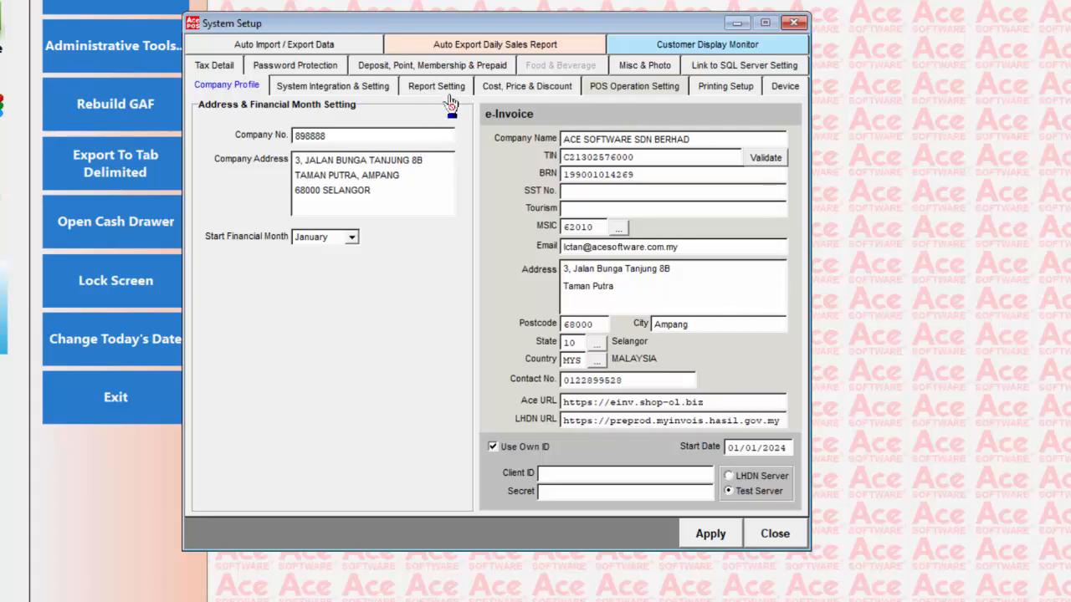
Step: Set the daily sales report to auto-export upon exiting the system, review the EMAILS.TXT recipient, and apply
{"action": "left_click", "coordinate": [452, 49]}
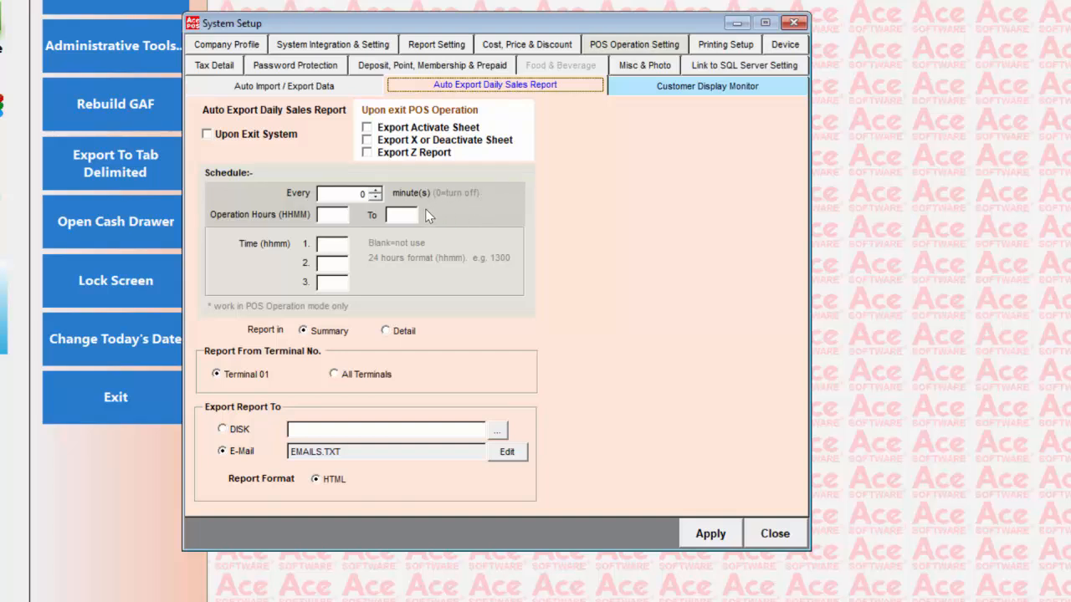
{"action": "left_click", "coordinate": [208, 135]}
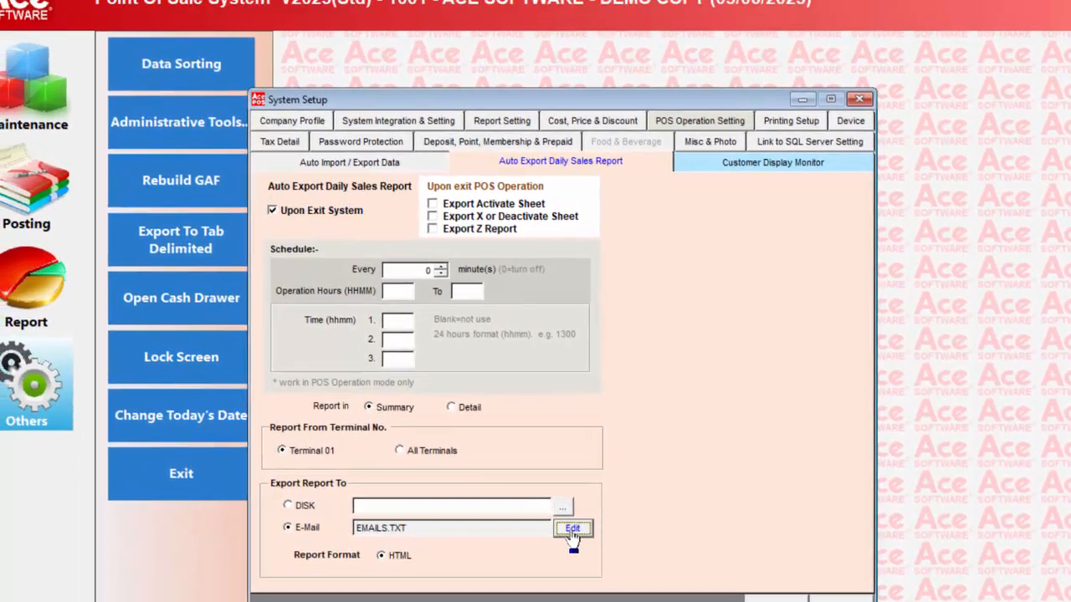
{"action": "left_click", "coordinate": [507, 452]}
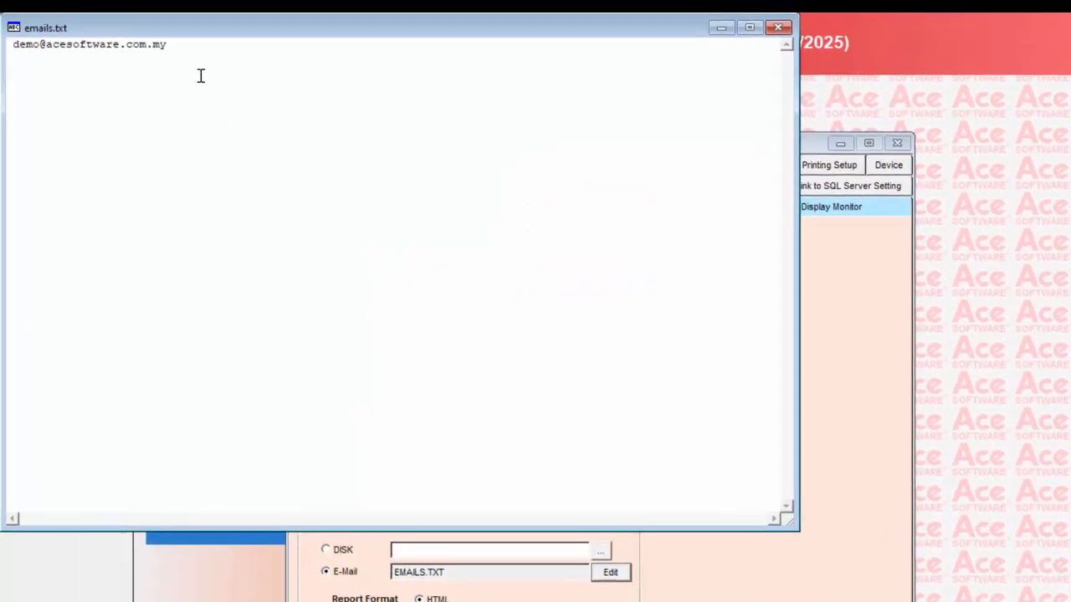
{"action": "left_click", "coordinate": [188, 48]}
{"action": "left_click", "coordinate": [778, 32]}
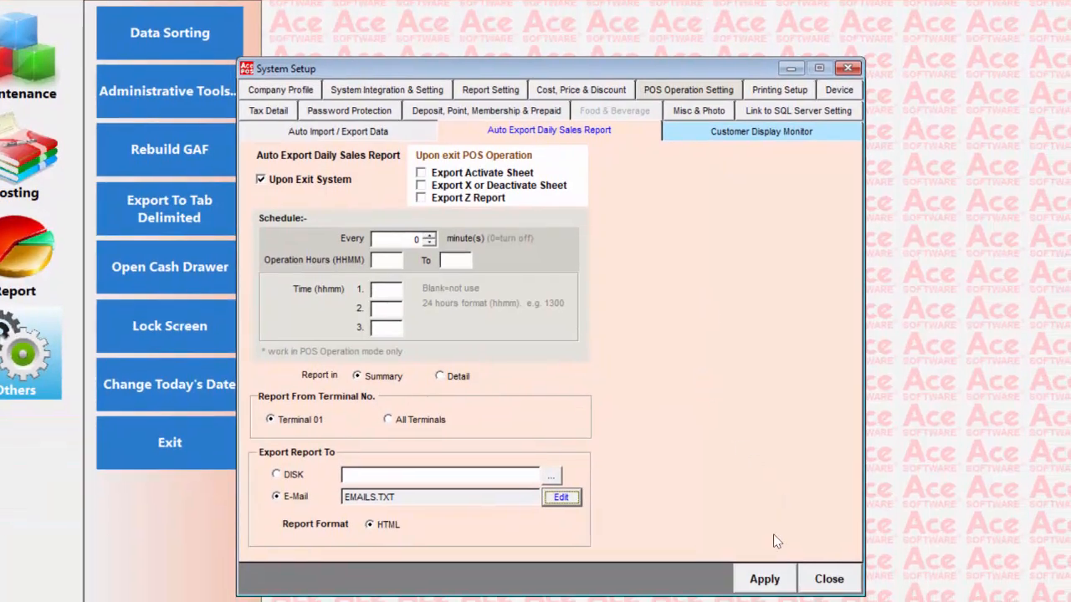
{"action": "left_click", "coordinate": [765, 581]}
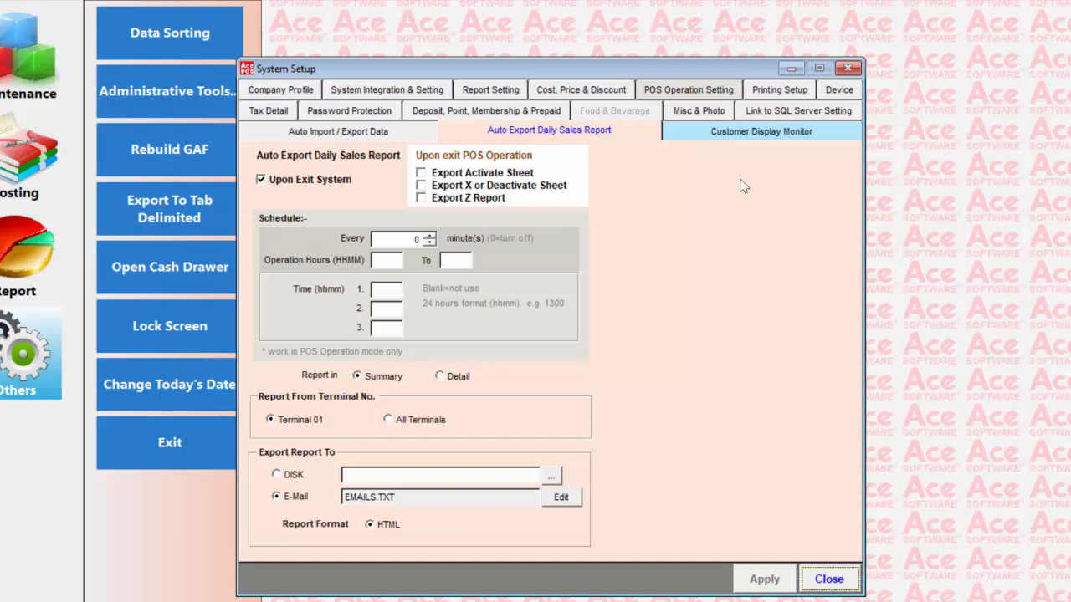
Step: Close System Setup and exit Ace POS, confirming with Yes to trigger the Daily Sales - Bill export
{"action": "left_click", "coordinate": [677, 90]}
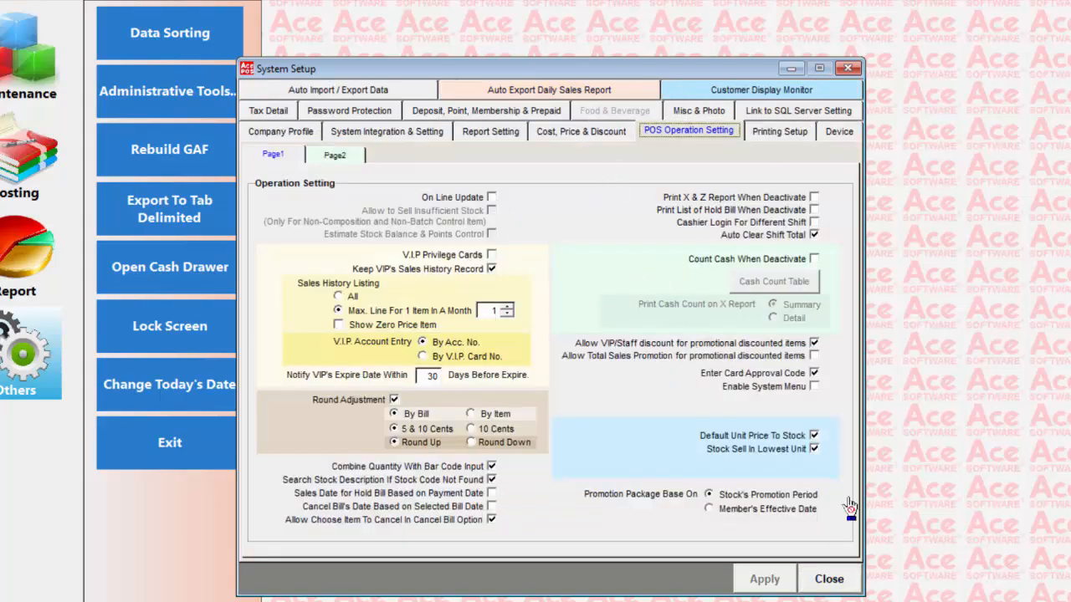
{"action": "left_click", "coordinate": [837, 584]}
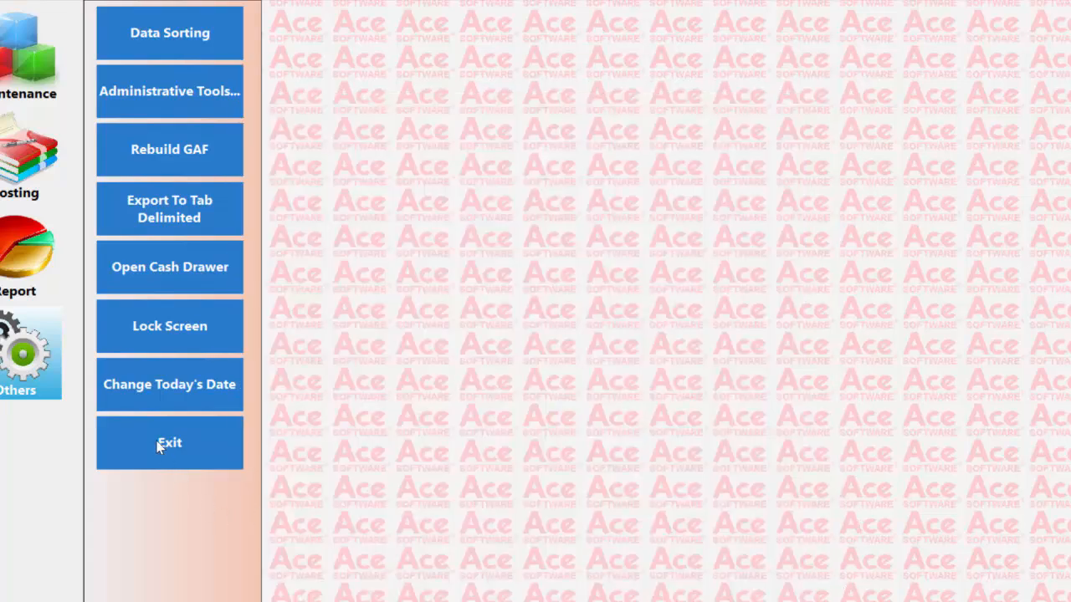
{"action": "left_click", "coordinate": [158, 445]}
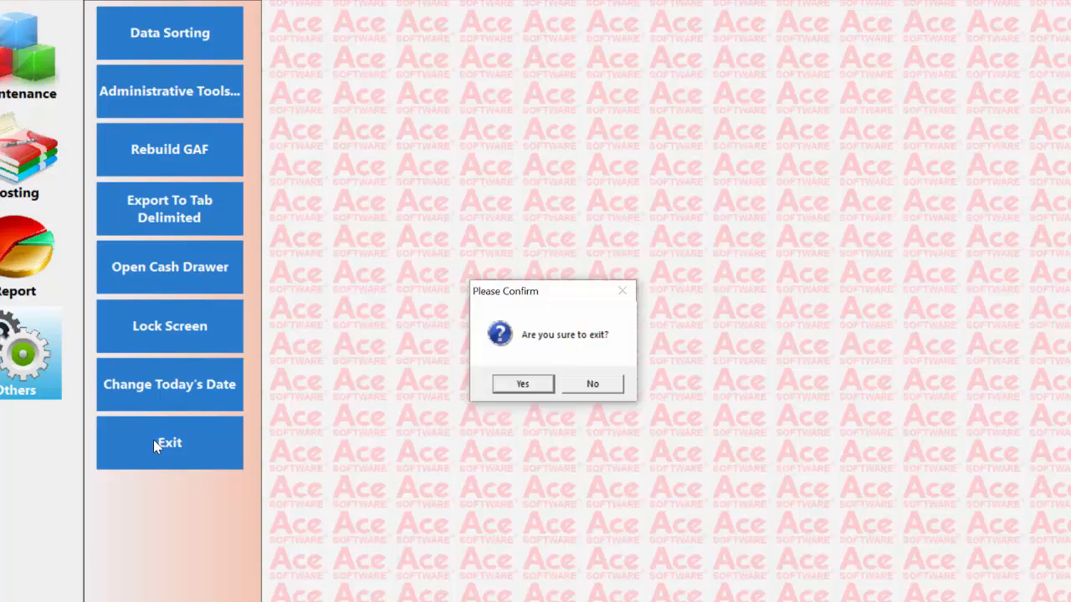
{"action": "left_click", "coordinate": [525, 383]}
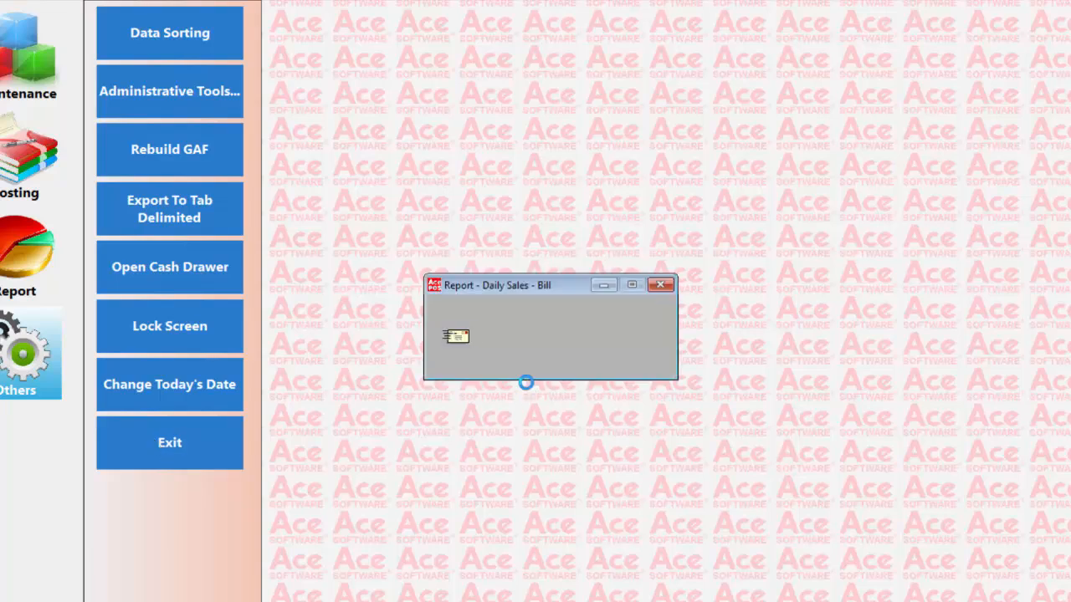